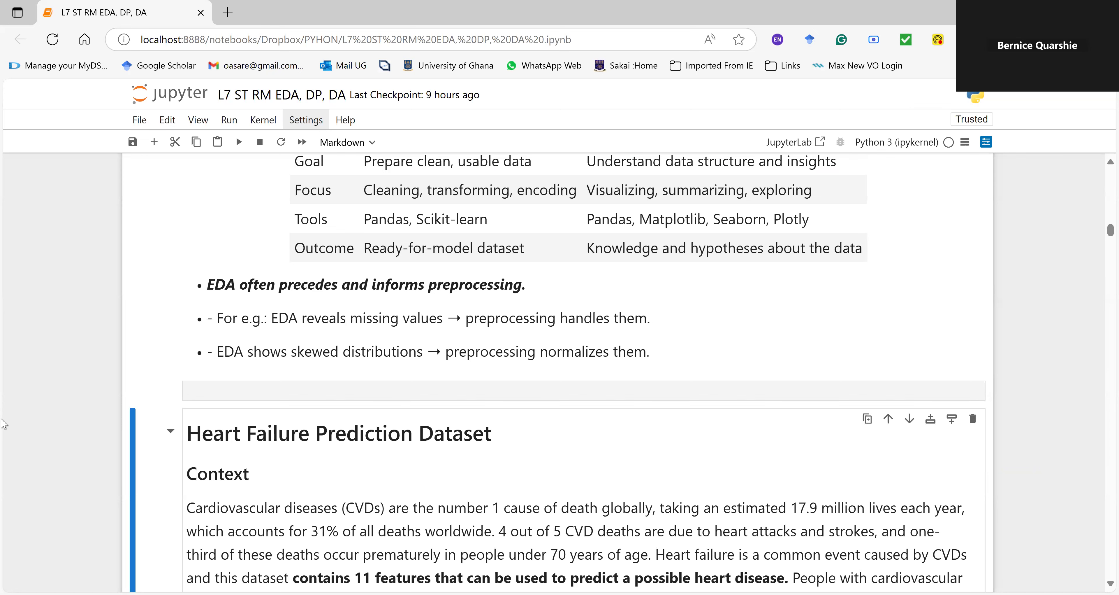
# Step: Read the Context section of the Heart Failure Prediction Dataset, highlighting the passage on premature deaths in people under 70
pyautogui.scroll(-3, 4, 415)
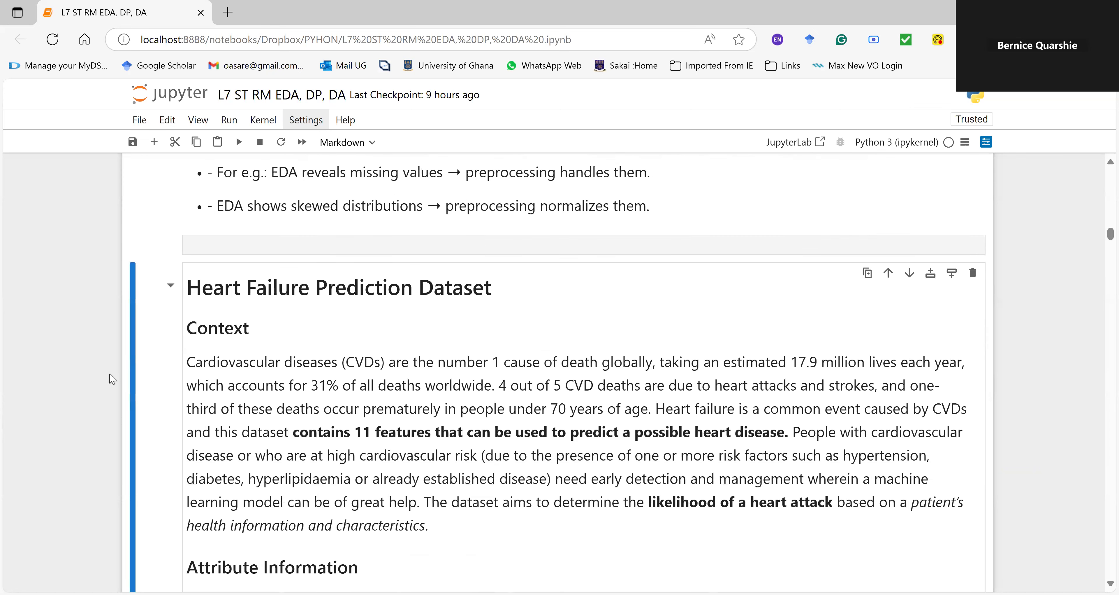
pyautogui.scroll(-2, 104, 391)
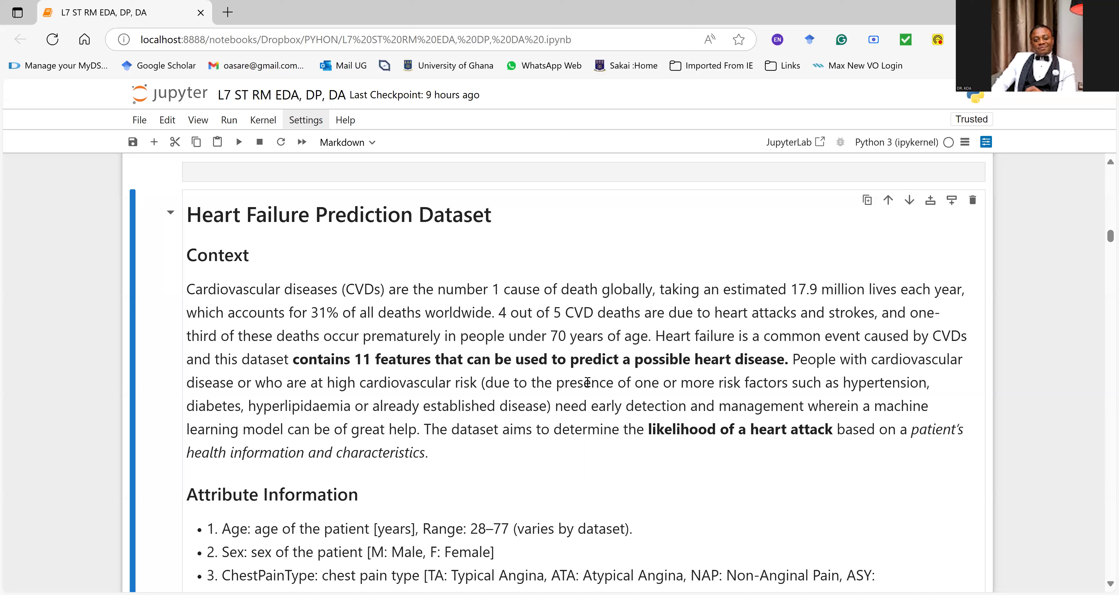
pyautogui.moveTo(340, 336); pyautogui.dragTo(631, 336)
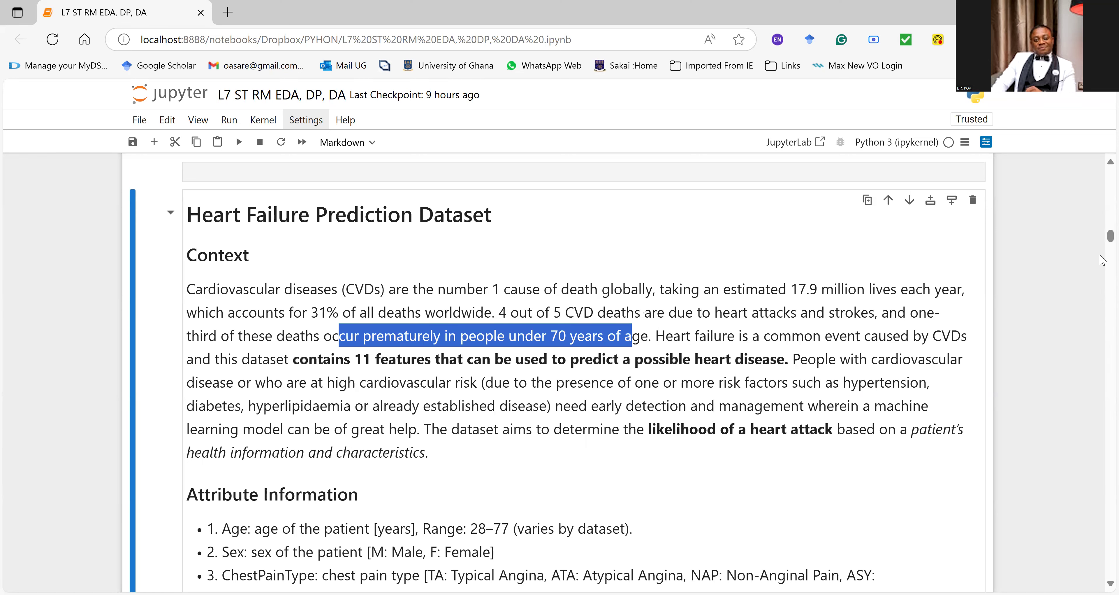
pyautogui.scroll(-2, 1103, 260)
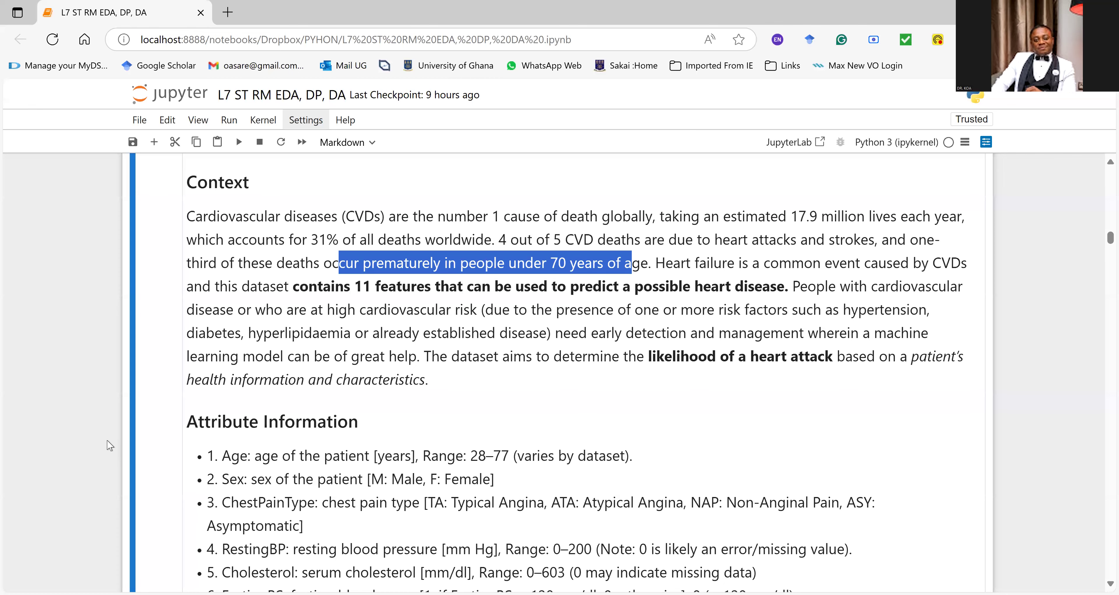
pyautogui.scroll(-2, 110, 445)
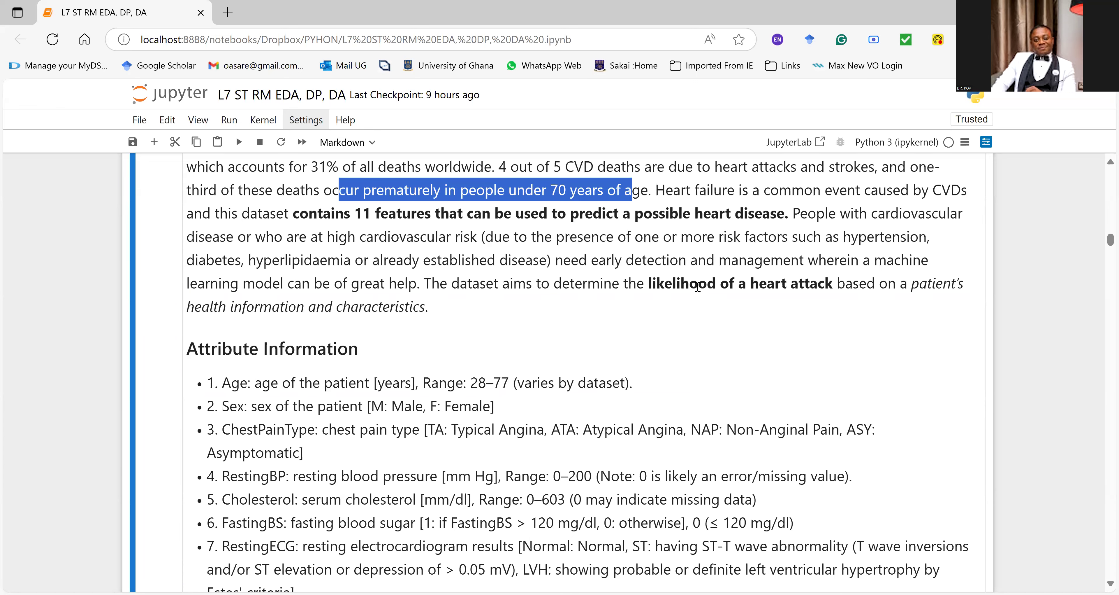
# Step: Review the Age, Sex and ChestPainType entries under Attribute Information, highlighting the age range and the category codes
pyautogui.scroll(-2, 698, 289)
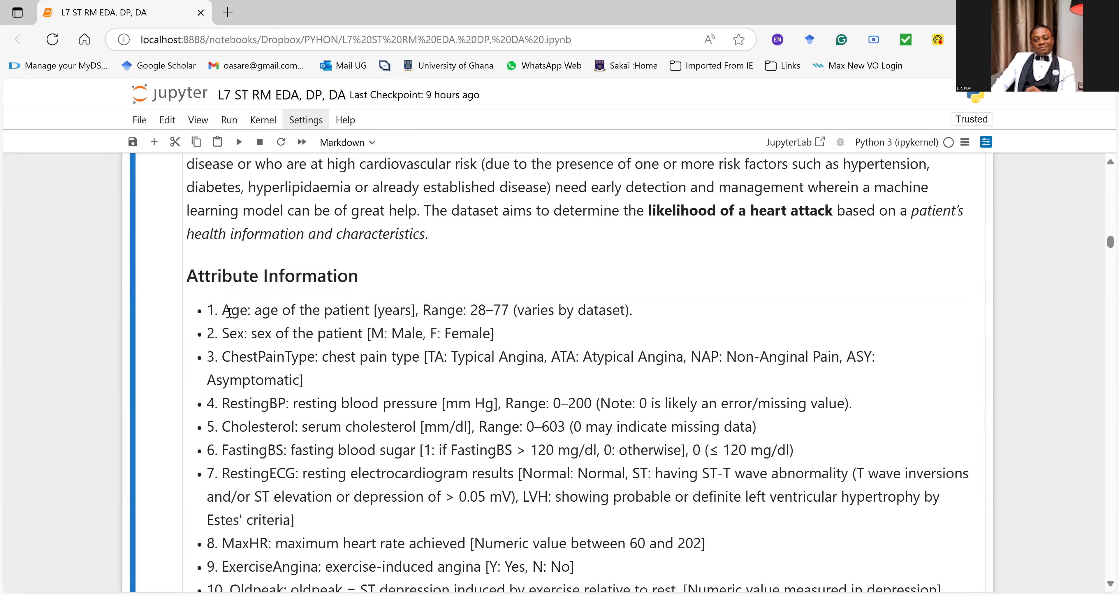
pyautogui.moveTo(223, 310); pyautogui.dragTo(244, 313)
pyautogui.moveTo(423, 310); pyautogui.dragTo(513, 311)
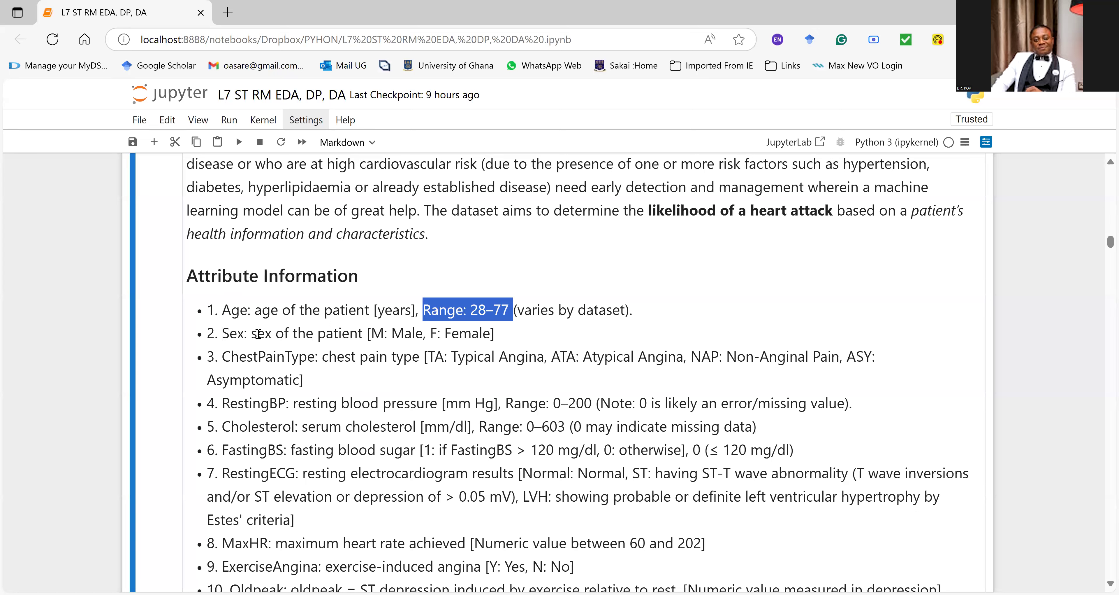
pyautogui.moveTo(372, 334); pyautogui.dragTo(501, 350)
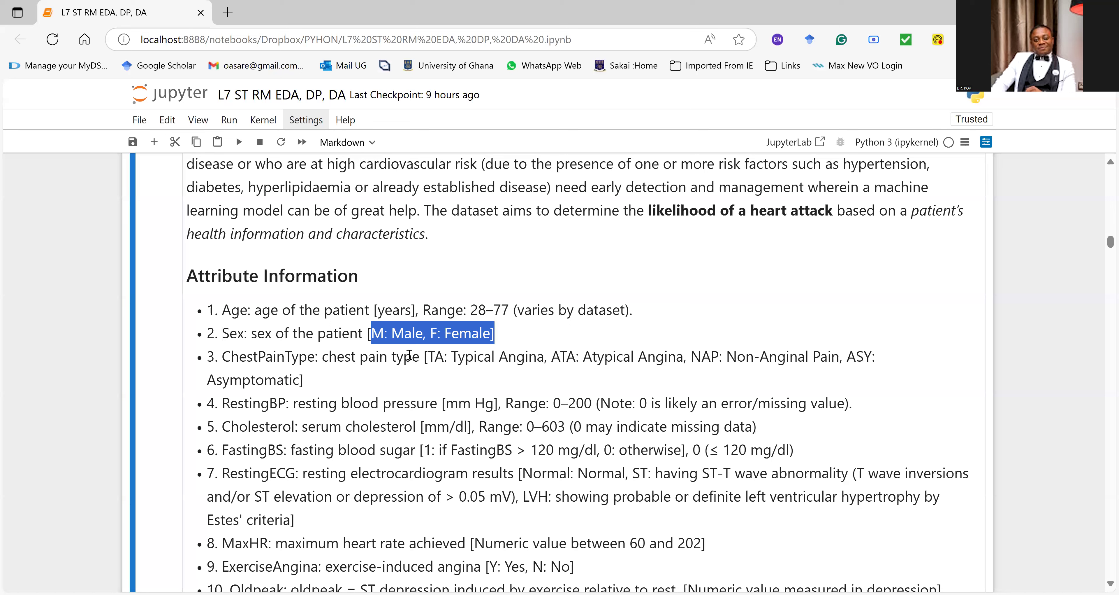
pyautogui.moveTo(427, 357); pyautogui.dragTo(840, 364)
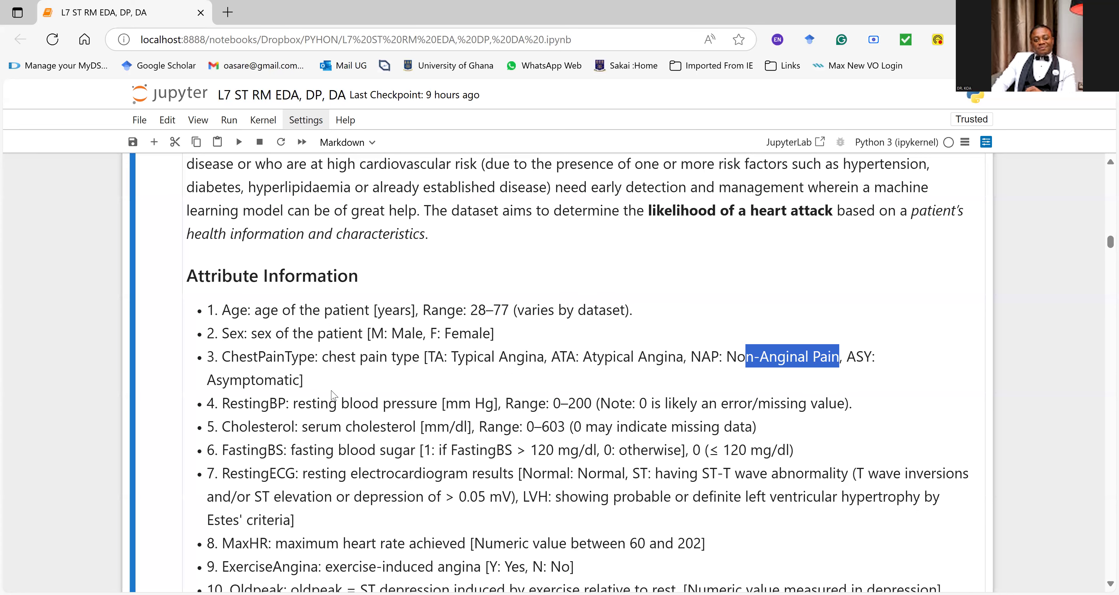
# Step: Review the RestingBP, Cholesterol and FastingBS attribute descriptions, highlighting their names and the resting blood pressure range
pyautogui.scroll(-2, 328, 376)
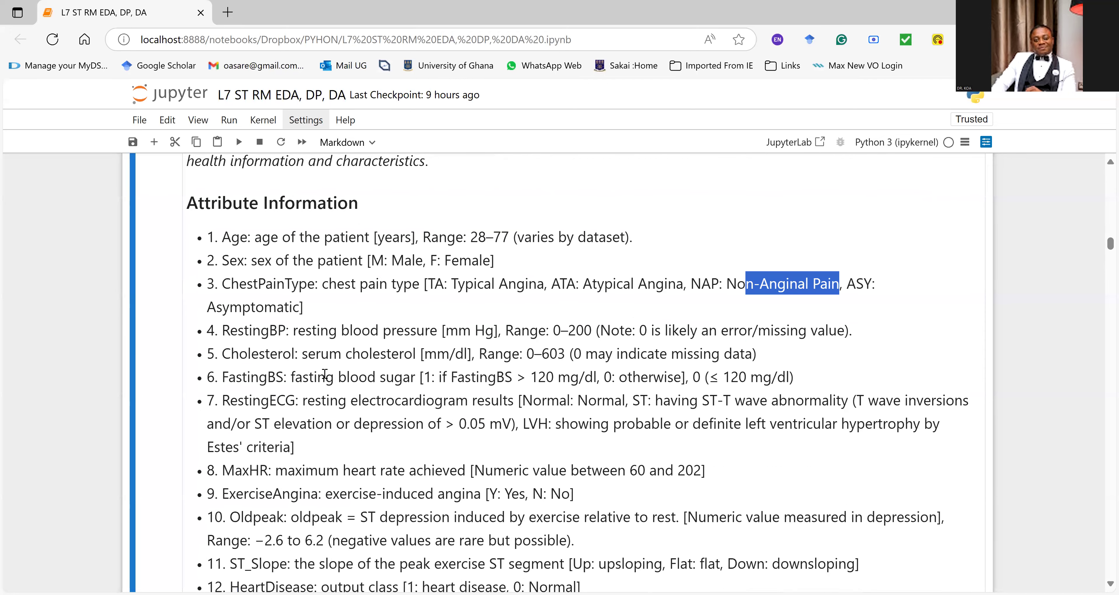
pyautogui.moveTo(214, 330); pyautogui.dragTo(294, 344)
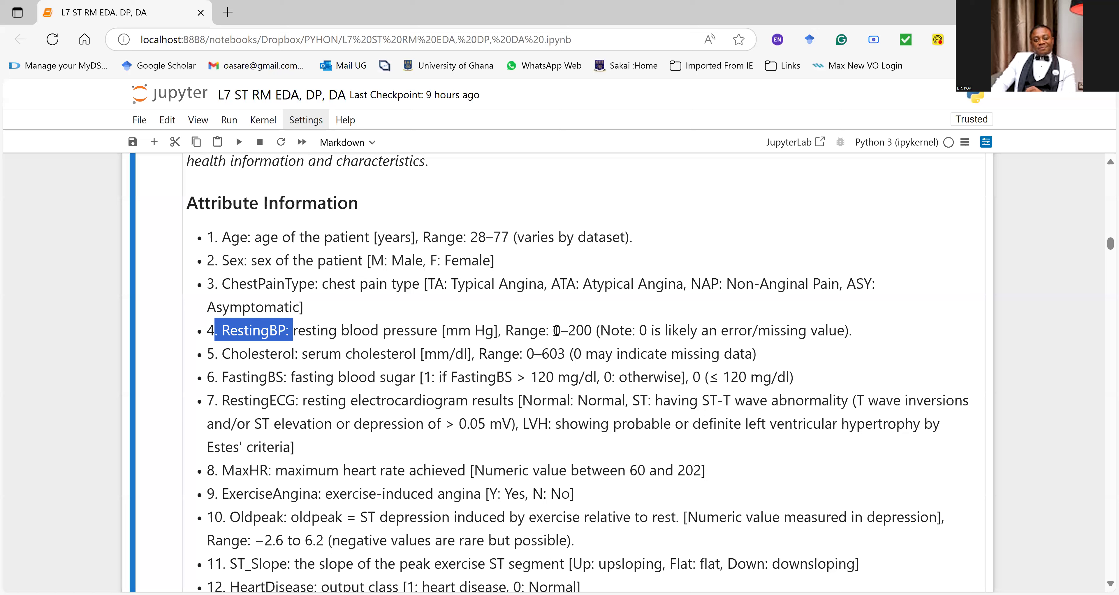
pyautogui.click(591, 331)
pyautogui.doubleClick(592, 331)
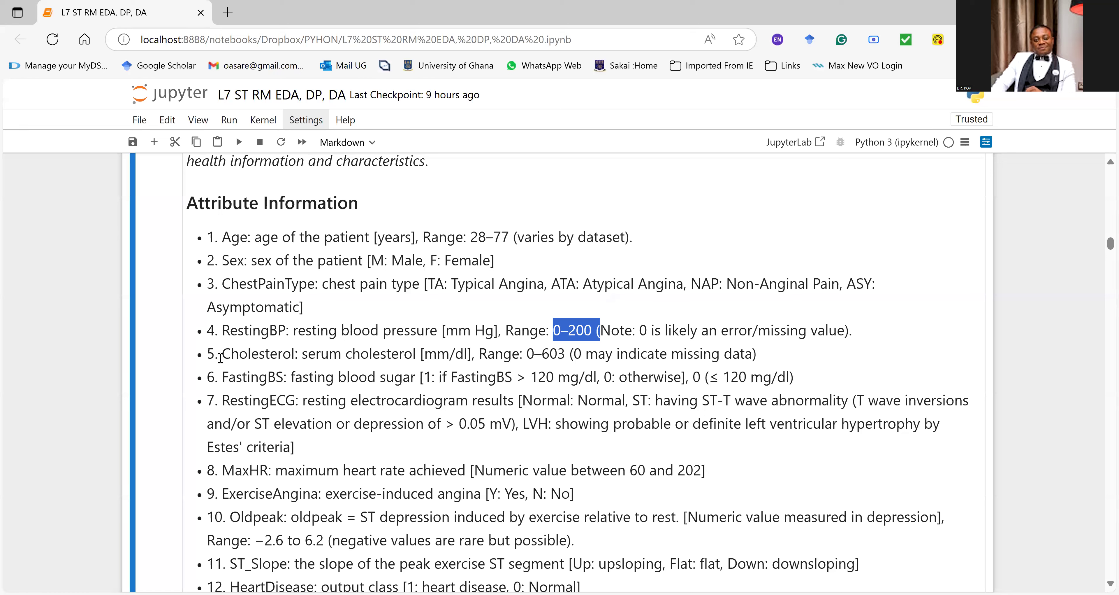
pyautogui.moveTo(214, 357); pyautogui.dragTo(304, 359)
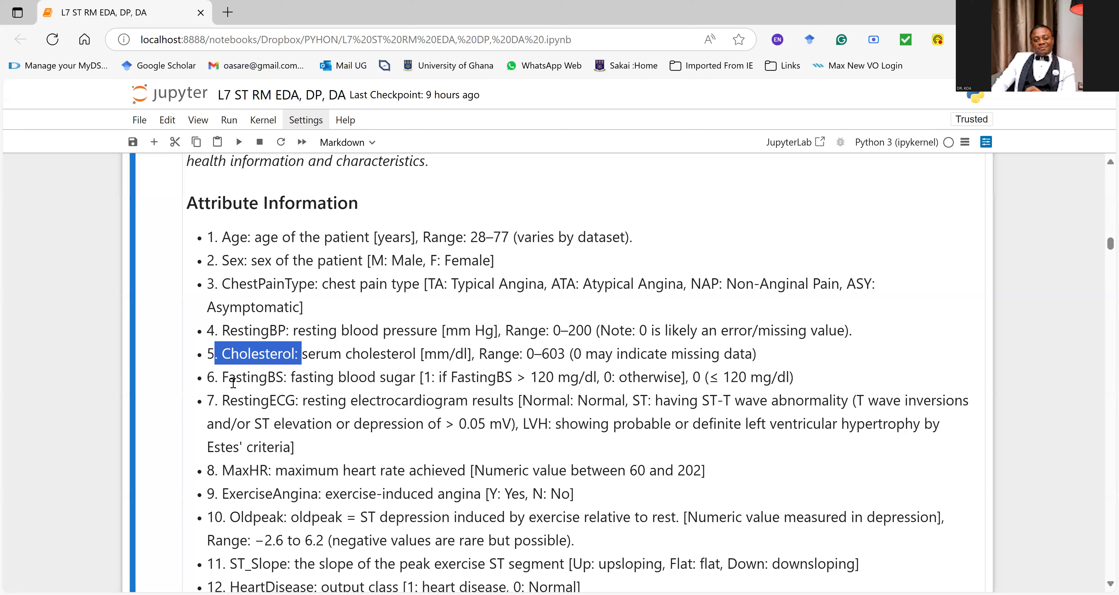
pyautogui.moveTo(236, 378); pyautogui.dragTo(282, 381)
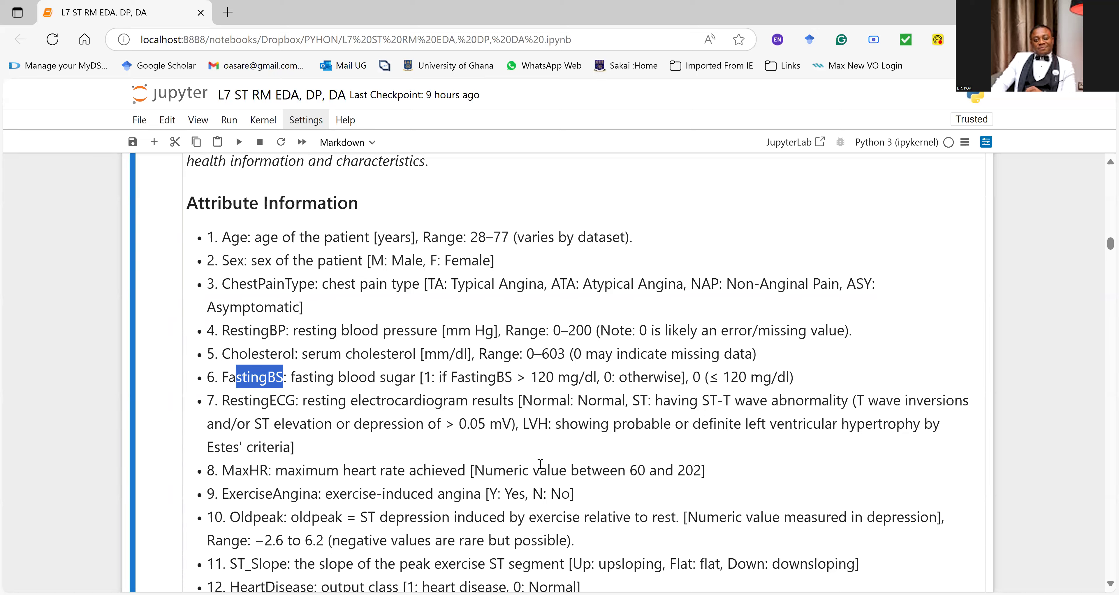
# Step: Review the remaining attribute descriptions from MaxHR through HeartDisease, highlighting the value ranges, the category codes and the output class
pyautogui.moveTo(626, 470); pyautogui.dragTo(741, 475)
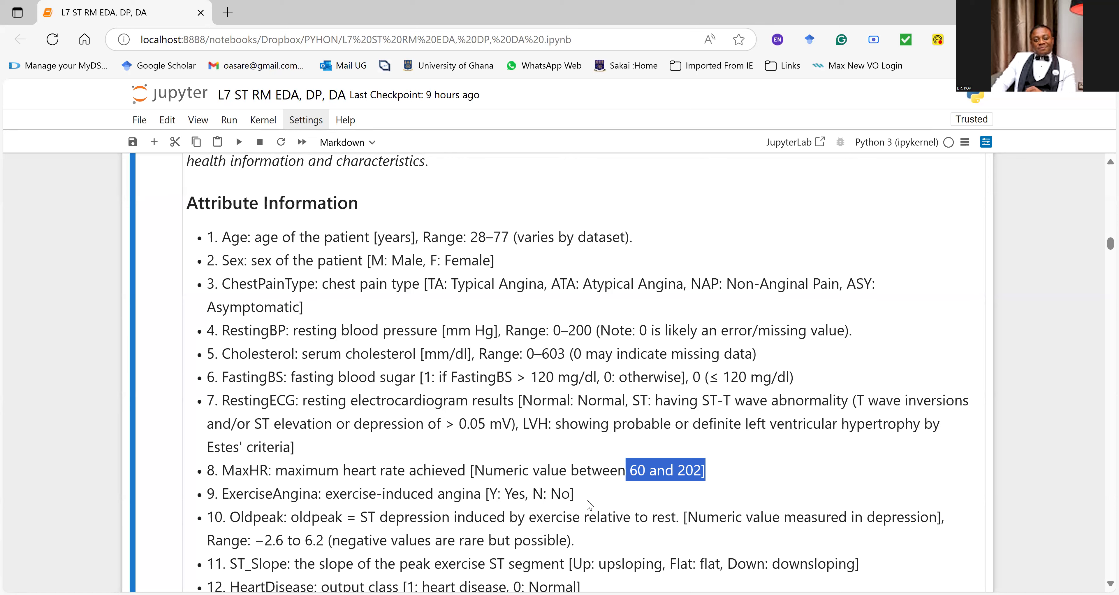
pyautogui.moveTo(582, 498); pyautogui.dragTo(474, 514)
pyautogui.scroll(-2, 473, 514)
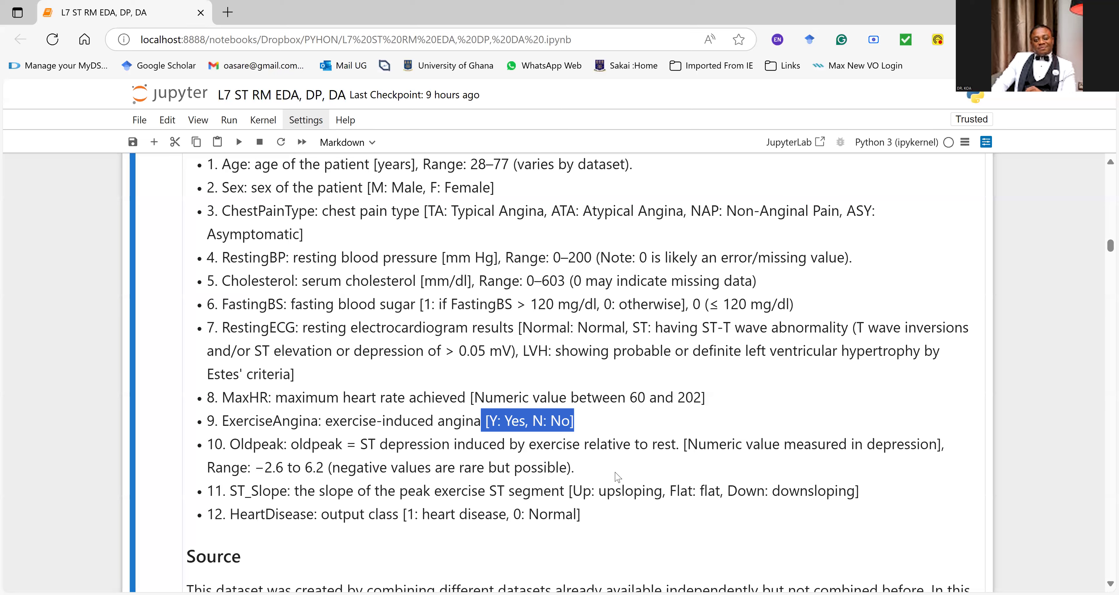
pyautogui.moveTo(706, 448); pyautogui.dragTo(897, 449)
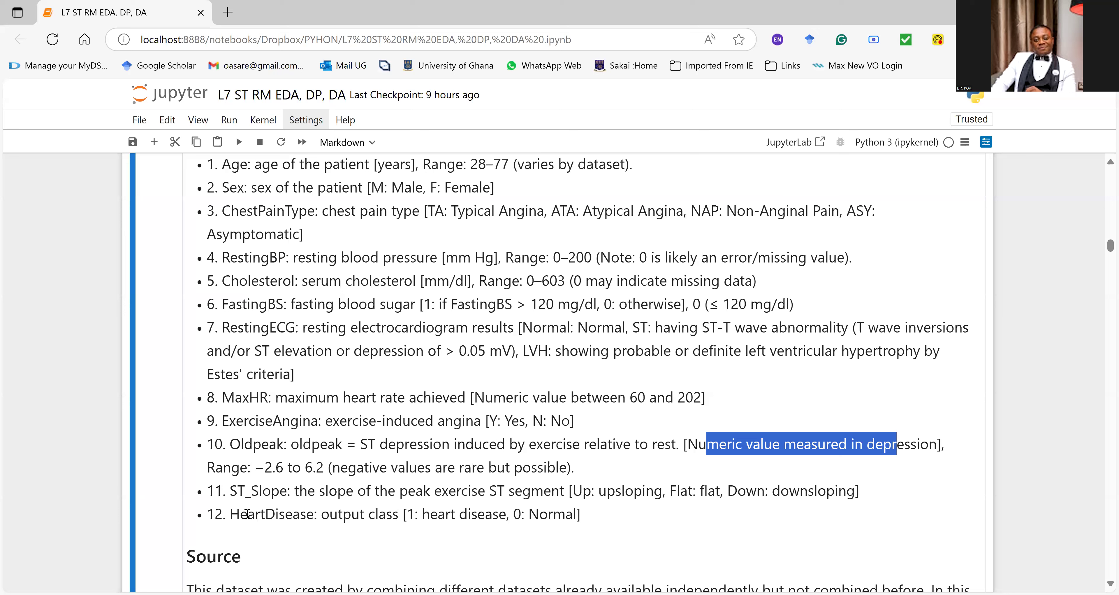
pyautogui.moveTo(239, 515); pyautogui.dragTo(375, 517)
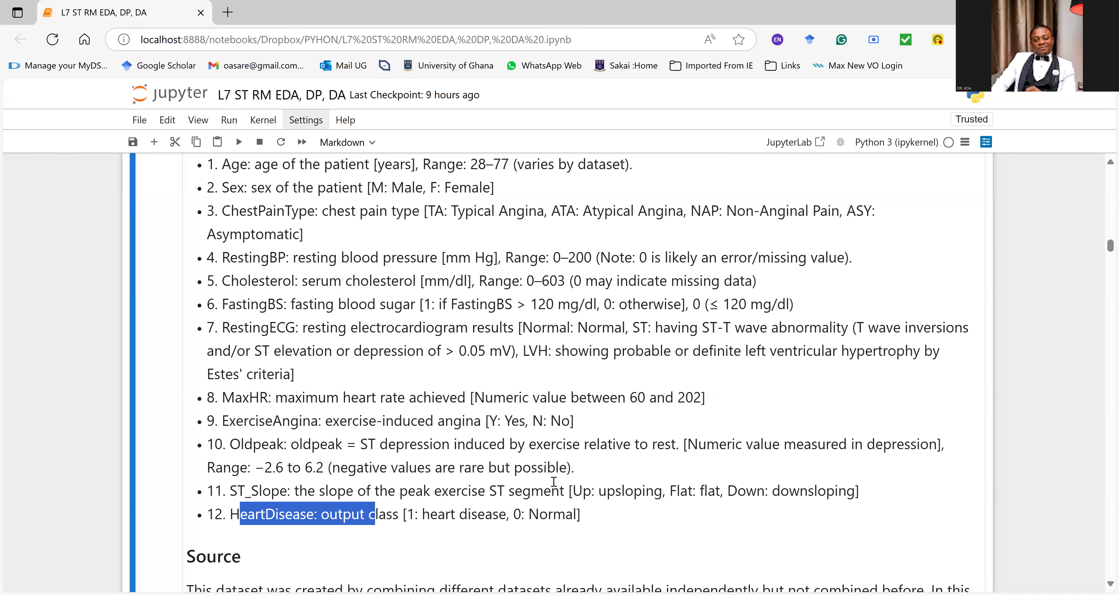
# Step: Examine the Source section, highlighting the five contributing datasets and the total, duplicated and final observation counts
pyautogui.scroll(-3, 476, 447)
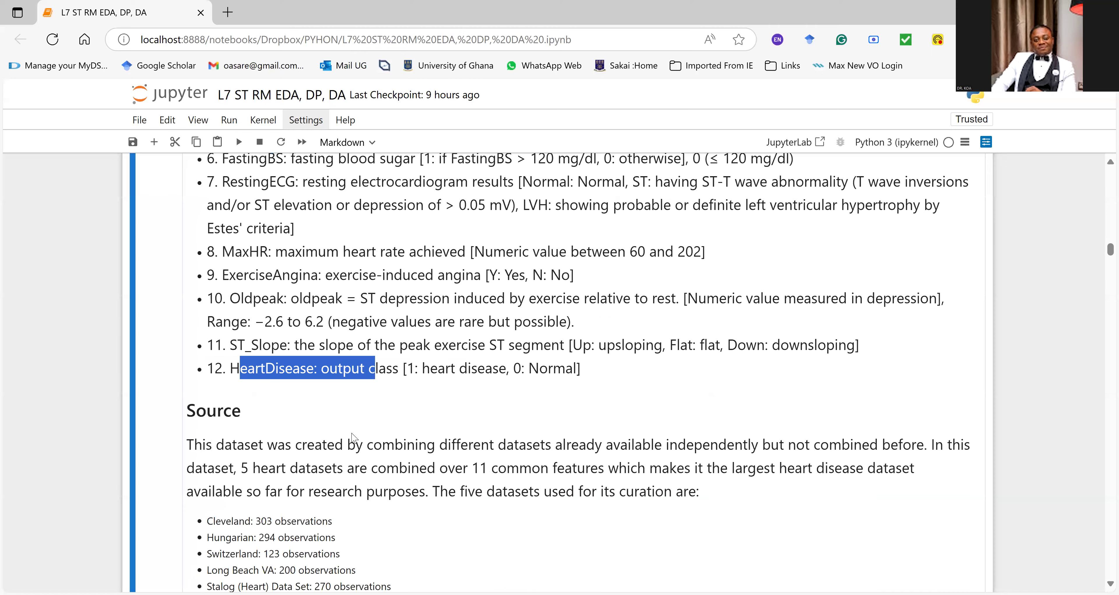
pyautogui.scroll(-2, 349, 468)
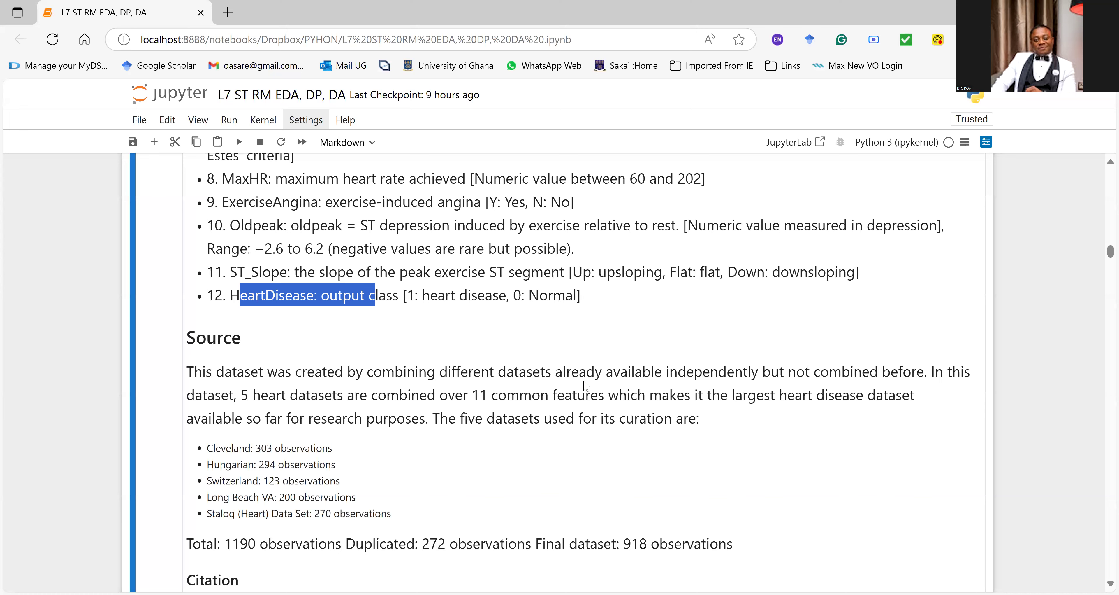
pyautogui.scroll(-1, 304, 486)
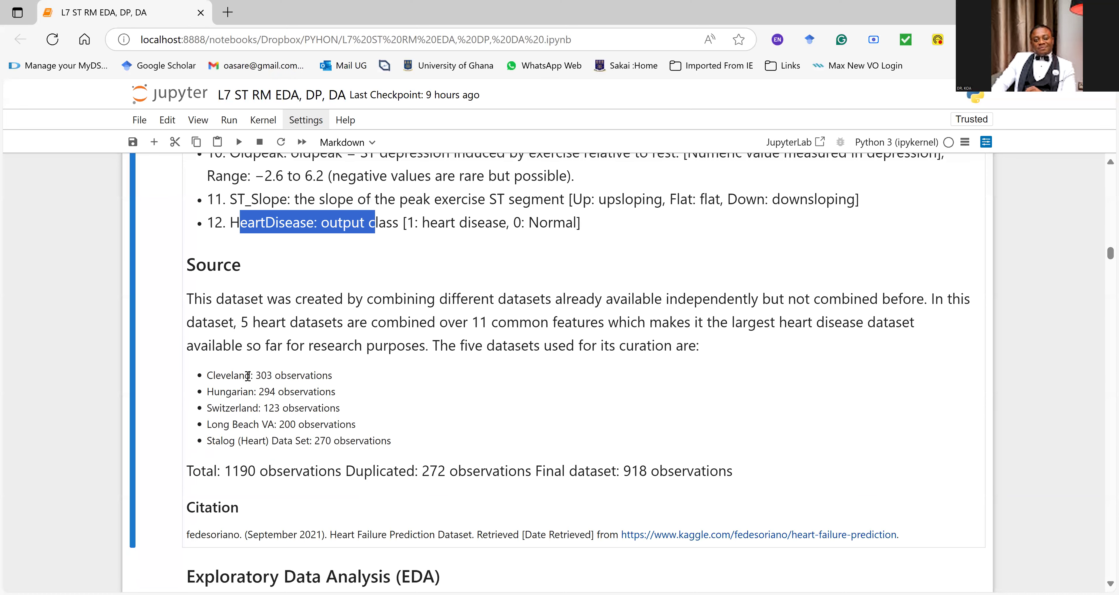
pyautogui.moveTo(257, 375); pyautogui.dragTo(333, 375)
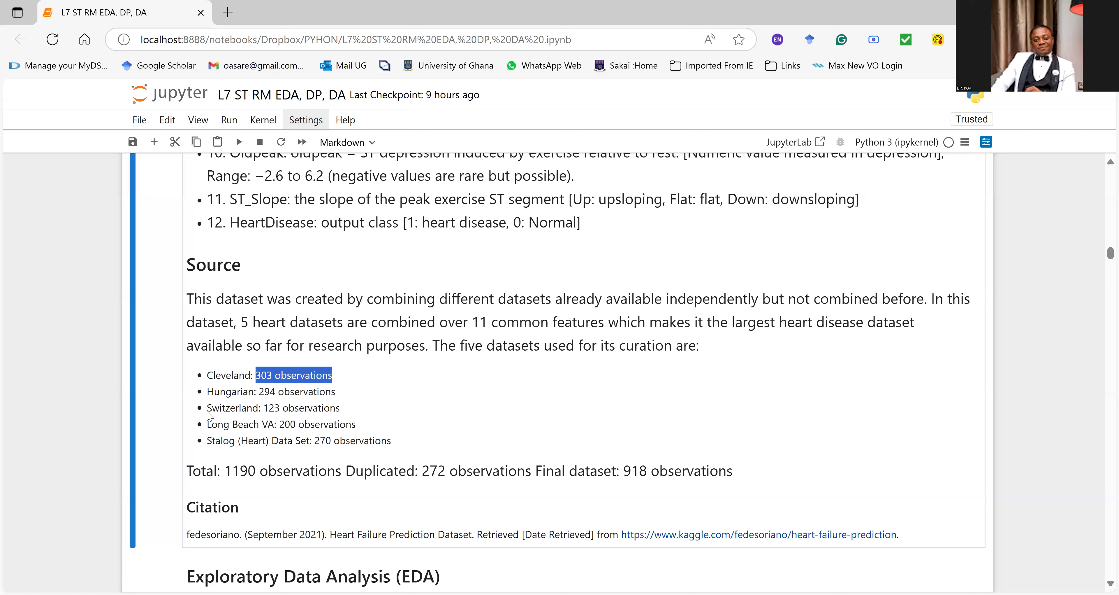
pyautogui.moveTo(208, 410); pyautogui.dragTo(319, 391)
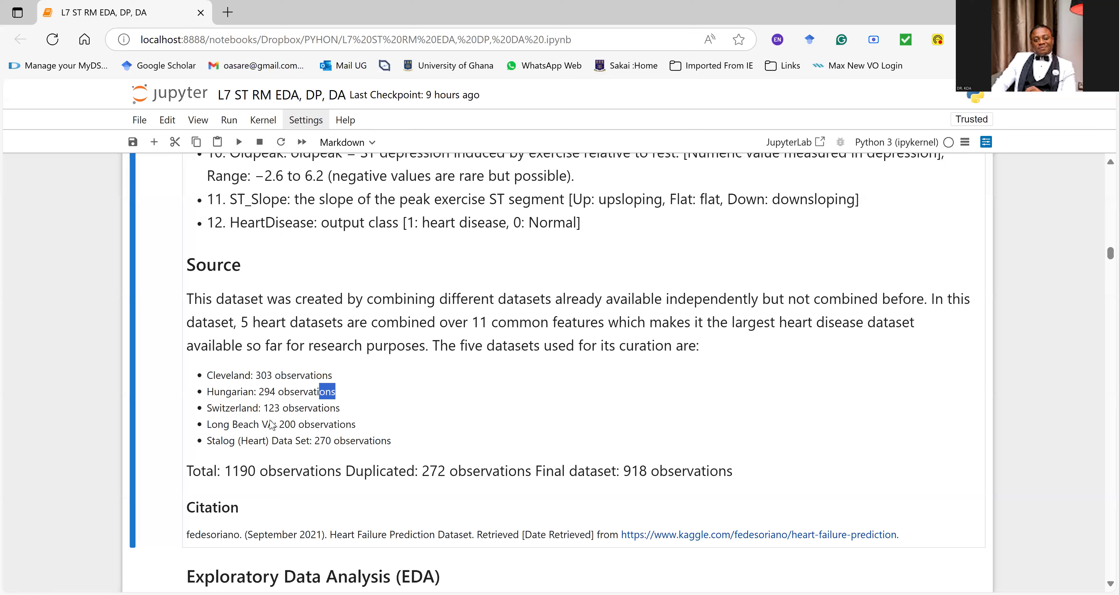
pyautogui.moveTo(223, 439); pyautogui.dragTo(298, 423)
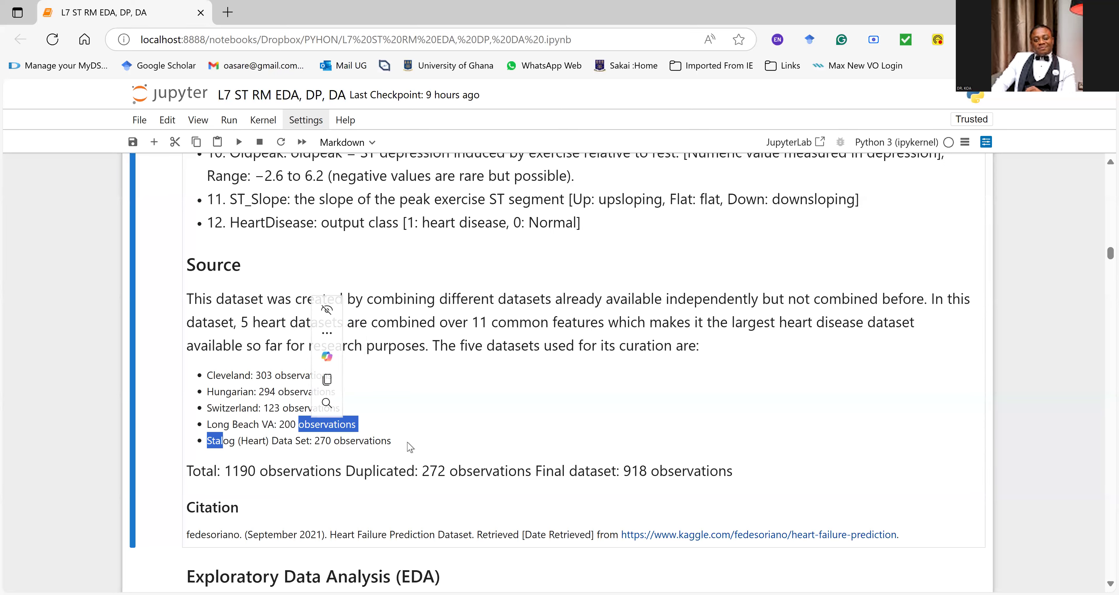
pyautogui.click(330, 426)
pyautogui.moveTo(392, 440); pyautogui.dragTo(206, 375)
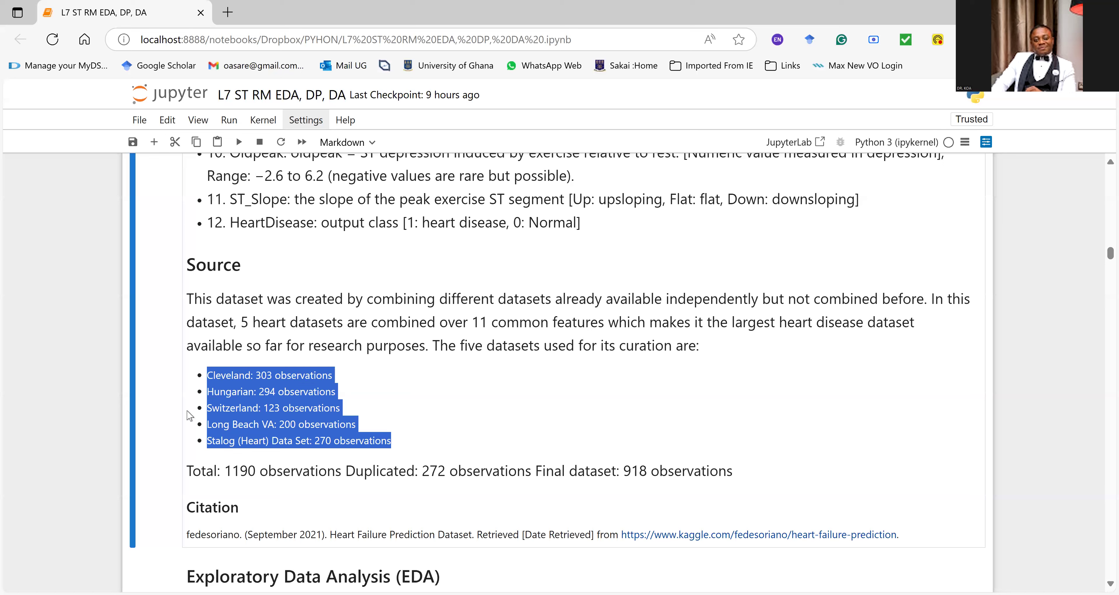
pyautogui.moveTo(224, 471); pyautogui.dragTo(317, 472)
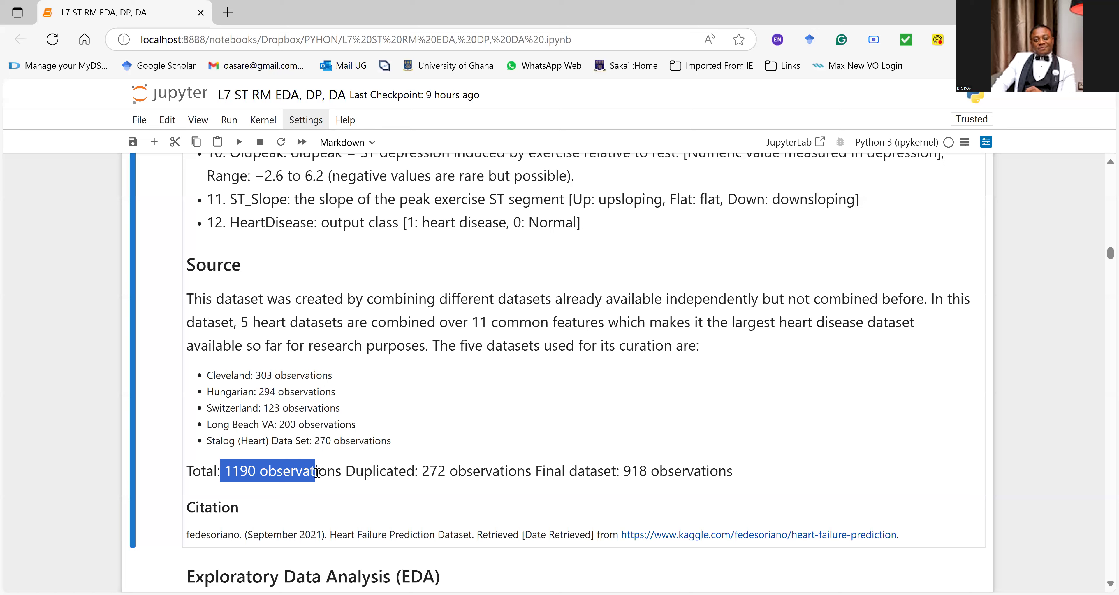
pyautogui.moveTo(468, 498); pyautogui.dragTo(538, 489)
pyautogui.moveTo(624, 472); pyautogui.dragTo(734, 472)
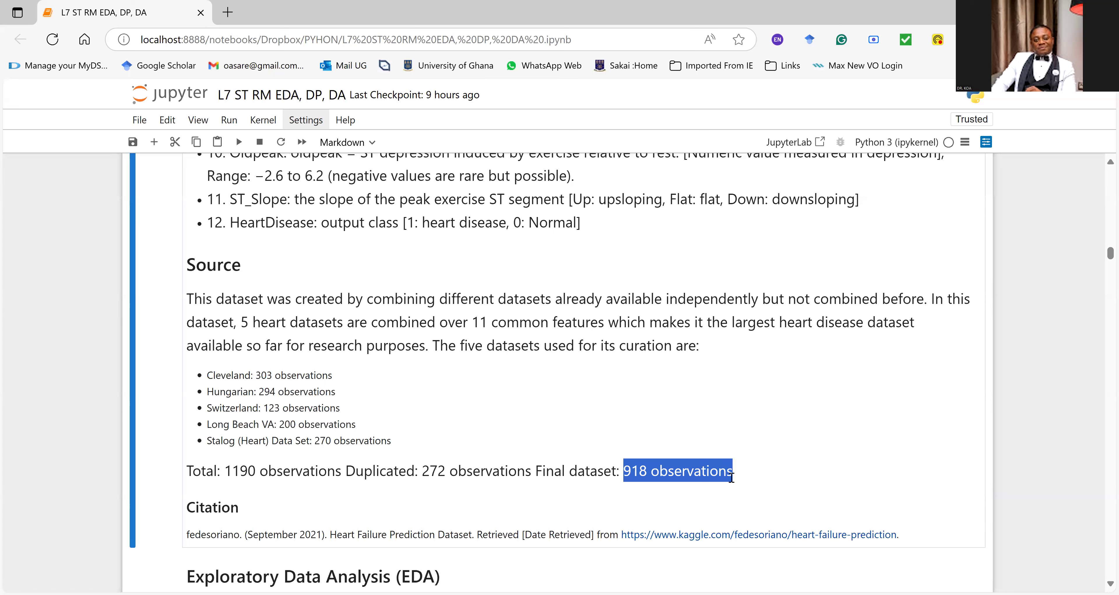
pyautogui.click(760, 21)
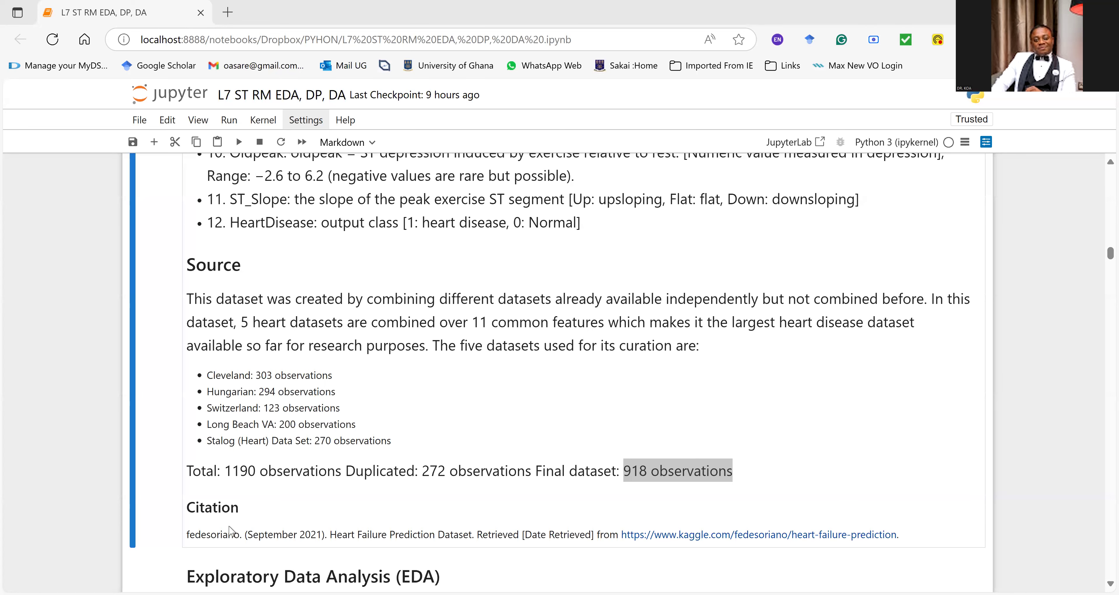
# Step: Highlight the full dataset citation with its Kaggle link and look over the Exploratory Data Analysis introduction
pyautogui.scroll(-2, 182, 466)
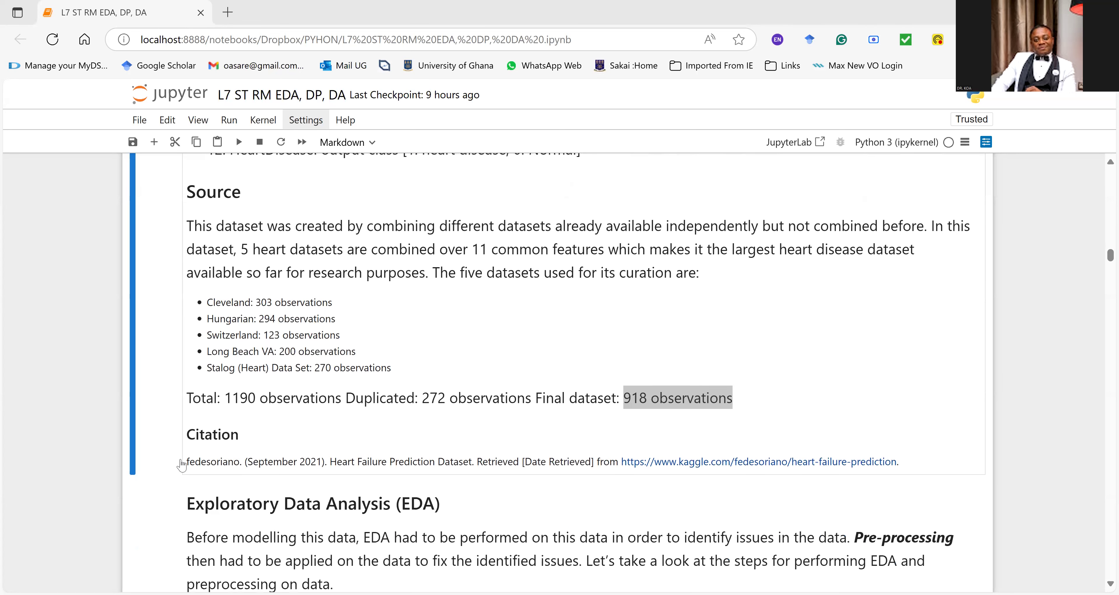
pyautogui.moveTo(184, 462); pyautogui.dragTo(967, 460)
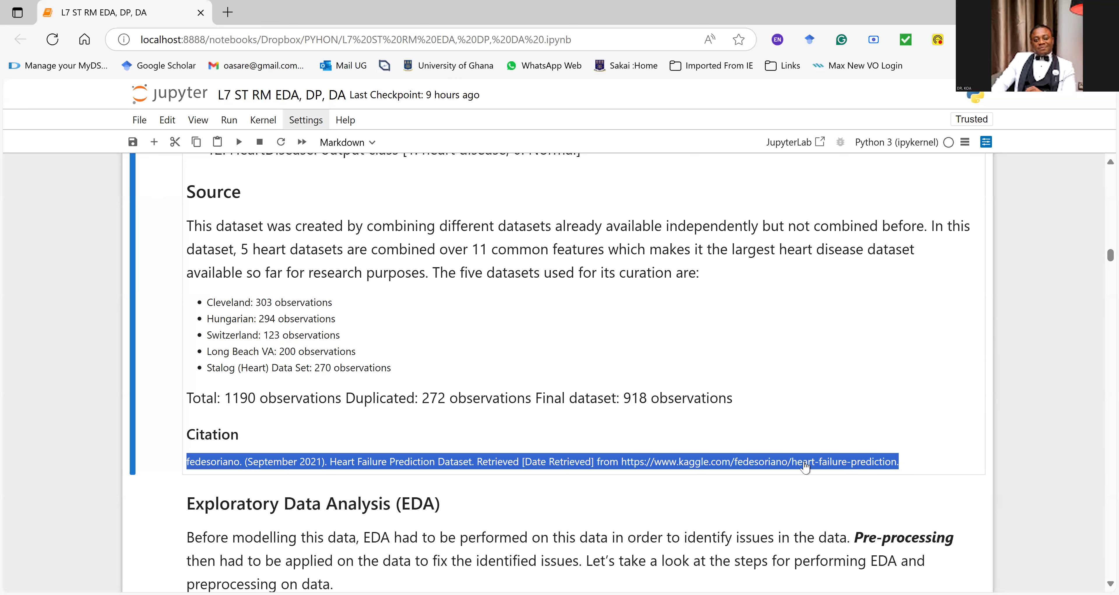
pyautogui.scroll(-8, 804, 465)
pyautogui.scroll(3, 803, 464)
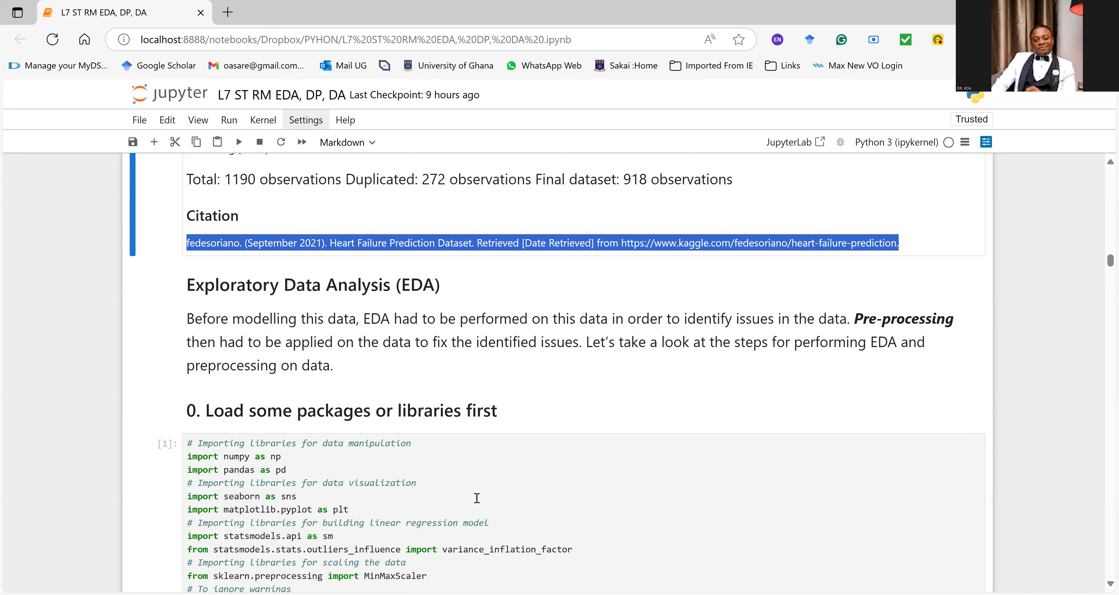
# Step: Examine the library import cell under "0. Load some packages or libraries first", going through the numpy, pandas, statsmodels and sklearn lines
pyautogui.scroll(-2, 455, 465)
pyautogui.scroll(-1, 452, 461)
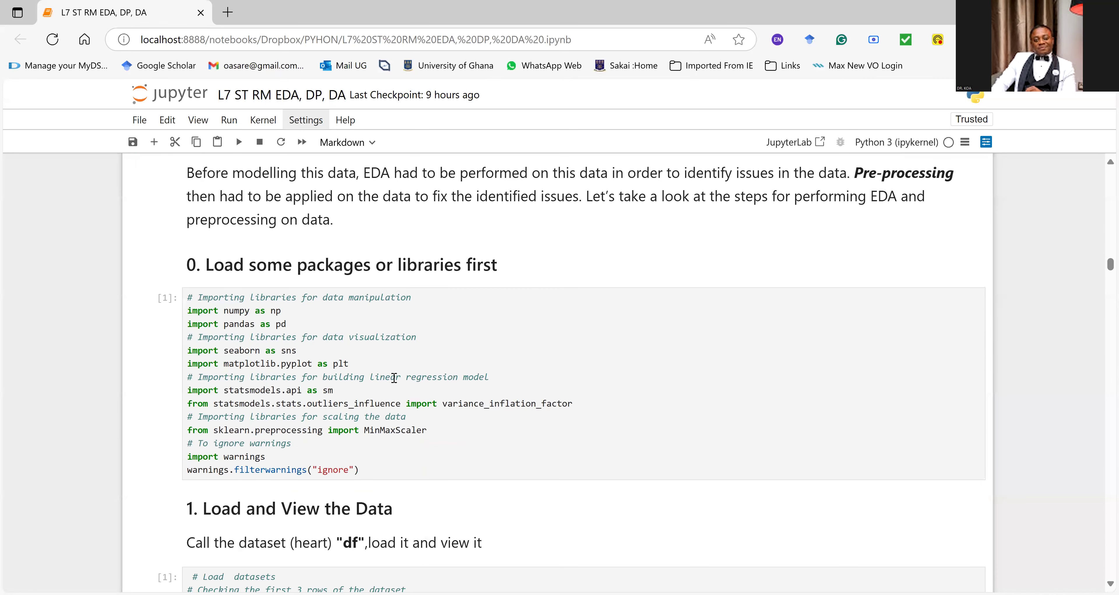
pyautogui.click(390, 359)
pyautogui.click(366, 309)
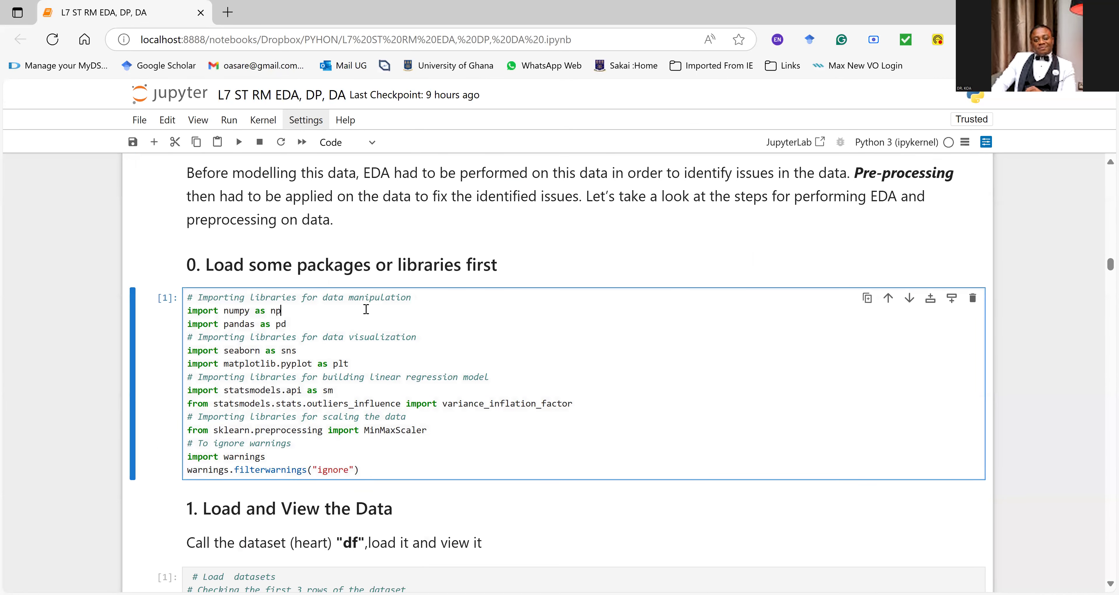
pyautogui.click(309, 323)
pyautogui.doubleClick(453, 376)
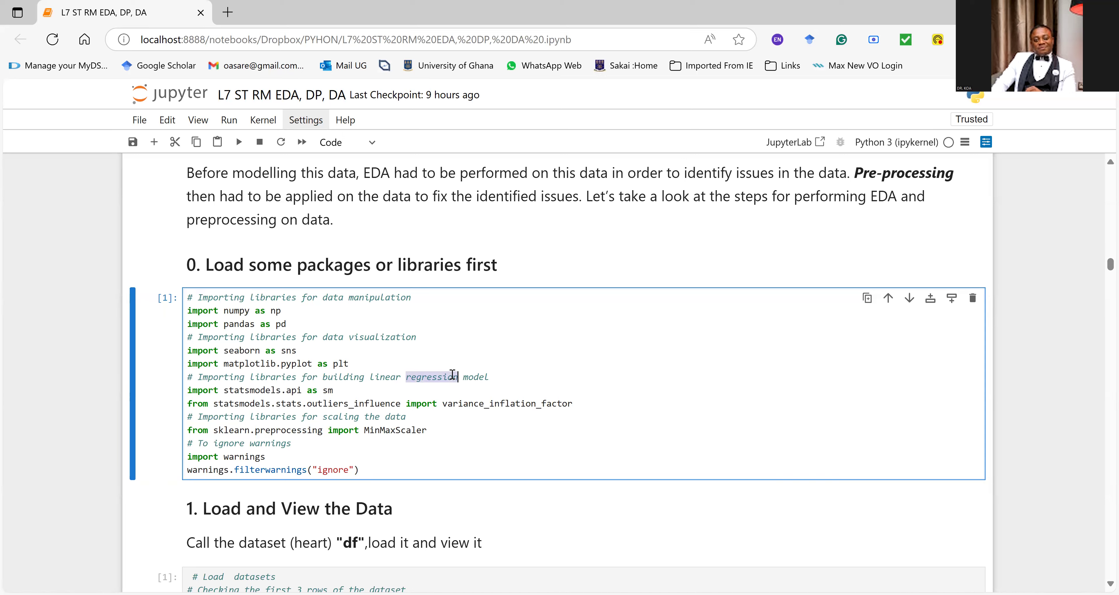
pyautogui.tripleClick(316, 394)
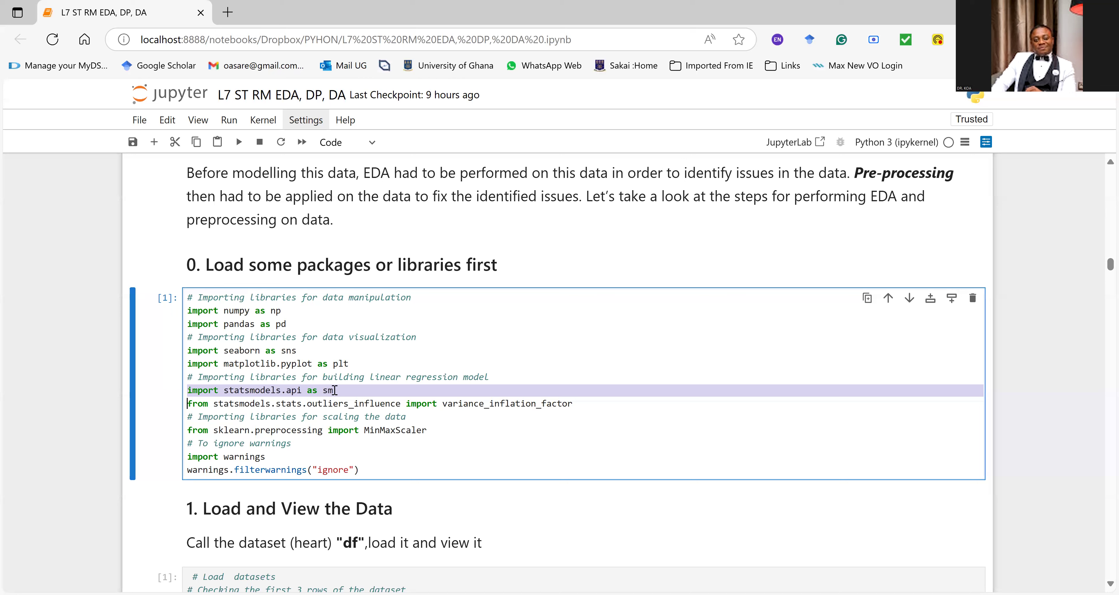
pyautogui.click(276, 429)
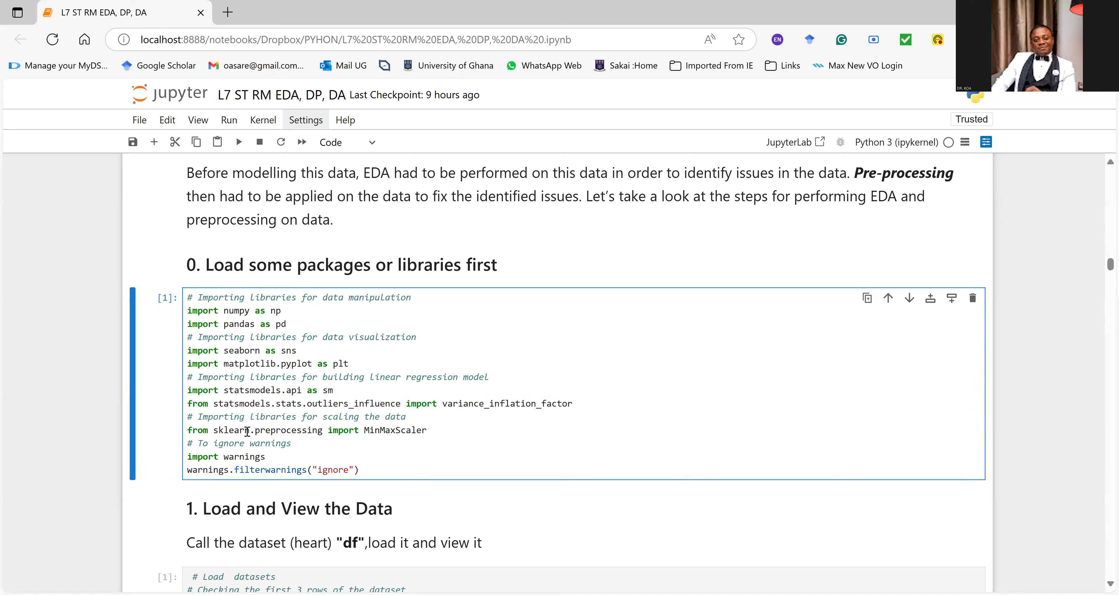
# Step: Highlight the sklearn MinMaxScaler import line and run the library import cell
pyautogui.click(349, 429)
pyautogui.click(395, 431)
pyautogui.tripleClick(415, 430)
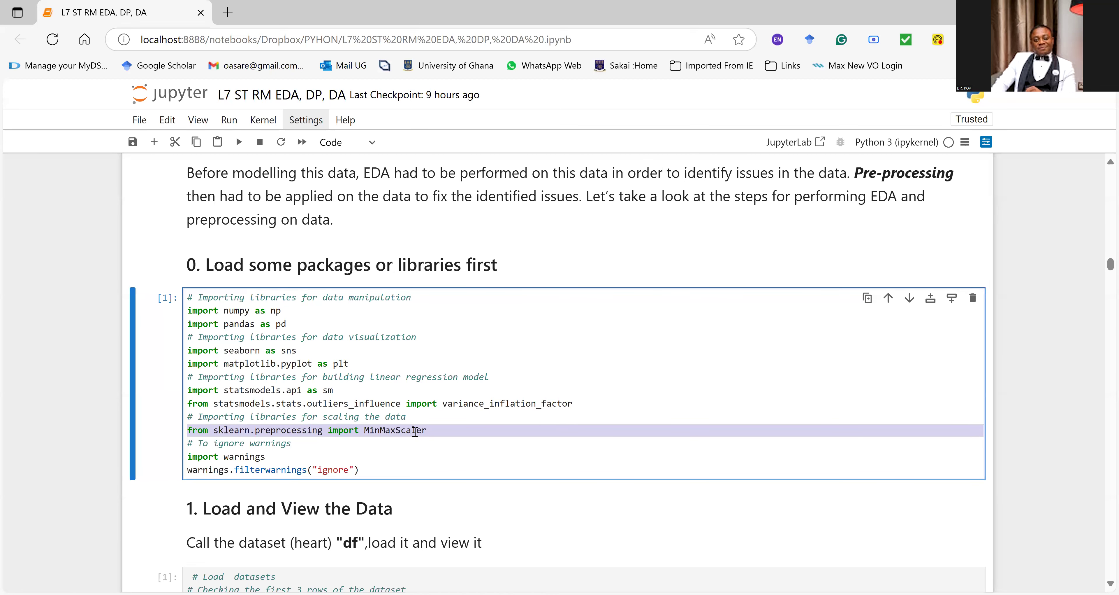
pyautogui.scroll(-2, 306, 430)
pyautogui.click(335, 345)
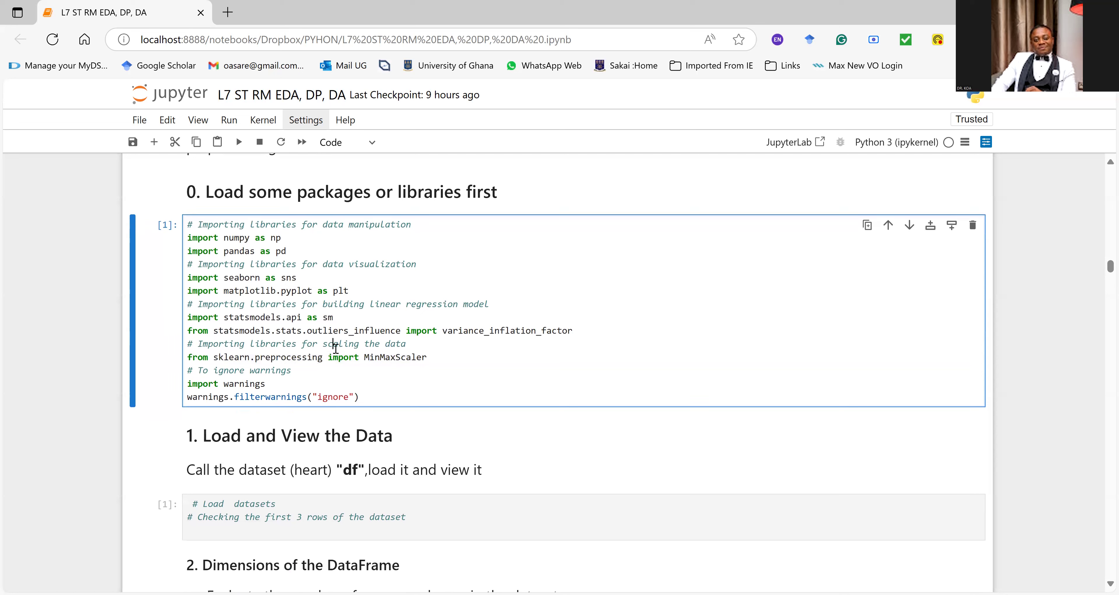
pyautogui.hotkey('ctrl', 'Return')
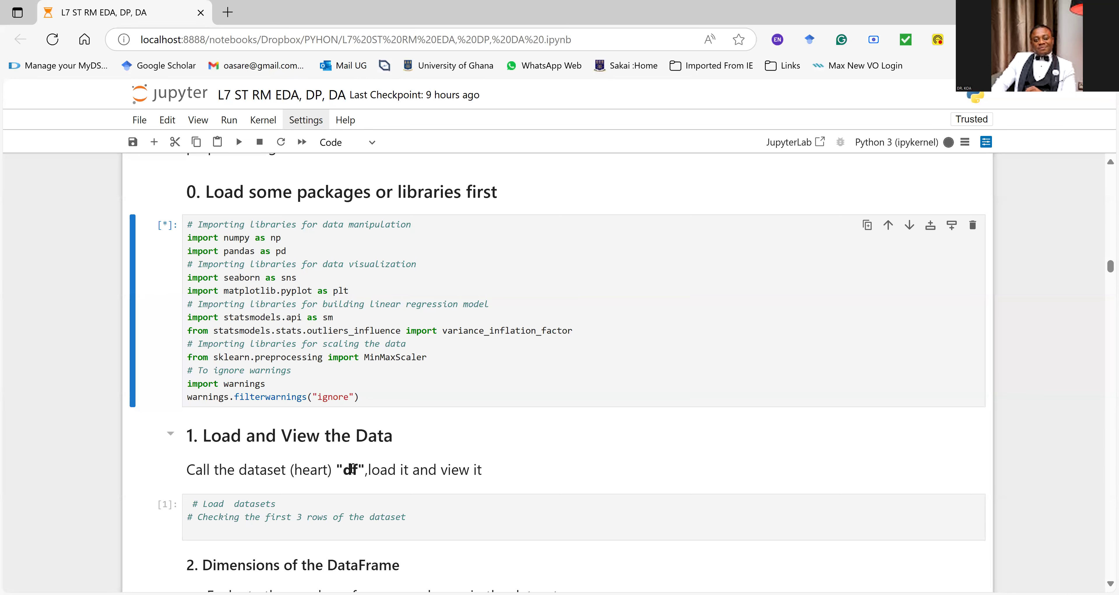
# Step: Insert df=pd.read_csv() before the "Load datasets" comment in the cell under "1. Load and View the Data"
pyautogui.scroll(-2, 356, 454)
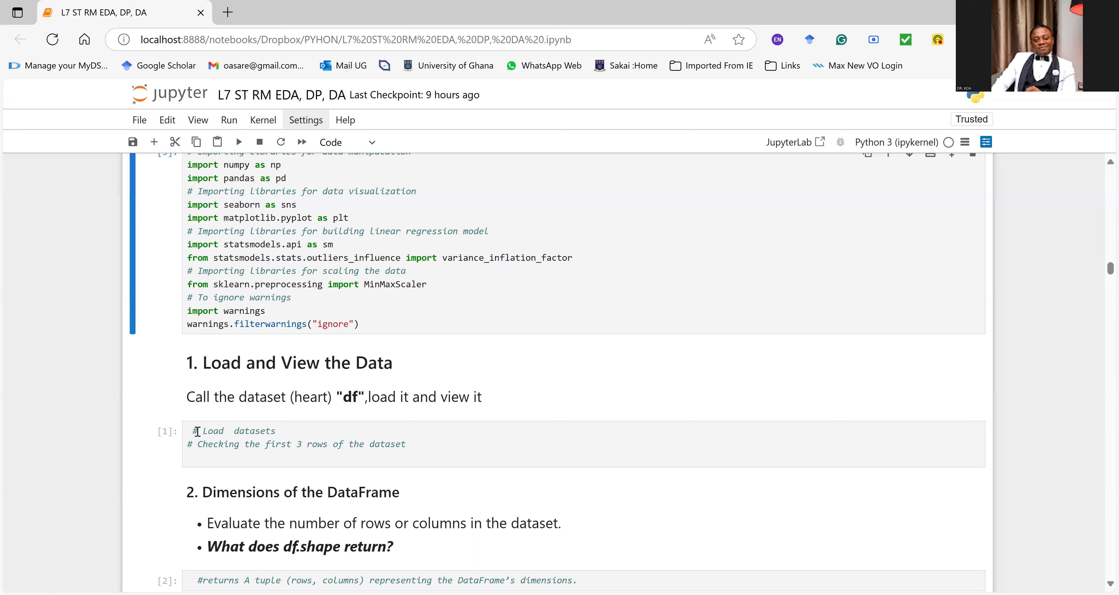
pyautogui.doubleClick(225, 445)
pyautogui.click(219, 444)
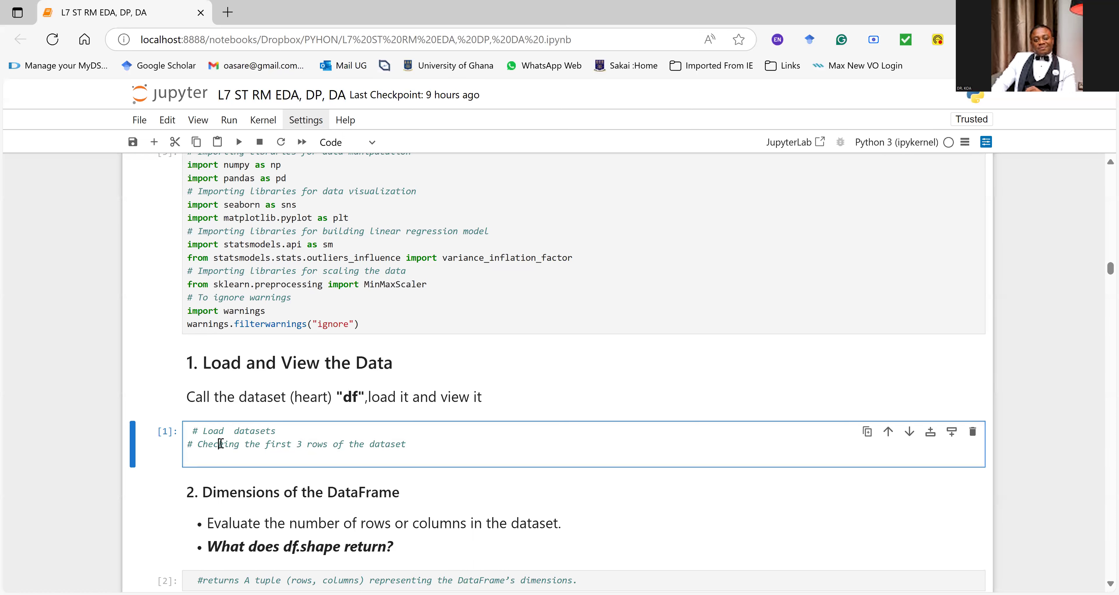
pyautogui.click(192, 430)
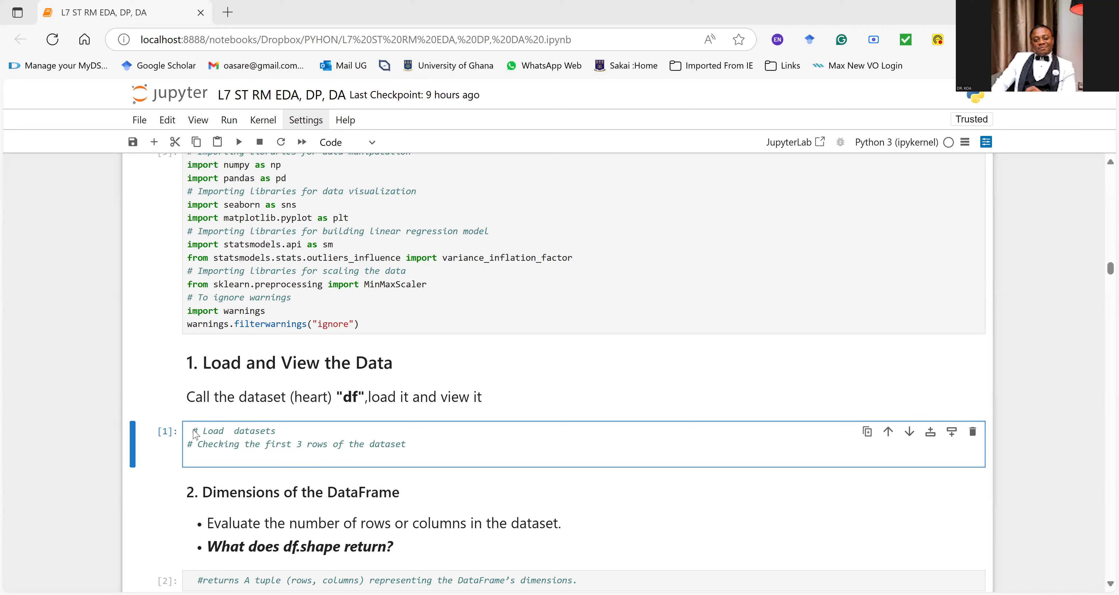
pyautogui.write('d')
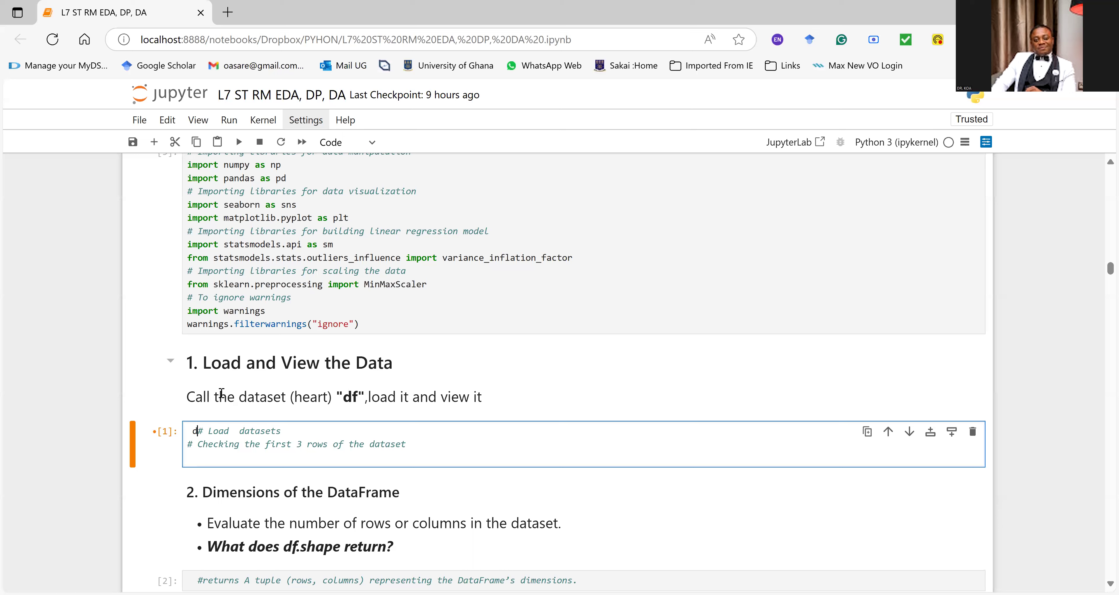
pyautogui.write('f=pd.read')
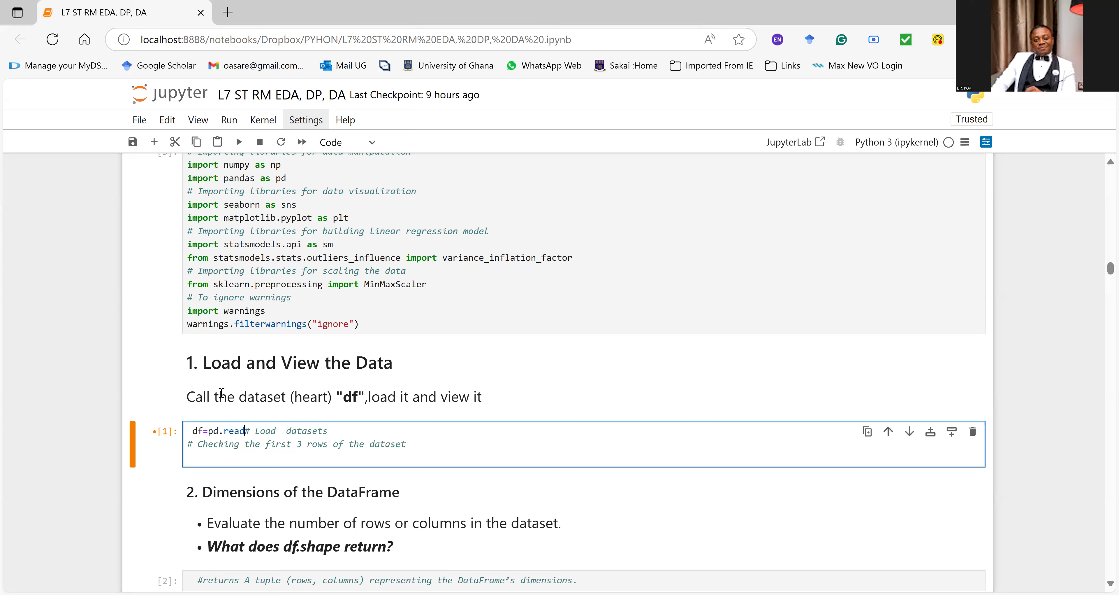
pyautogui.write('_csv')
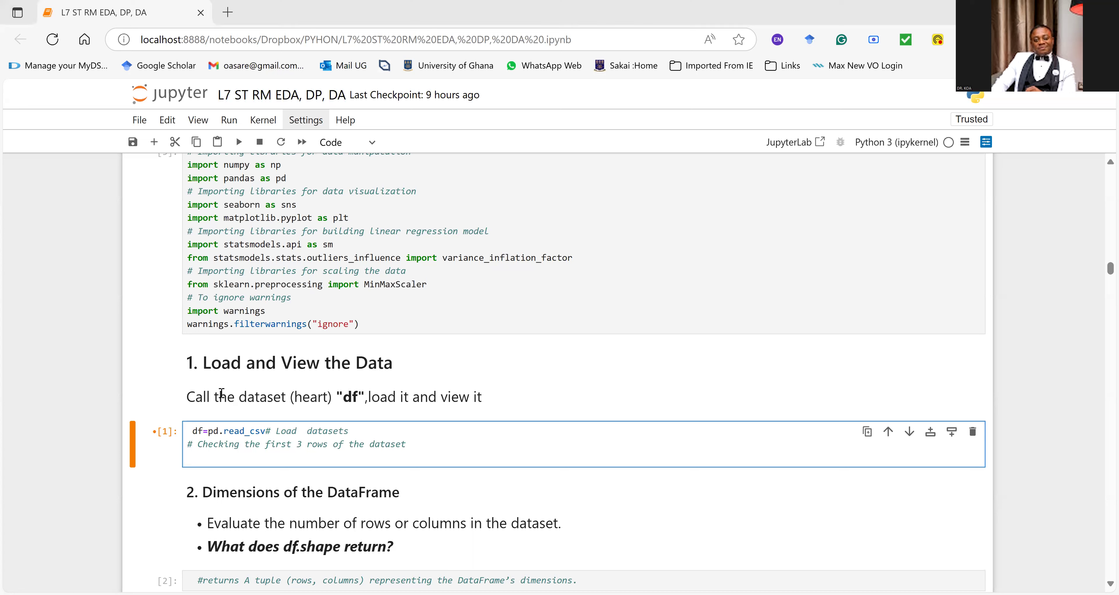
pyautogui.write('()')
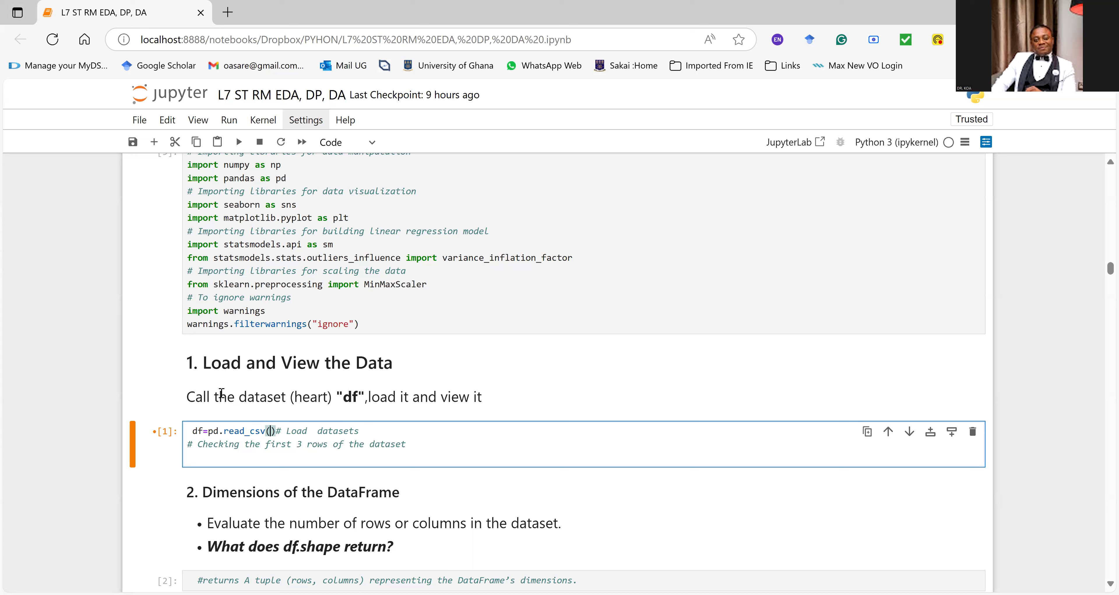
pyautogui.write('"')
# Step: Enter 'heart' in single quotes as the file argument of pd.read_csv()
pyautogui.press('BackSpace')
pyautogui.write("'heart'")
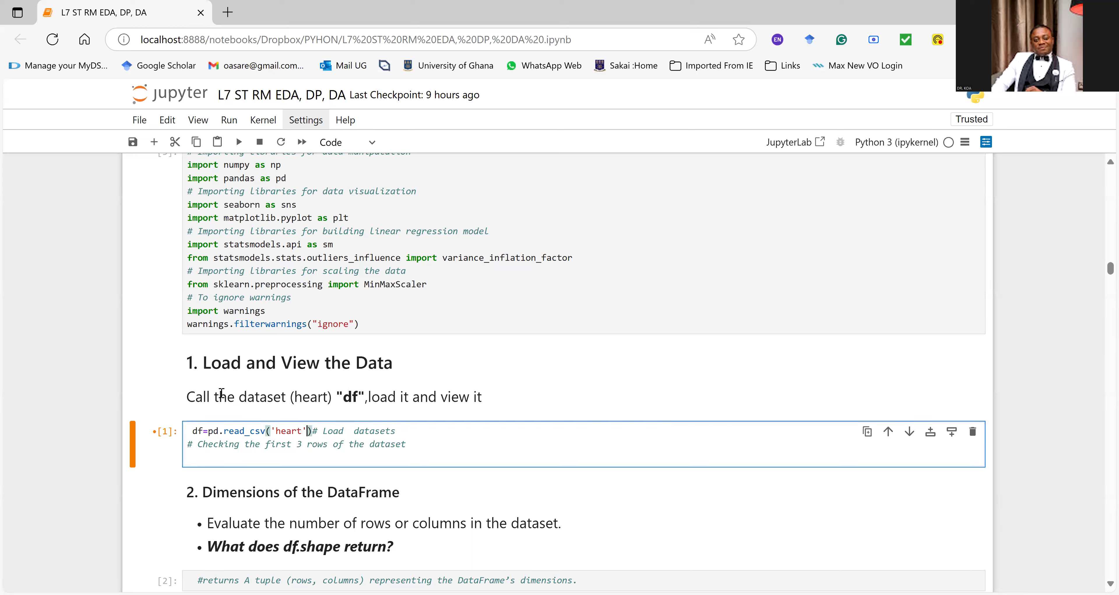
# Step: Insert df.head(10) before the comment on checking the first rows and run the data loading cell
pyautogui.click(190, 444)
pyautogui.moveTo(405, 448); pyautogui.dragTo(187, 446)
pyautogui.click(187, 446)
pyautogui.click(186, 442)
pyautogui.write('df.hea')
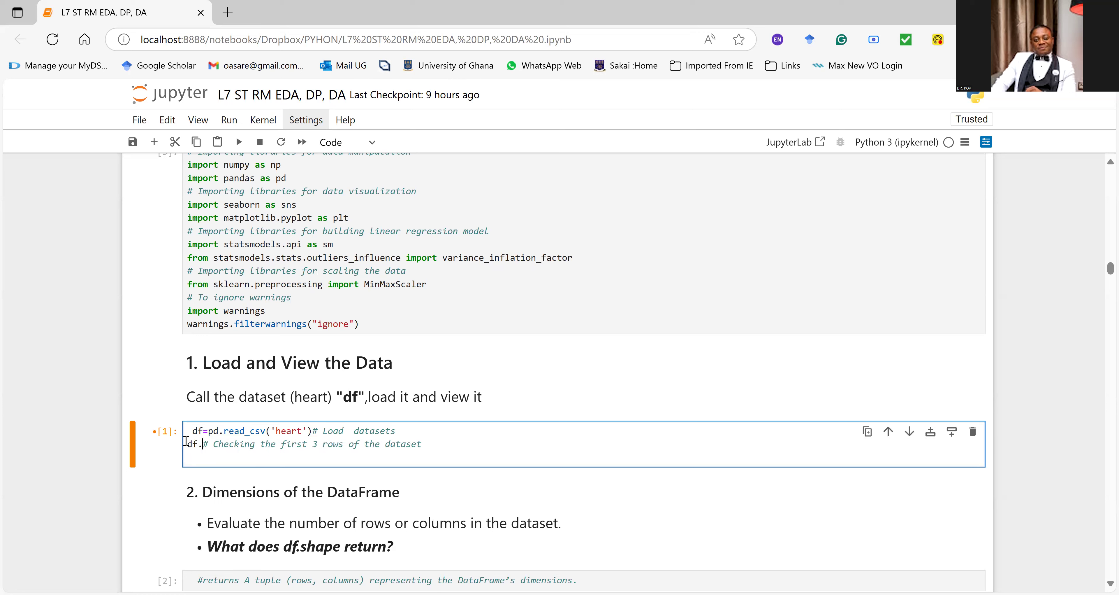
pyautogui.write('d()')
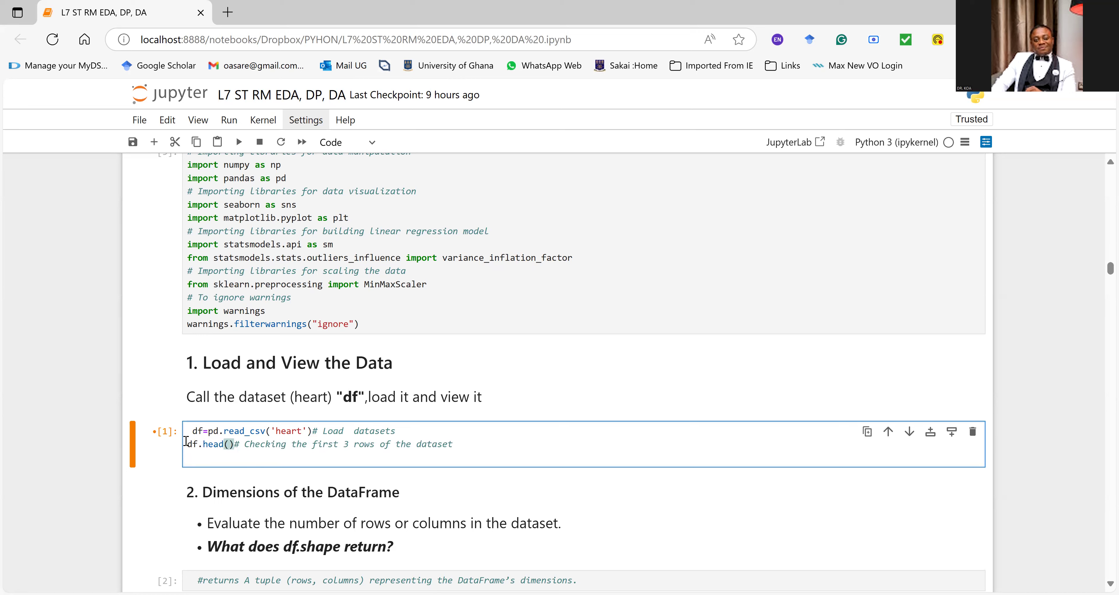
pyautogui.write('10')
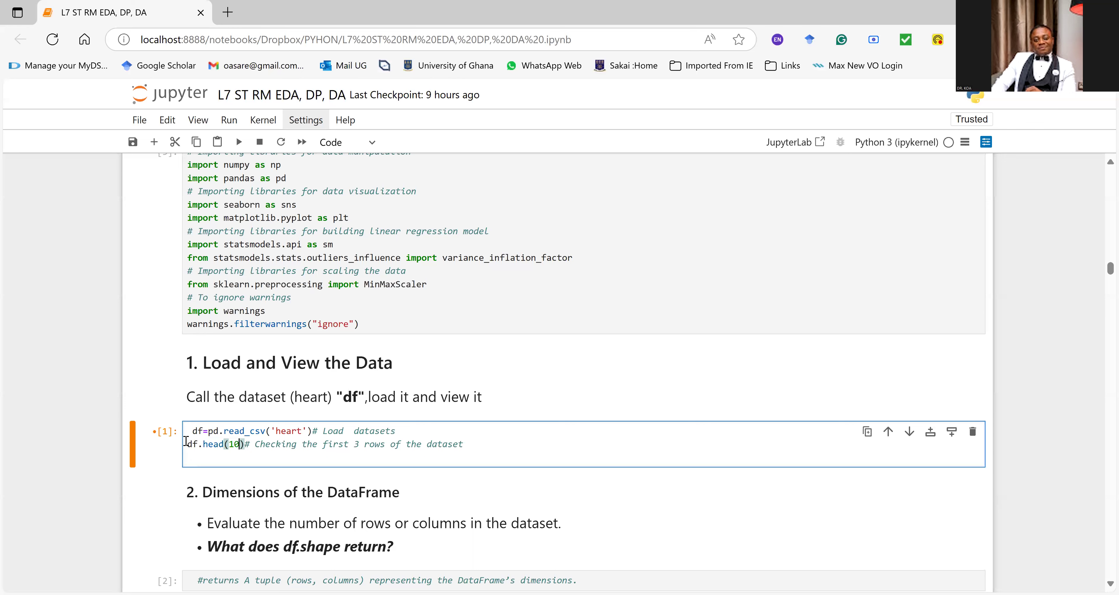
pyautogui.hotkey('ctrl', 'Return')
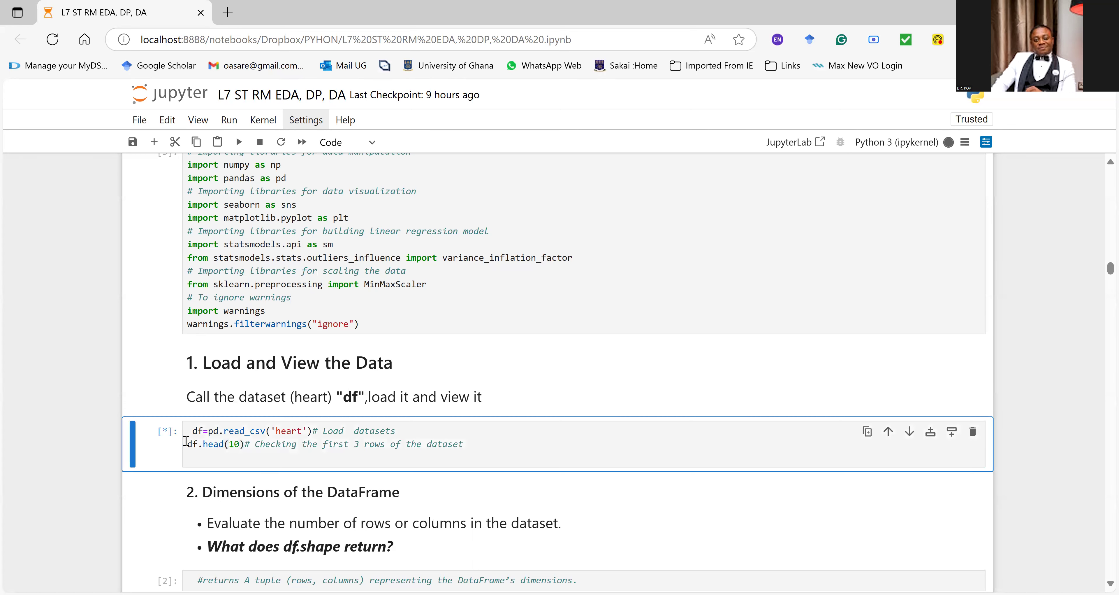
pyautogui.scroll(-2, 332, 385)
pyautogui.scroll(-2, 332, 385)
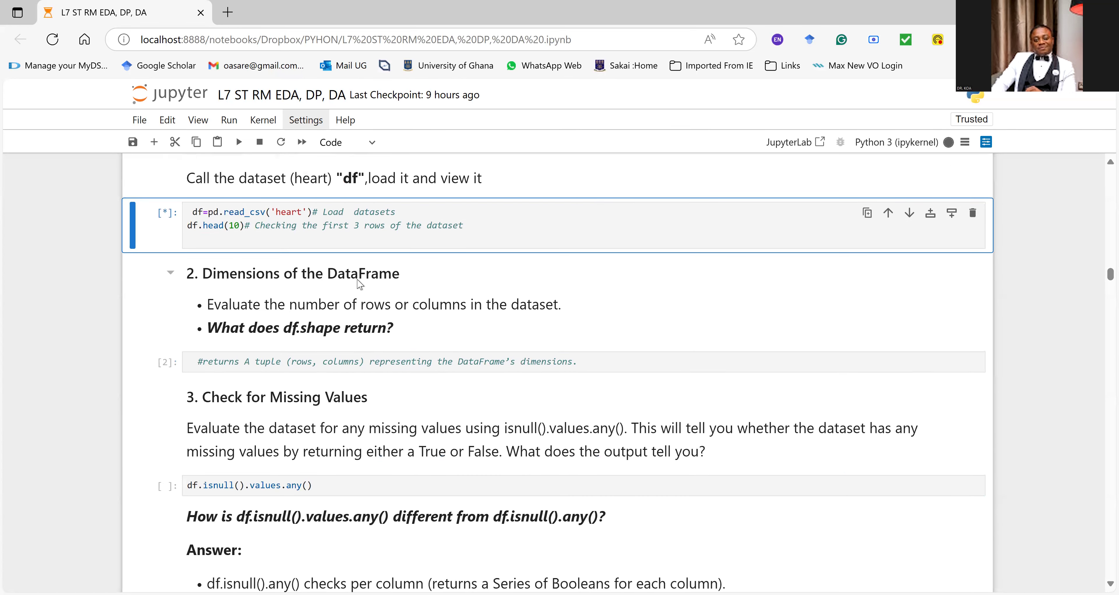
# Step: Remove the leading space before df=pd.read_csv('heart') on the cell's first line
pyautogui.click(257, 239)
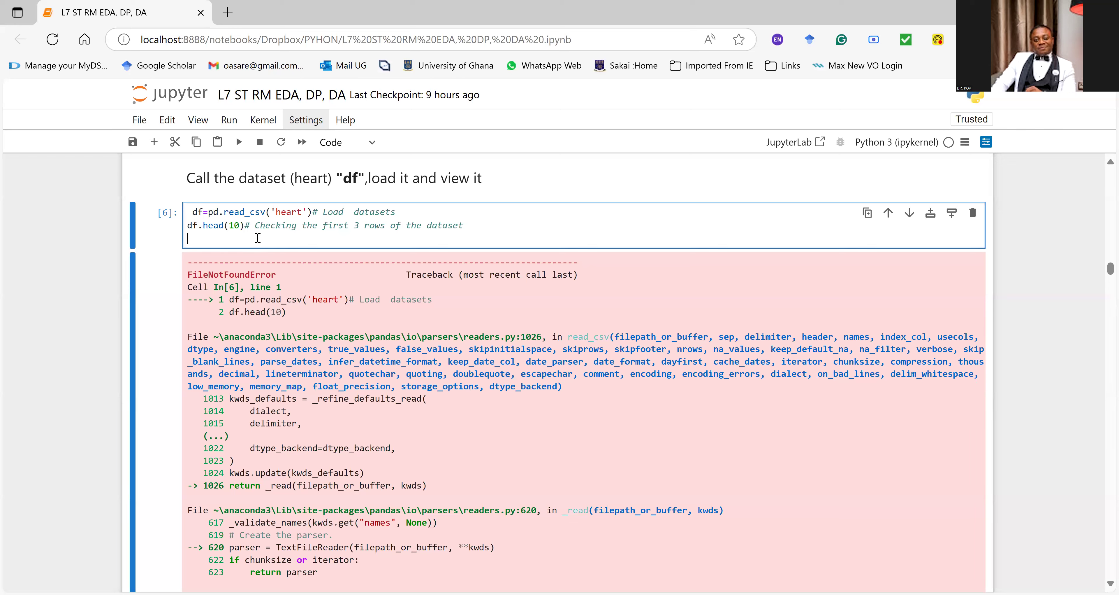
pyautogui.click(192, 212)
pyautogui.press('BackSpace')
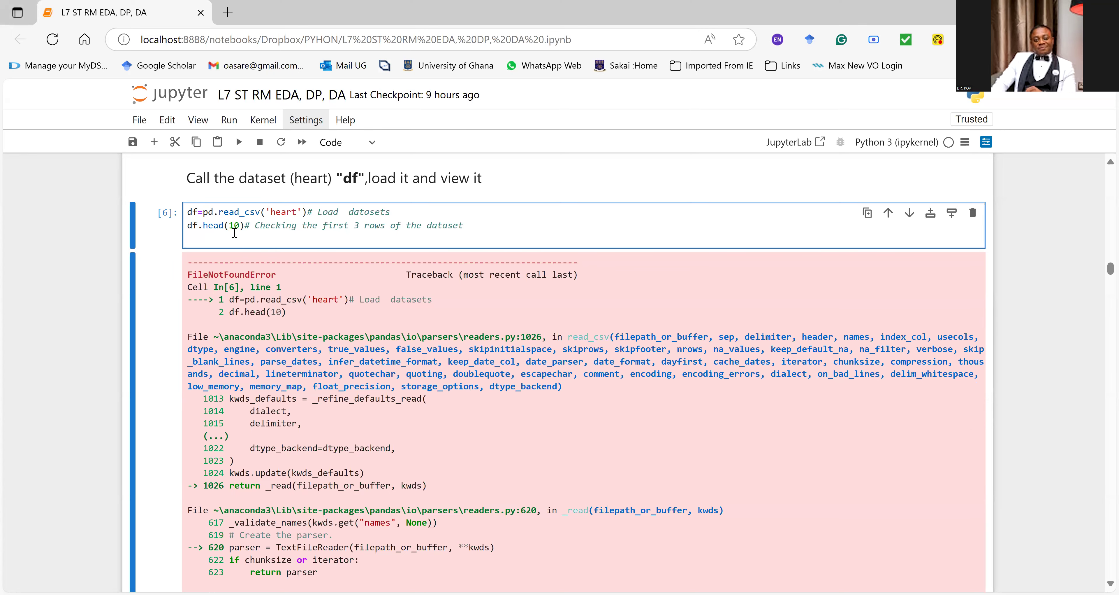
# Step: Change the file name in pd.read_csv() to 'heart.csv' and rerun the cell
pyautogui.scroll(3, 234, 232)
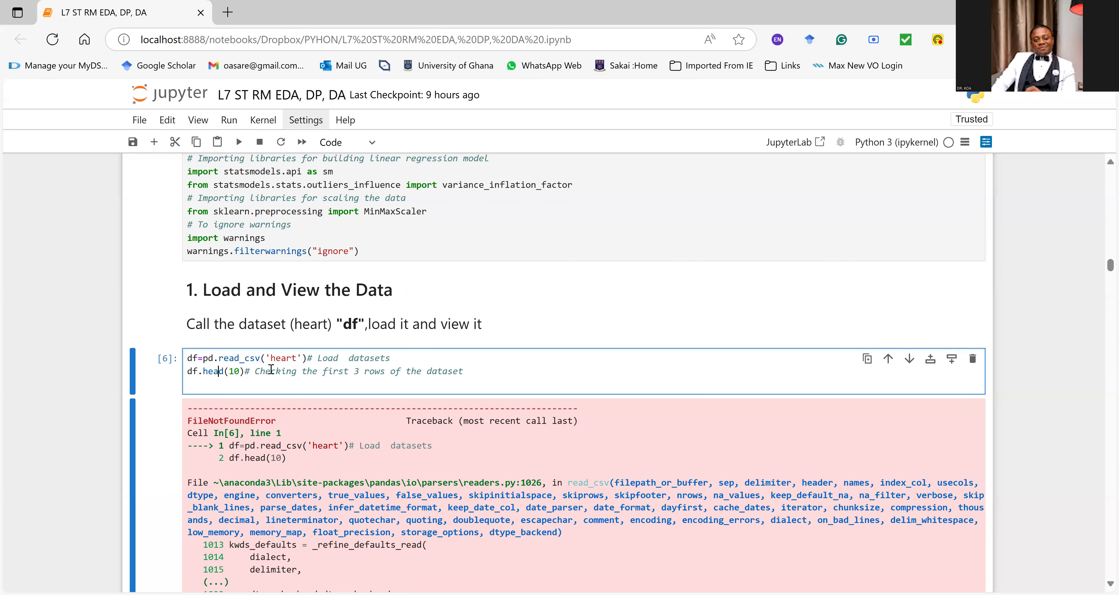
pyautogui.click(257, 370)
pyautogui.click(243, 379)
pyautogui.click(296, 358)
pyautogui.write('.')
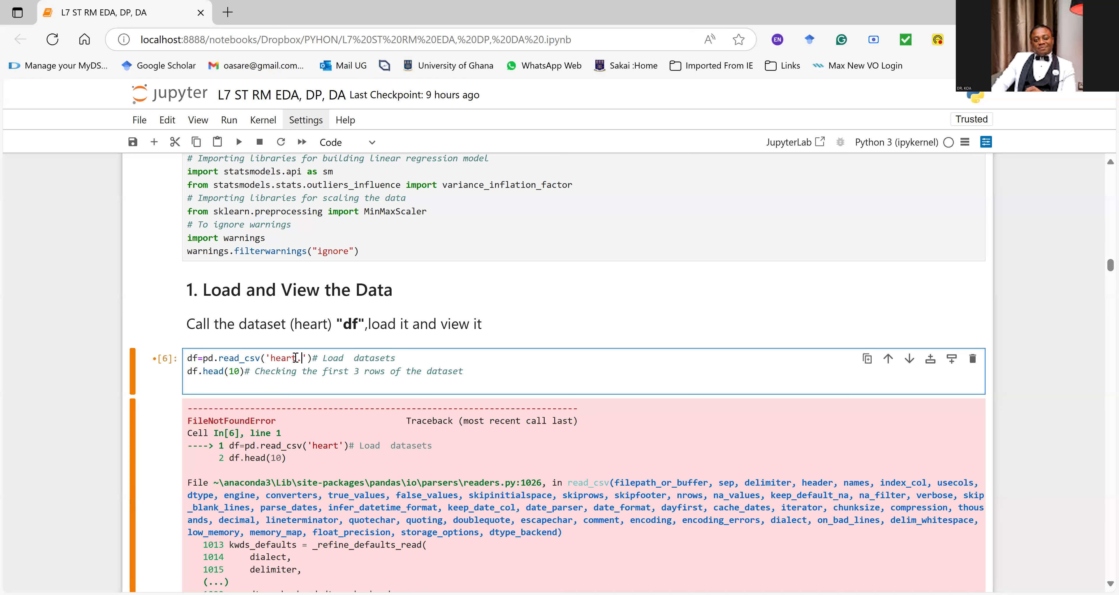
pyautogui.write('csv')
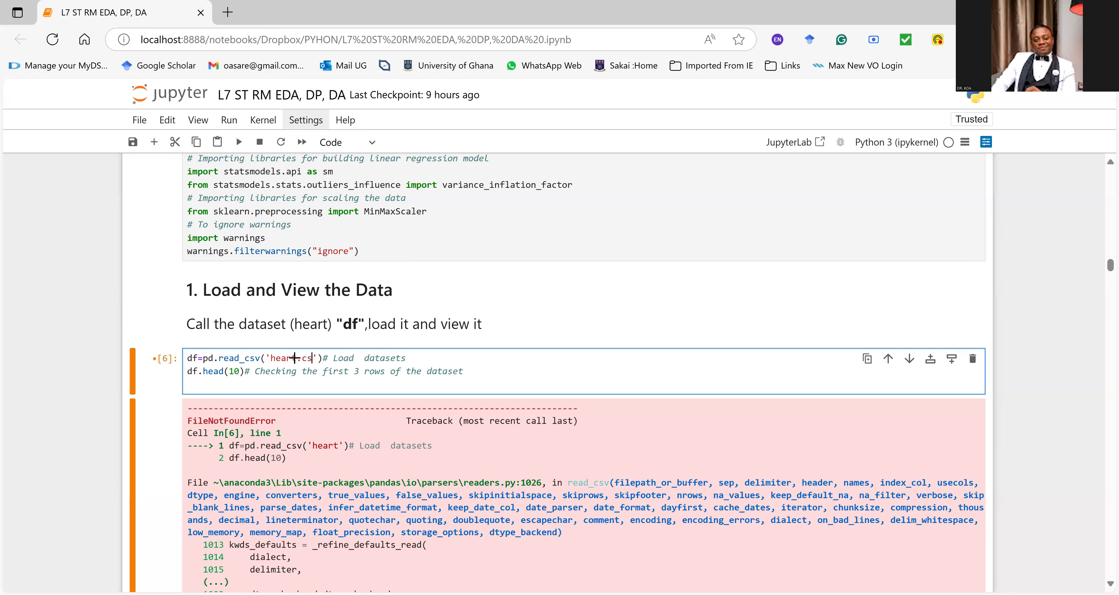
pyautogui.hotkey('ctrl', 'Return')
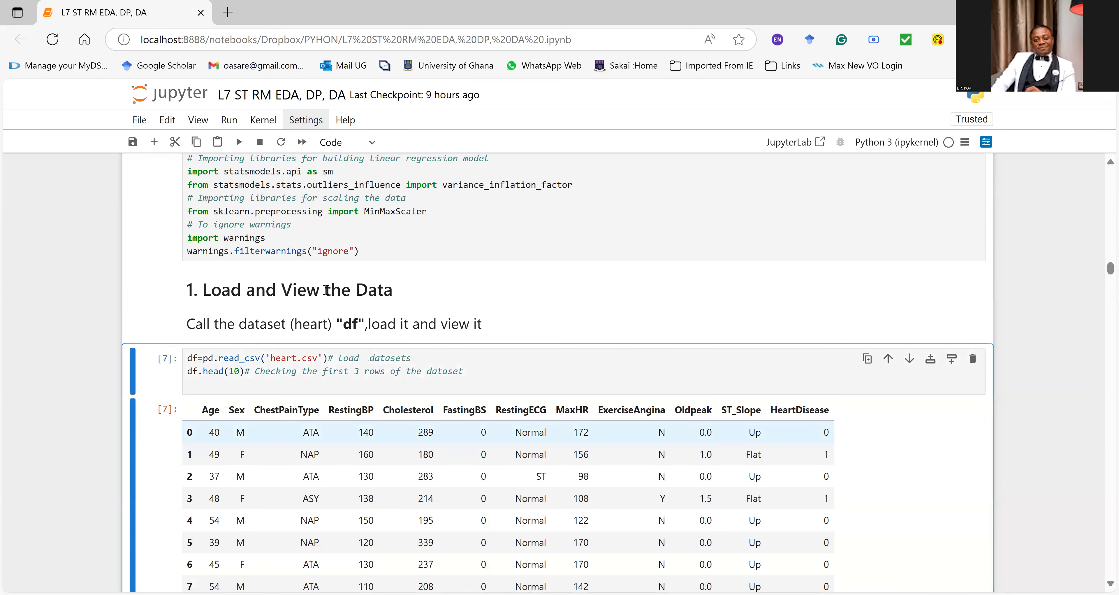
# Step: Examine the columns of the ten-row preview, highlighting the ChestPainType, Sex, Cholesterol, RestingECG and Oldpeak headers
pyautogui.scroll(-3, 688, 309)
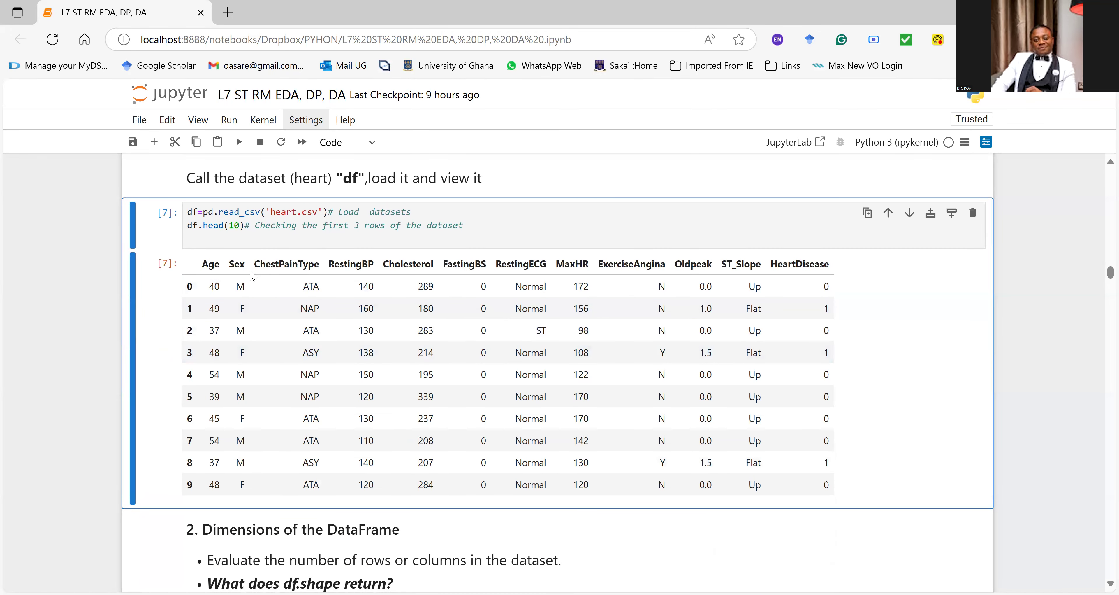
pyautogui.moveTo(254, 266); pyautogui.dragTo(332, 265)
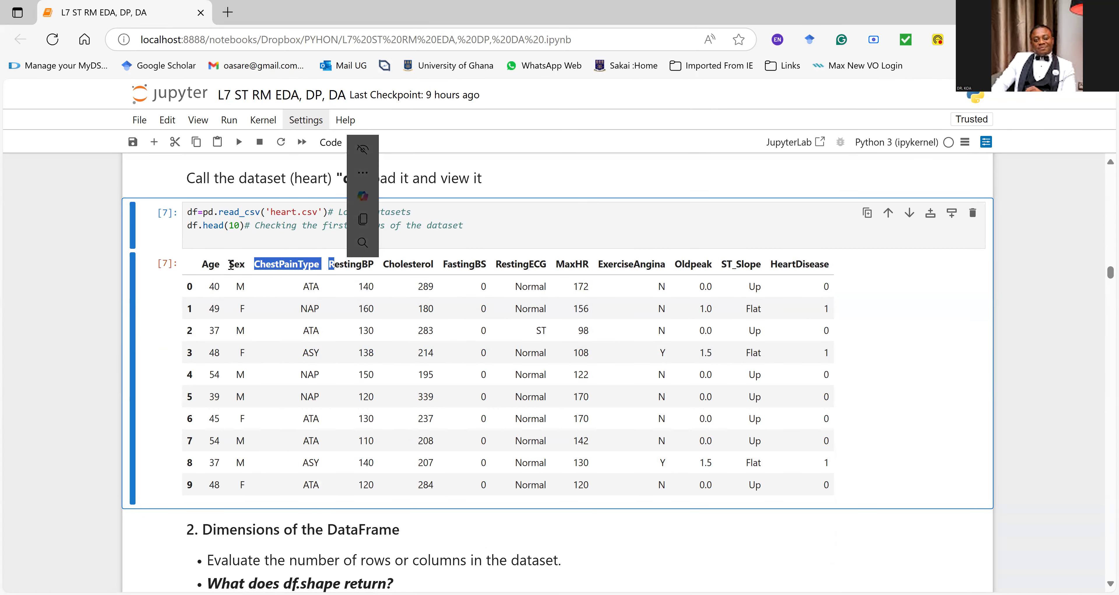
pyautogui.moveTo(229, 264); pyautogui.dragTo(260, 266)
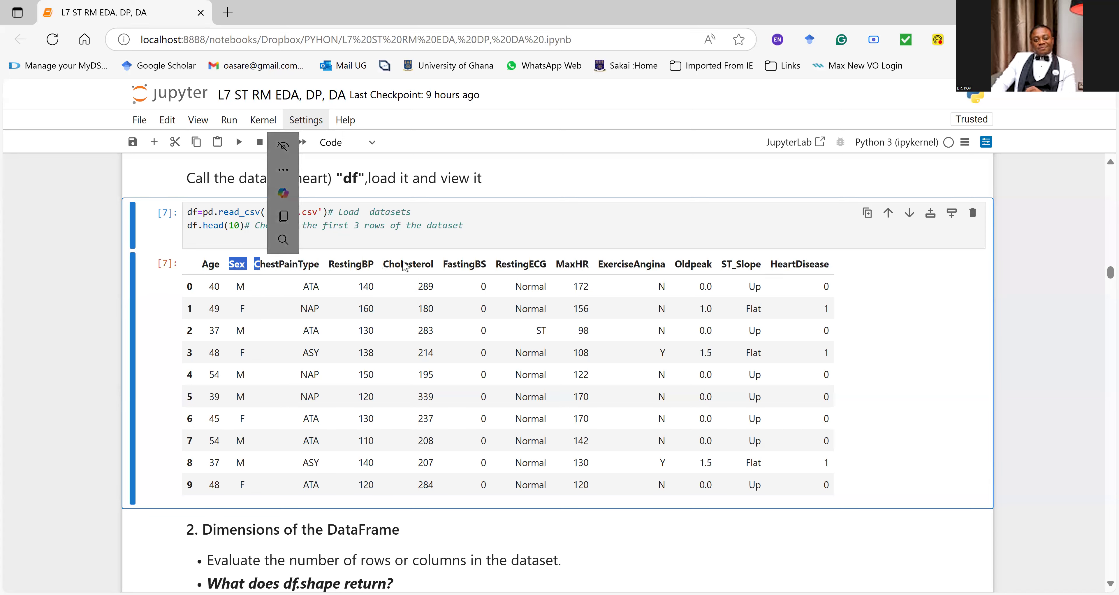
pyautogui.moveTo(388, 264); pyautogui.dragTo(439, 269)
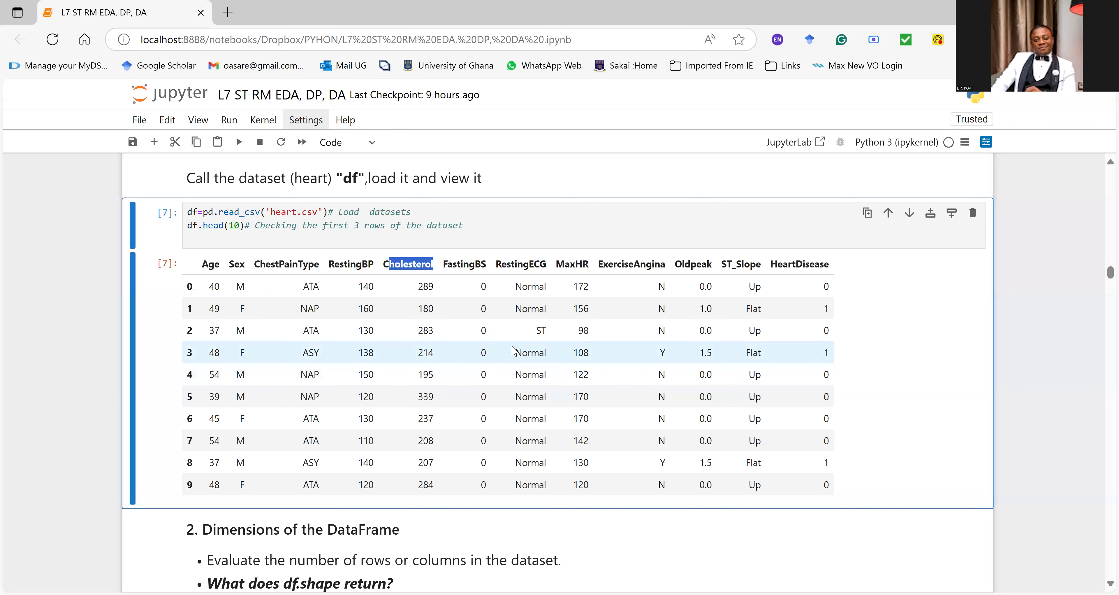
pyautogui.moveTo(497, 266); pyautogui.dragTo(560, 266)
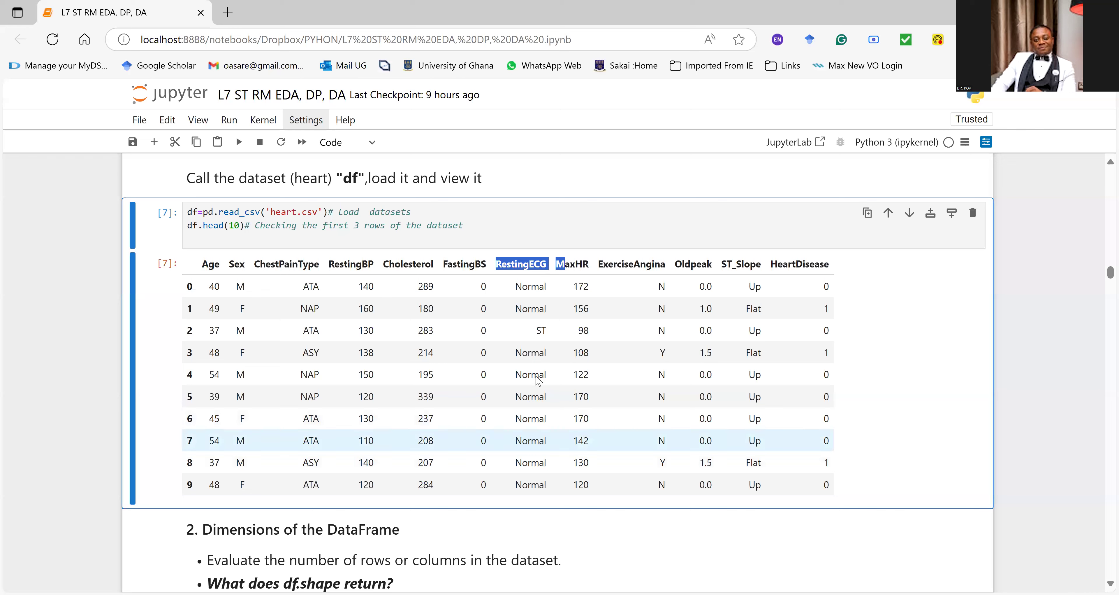
pyautogui.moveTo(681, 264); pyautogui.dragTo(708, 265)
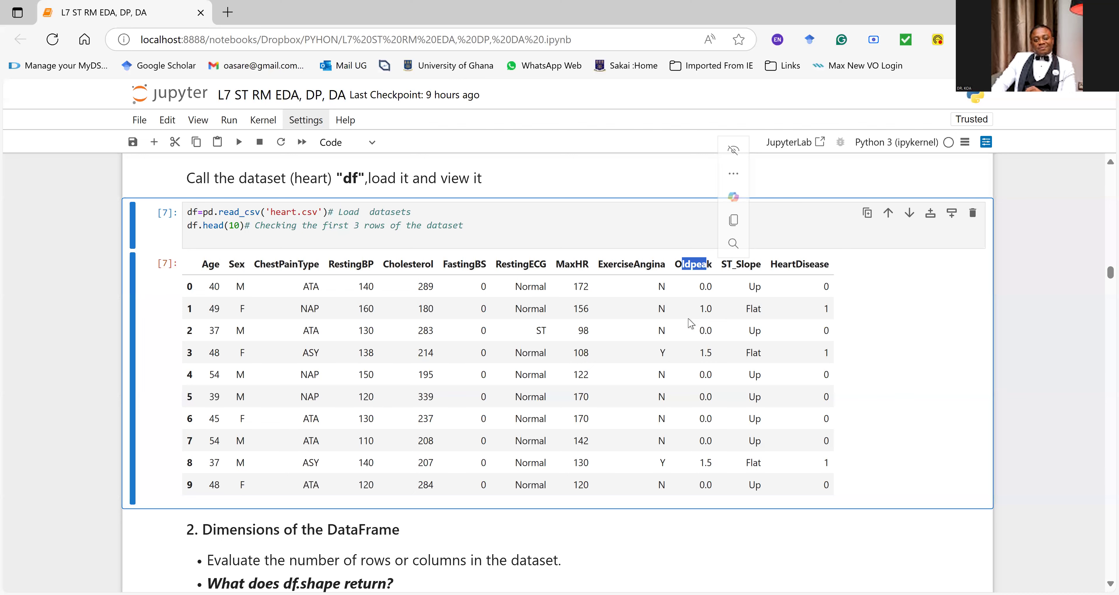
# Step: Highlight the question "What does df.shape return?" under "2. Dimensions of the DataFrame"
pyautogui.scroll(-1, 482, 347)
pyautogui.scroll(-3, 483, 347)
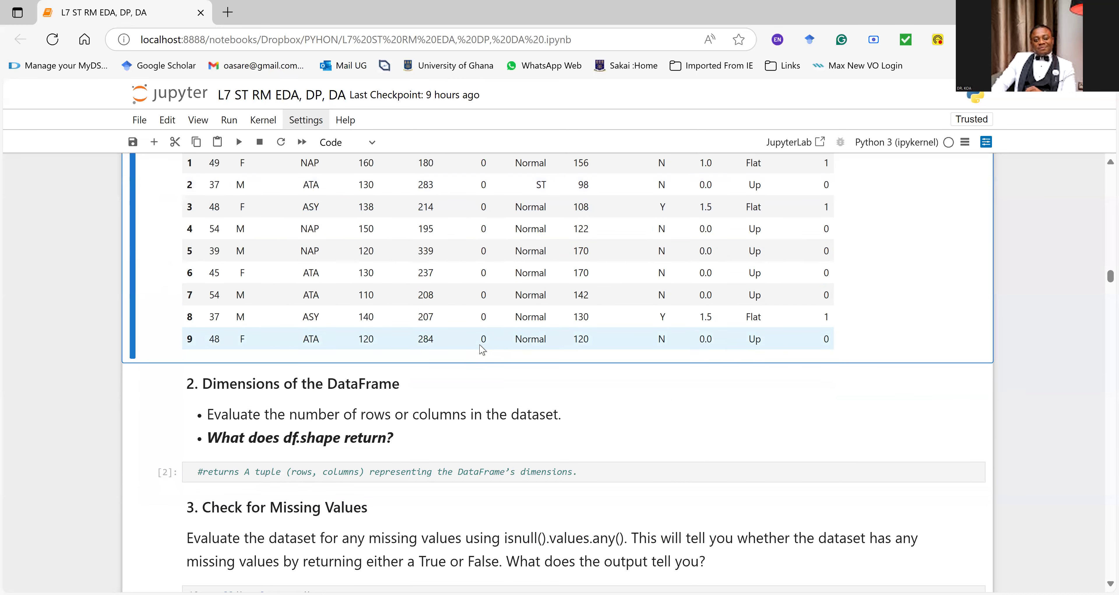
pyautogui.click(328, 431)
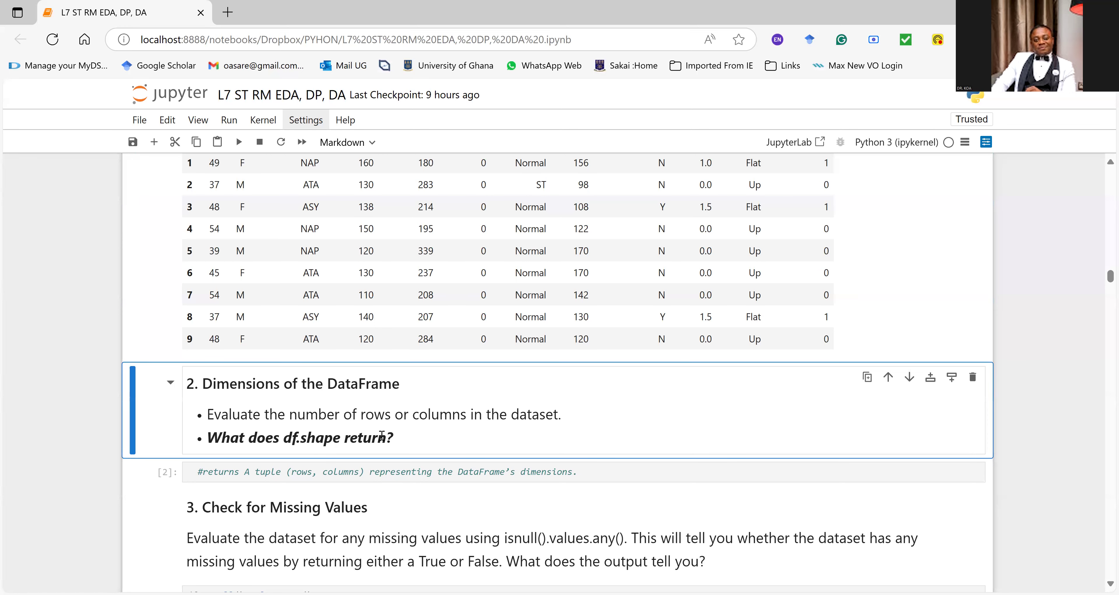
pyautogui.moveTo(402, 437); pyautogui.dragTo(208, 437)
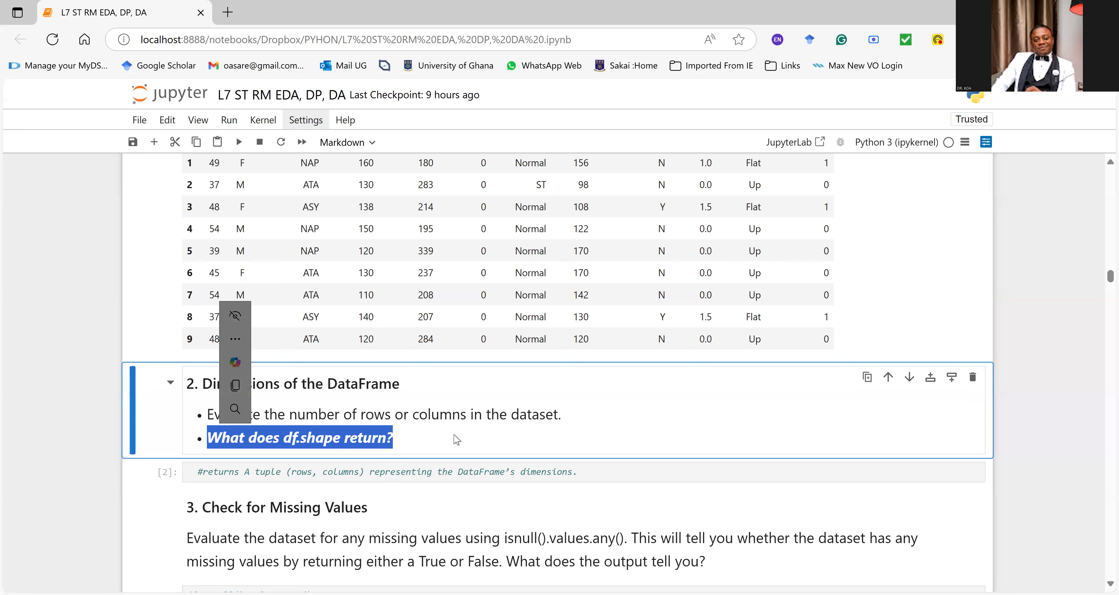
# Step: Insert df.shape before the comment in the DataFrame dimensions cell and run it
pyautogui.click(197, 471)
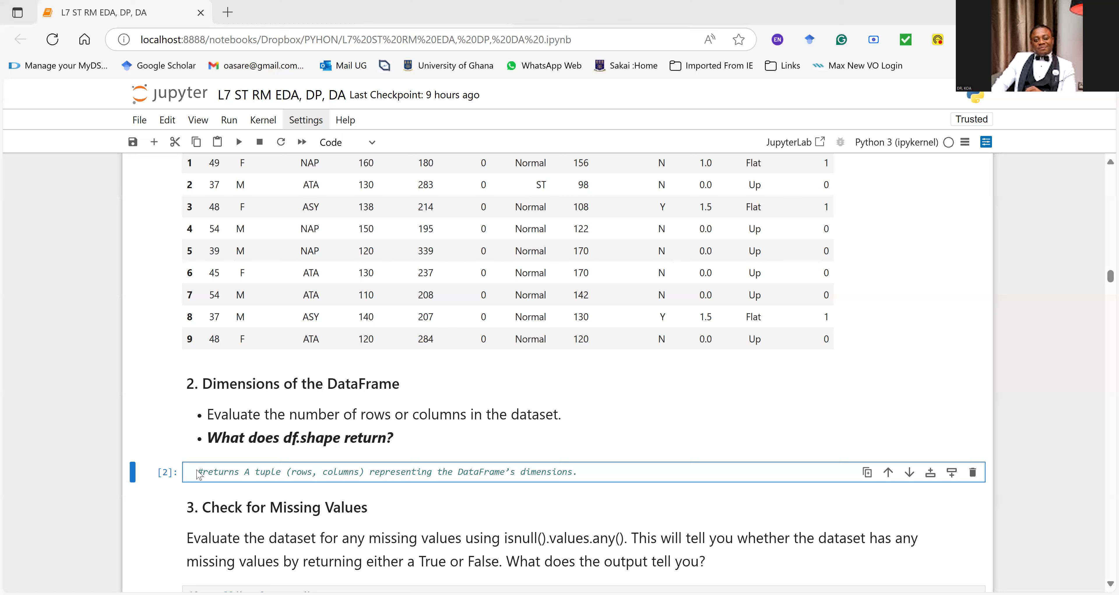
pyautogui.click(200, 462)
pyautogui.write('df.s')
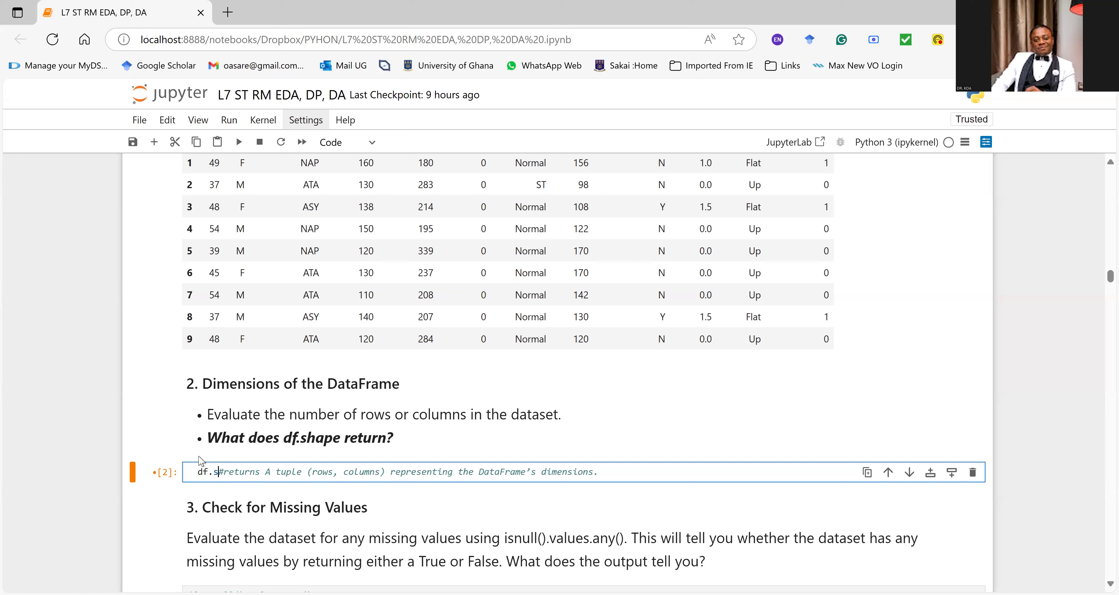
pyautogui.write('hape')
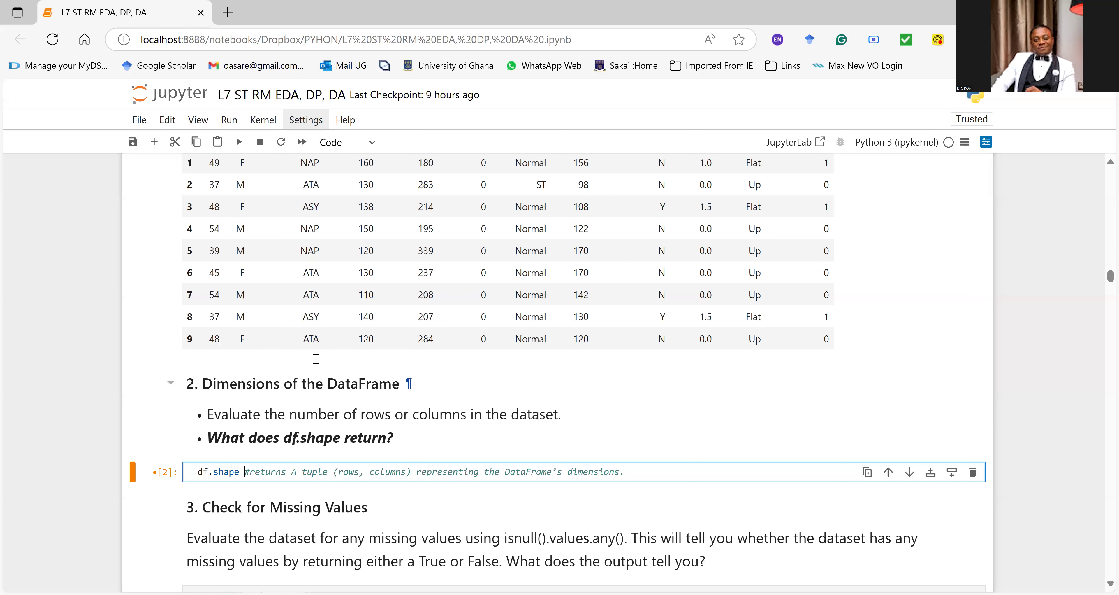
pyautogui.hotkey('ctrl', 'Return')
pyautogui.scroll(-3, 320, 347)
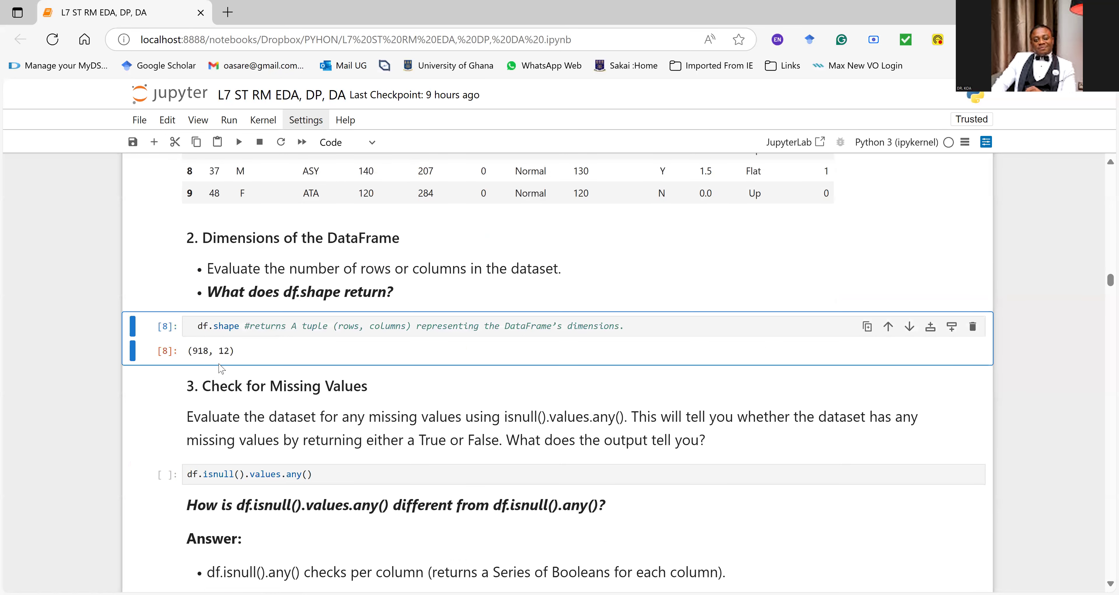
# Step: Examine the row and column counts in the df.shape output and highlight the HeartDisease header in the dataset preview
pyautogui.moveTo(210, 354); pyautogui.dragTo(188, 351)
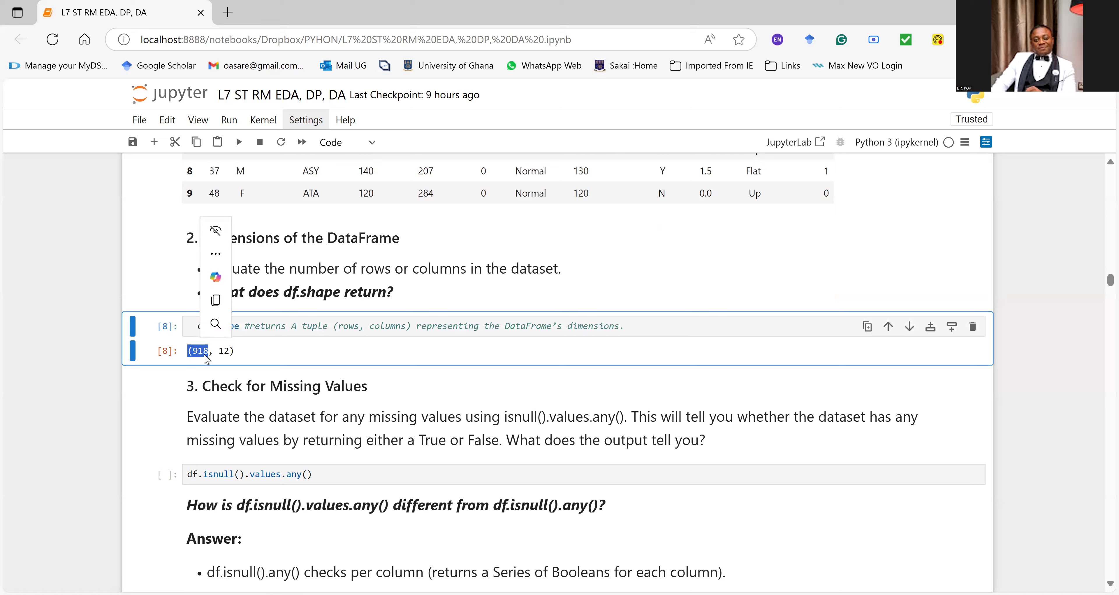
pyautogui.moveTo(229, 351); pyautogui.dragTo(220, 353)
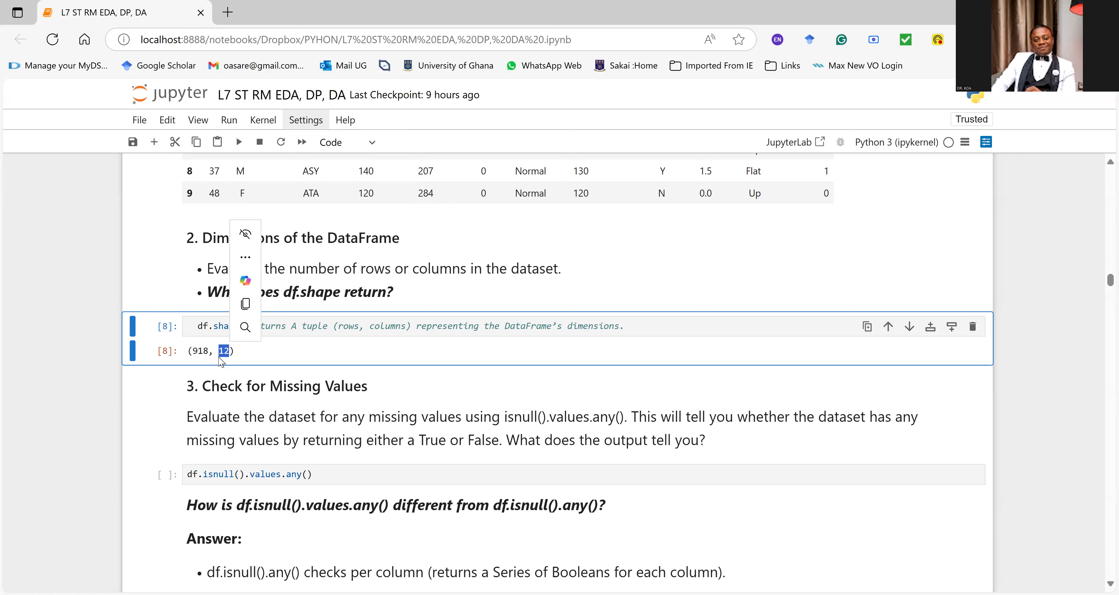
pyautogui.scroll(5, 1061, 312)
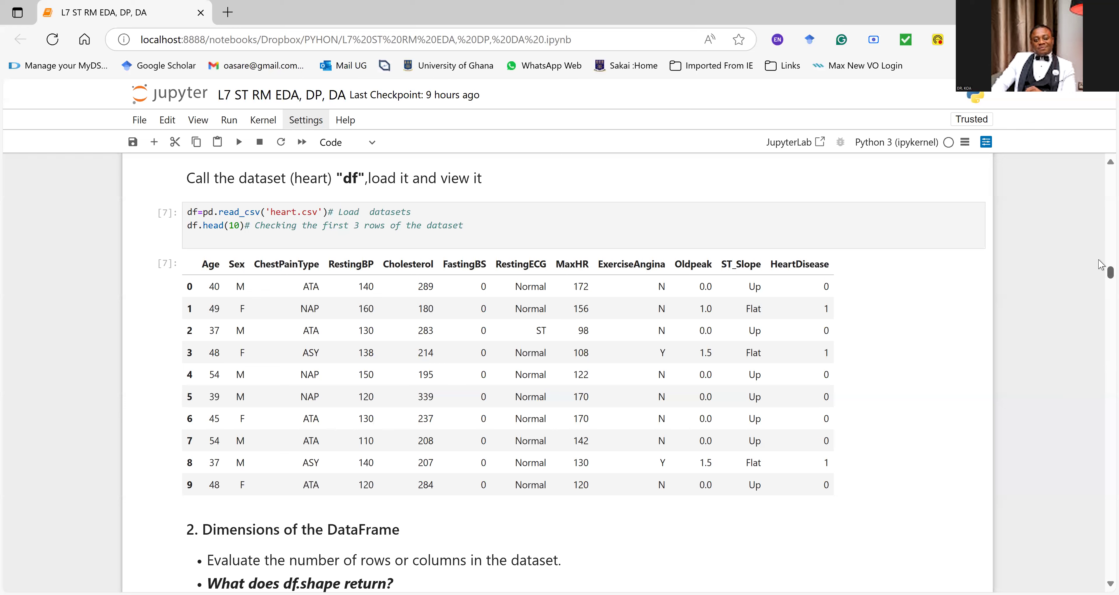
pyautogui.moveTo(771, 264); pyautogui.dragTo(833, 273)
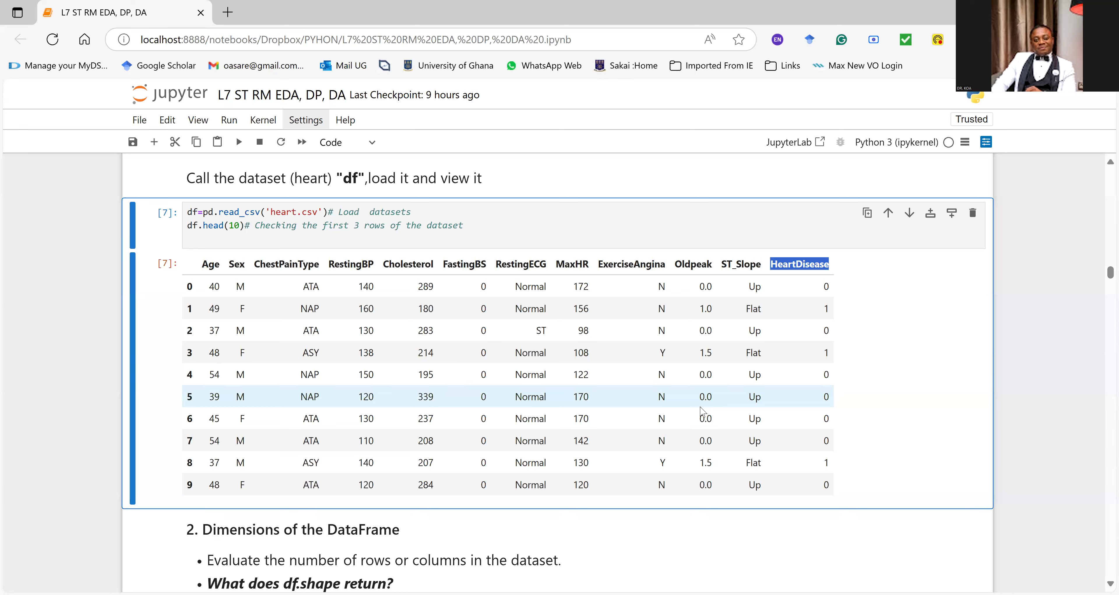
# Step: Highlight isnull().values.any() in the "3. Check for Missing Values" instructions and run the df.isnull().values.any() cell
pyautogui.scroll(-3, 478, 319)
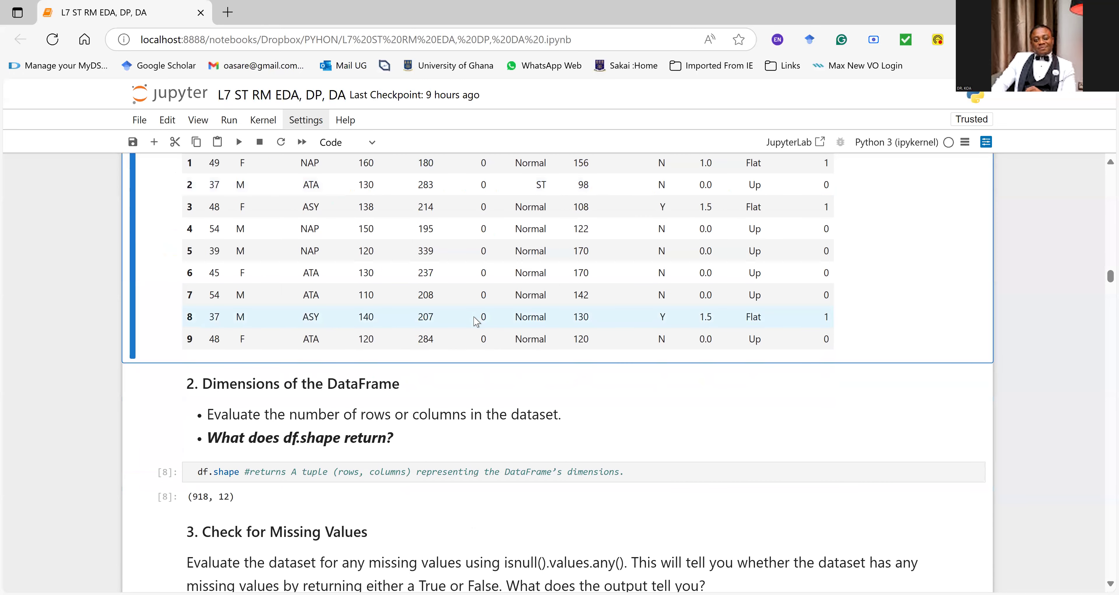
pyautogui.scroll(-3, 477, 321)
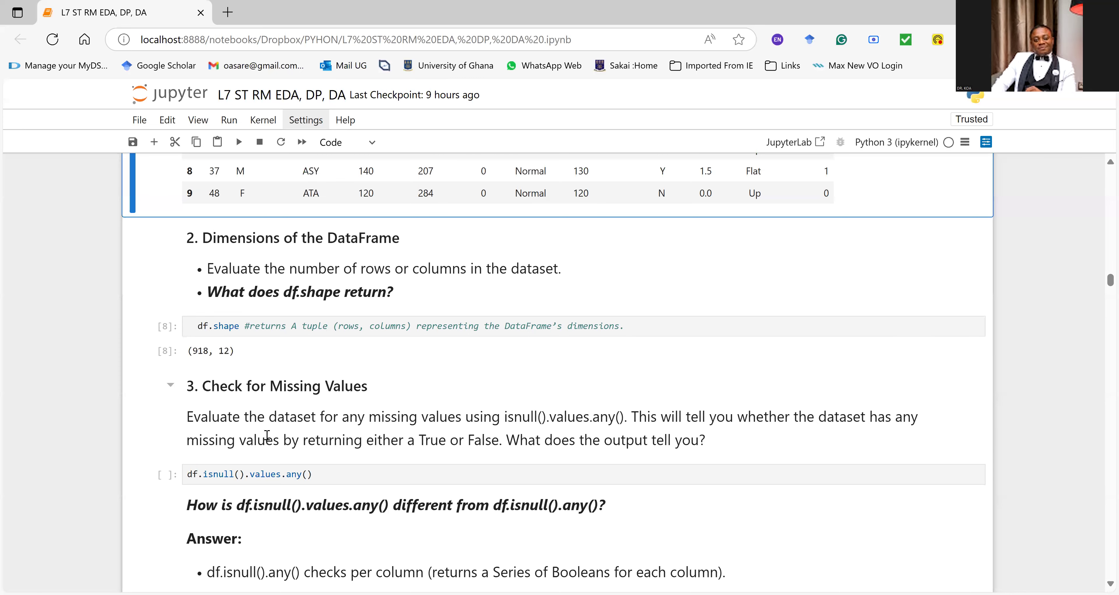
pyautogui.scroll(-2, 312, 456)
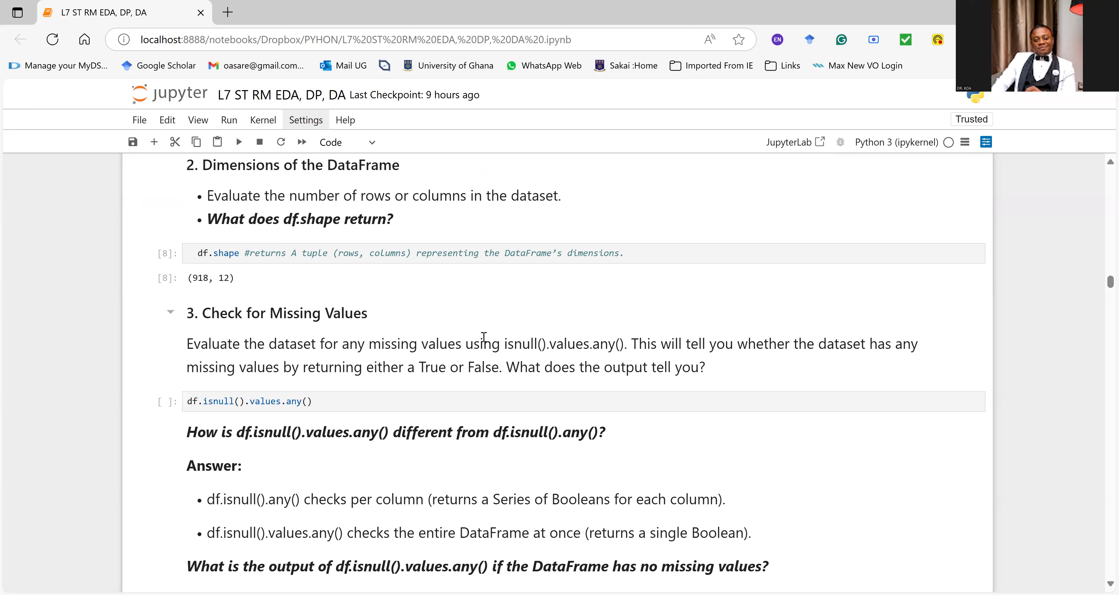
pyautogui.moveTo(507, 337); pyautogui.dragTo(622, 347)
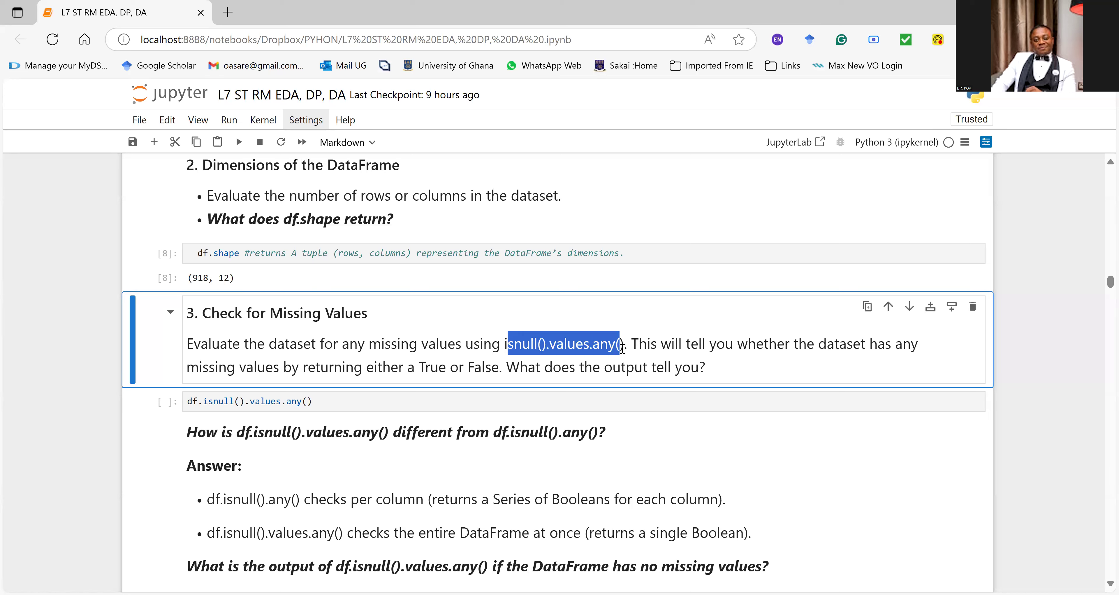
pyautogui.moveTo(622, 348); pyautogui.dragTo(626, 348)
pyautogui.click(198, 401)
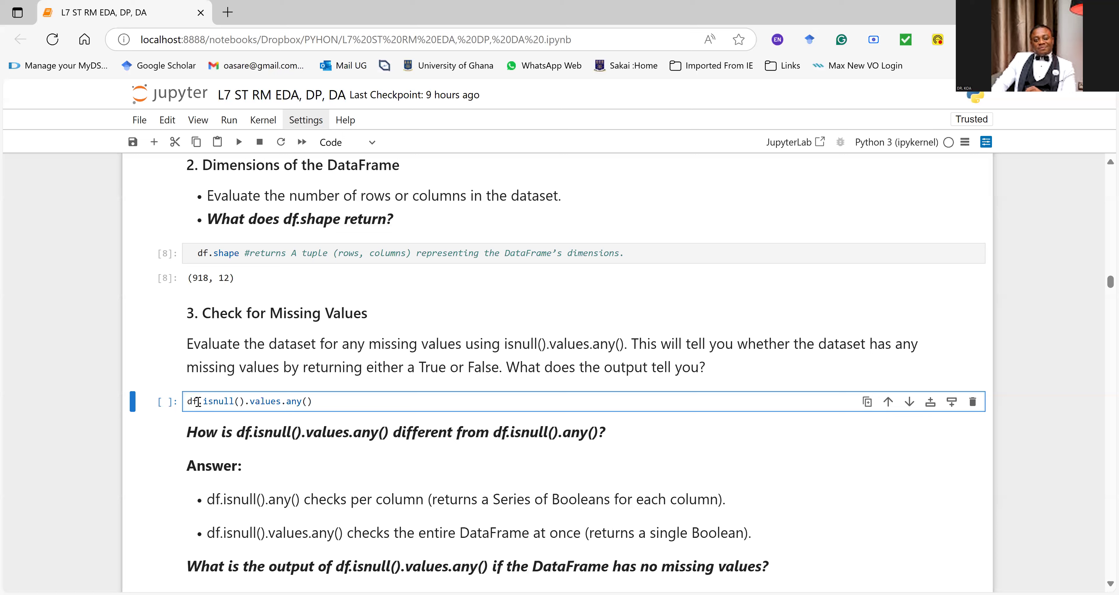
pyautogui.hotkey('ctrl', 'Return')
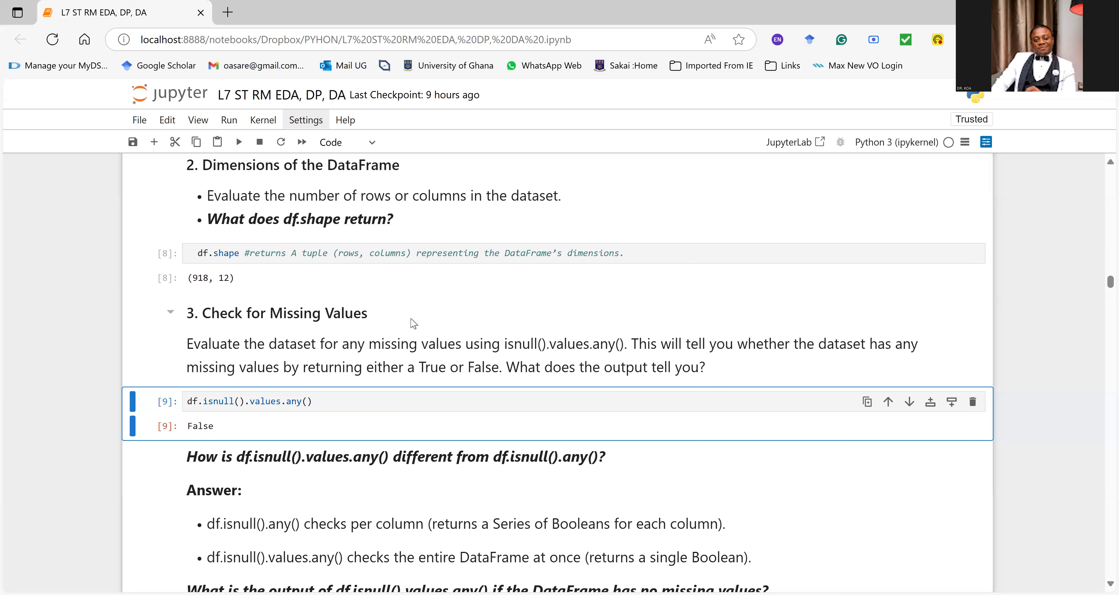
# Step: Examine the notes comparing df.isnull().values.any() with df.isnull().any(), and compare the no-missing-values answer with the cell's output
pyautogui.scroll(-5, 416, 352)
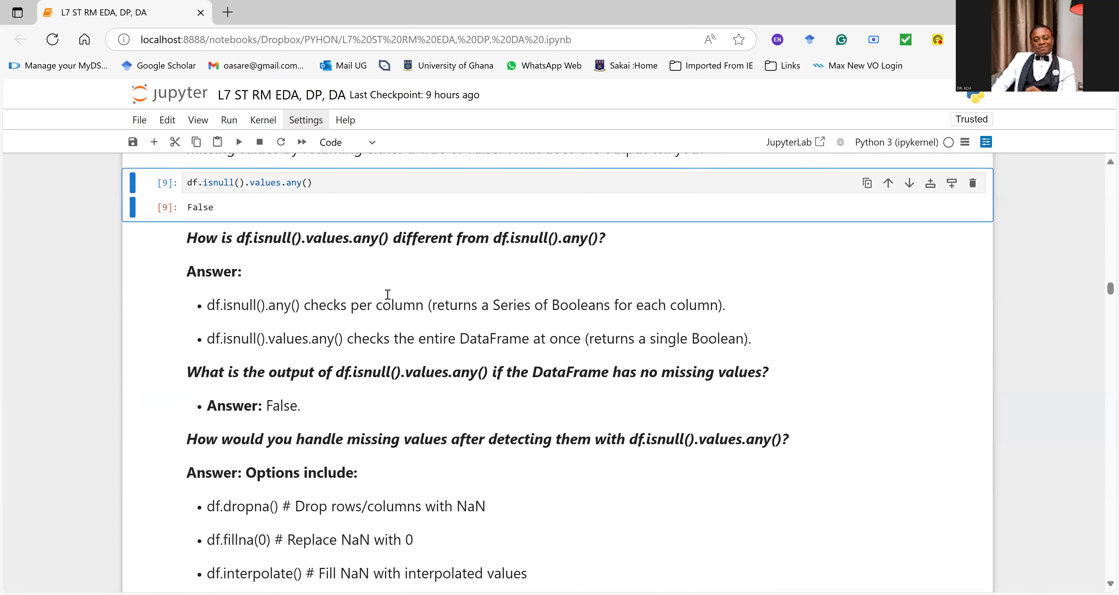
pyautogui.moveTo(235, 242); pyautogui.dragTo(380, 245)
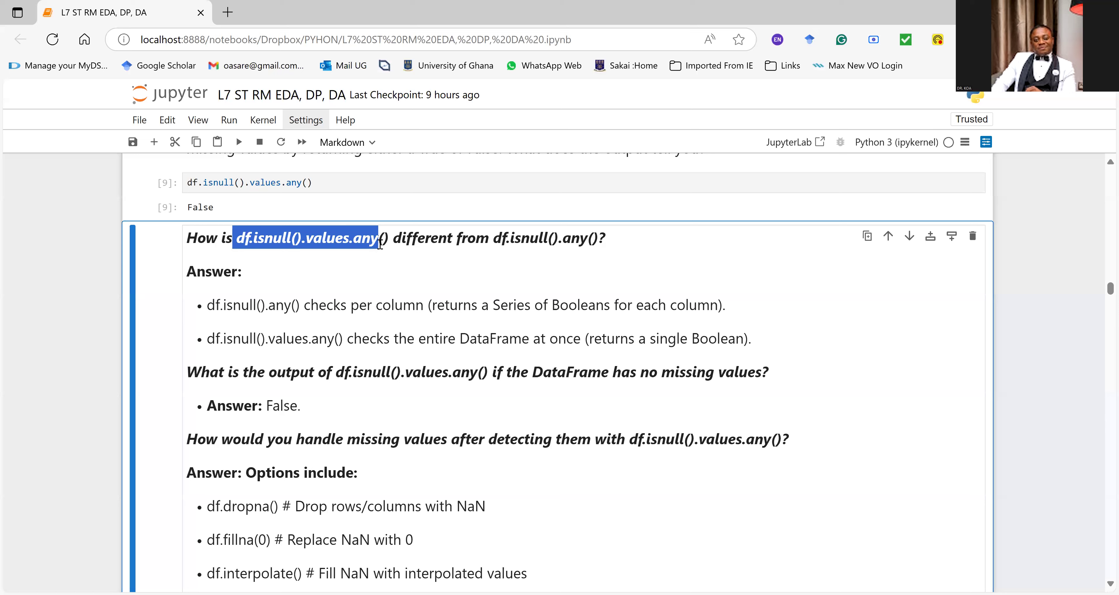
pyautogui.moveTo(507, 240); pyautogui.dragTo(578, 252)
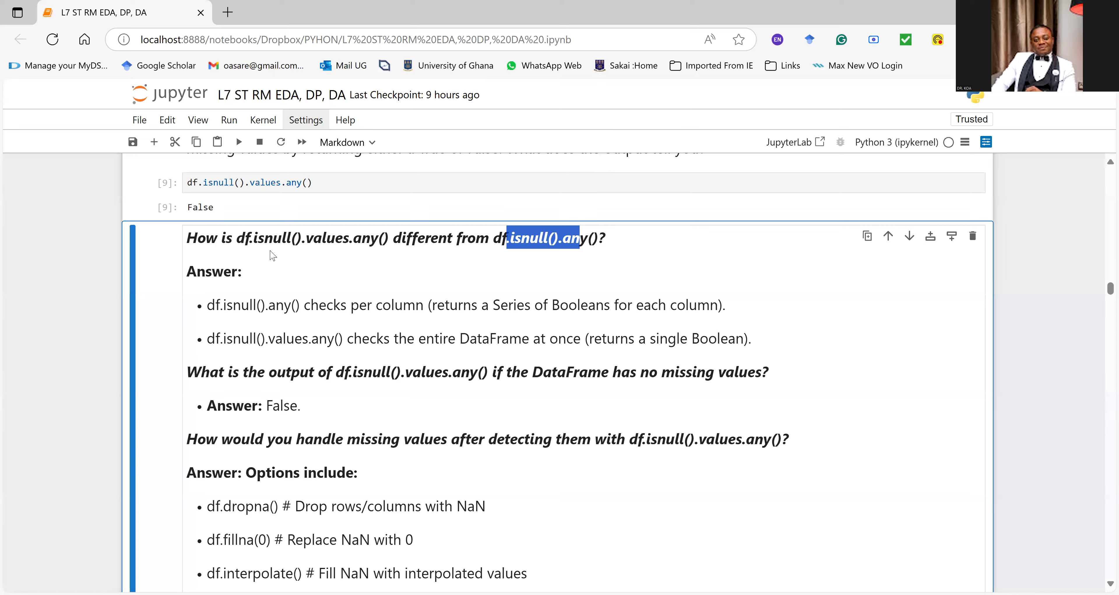
pyautogui.moveTo(207, 305); pyautogui.dragTo(283, 318)
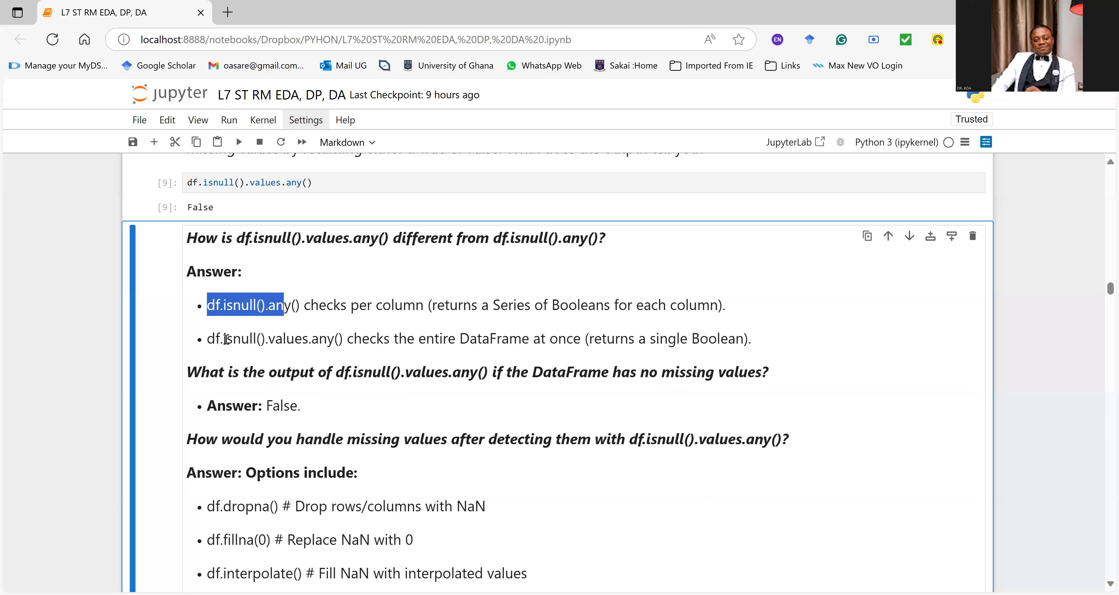
pyautogui.moveTo(208, 337); pyautogui.dragTo(341, 339)
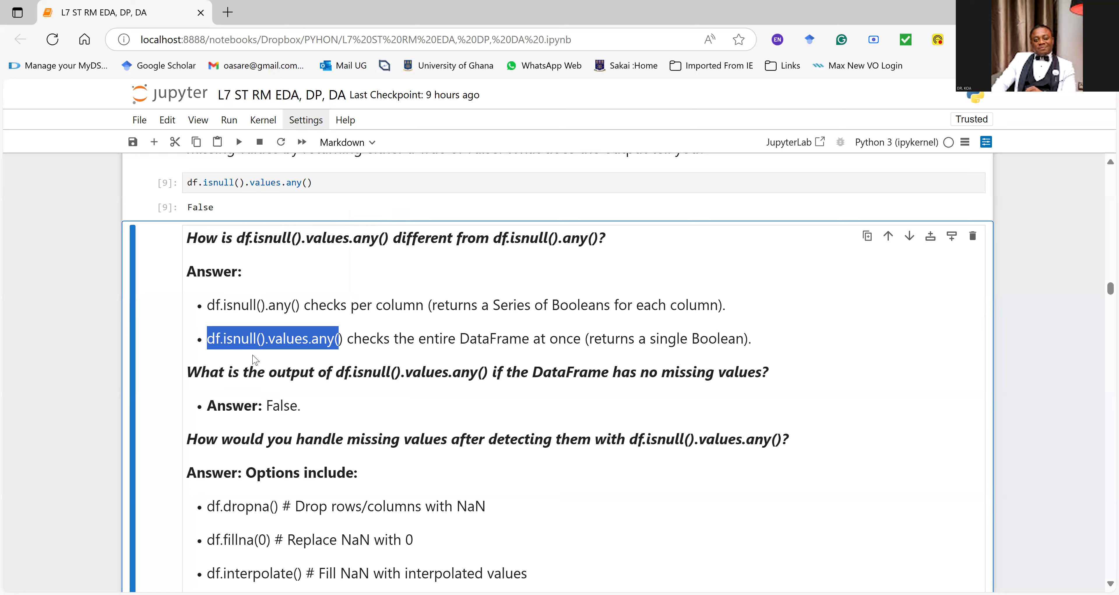
pyautogui.moveTo(210, 371); pyautogui.dragTo(787, 382)
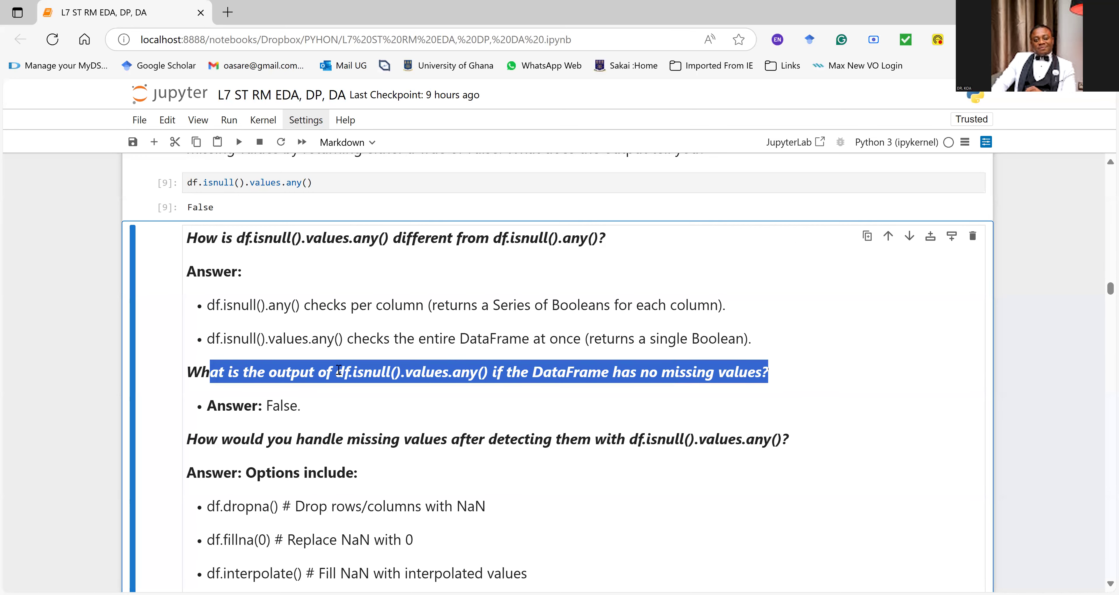
pyautogui.moveTo(302, 406); pyautogui.dragTo(224, 409)
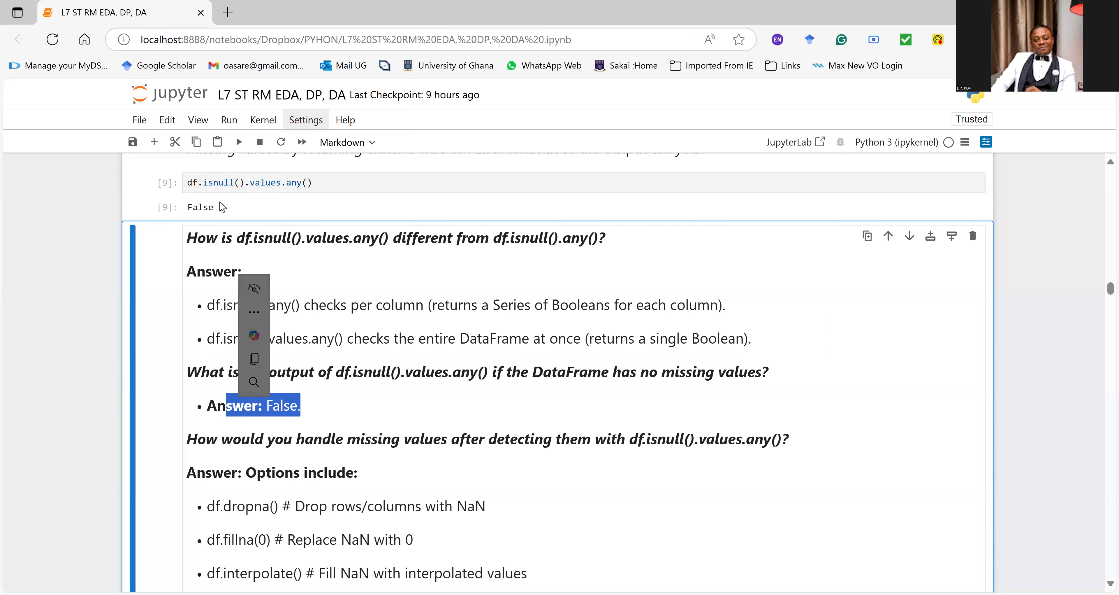
pyautogui.doubleClick(201, 207)
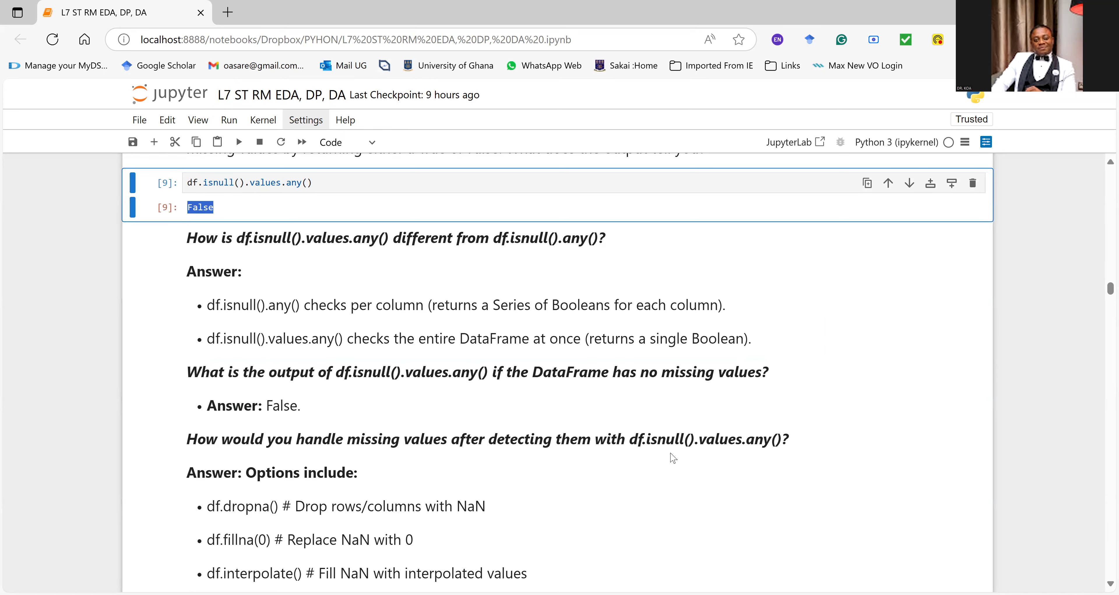
# Step: Examine the options for handling missing values, highlighting the df.dropna(), df.fillna(0) and df.interpolate() lines one after another
pyautogui.scroll(-1, 671, 458)
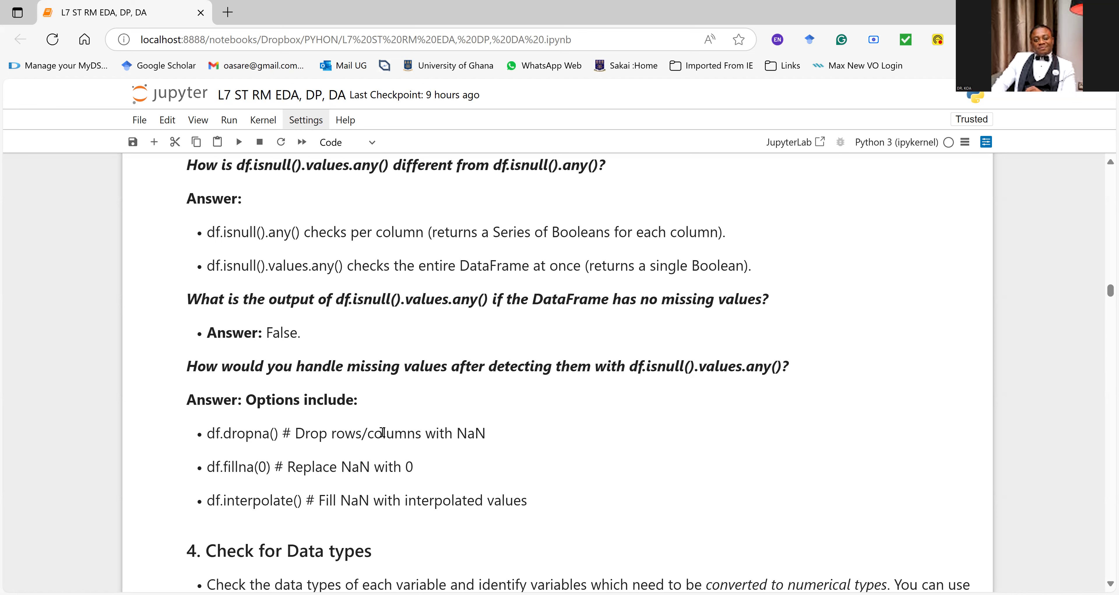
pyautogui.scroll(-2, 383, 432)
pyautogui.click(350, 353)
pyautogui.moveTo(485, 360); pyautogui.dragTo(209, 354)
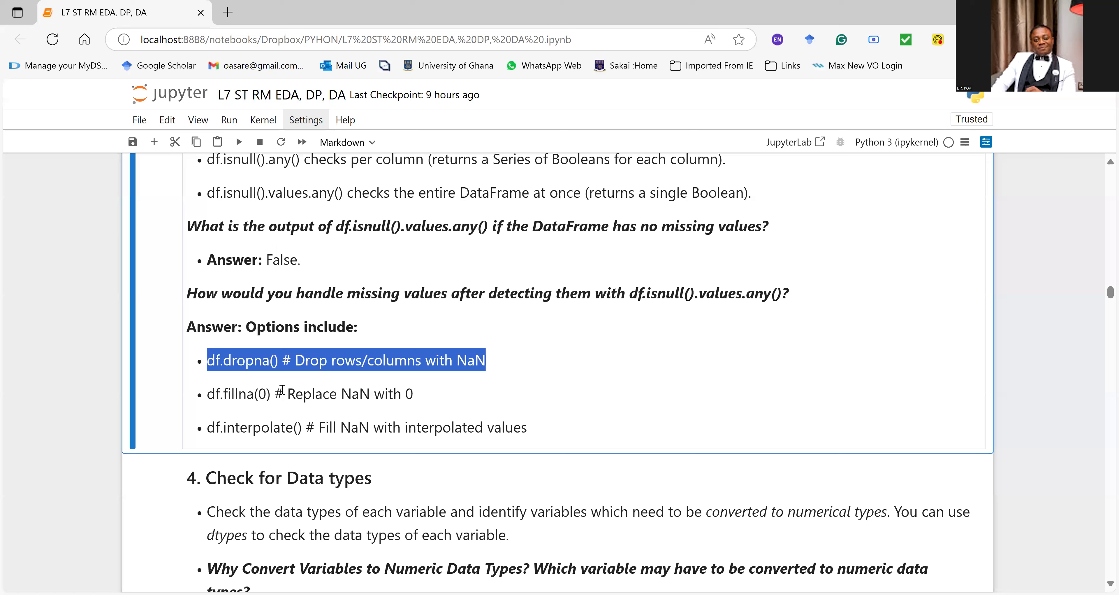
pyautogui.moveTo(414, 393); pyautogui.dragTo(206, 394)
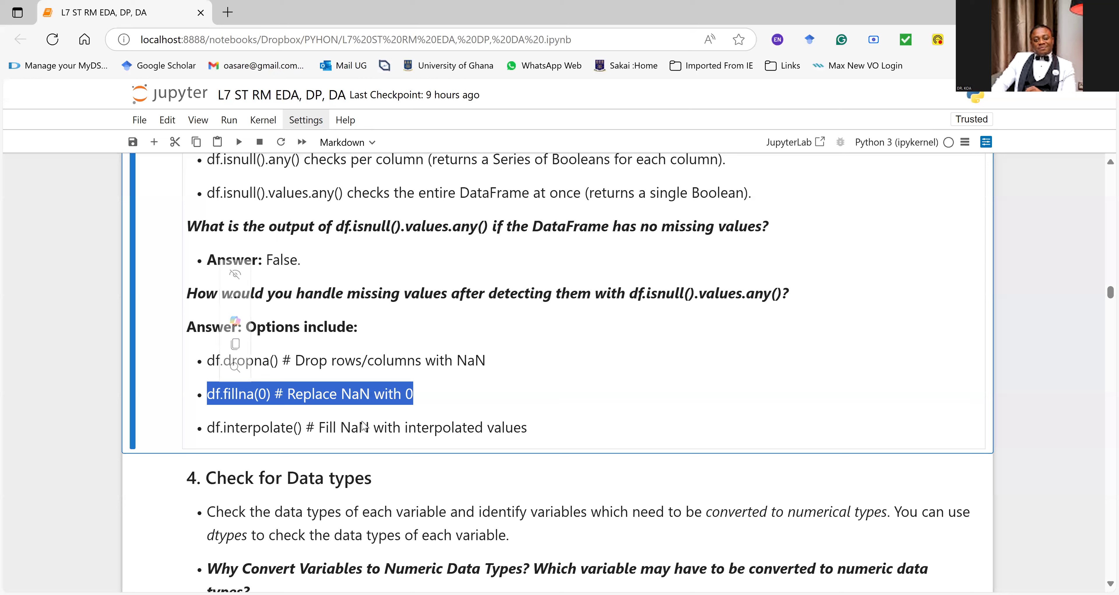
pyautogui.moveTo(528, 427); pyautogui.dragTo(206, 430)
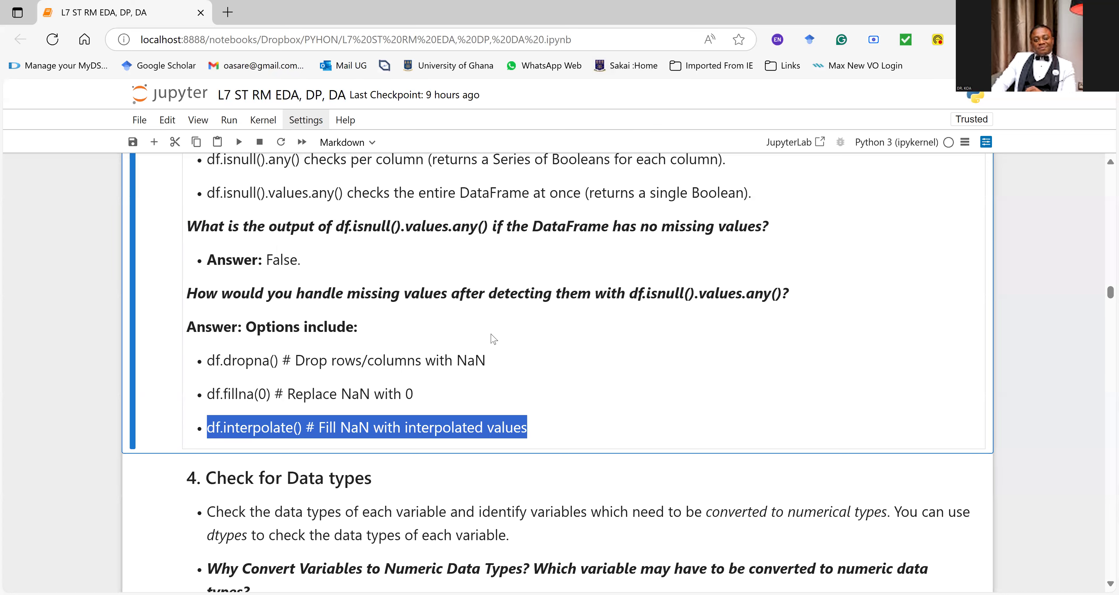
# Step: Insert df.dtypes before the comment in the "4. Check for Data types" code cell and run it
pyautogui.scroll(-5, 488, 330)
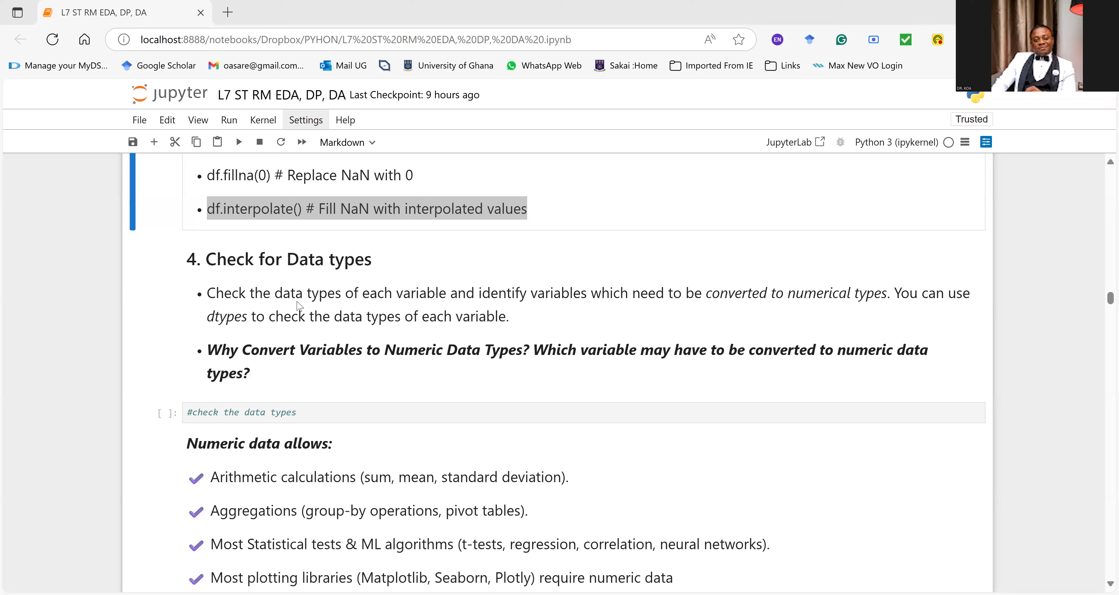
pyautogui.click(187, 412)
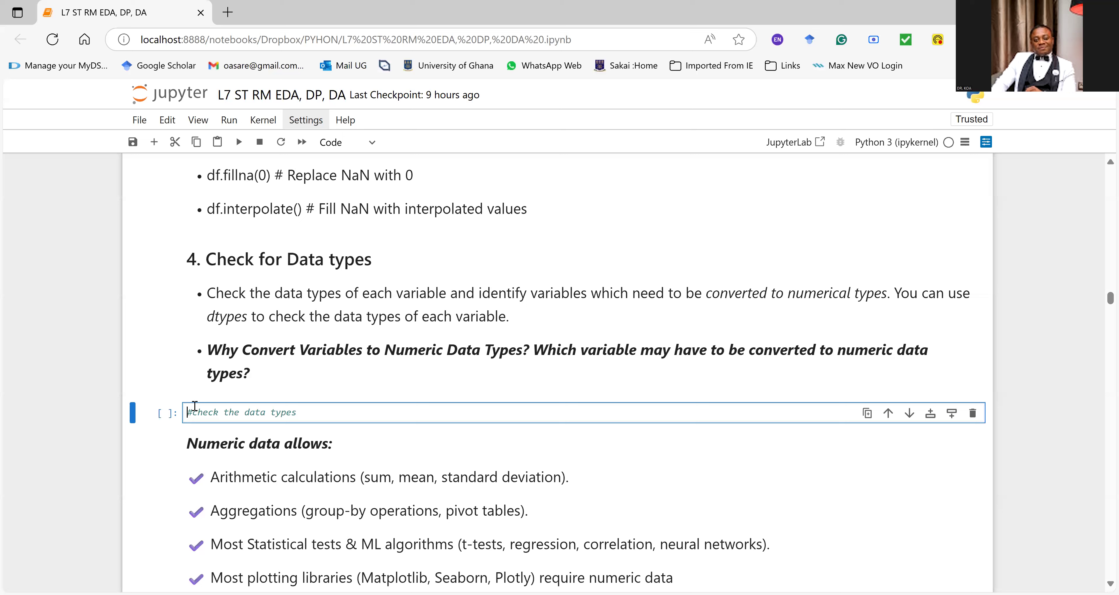
pyautogui.write('d')
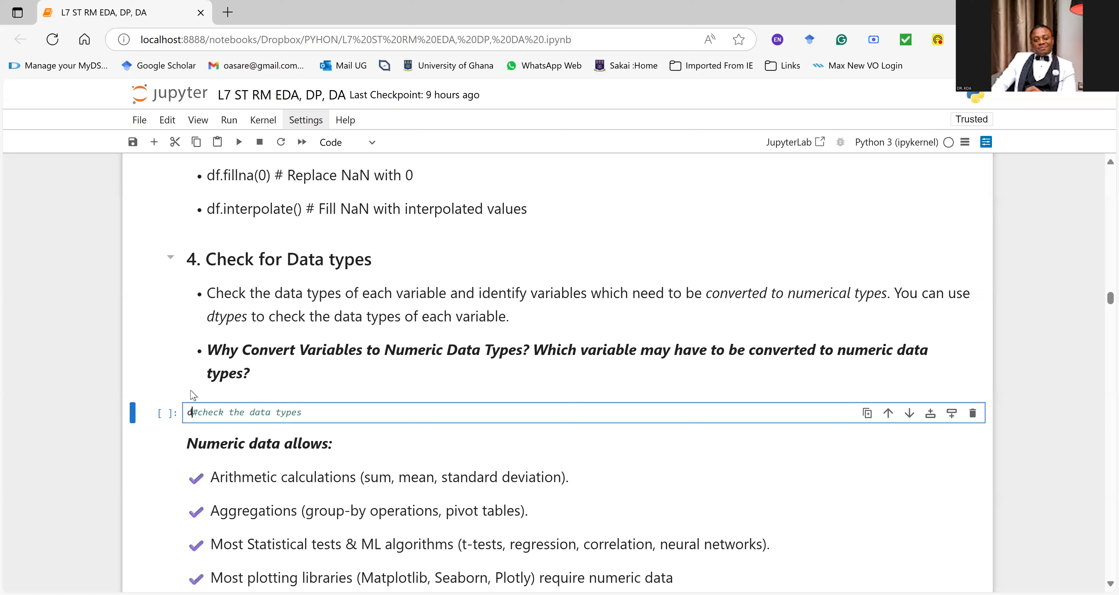
pyautogui.write('f.')
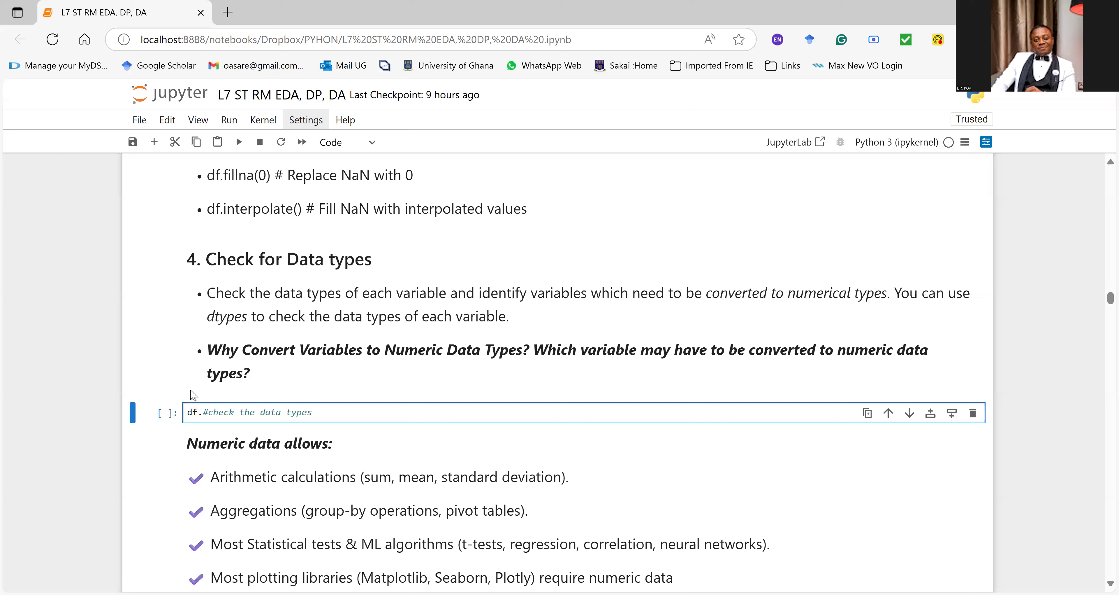
pyautogui.write('dtypes')
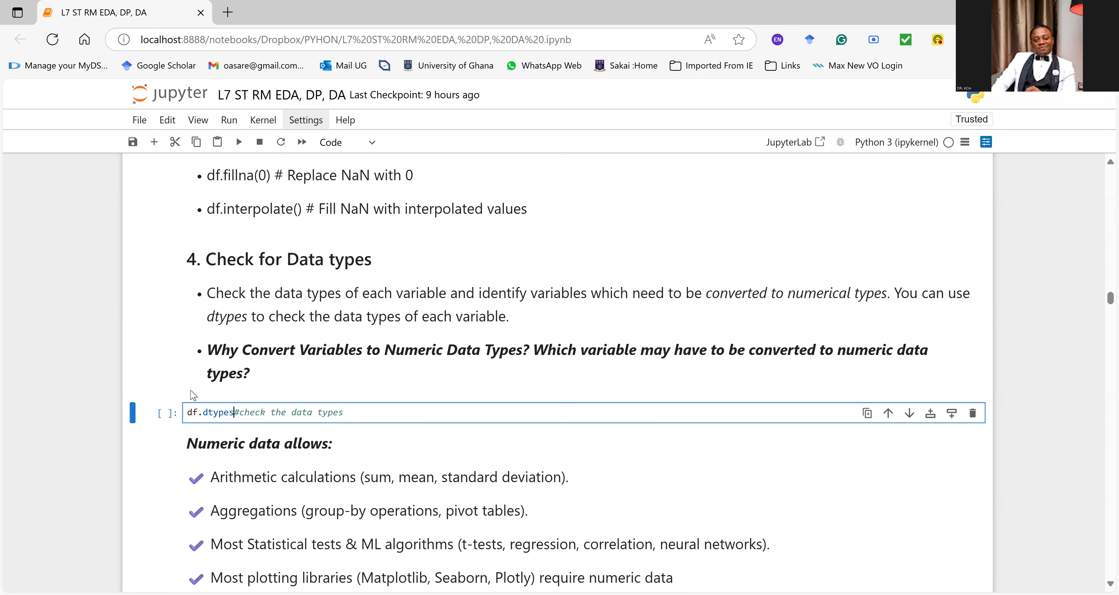
pyautogui.hotkey('ctrl', 'Return')
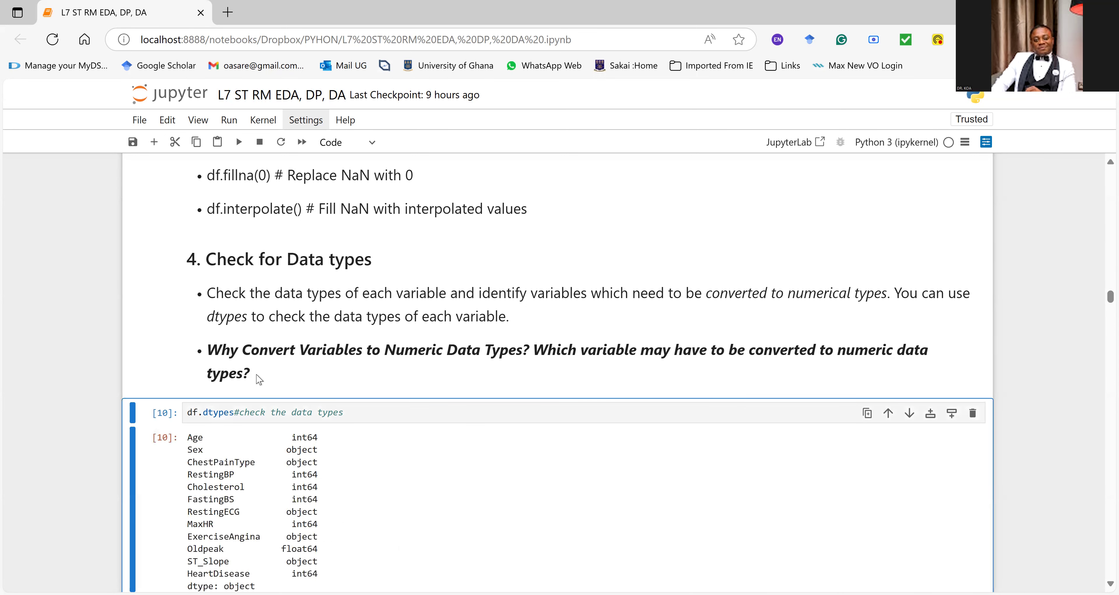
# Step: Examine each variable's data type in the df.dtypes output, highlighting rows from Age and Sex down to ST_Slope and HeartDisease
pyautogui.scroll(-3, 257, 374)
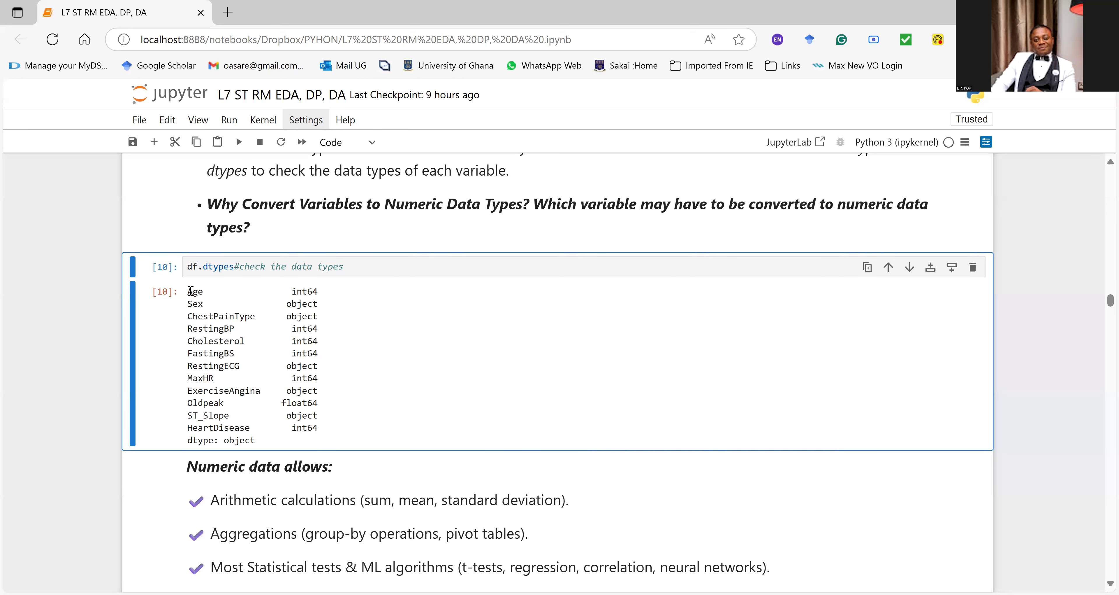
pyautogui.moveTo(191, 291); pyautogui.dragTo(337, 293)
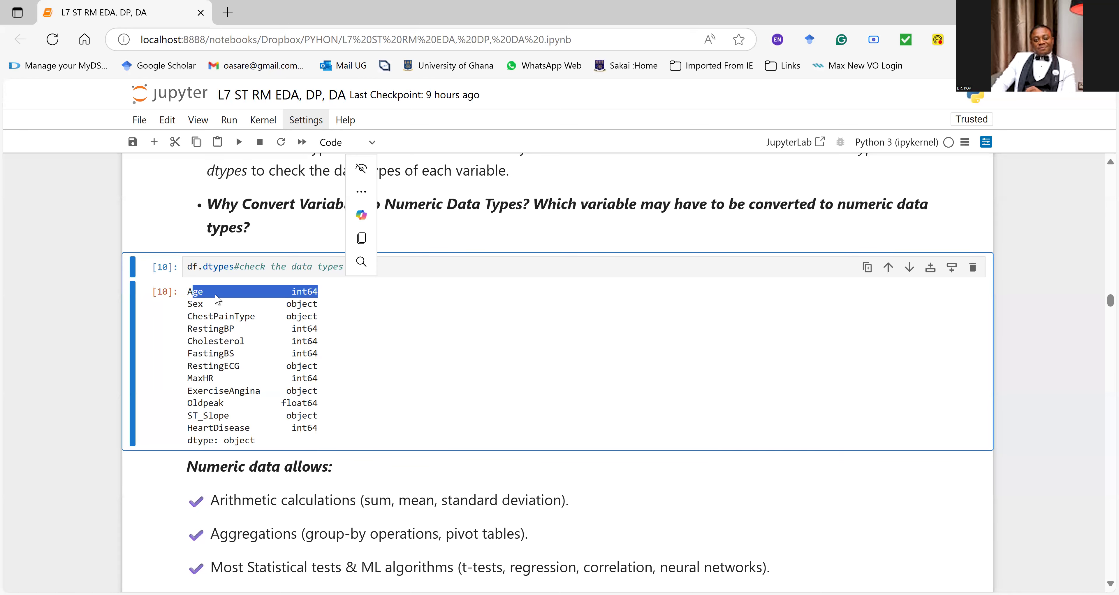
pyautogui.moveTo(203, 304); pyautogui.dragTo(353, 308)
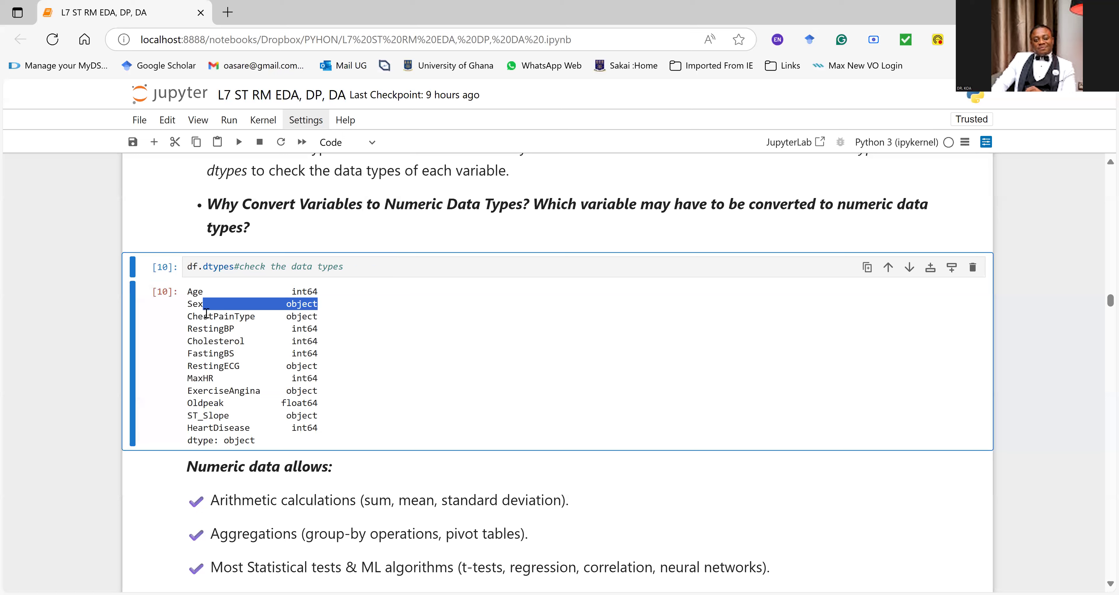
pyautogui.moveTo(203, 316); pyautogui.dragTo(312, 316)
pyautogui.moveTo(203, 328); pyautogui.dragTo(330, 333)
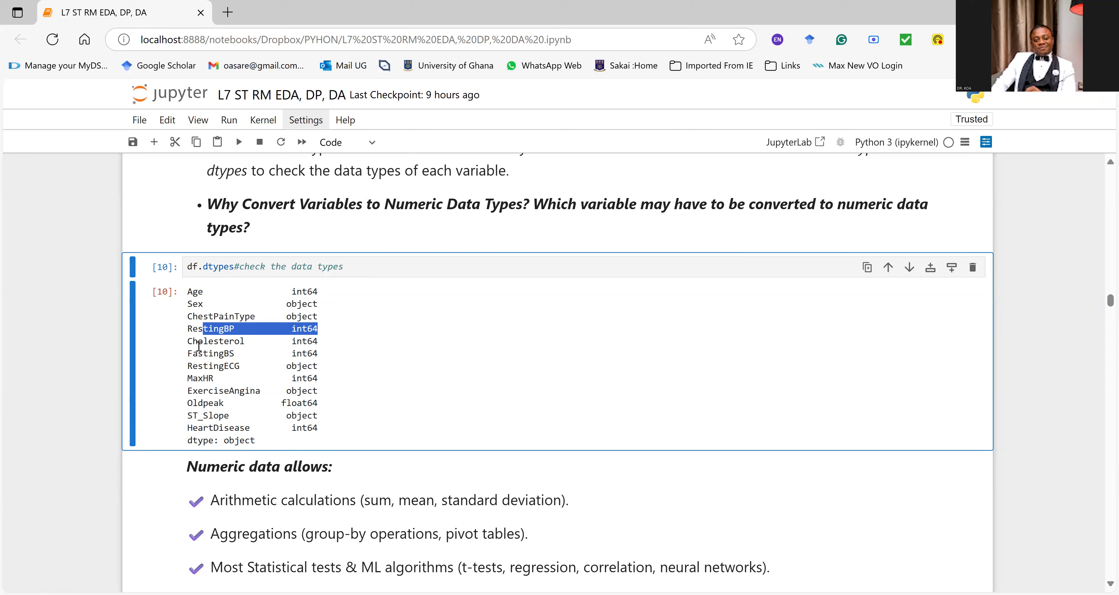
pyautogui.moveTo(198, 341); pyautogui.dragTo(213, 341)
pyautogui.moveTo(187, 402); pyautogui.dragTo(331, 406)
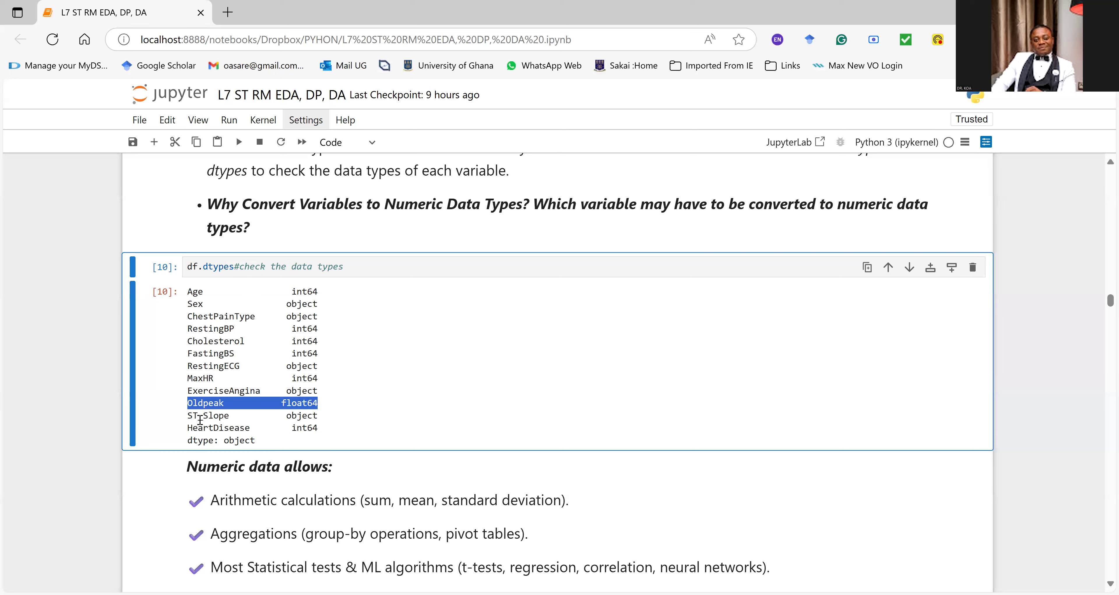
pyautogui.moveTo(204, 418); pyautogui.dragTo(330, 418)
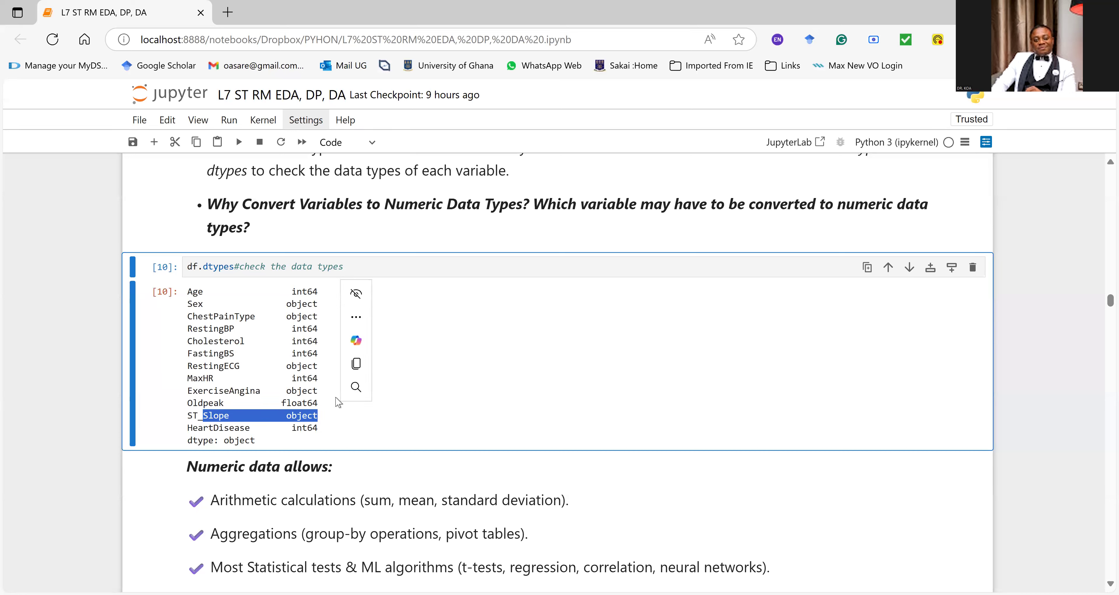
pyautogui.moveTo(193, 427); pyautogui.dragTo(343, 434)
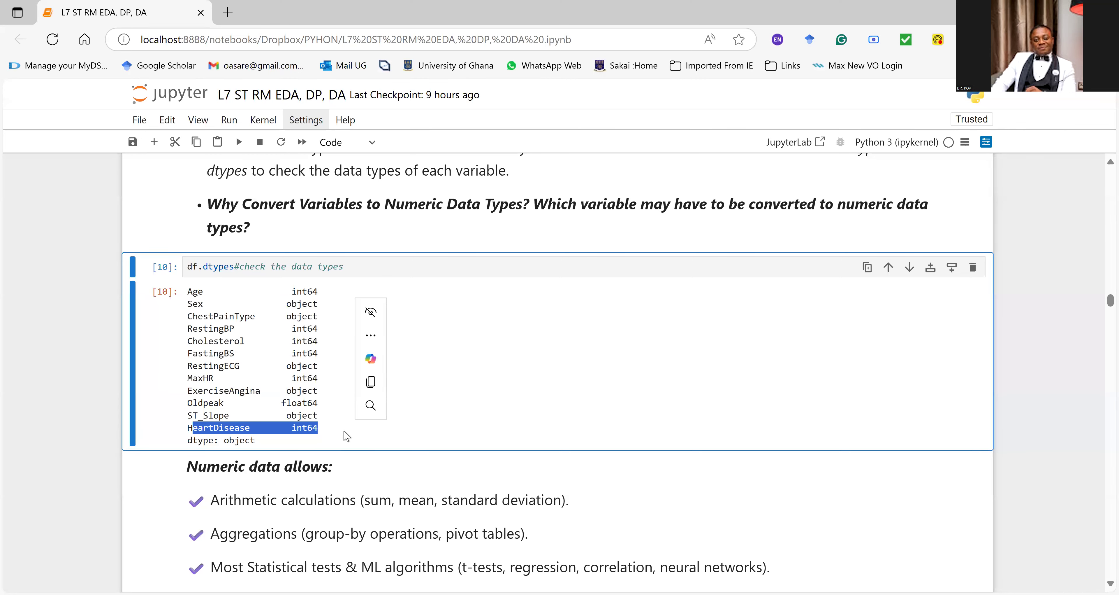
# Step: Examine the df.head(10) preview of the heart dataset and the notes on what numeric data allows, highlighting the arithmetic calculations line
pyautogui.scroll(20, 808, 328)
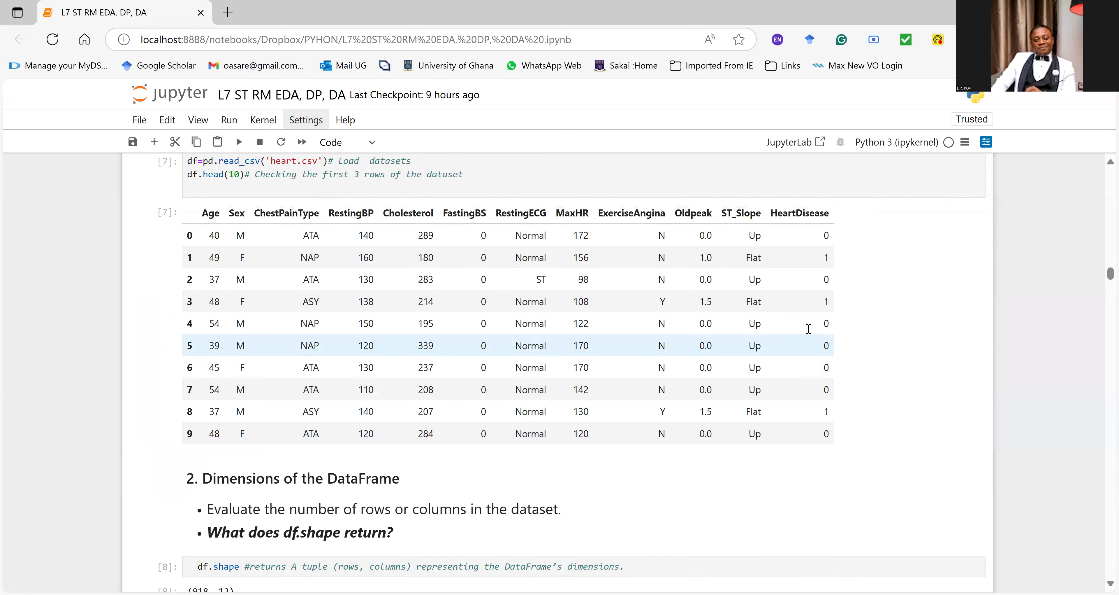
pyautogui.scroll(-5, 808, 329)
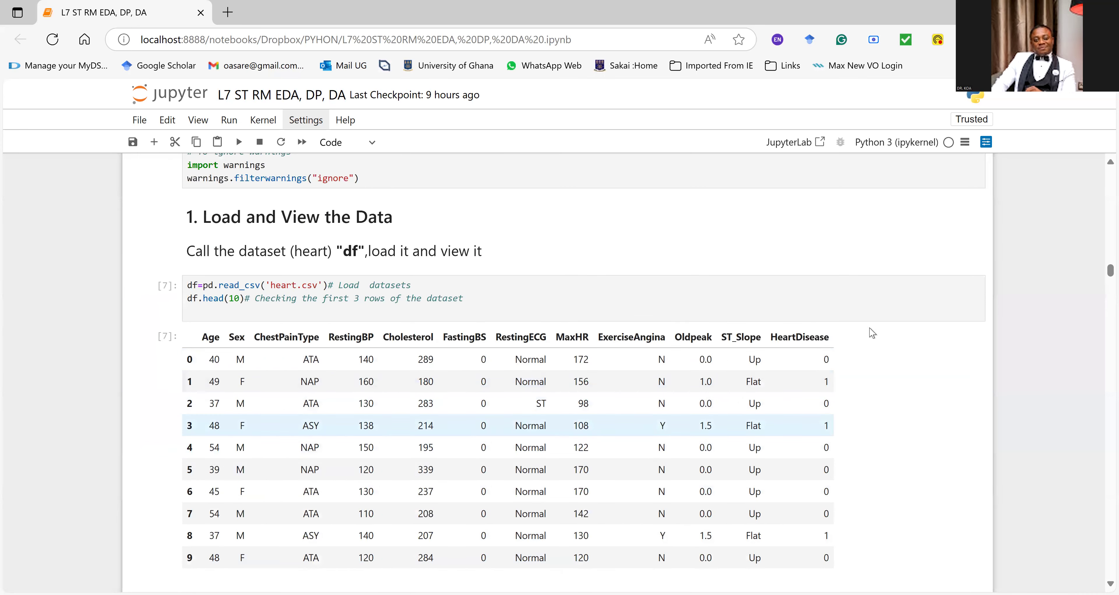
pyautogui.scroll(-15, 825, 397)
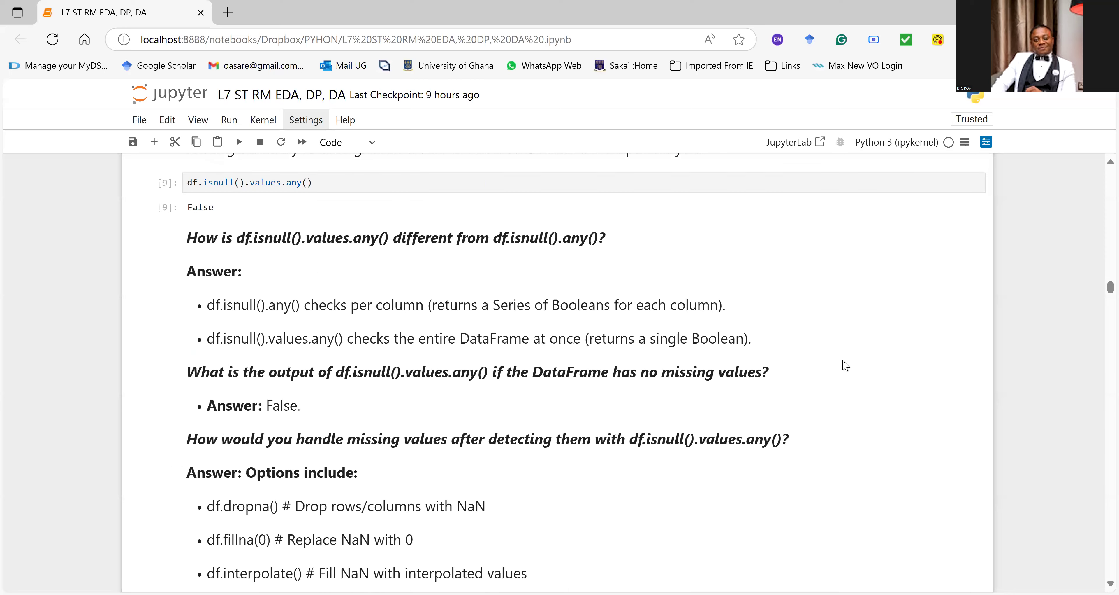
pyautogui.scroll(-8, 845, 365)
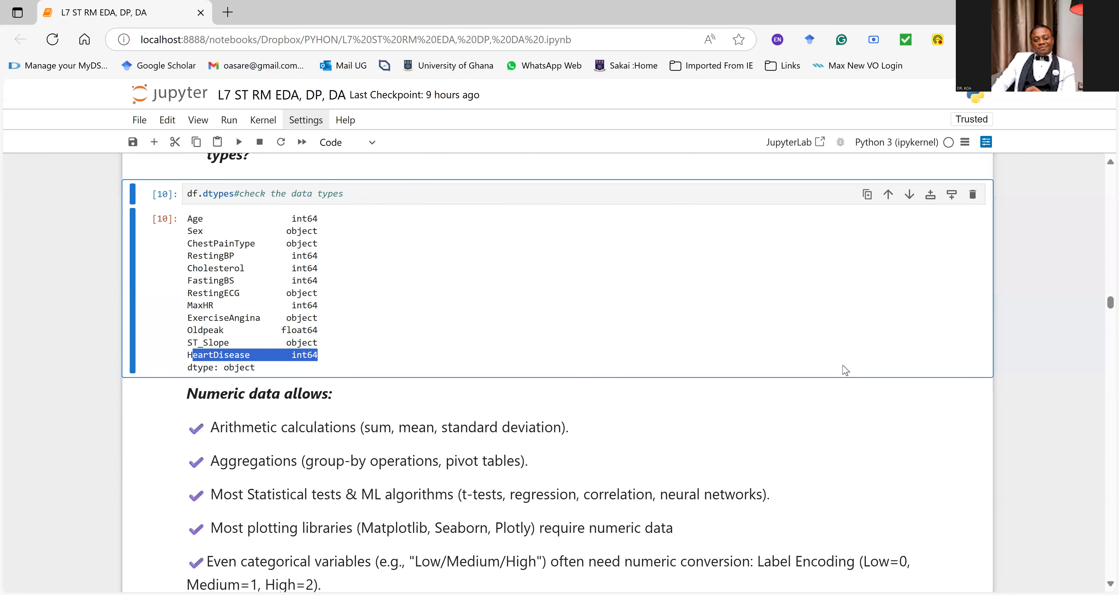
pyautogui.scroll(-3, 845, 370)
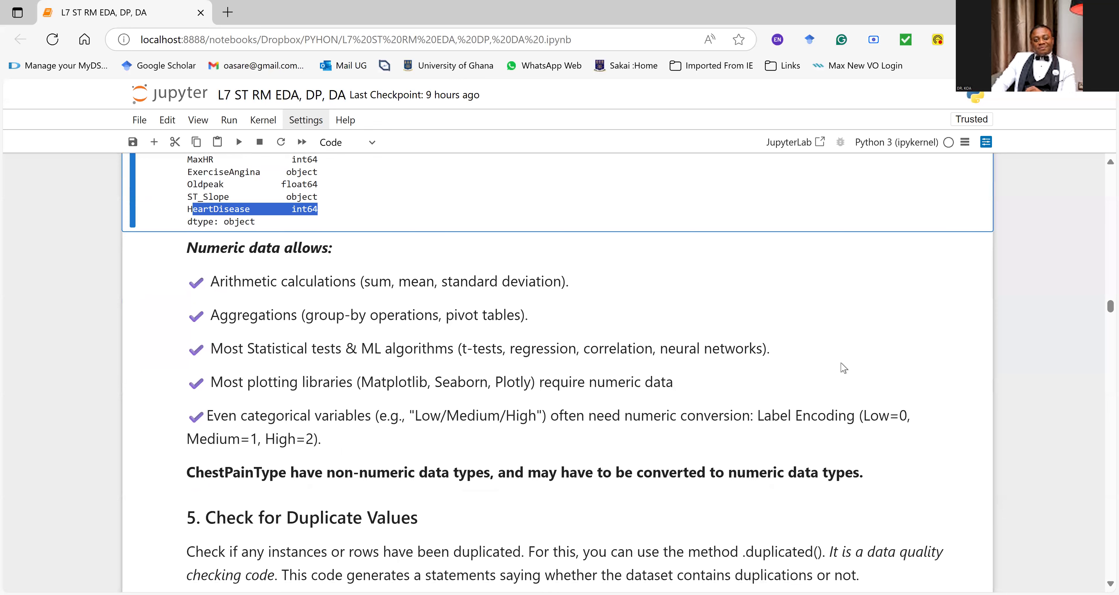
pyautogui.scroll(-2, 843, 369)
pyautogui.scroll(2, 843, 369)
pyautogui.moveTo(235, 283); pyautogui.dragTo(395, 286)
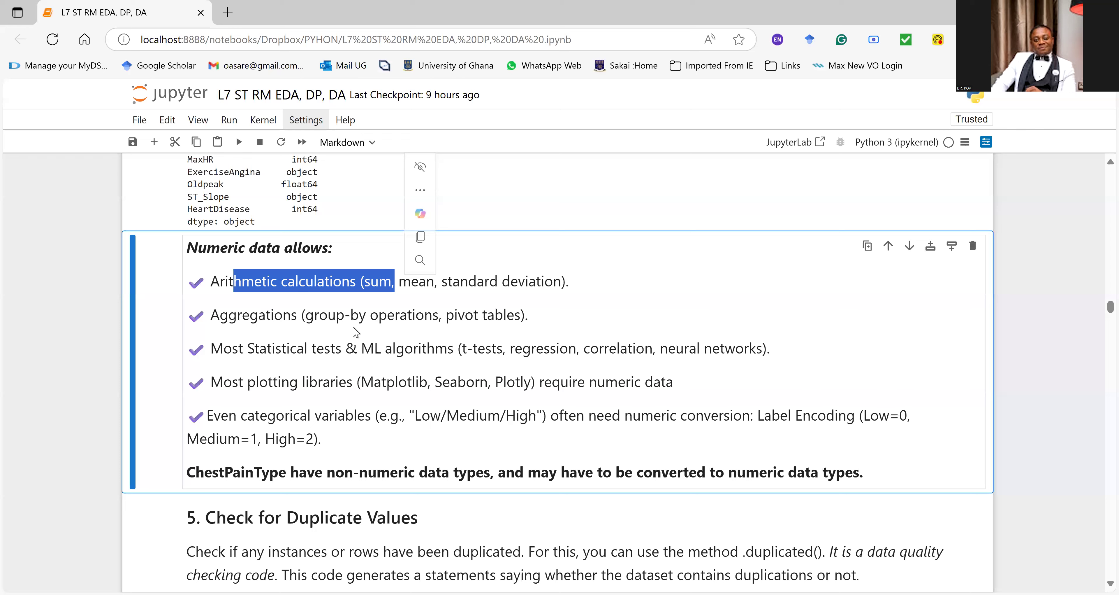
pyautogui.scroll(-2, 418, 335)
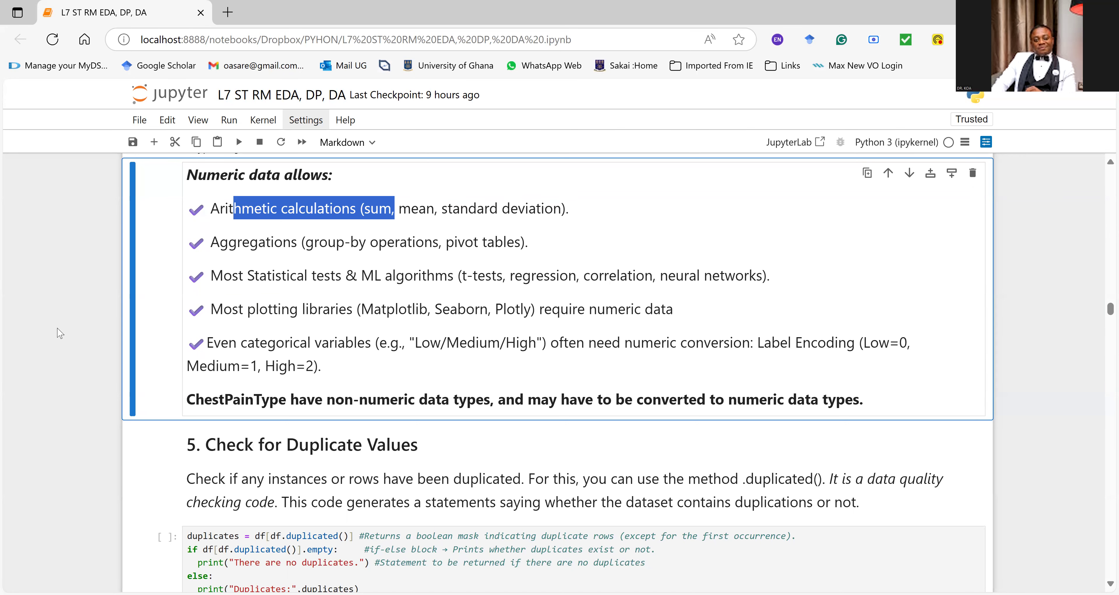
# Step: Compare the ChestPainType row in the df.dtypes output with the note on converting it to numeric, highlighting both
pyautogui.scroll(7, 60, 333)
pyautogui.scroll(10, 60, 333)
pyautogui.scroll(-10, 60, 333)
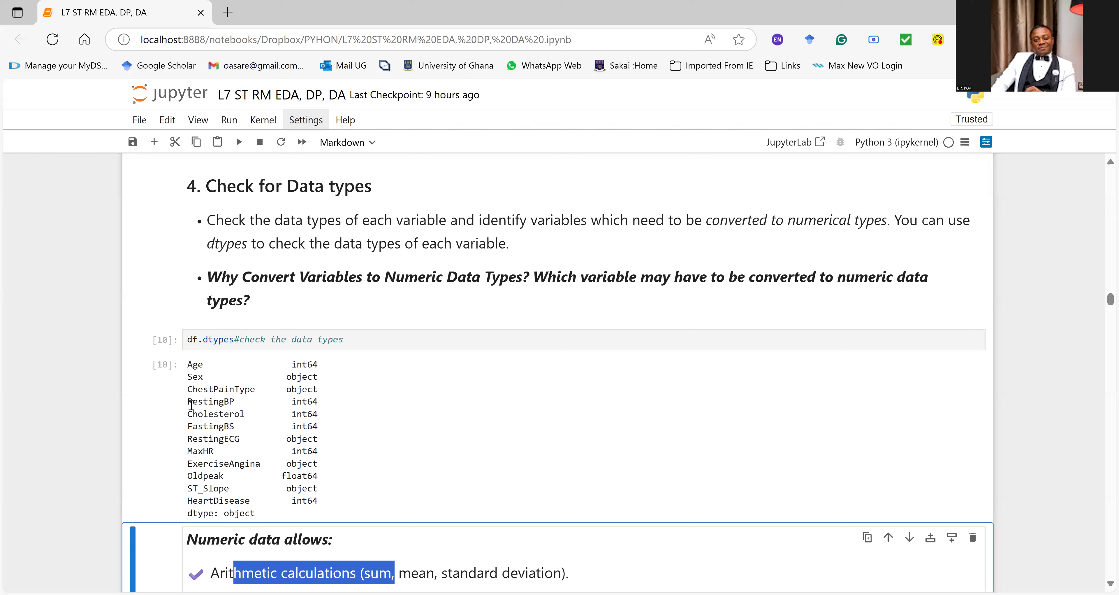
pyautogui.moveTo(190, 387); pyautogui.dragTo(342, 393)
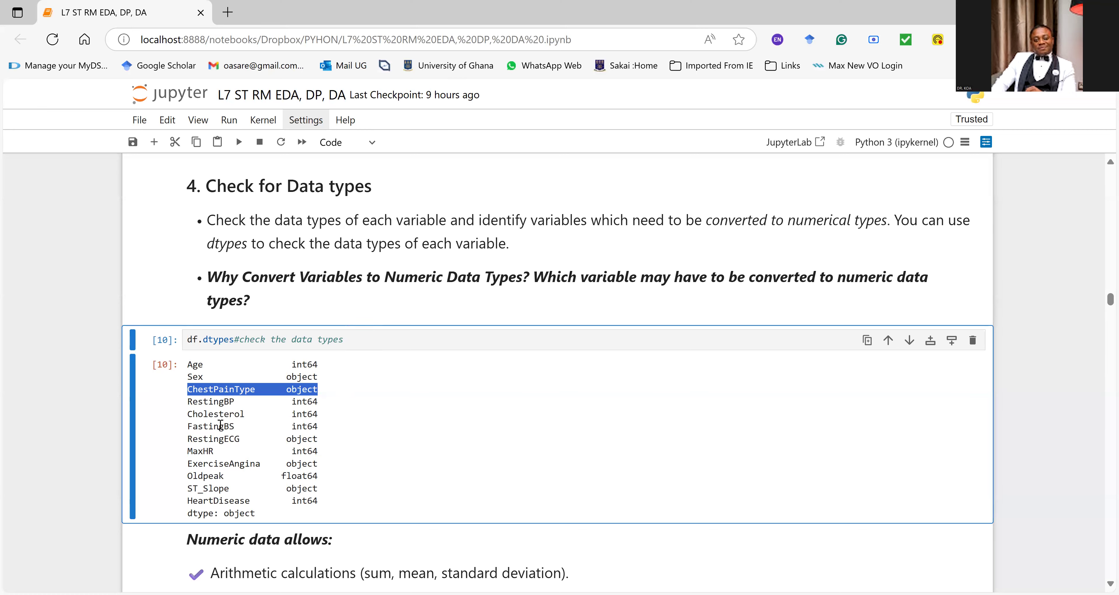
pyautogui.scroll(-15, 221, 424)
pyautogui.scroll(5, 220, 423)
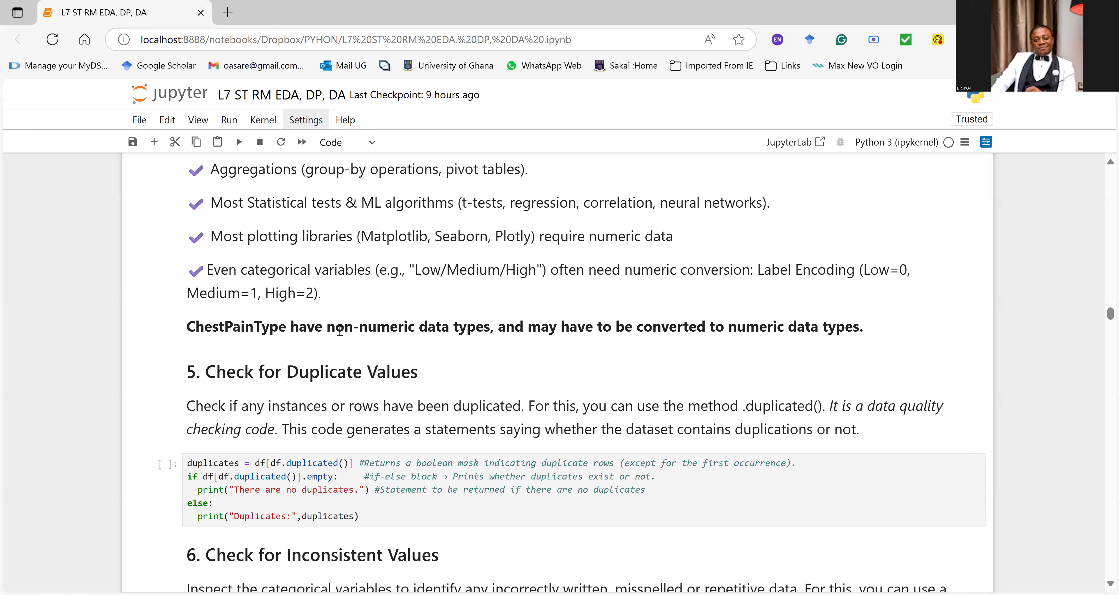
pyautogui.moveTo(327, 326); pyautogui.dragTo(912, 331)
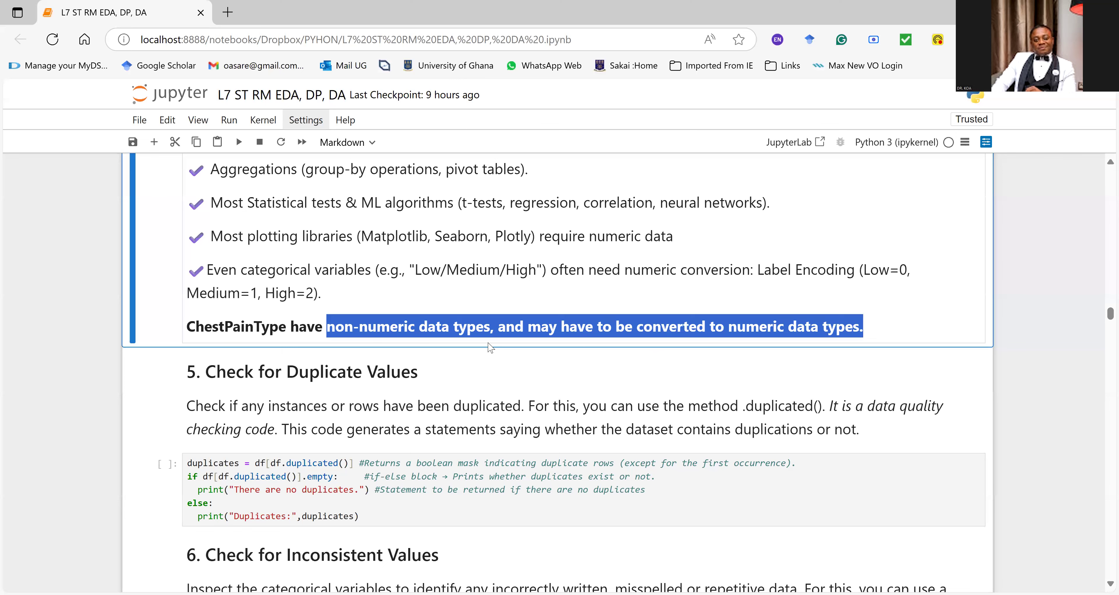
# Step: Review the df.duplicated() code under "5. Check for Duplicate Values", run the cell and highlight its printed statement
pyautogui.scroll(-1, 363, 381)
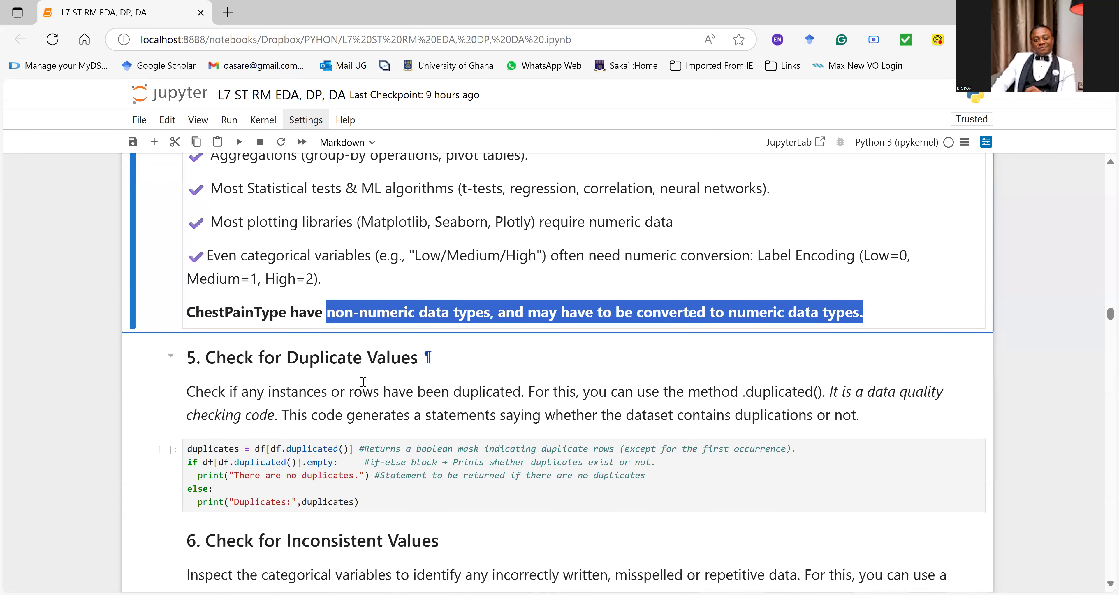
pyautogui.scroll(-3, 363, 382)
pyautogui.click(291, 403)
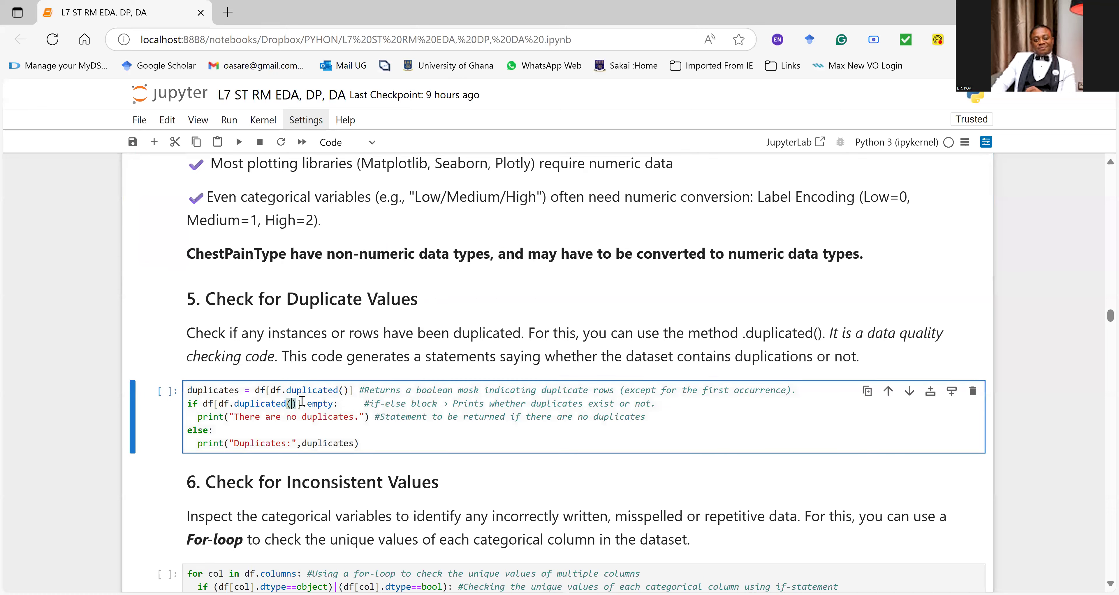
pyautogui.moveTo(254, 392); pyautogui.dragTo(283, 391)
pyautogui.click(252, 390)
pyautogui.click(247, 391)
pyautogui.moveTo(198, 417); pyautogui.dragTo(358, 443)
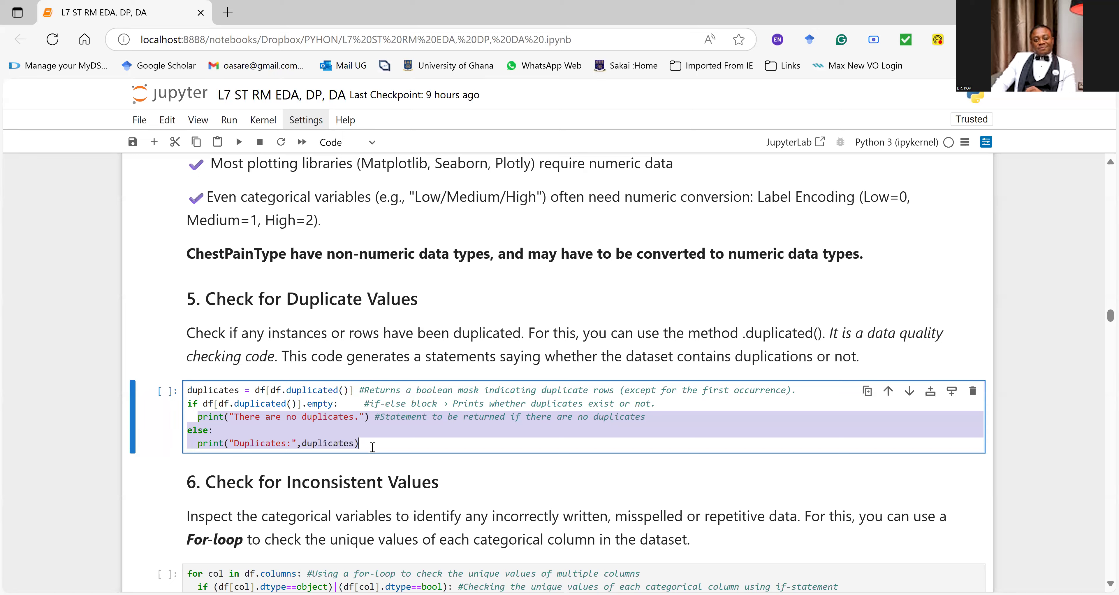
pyautogui.click(229, 402)
pyautogui.hotkey('ctrl', 'Return')
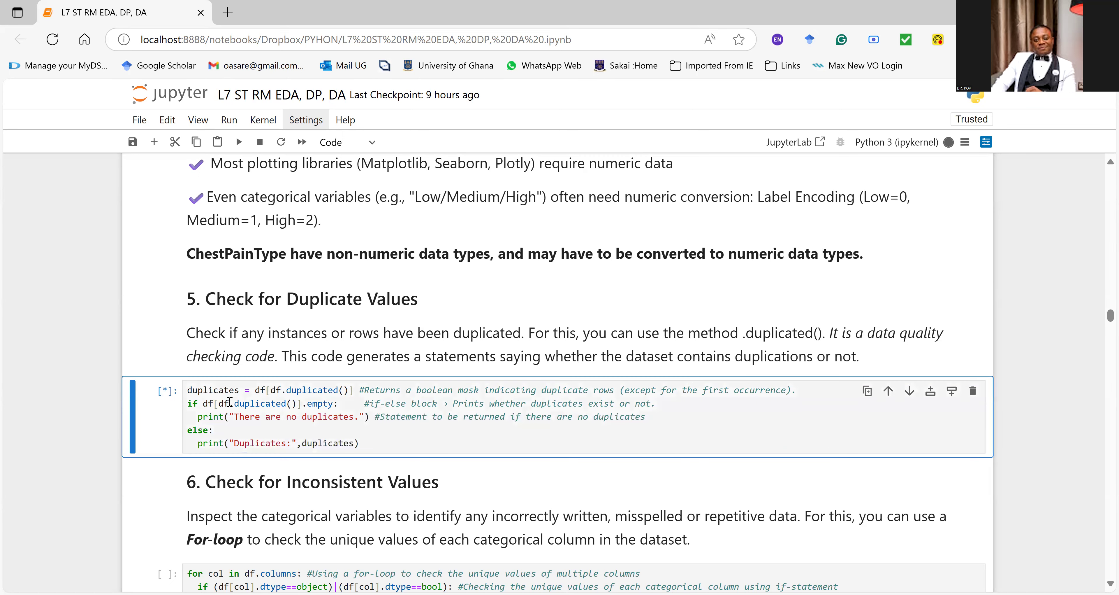
pyautogui.moveTo(188, 464); pyautogui.dragTo(345, 479)
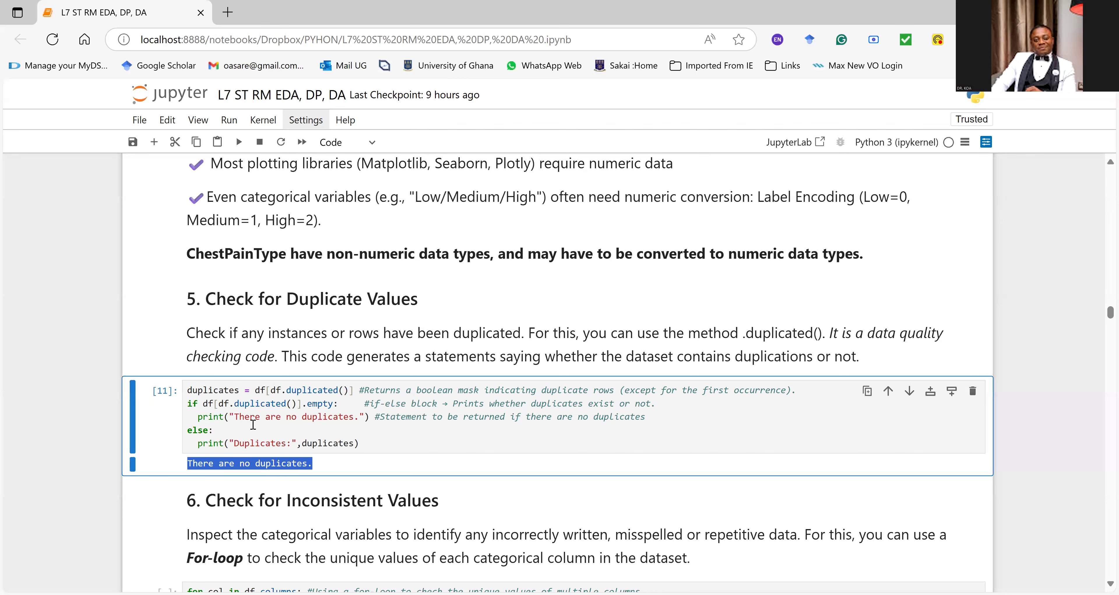
pyautogui.scroll(-3, 304, 391)
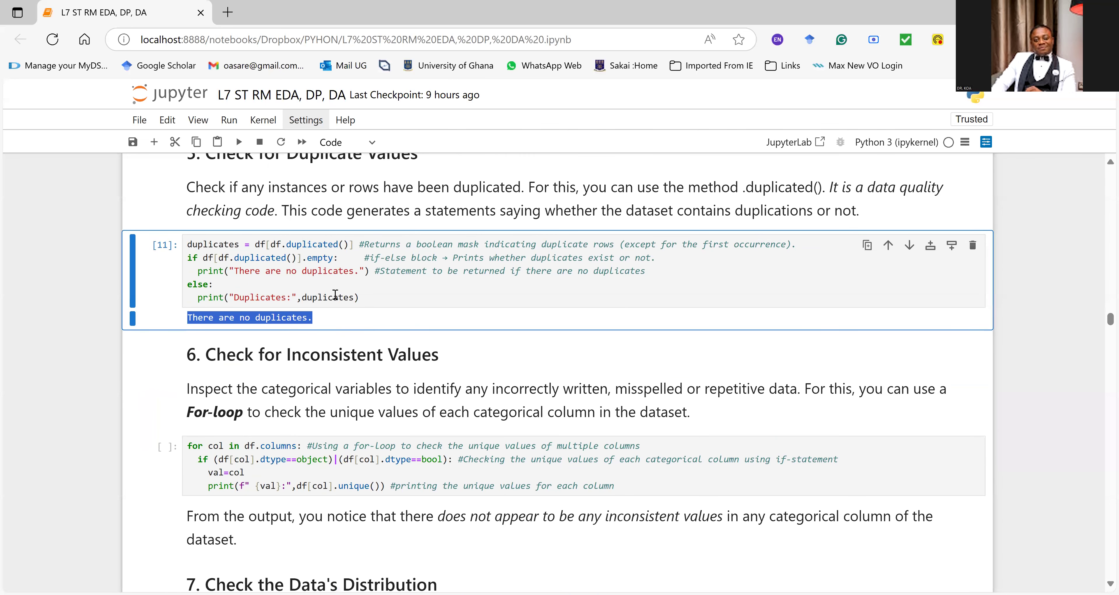
pyautogui.click(333, 285)
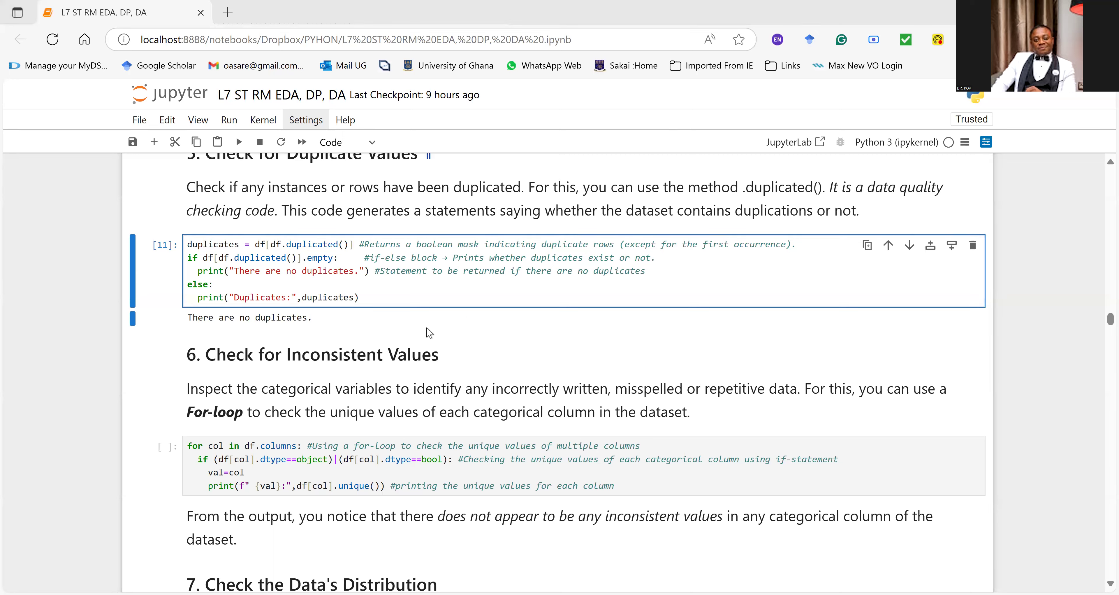
# Step: Review the for-loop code under "6. Check for Inconsistent Values" and run it to print each categorical column's unique values
pyautogui.scroll(-1, 304, 317)
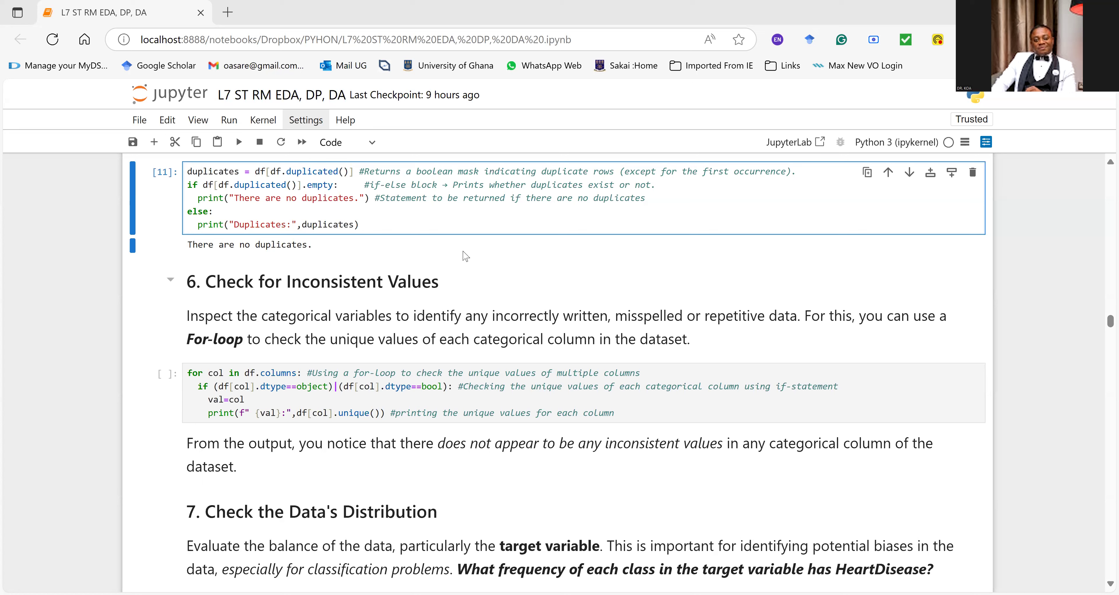
pyautogui.moveTo(435, 314); pyautogui.dragTo(801, 306)
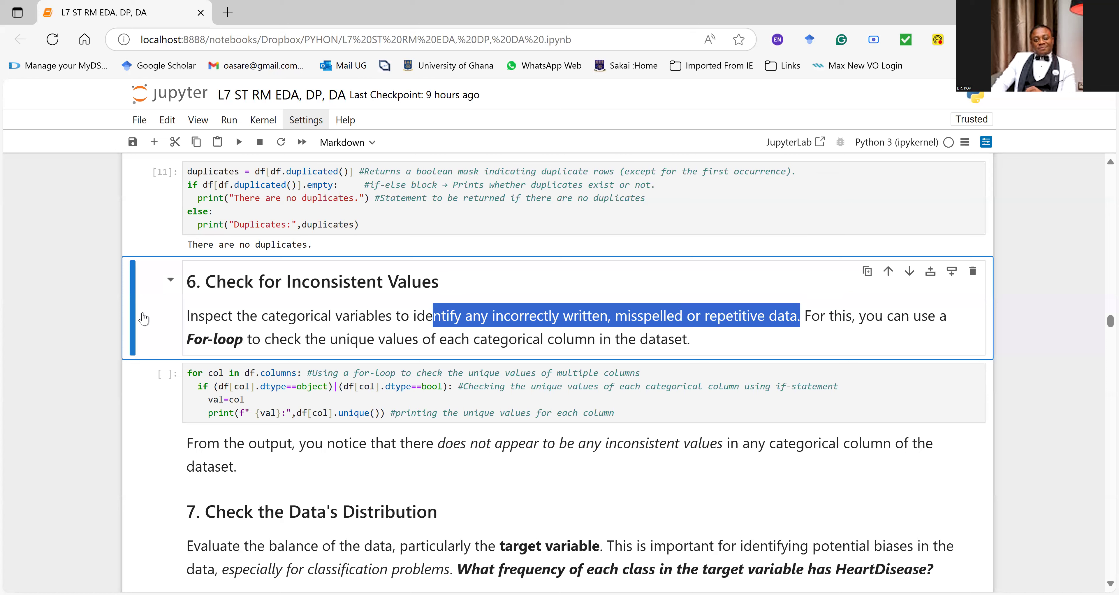
pyautogui.click(291, 362)
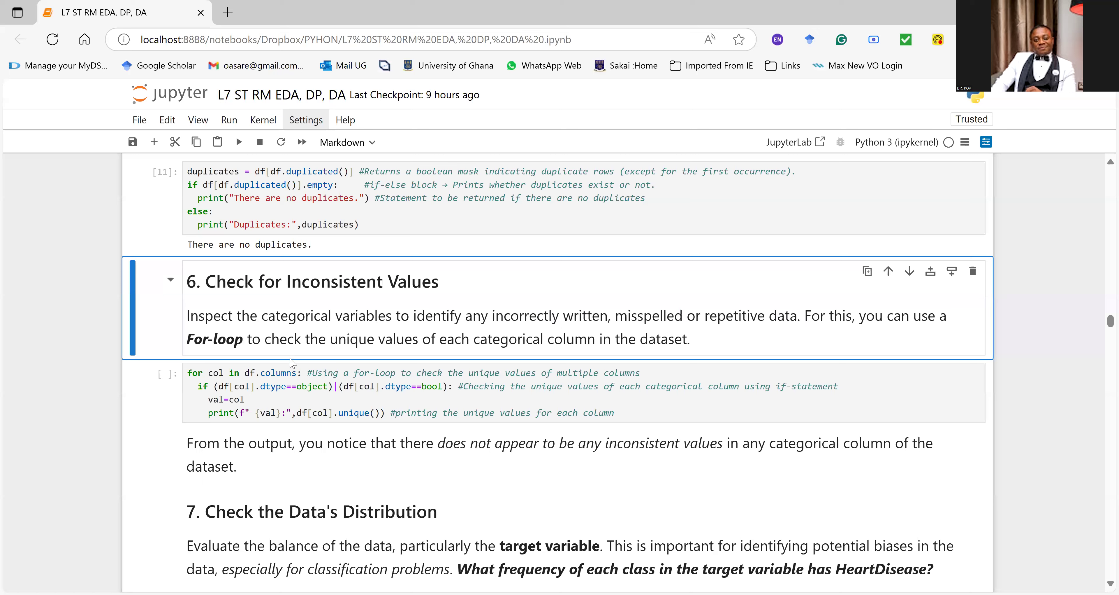
pyautogui.moveTo(187, 372); pyautogui.dragTo(259, 374)
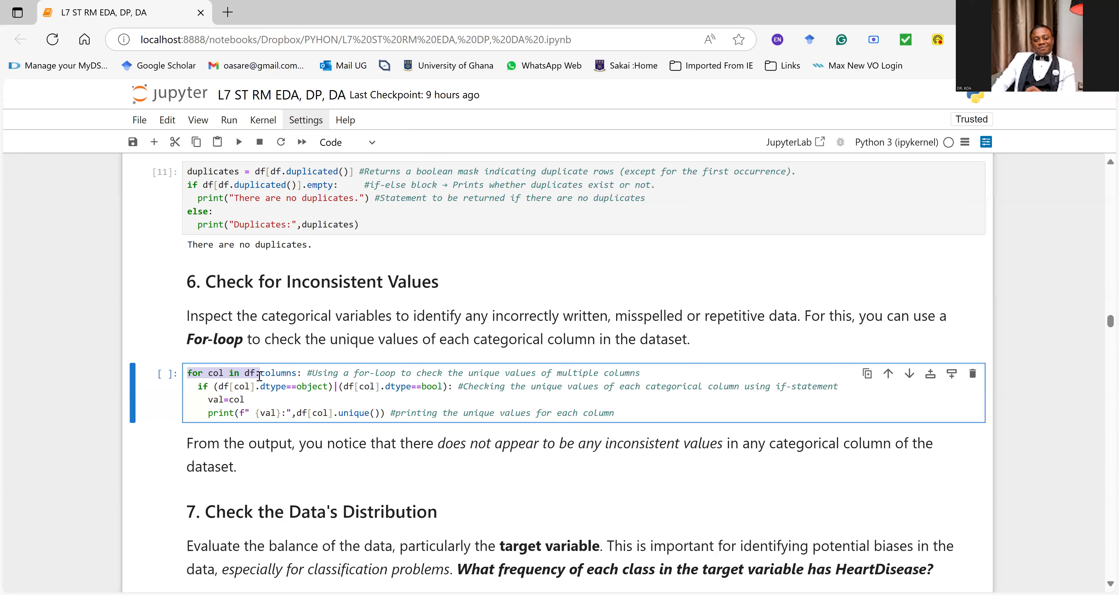
pyautogui.moveTo(198, 385); pyautogui.dragTo(443, 390)
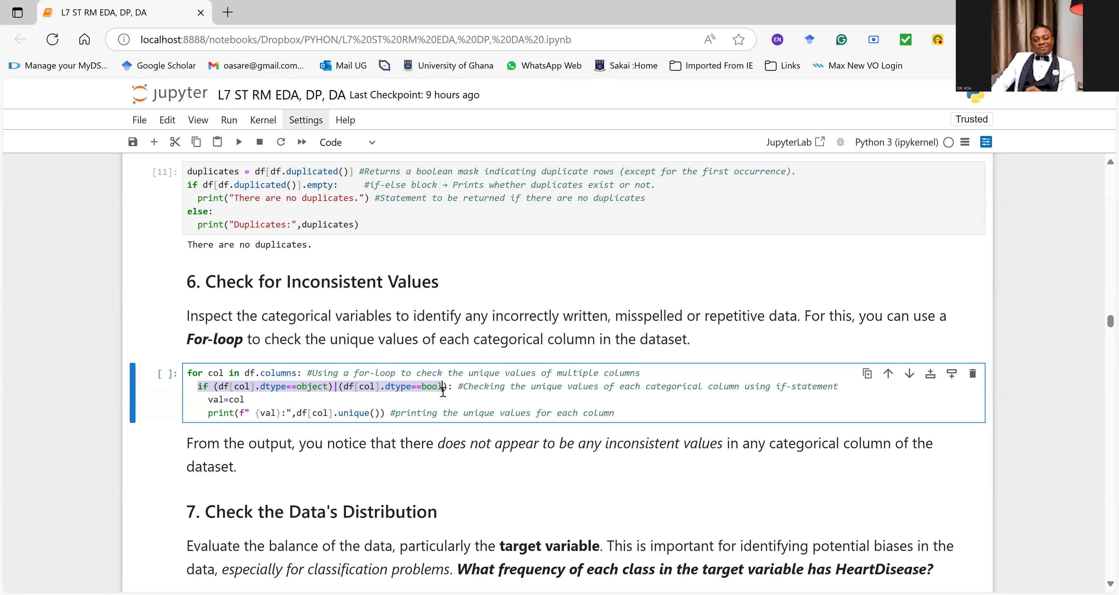
pyautogui.moveTo(208, 413); pyautogui.dragTo(391, 413)
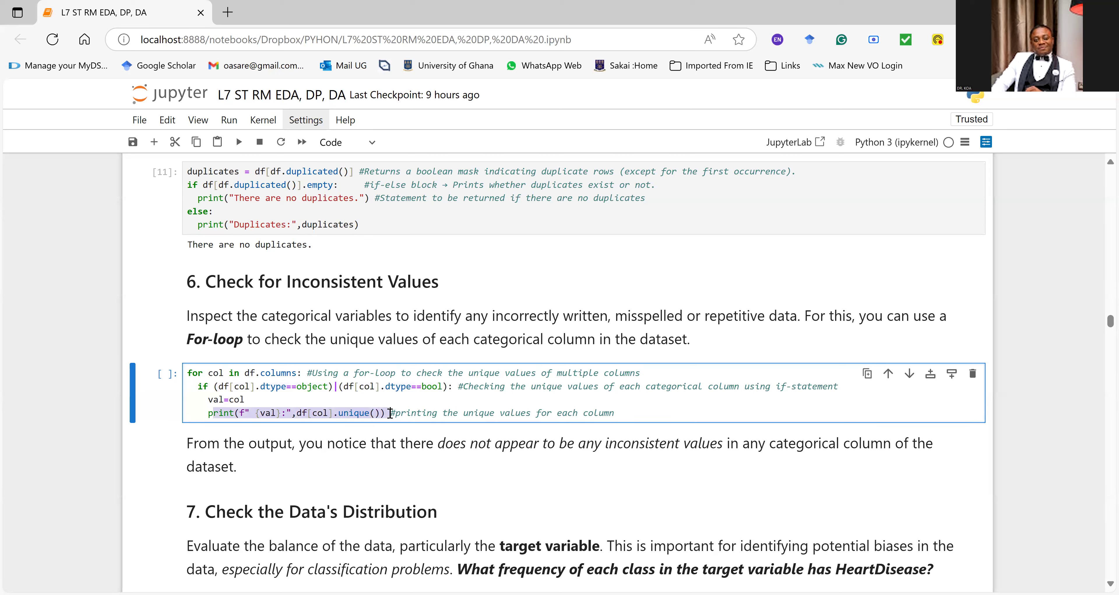
pyautogui.click(323, 398)
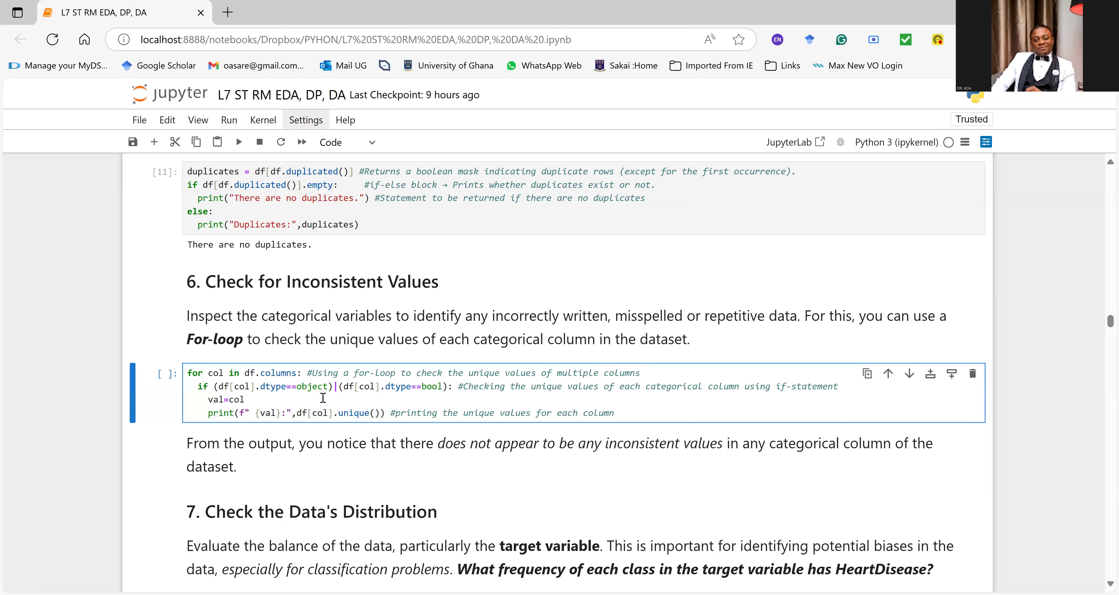
pyautogui.hotkey('ctrl', 'Return')
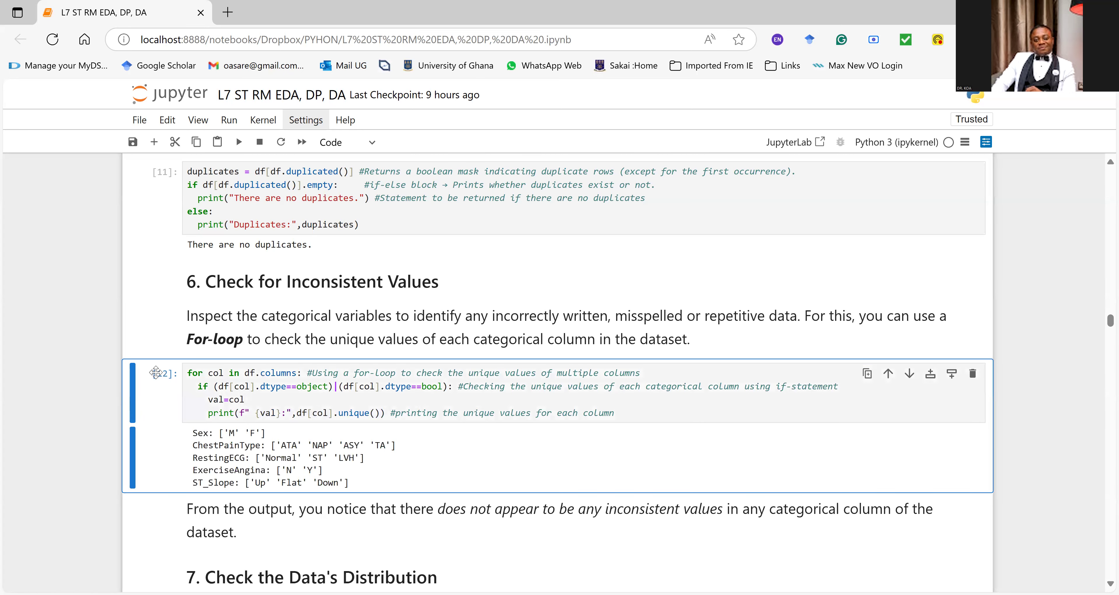
# Step: Examine the printed unique values of Sex, ChestPainType, RestingECG, ExerciseAngina and ST_Slope, highlighting the rows one after another
pyautogui.moveTo(193, 433); pyautogui.dragTo(430, 483)
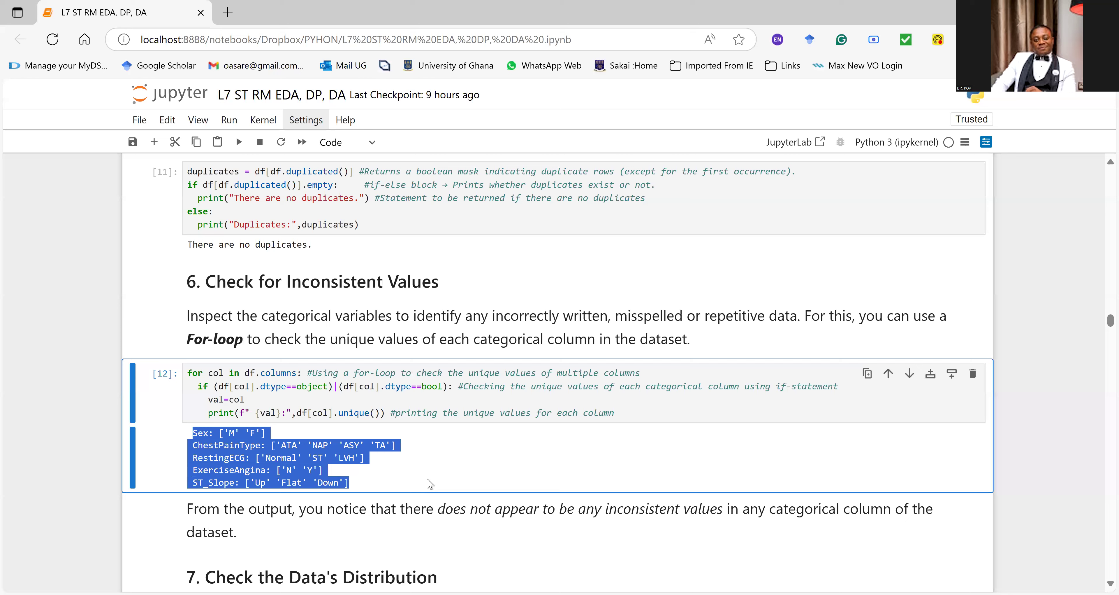
pyautogui.click(197, 444)
pyautogui.moveTo(194, 432); pyautogui.dragTo(296, 437)
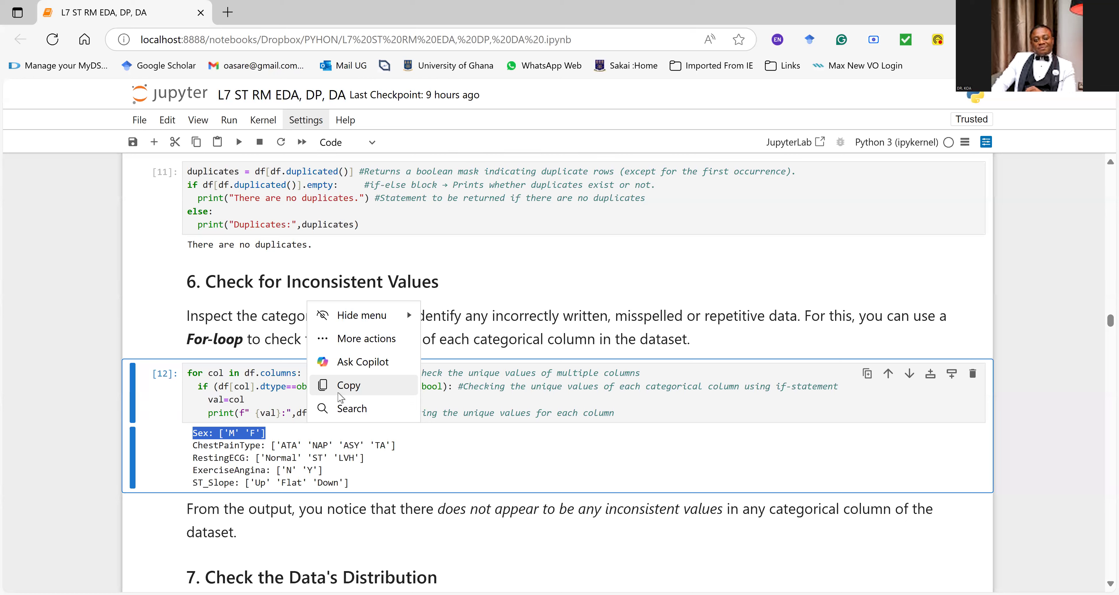
pyautogui.click(364, 429)
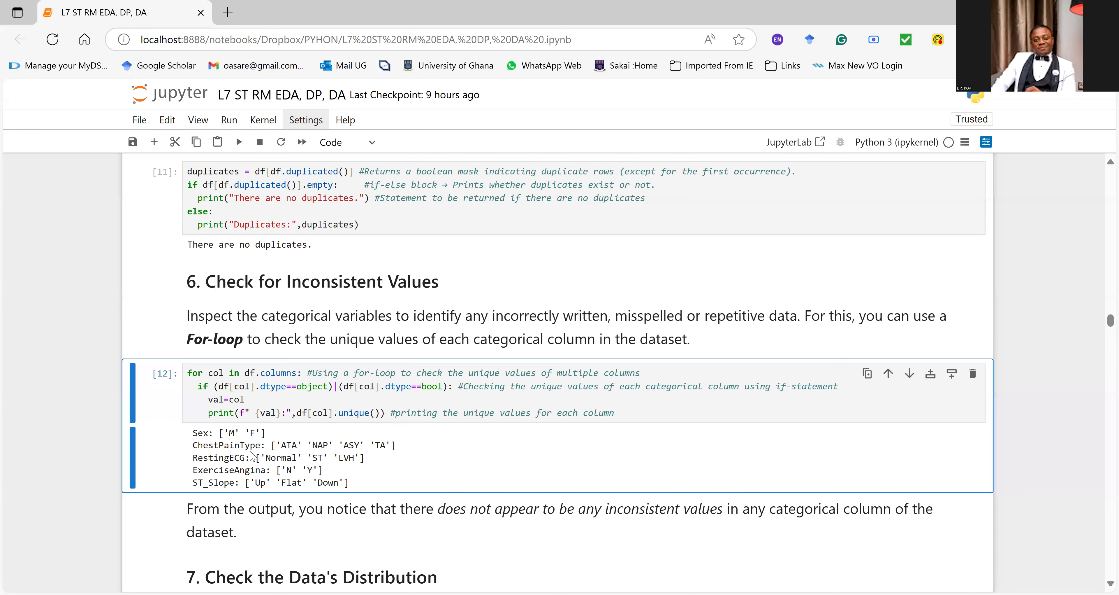
pyautogui.moveTo(209, 445); pyautogui.dragTo(404, 450)
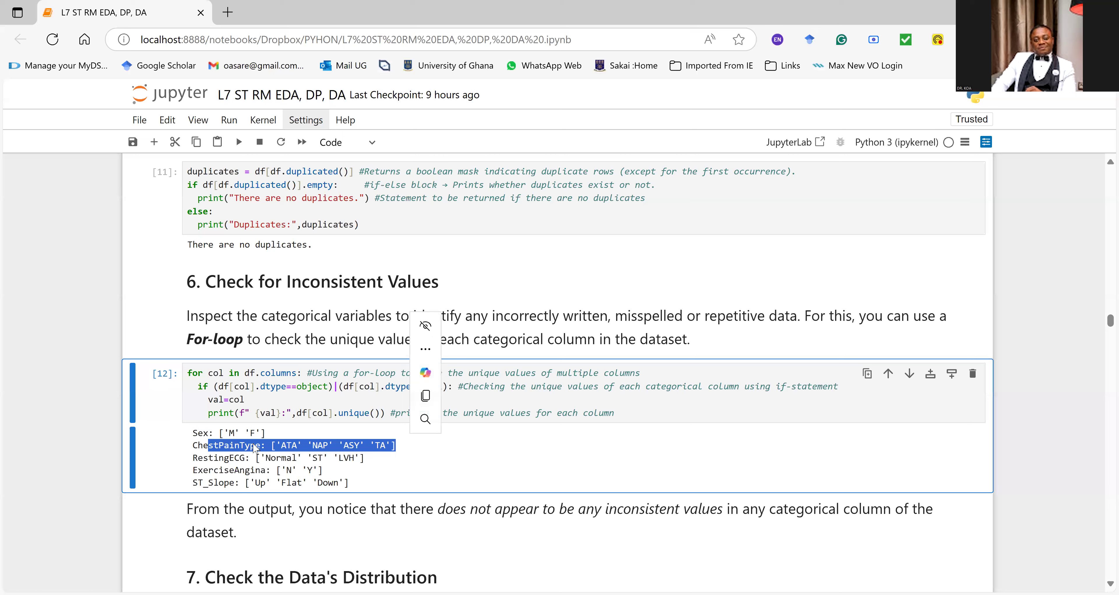
pyautogui.click(260, 448)
pyautogui.moveTo(271, 446); pyautogui.dragTo(422, 446)
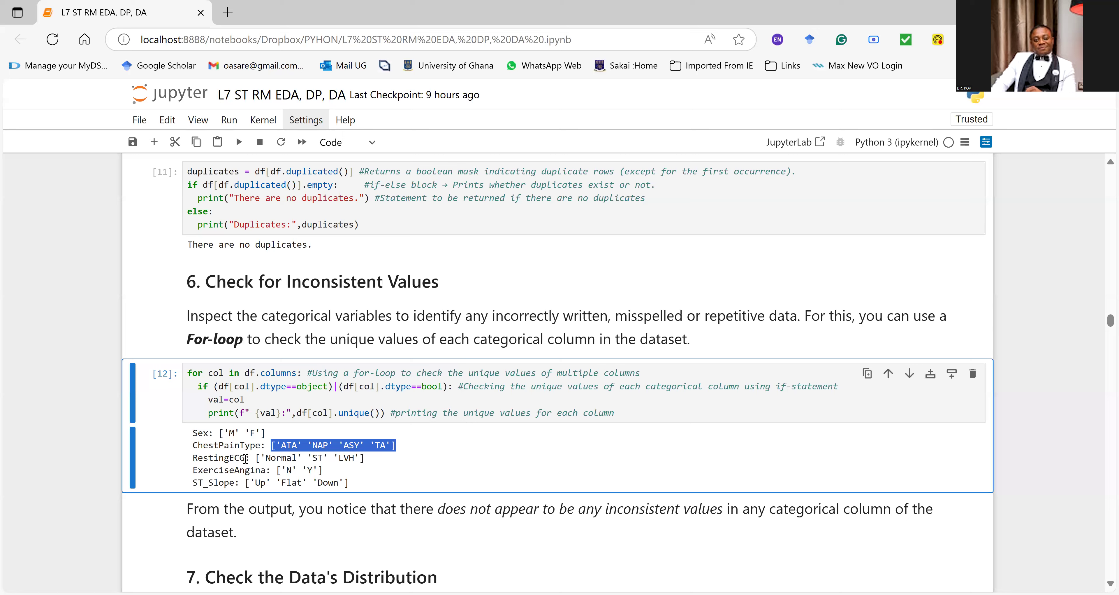
pyautogui.click(256, 462)
pyautogui.moveTo(256, 462); pyautogui.dragTo(193, 470)
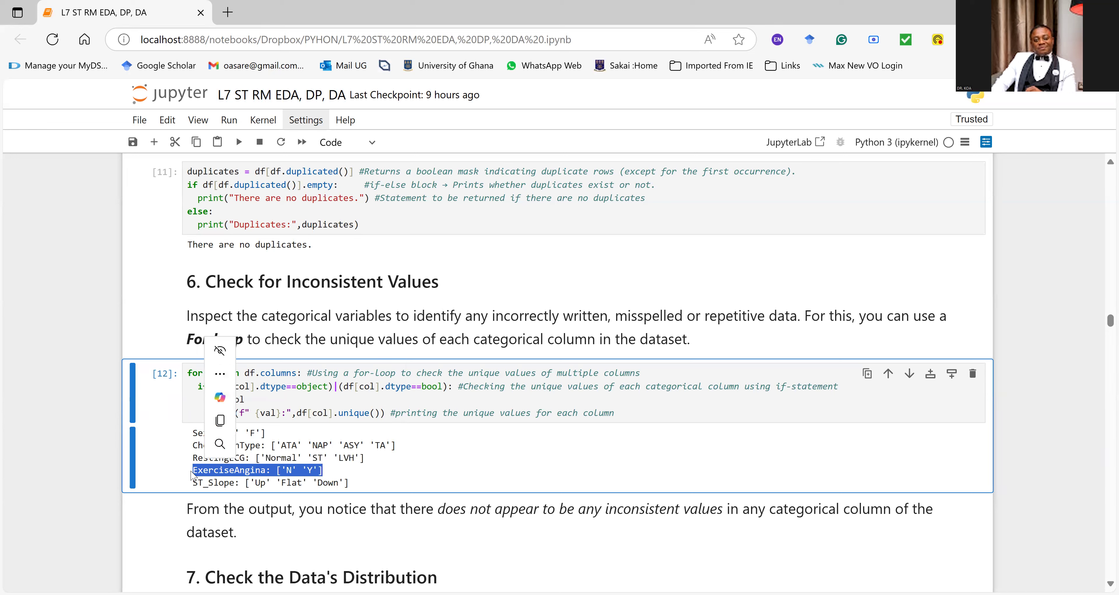
pyautogui.moveTo(235, 482); pyautogui.dragTo(240, 482)
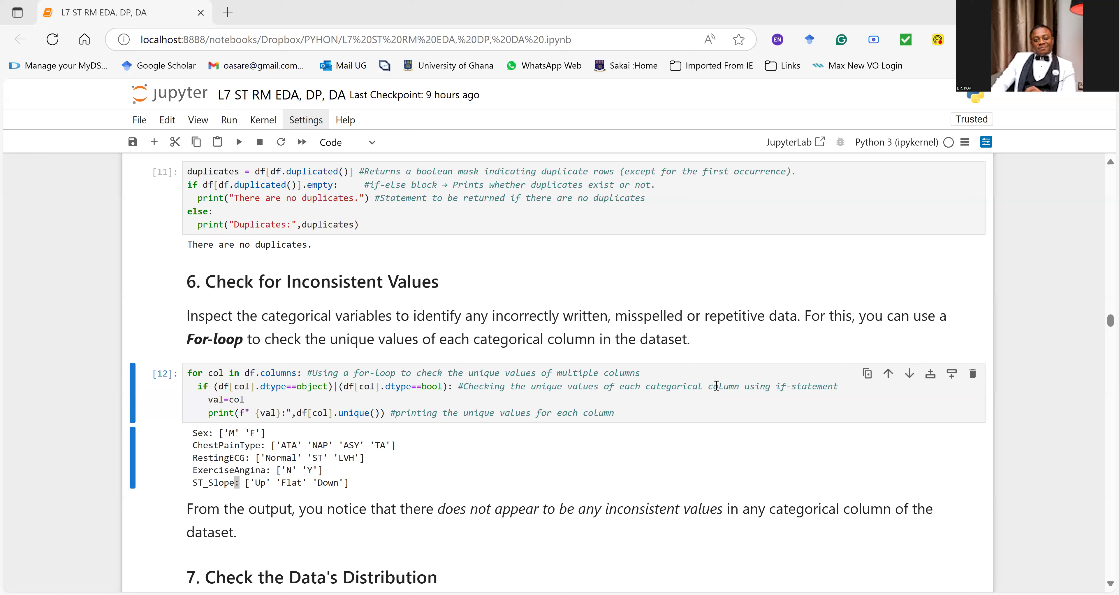
pyautogui.click(317, 372)
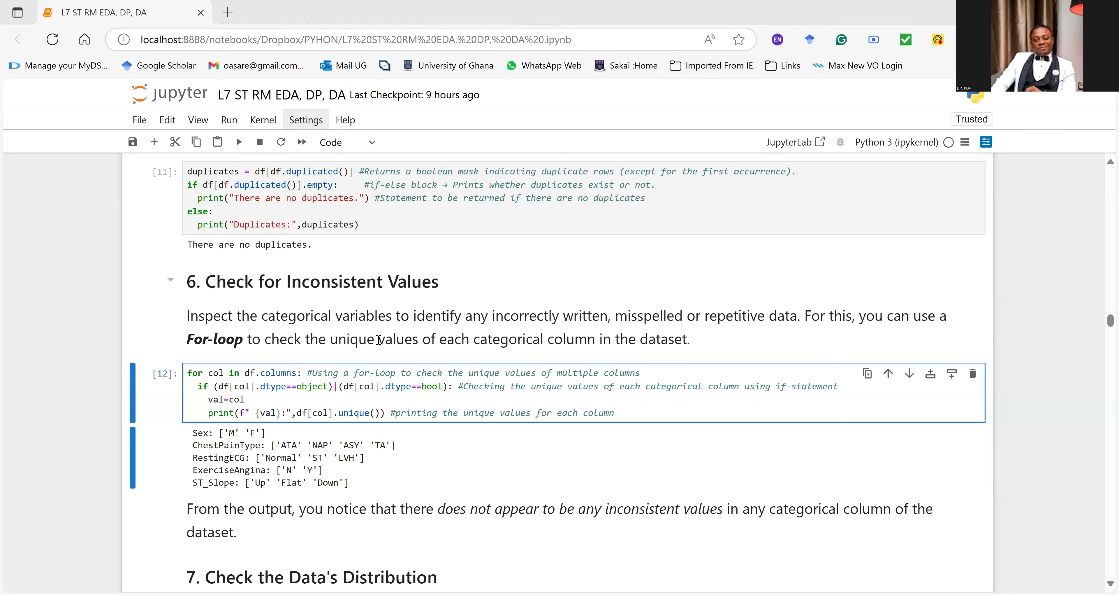
# Step: Check the note about inconsistent values against the for-loop output, highlighting the ST_Slope row, and proceed to "7. Check the Data's Distribution"
pyautogui.scroll(-3, 377, 340)
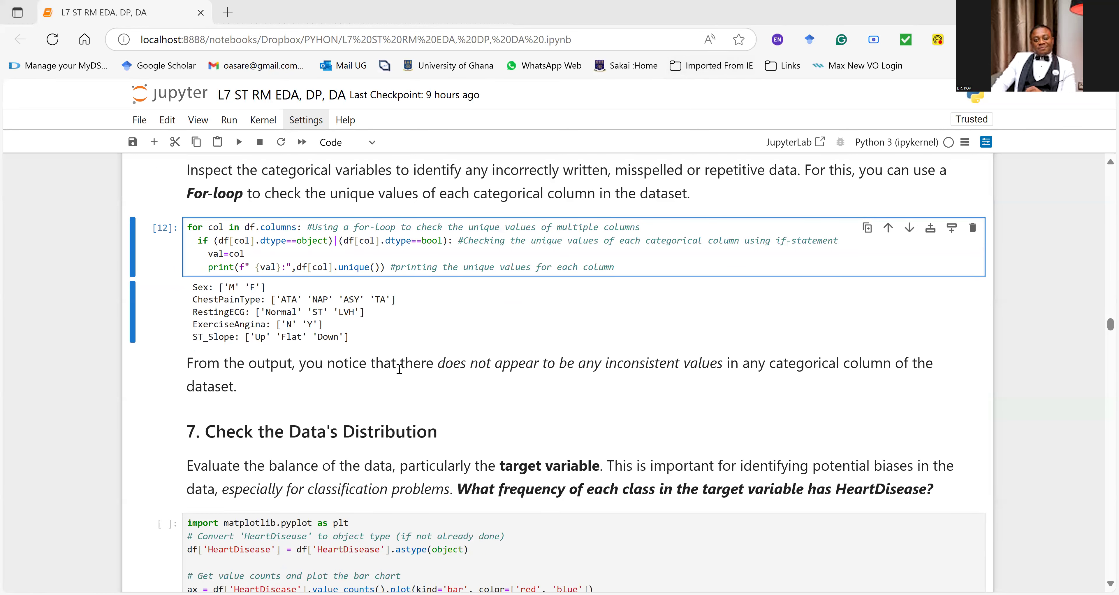
pyautogui.moveTo(512, 368); pyautogui.dragTo(874, 369)
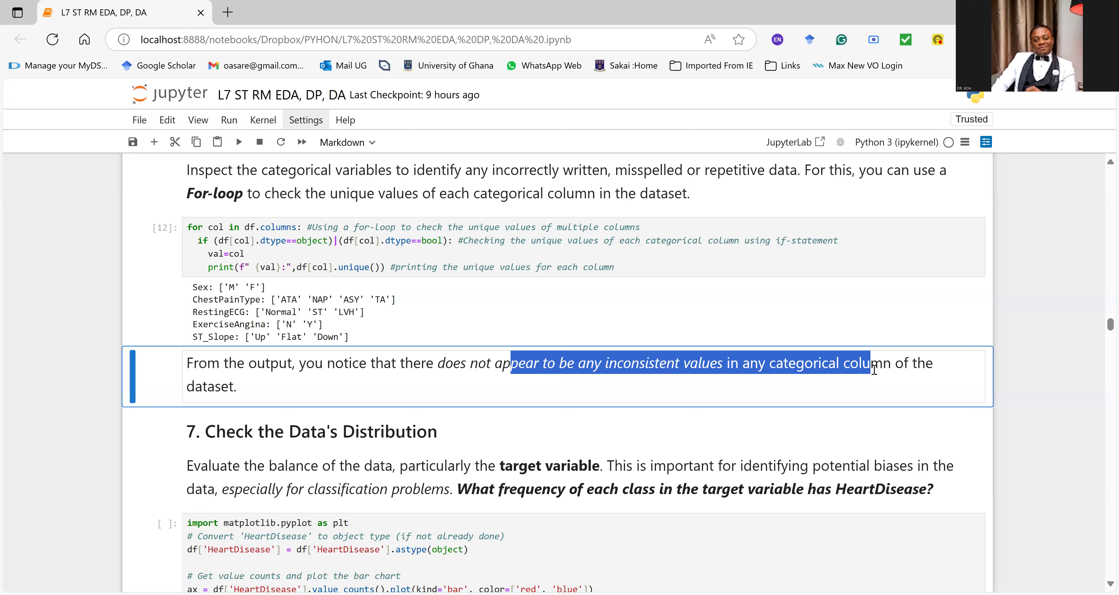
pyautogui.moveTo(324, 325); pyautogui.dragTo(176, 336)
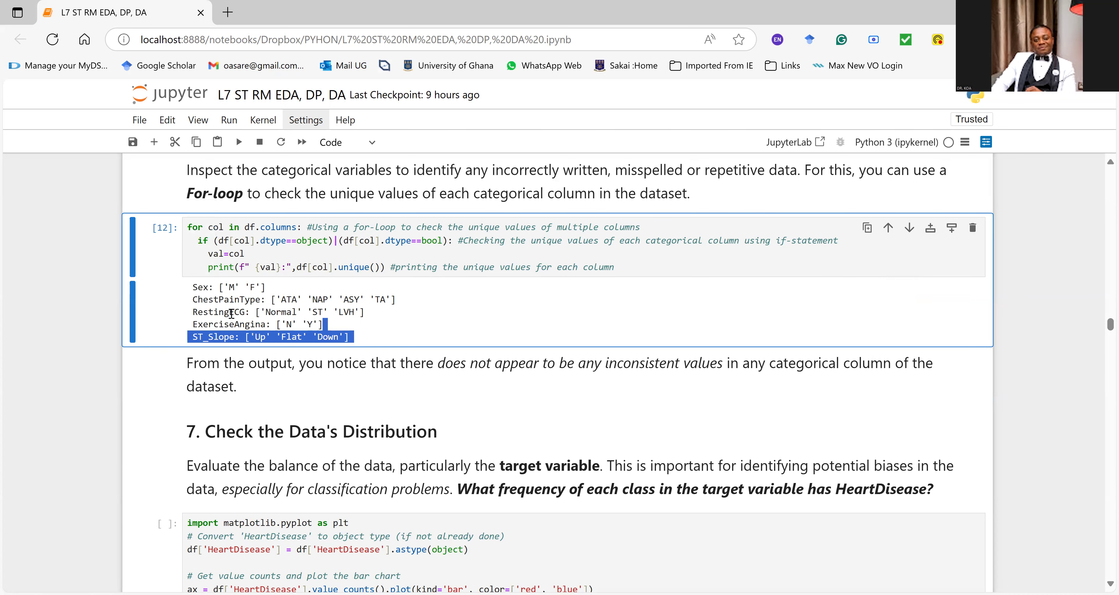
pyautogui.scroll(-3, 162, 374)
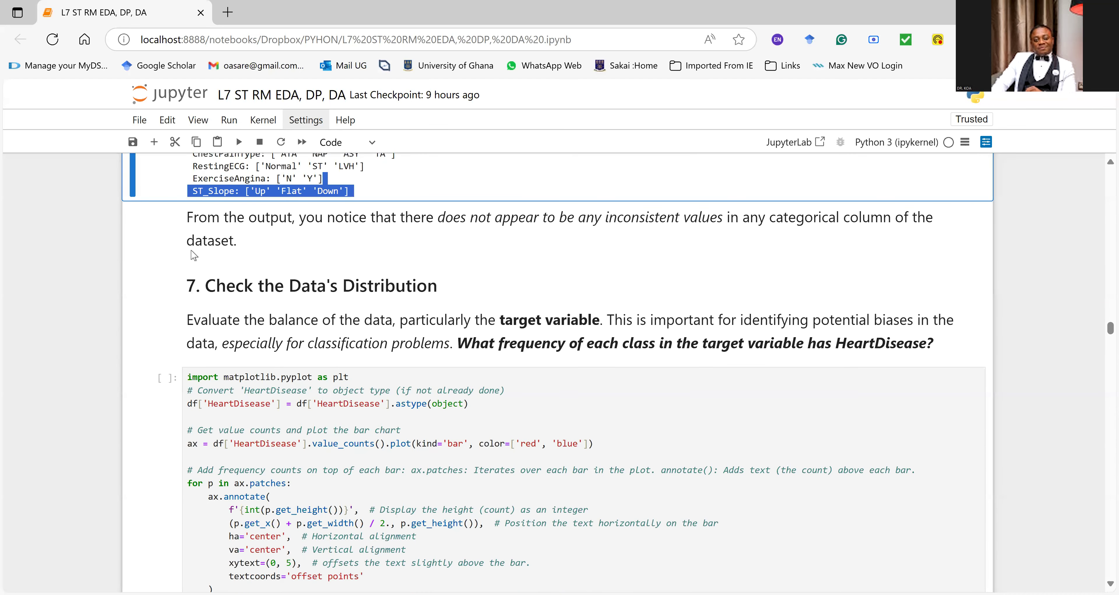
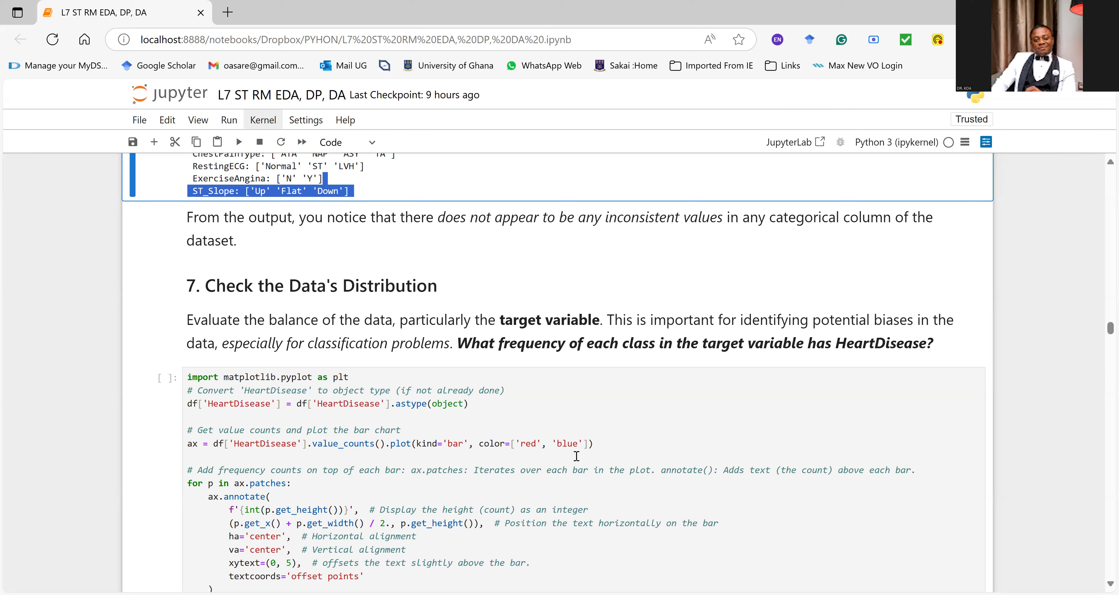
# Step: Review the bar-chart code under "7. Check the Data's Distribution" and run it to plot the HeartDisease class counts
pyautogui.moveTo(592, 443); pyautogui.dragTo(179, 443)
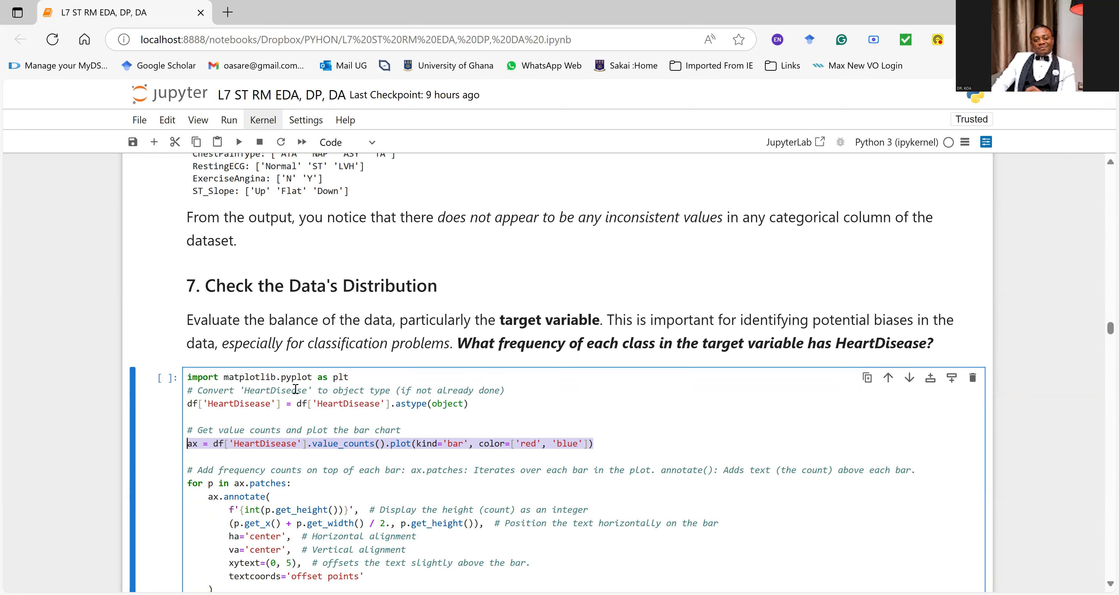
pyautogui.scroll(-2, 296, 388)
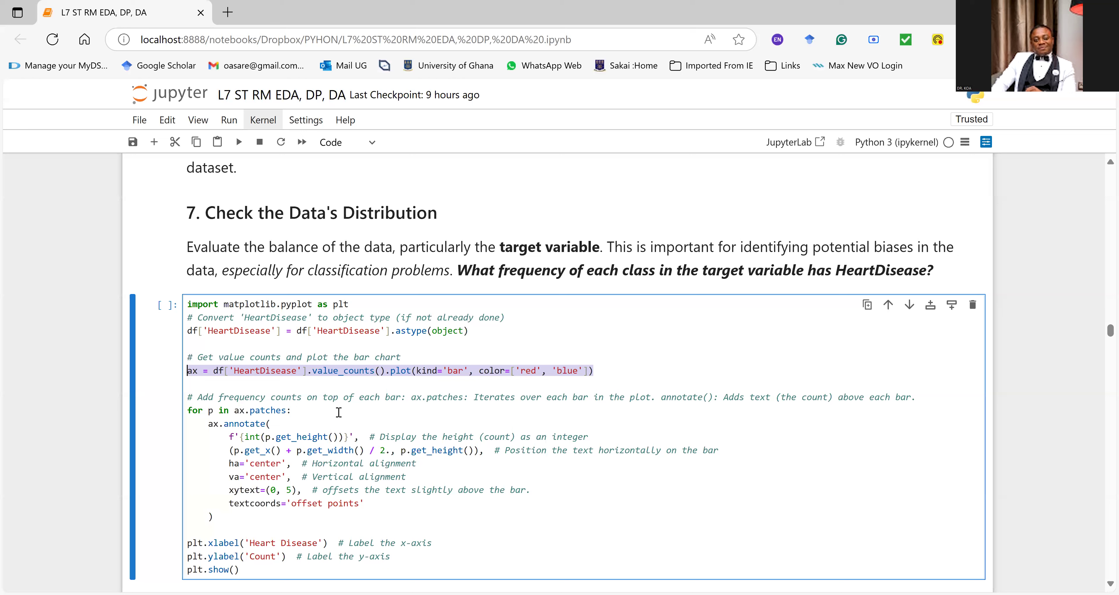
pyautogui.moveTo(198, 396); pyautogui.dragTo(598, 396)
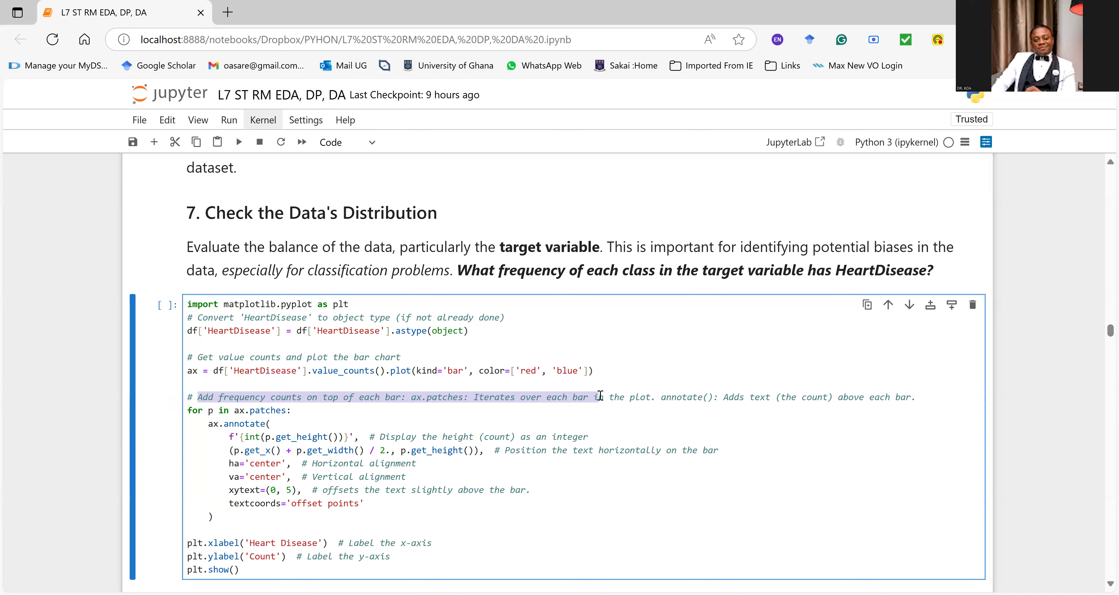
pyautogui.click(270, 490)
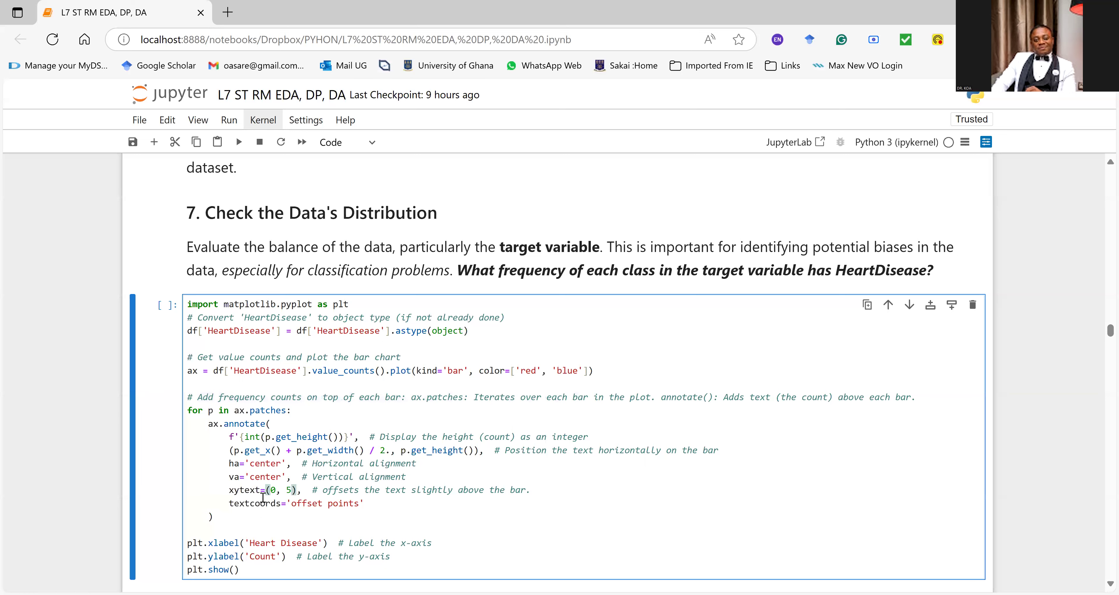
pyautogui.scroll(-2, 324, 499)
pyautogui.click(324, 471)
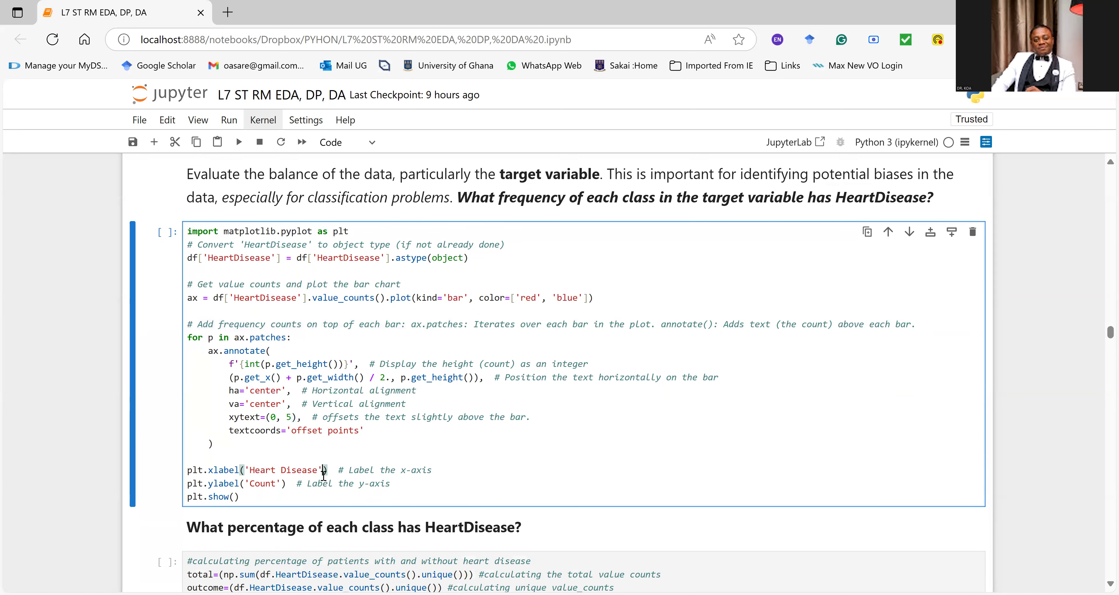
pyautogui.hotkey('ctrl', 'Return')
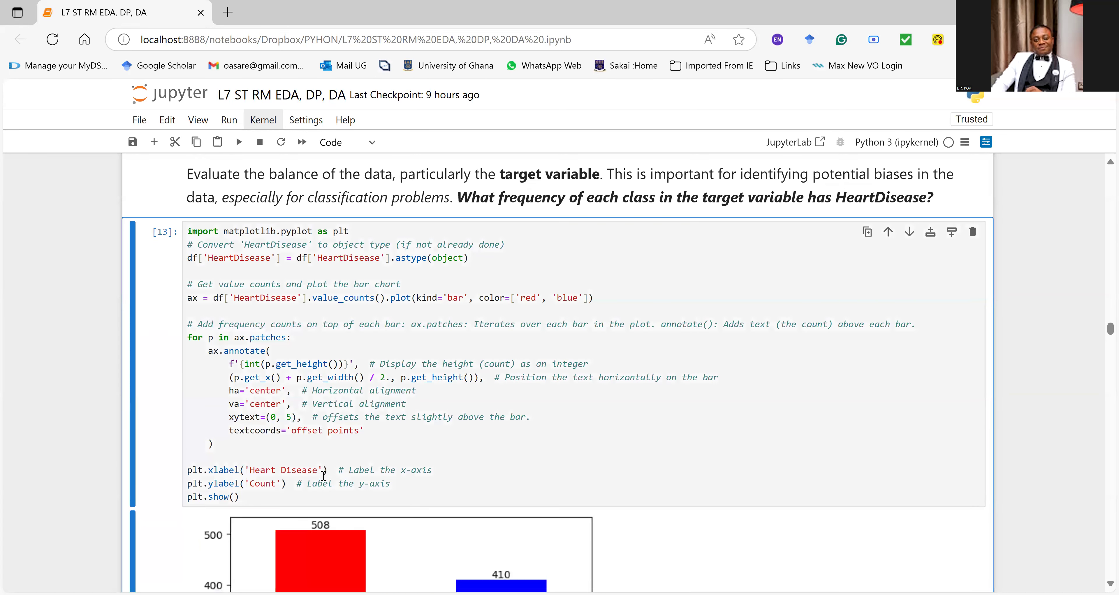
# Step: Examine the HeartDisease bar chart against the ax.annotate loop that labels it, highlighting the loop and its horizontal alignment line
pyautogui.scroll(-6, 450, 519)
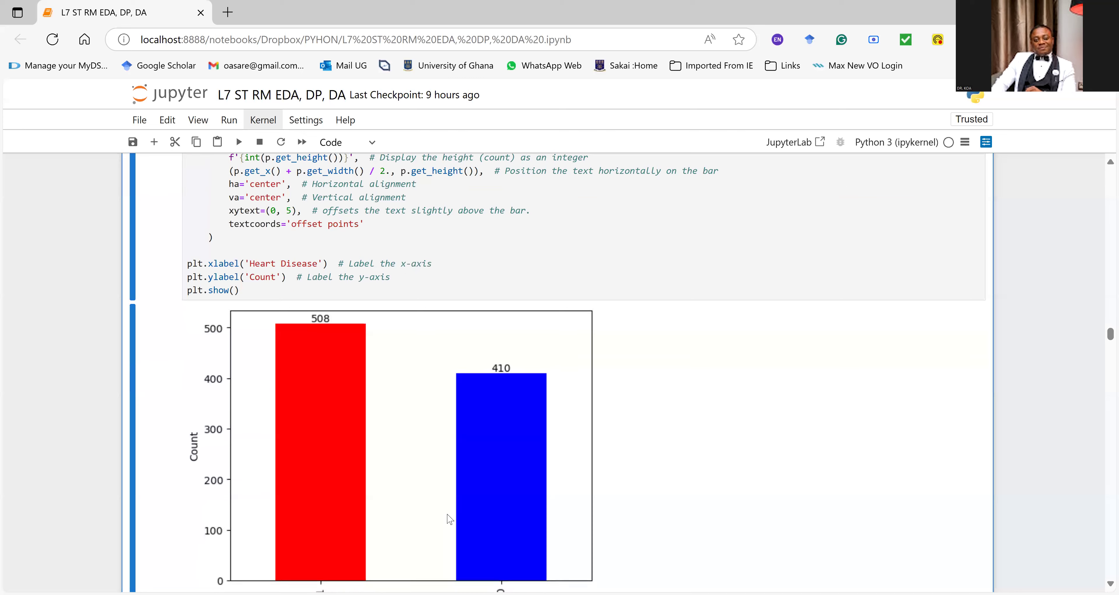
pyautogui.scroll(-1, 318, 318)
pyautogui.scroll(-2, 320, 321)
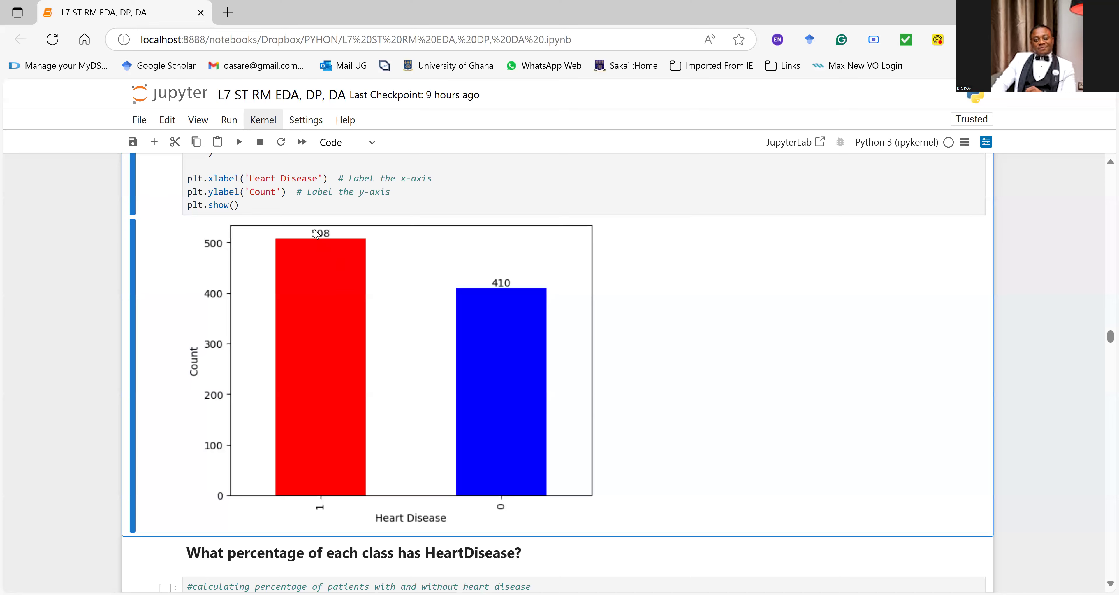
pyautogui.scroll(5, 502, 373)
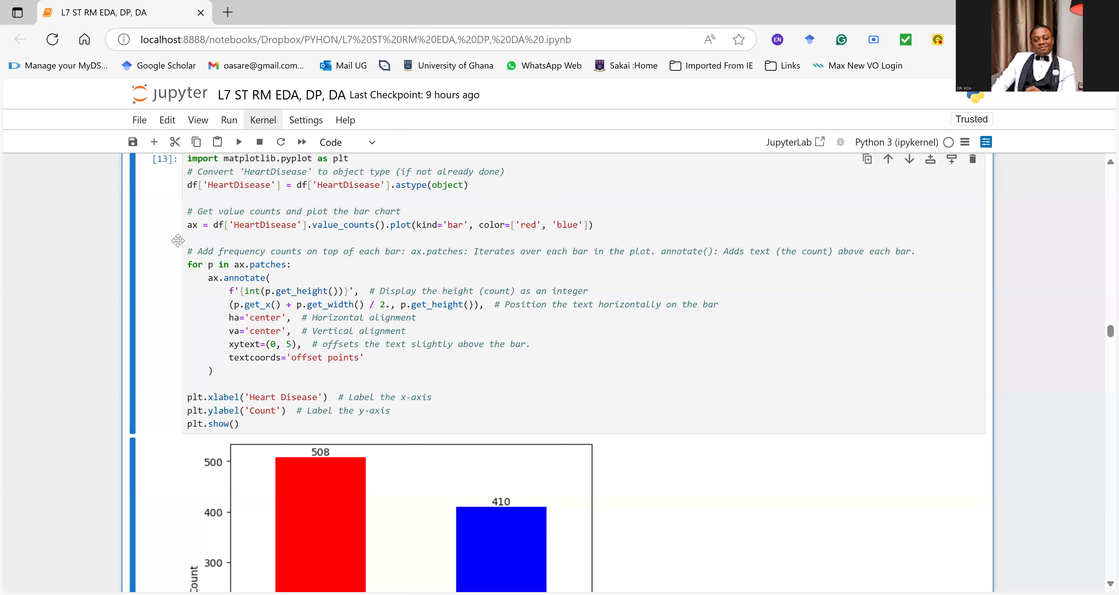
pyautogui.moveTo(187, 251)
pyautogui.mouseDown()
pyautogui.moveTo(434, 309)
pyautogui.moveTo(450, 376)
pyautogui.mouseUp()
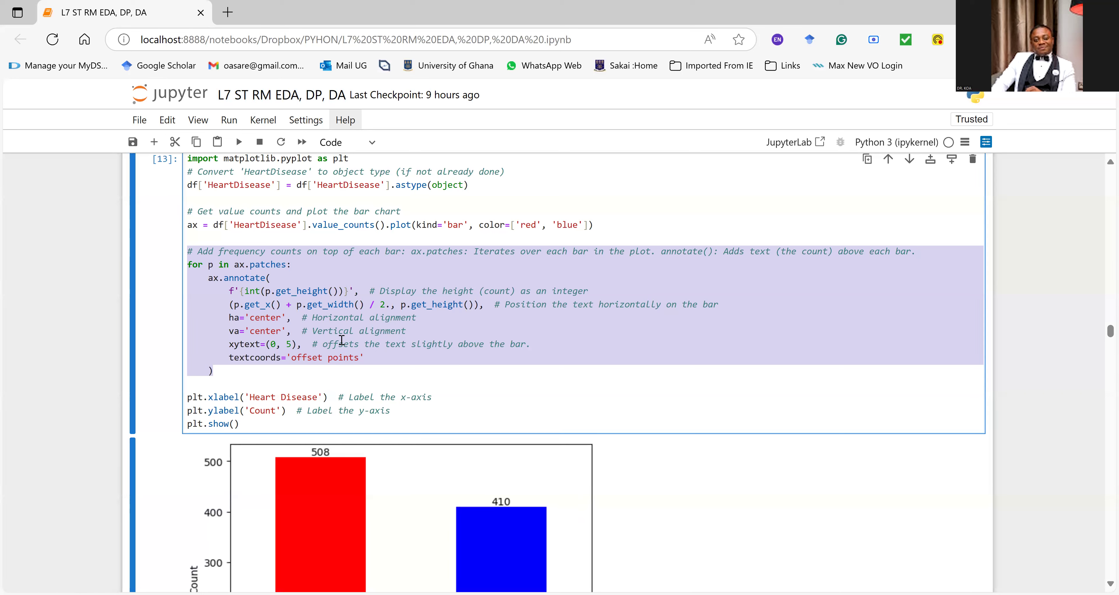
pyautogui.click(343, 356)
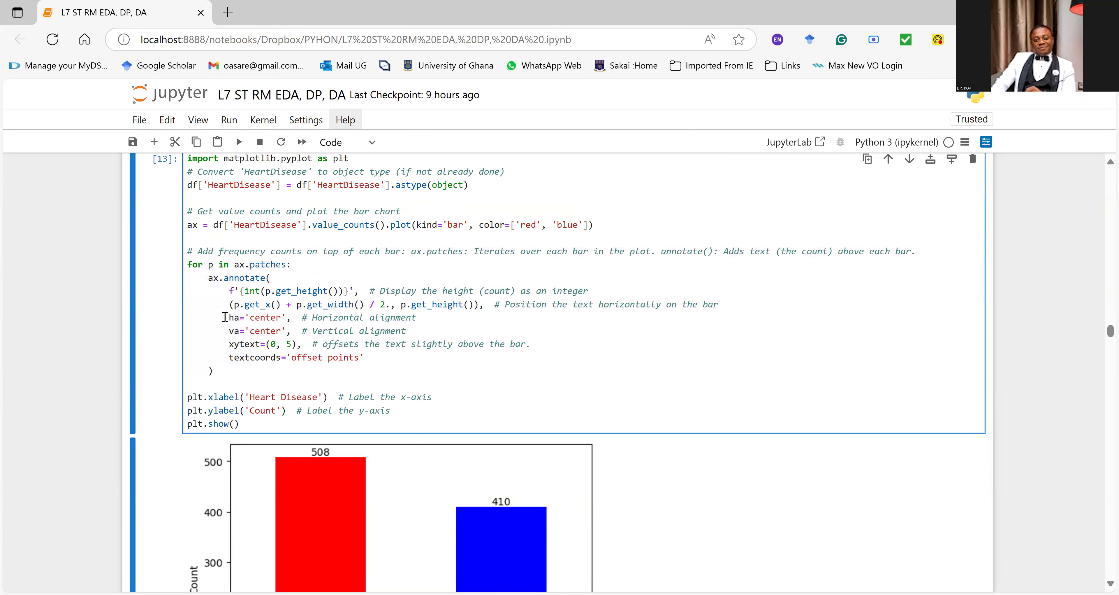
pyautogui.click(297, 318)
pyautogui.moveTo(229, 318); pyautogui.dragTo(416, 318)
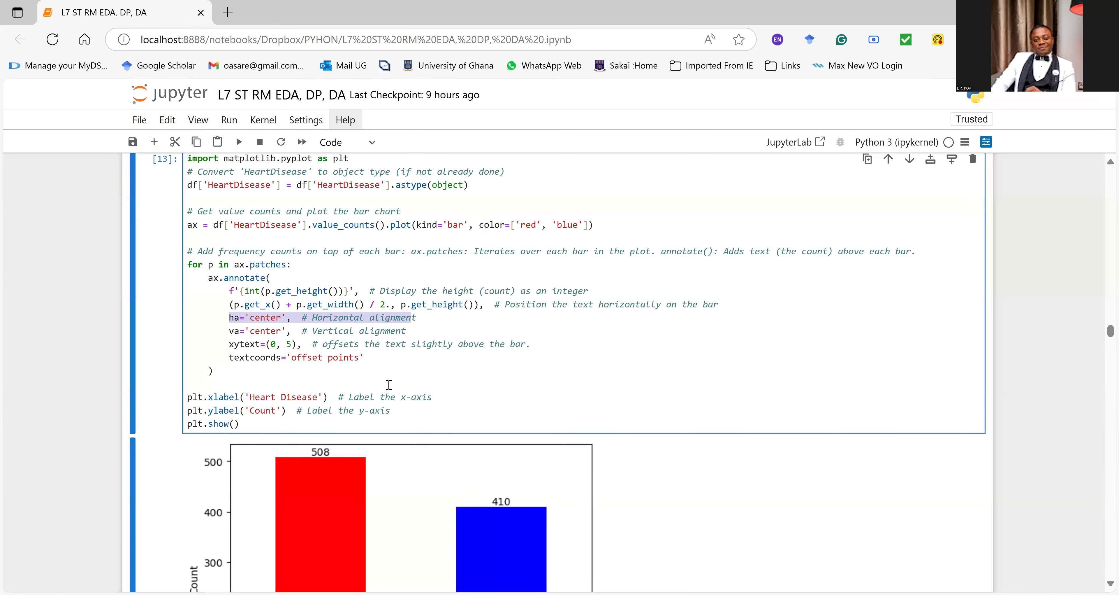
pyautogui.click(360, 375)
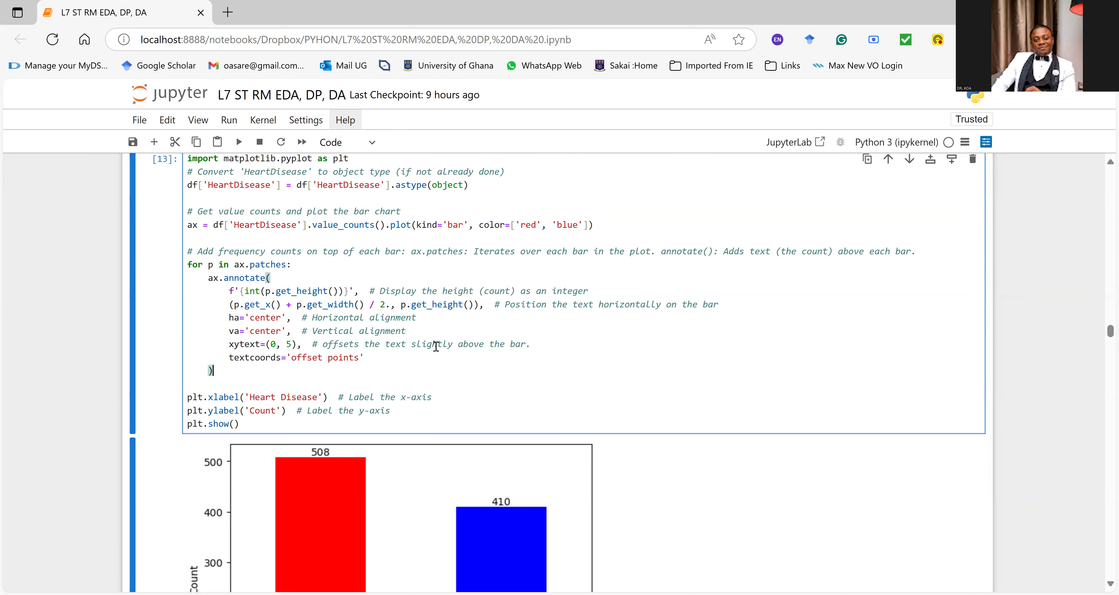
pyautogui.click(426, 360)
# Step: Run the cell under "What percentage of each class has HeartDisease?" and highlight its printed percentages
pyautogui.scroll(-3, 425, 363)
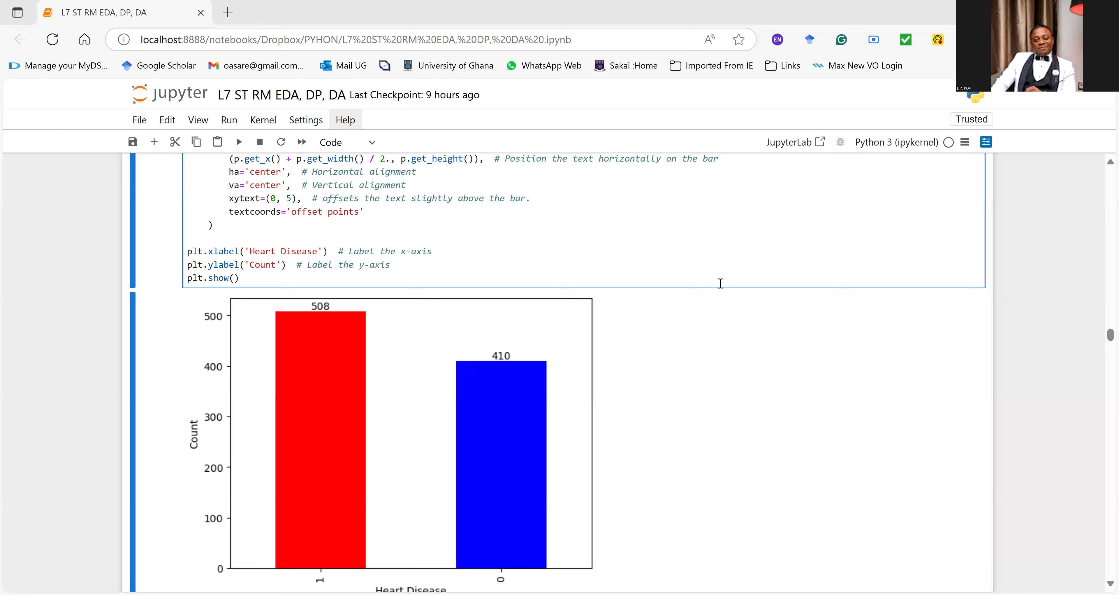
pyautogui.scroll(-7, 722, 280)
pyautogui.scroll(4, 543, 280)
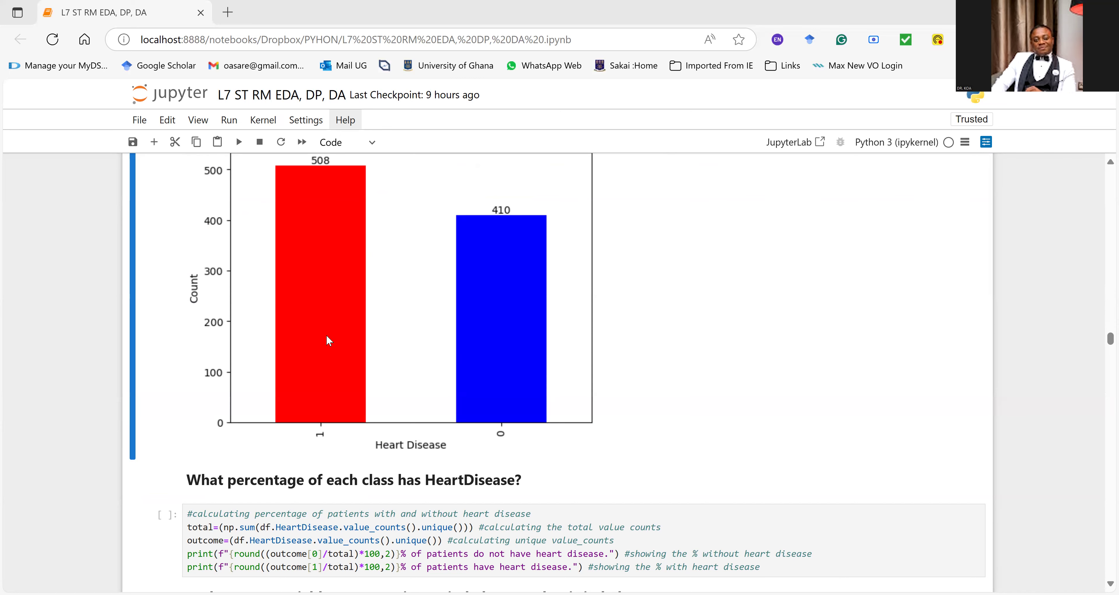
pyautogui.scroll(-1, 338, 416)
pyautogui.click(358, 481)
pyautogui.hotkey('ctrl', 'Return')
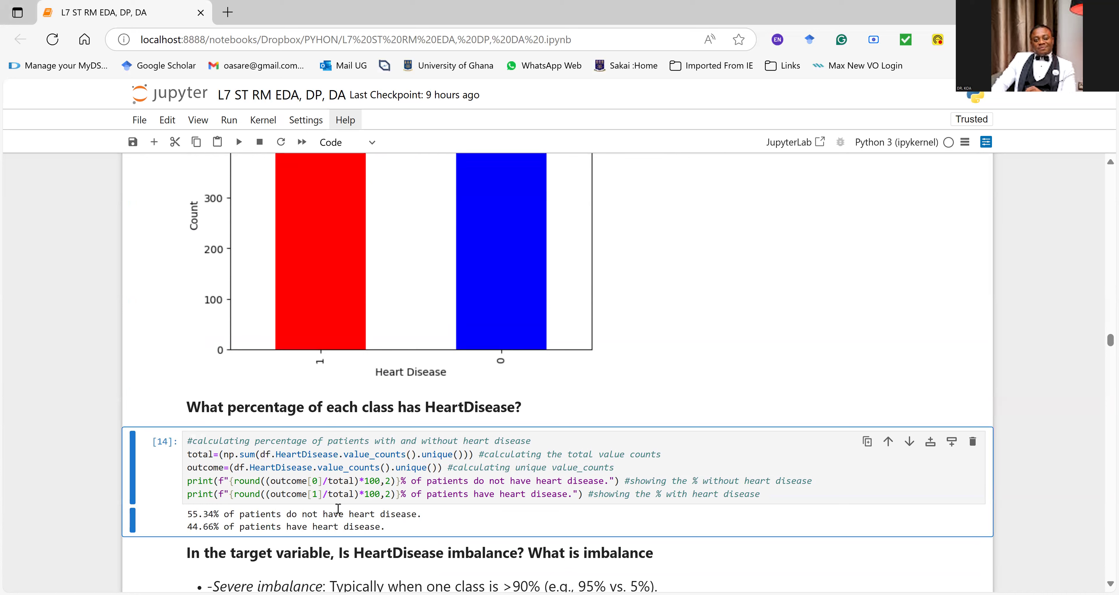
pyautogui.moveTo(419, 514); pyautogui.dragTo(144, 518)
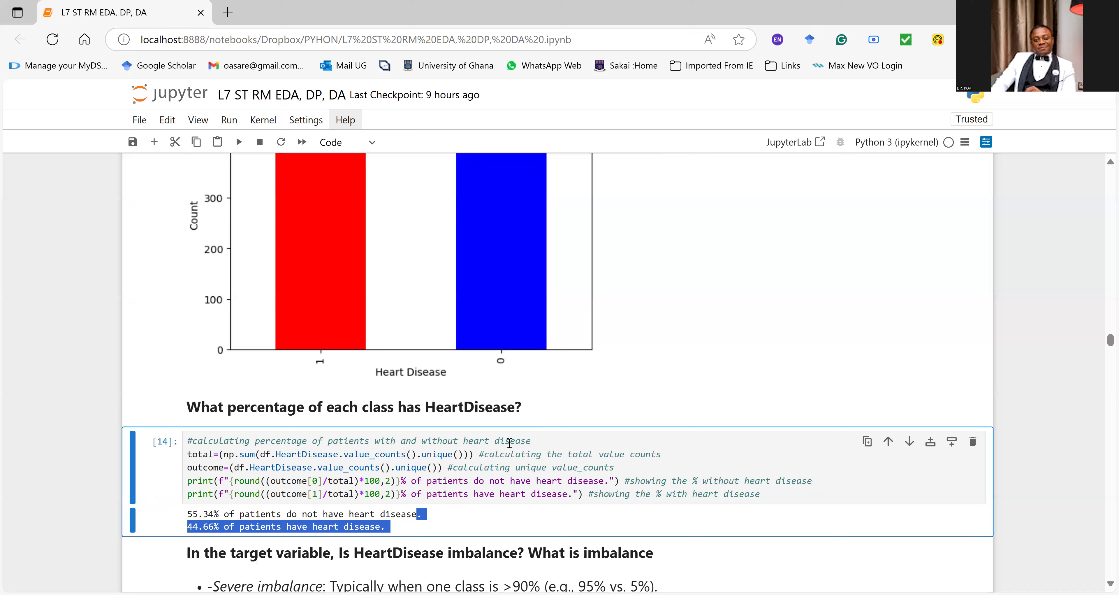
pyautogui.scroll(-2, 512, 281)
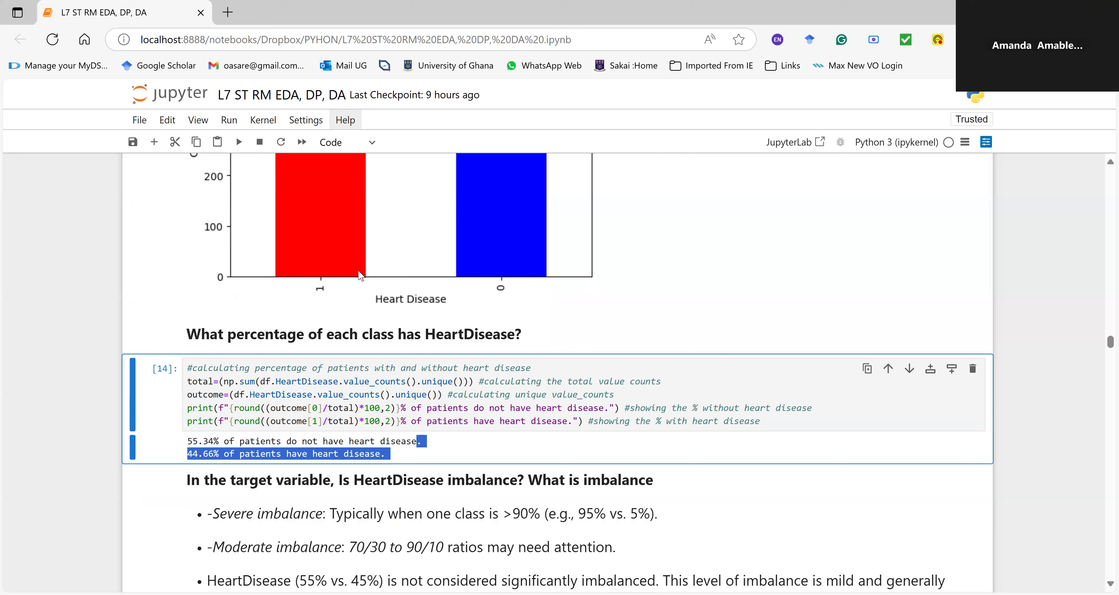
# Step: Check the percentage print statements against the HeartDisease class coding in the variable descriptions, highlighting "1: heart disease"
pyautogui.click(474, 420)
pyautogui.click(422, 408)
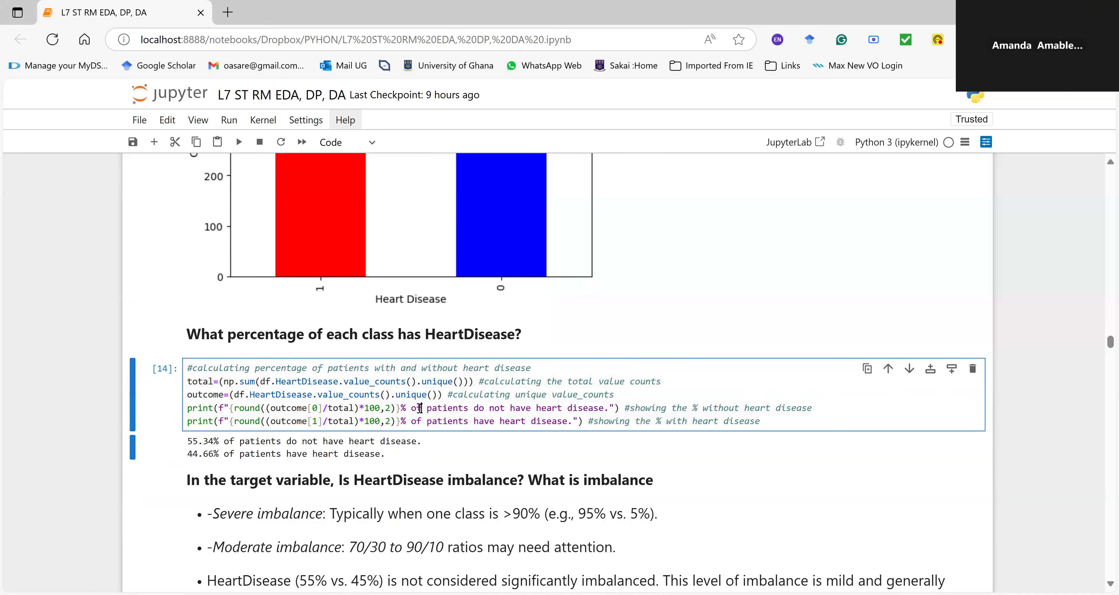
pyautogui.click(410, 411)
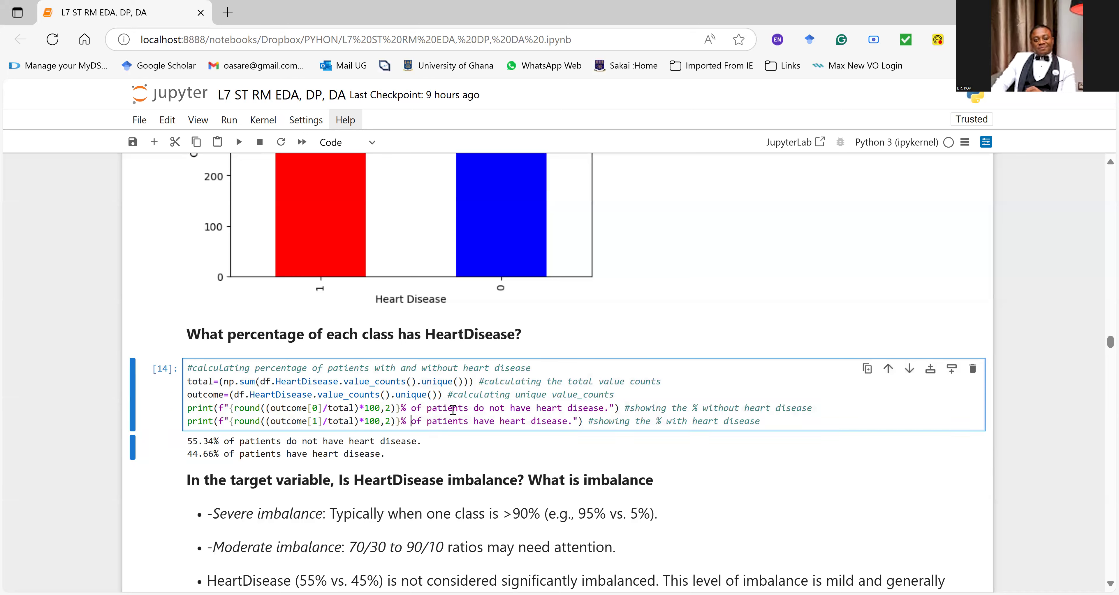
pyautogui.scroll(20, 408, 413)
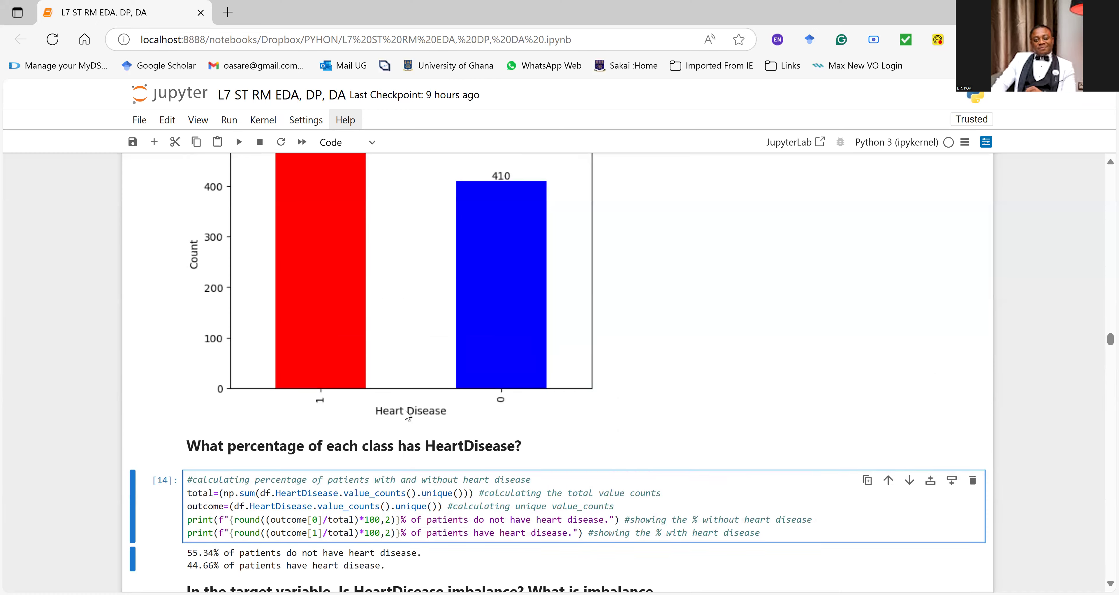
pyautogui.scroll(15, 408, 411)
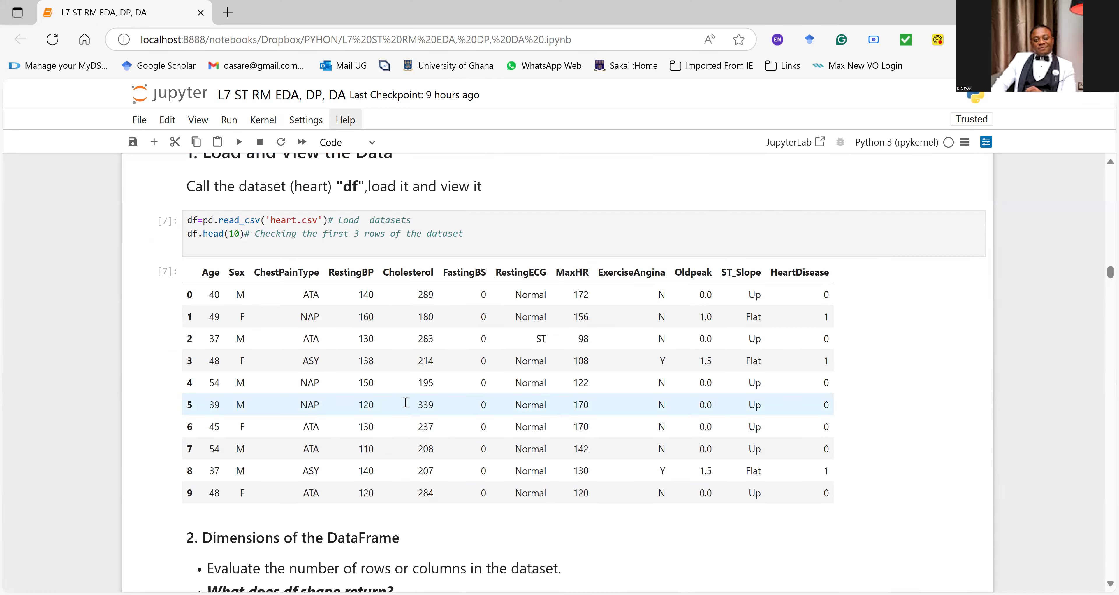
pyautogui.scroll(10, 405, 408)
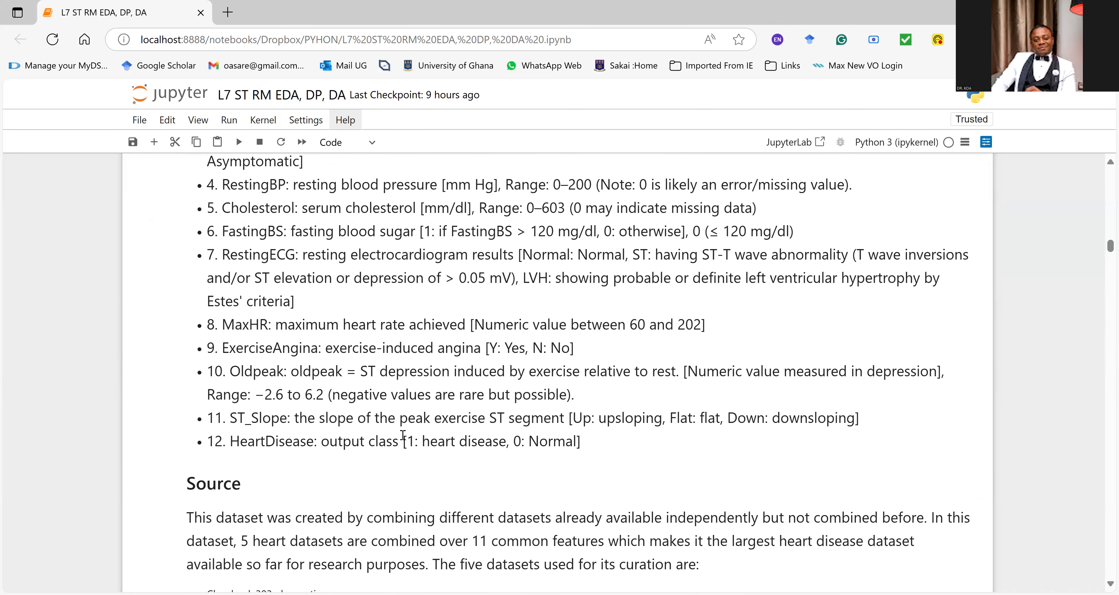
pyautogui.moveTo(410, 441); pyautogui.dragTo(508, 443)
pyautogui.scroll(-20, 623, 465)
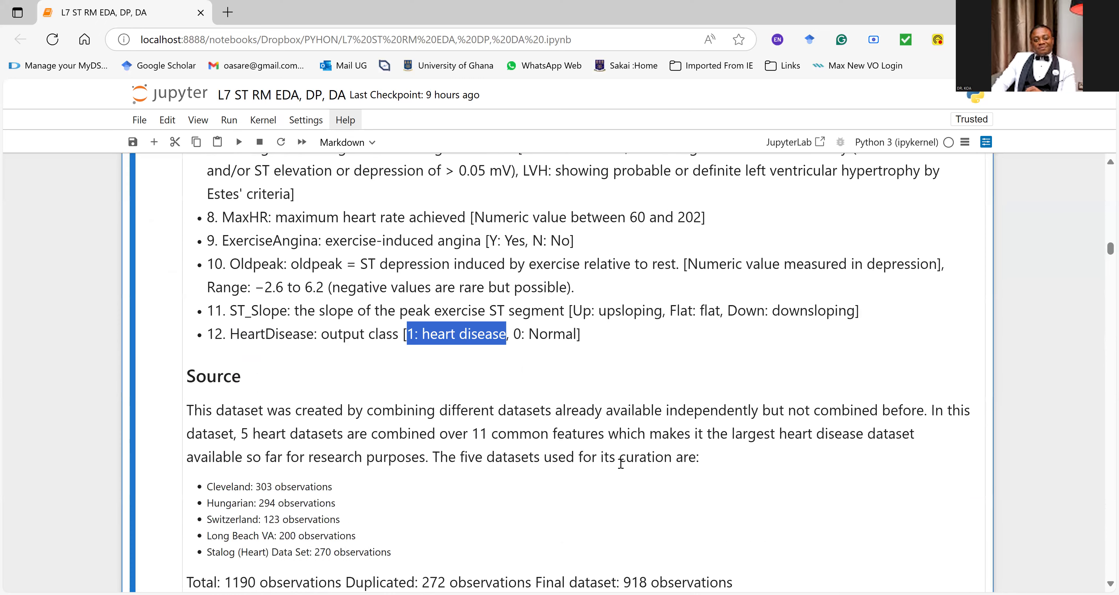
pyautogui.scroll(-20, 623, 466)
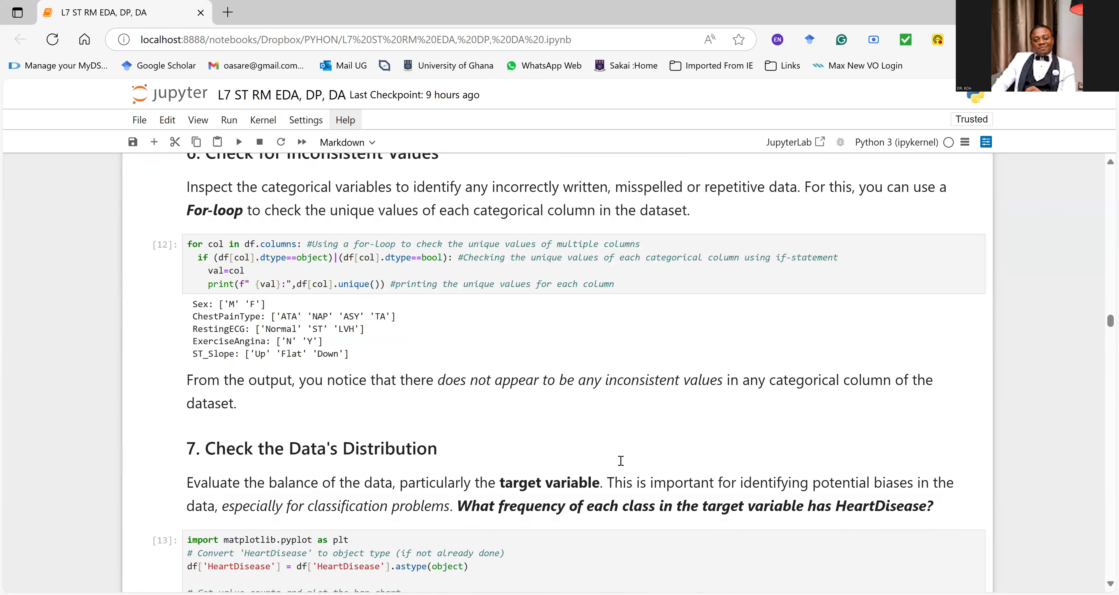
pyautogui.scroll(-3, 624, 465)
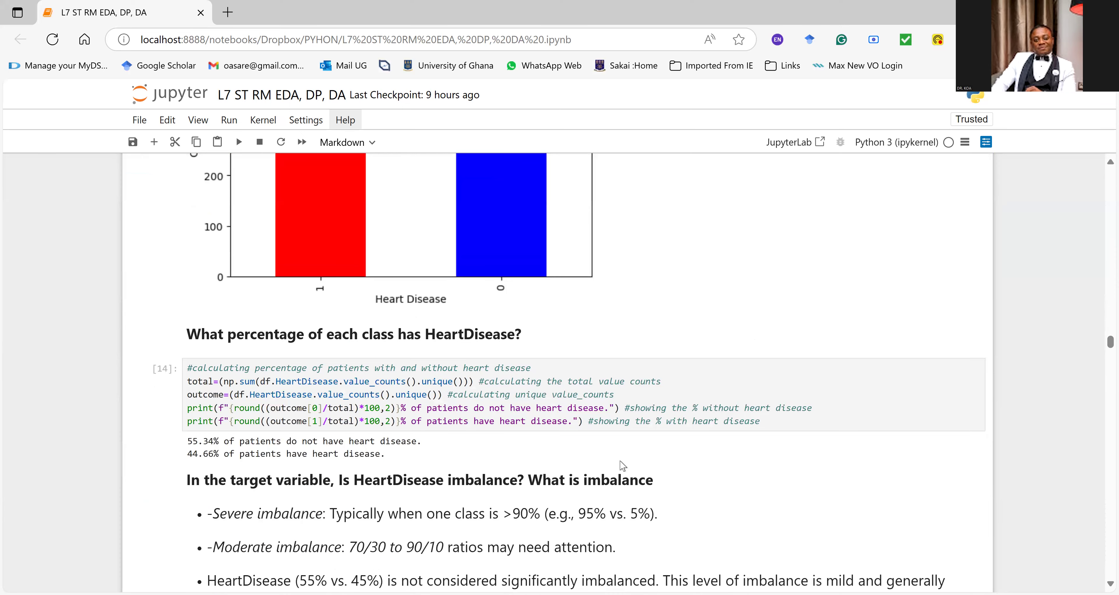
# Step: Remove "do not" from the text of the first percentage print statement, the one using outcome[0]
pyautogui.rightClick(462, 408)
pyautogui.click(386, 394)
pyautogui.click(433, 408)
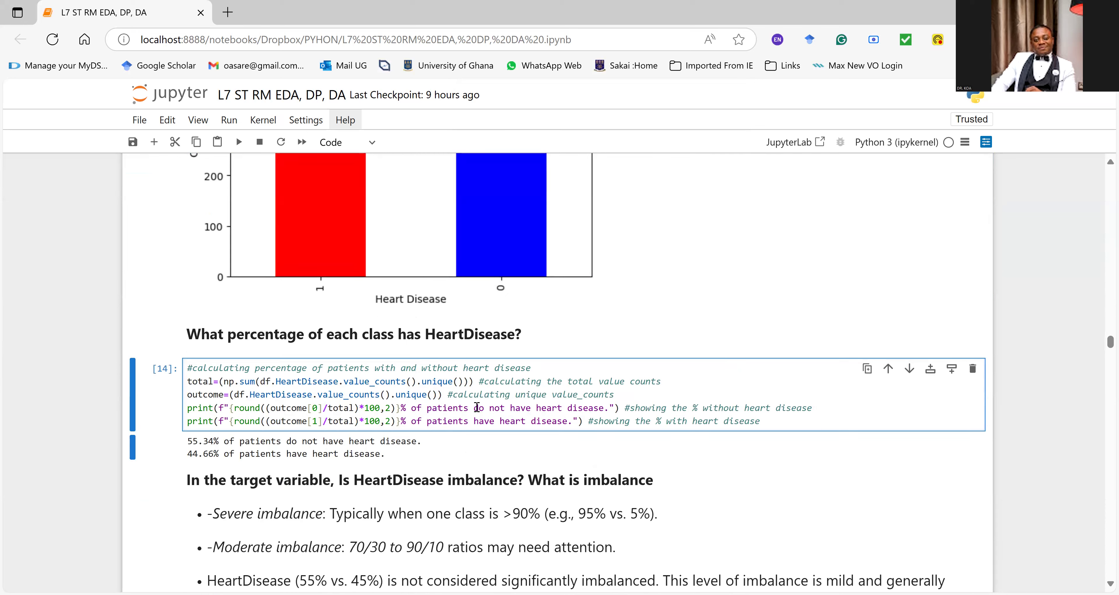
pyautogui.moveTo(474, 407); pyautogui.dragTo(505, 410)
pyautogui.press('BackSpace')
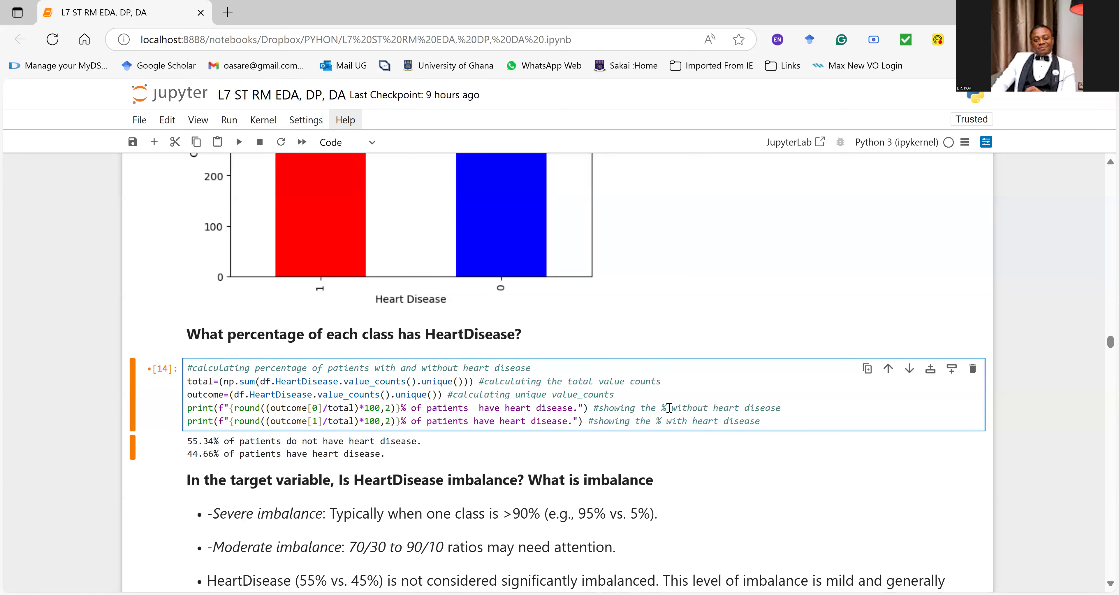
# Step: Change the first print statement's comment to "with heart disease" and the second one's to "without heart disease"
pyautogui.doubleClick(689, 408)
pyautogui.click(704, 410)
pyautogui.moveTo(706, 411); pyautogui.dragTo(690, 412)
pyautogui.press('BackSpace')
pyautogui.click(687, 421)
pyautogui.write('out')
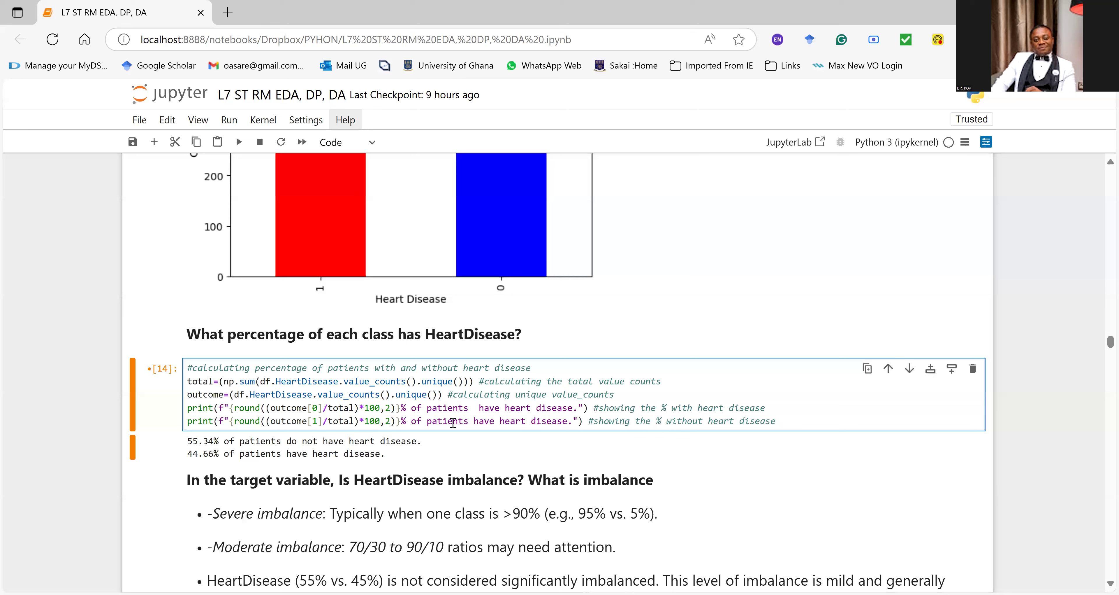
# Step: Insert "do not" before "have heart disease" in the second percentage print statement
pyautogui.click(473, 420)
pyautogui.write('do')
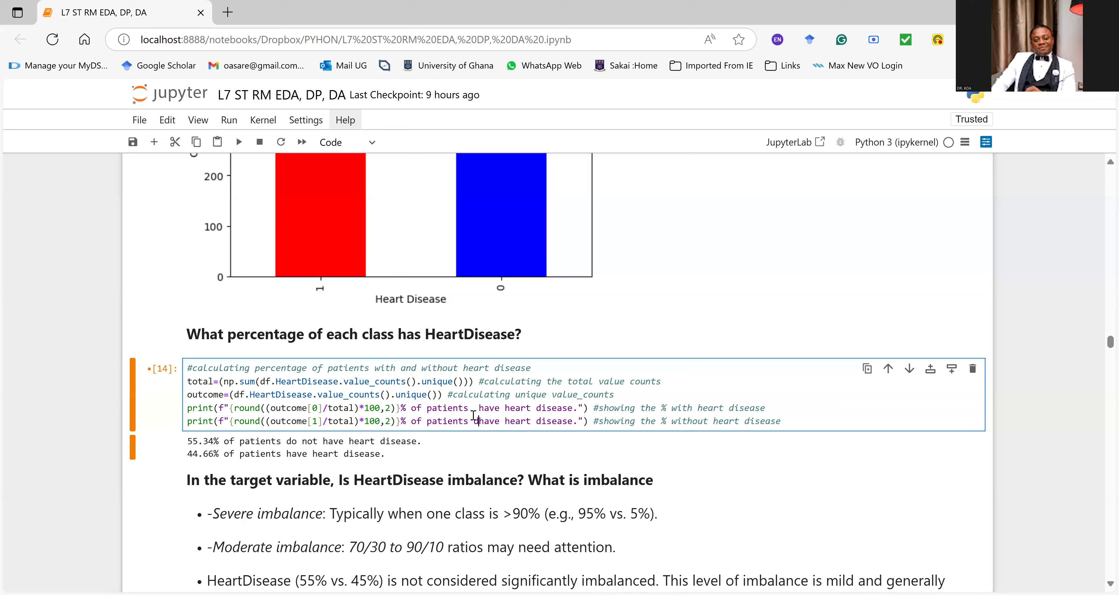
pyautogui.write(' not')
# Step: Rerun the corrected HeartDisease percentage cell and save the notebook
pyautogui.click(425, 420)
pyautogui.click(382, 393)
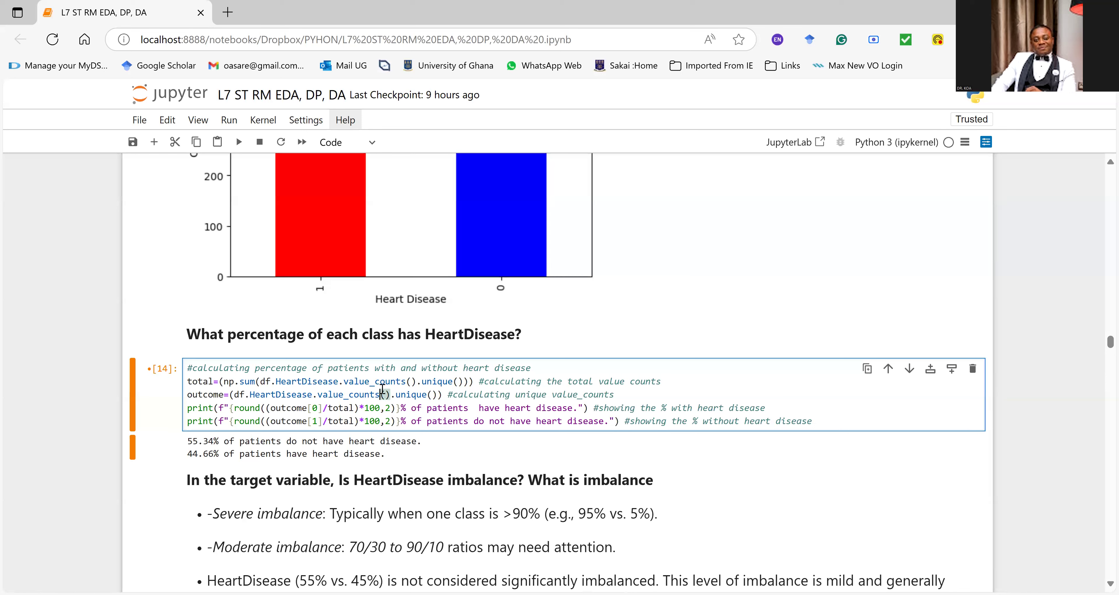
pyautogui.hotkey('ctrl', 'Return')
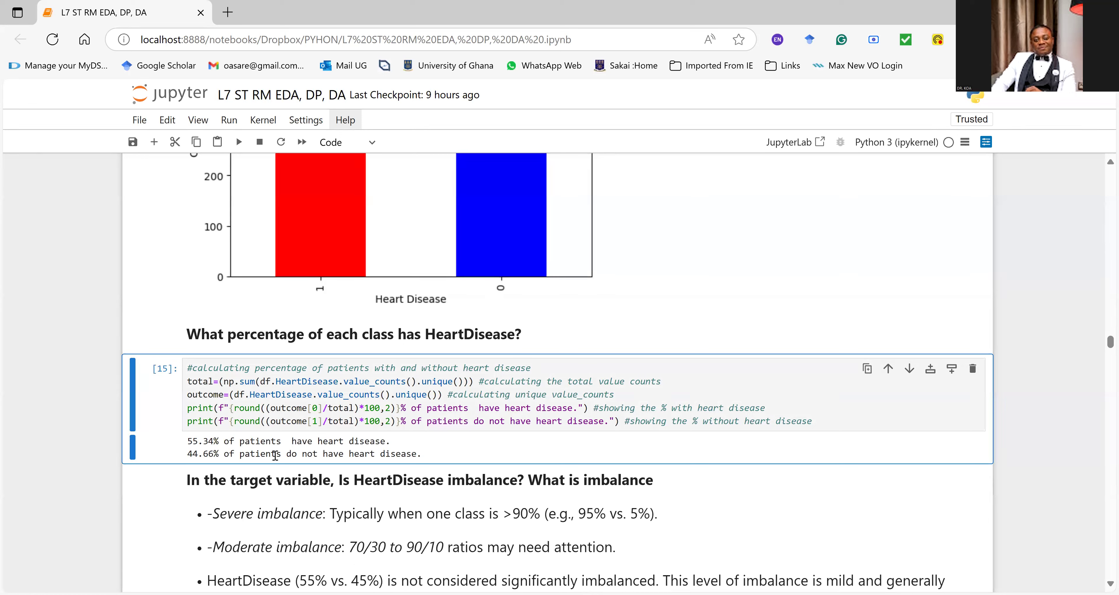
pyautogui.click(354, 412)
pyautogui.hotkey('ctrl', 's')
# Step: Read the notes on whether HeartDisease is imbalanced, highlighting the heading question and the severe imbalance definition
pyautogui.scroll(-2, 357, 457)
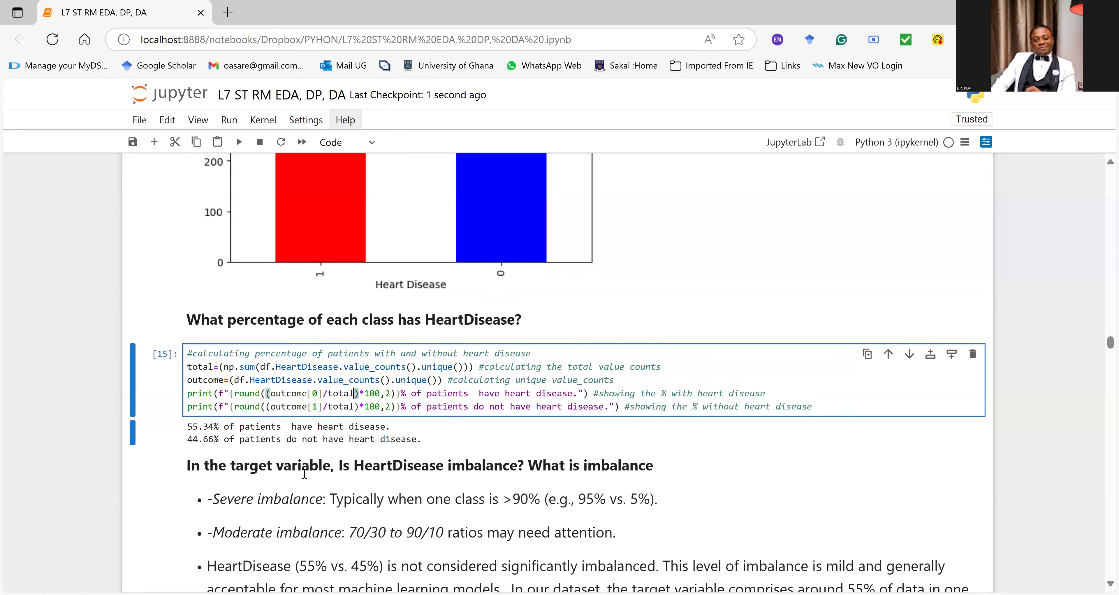
pyautogui.click(356, 404)
pyautogui.moveTo(344, 407); pyautogui.dragTo(602, 406)
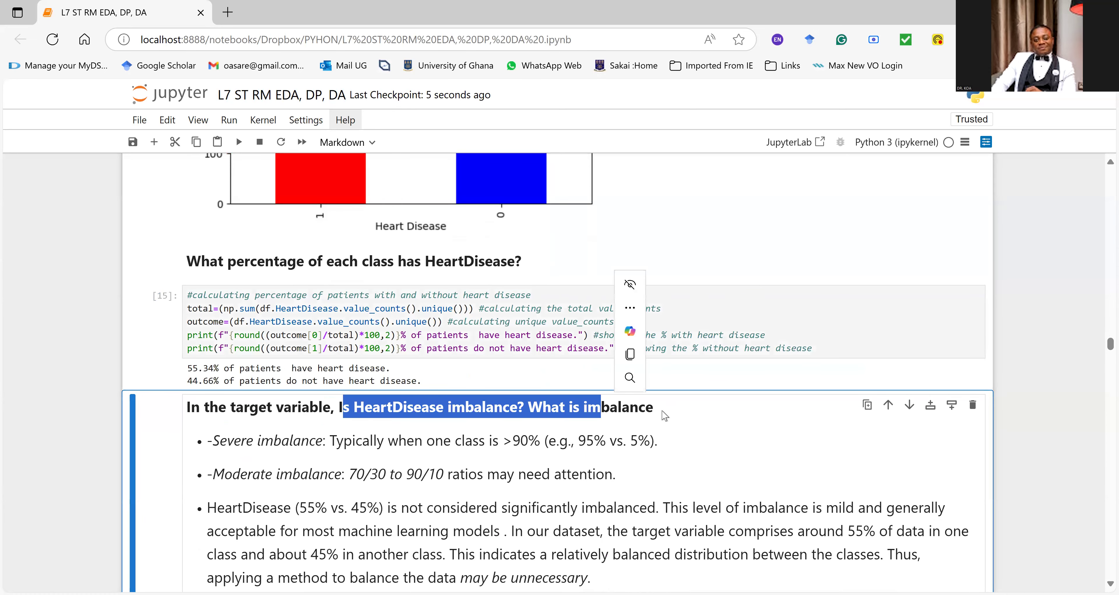
pyautogui.moveTo(219, 440); pyautogui.dragTo(492, 447)
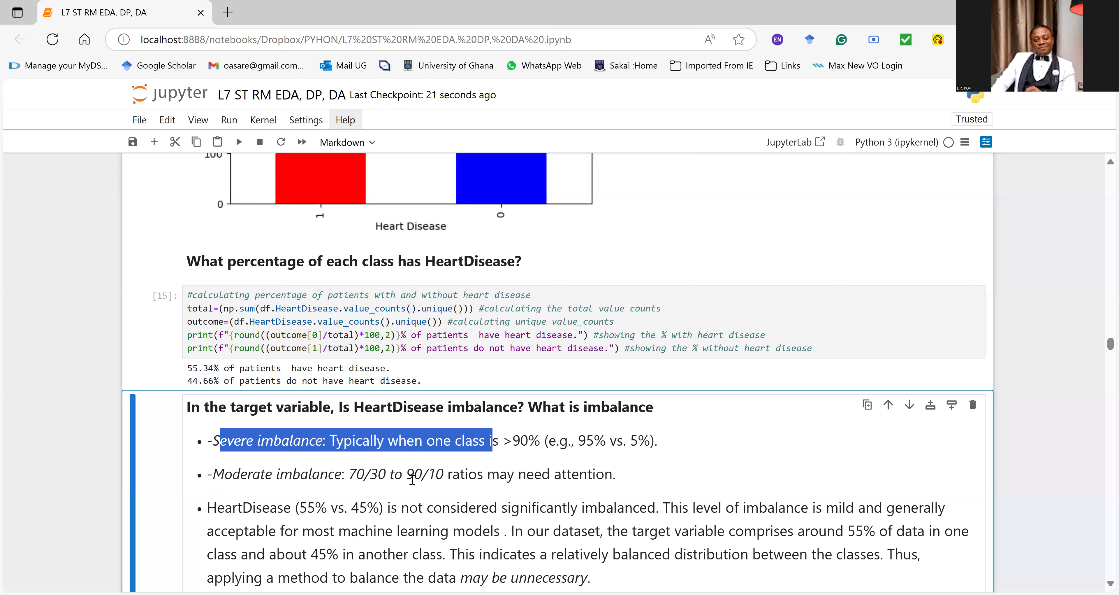
# Step: Read the note on the 55% vs. 45% HeartDisease split, highlighting its key phrases through the remark on balancing the data
pyautogui.scroll(-1, 443, 475)
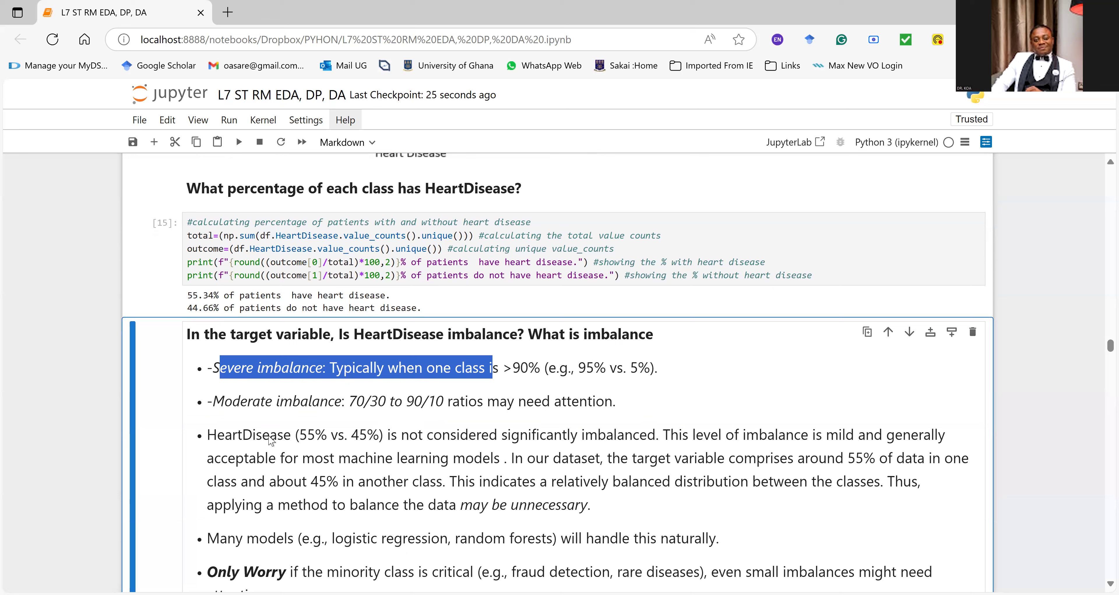
pyautogui.moveTo(216, 435); pyautogui.dragTo(387, 440)
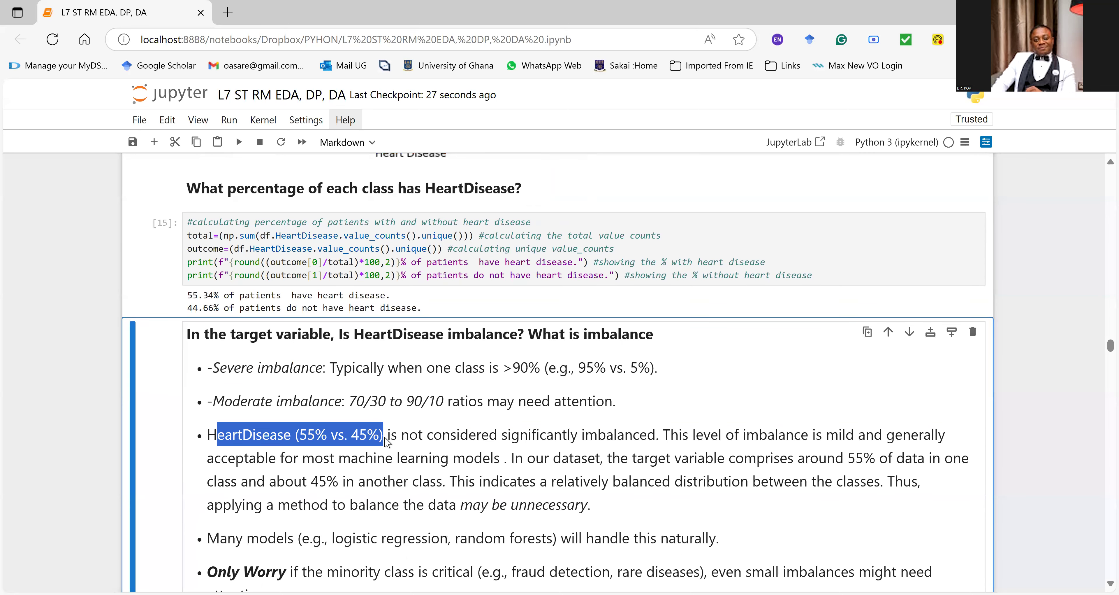
pyautogui.moveTo(657, 436); pyautogui.dragTo(560, 436)
pyautogui.moveTo(759, 435); pyautogui.dragTo(897, 444)
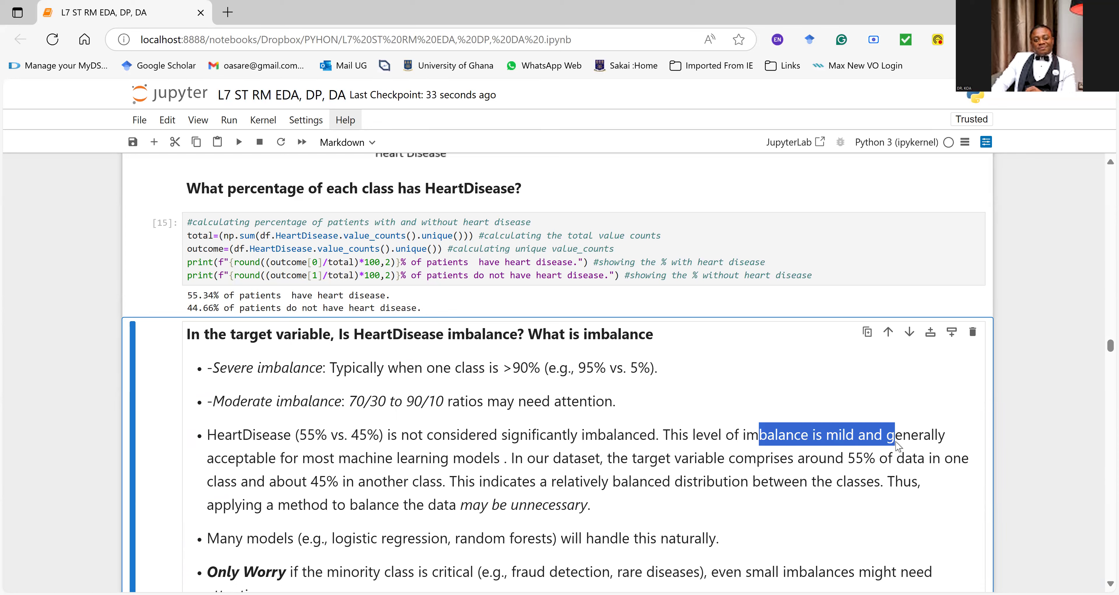
pyautogui.moveTo(898, 446); pyautogui.dragTo(505, 472)
pyautogui.moveTo(637, 458); pyautogui.dragTo(870, 461)
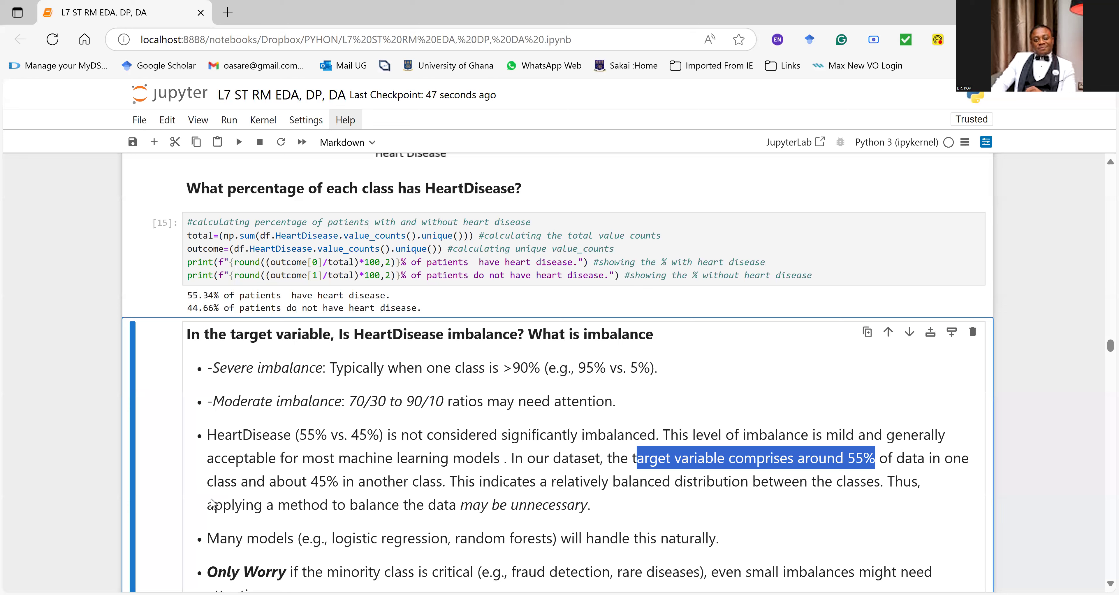
pyautogui.moveTo(208, 505); pyautogui.dragTo(598, 517)
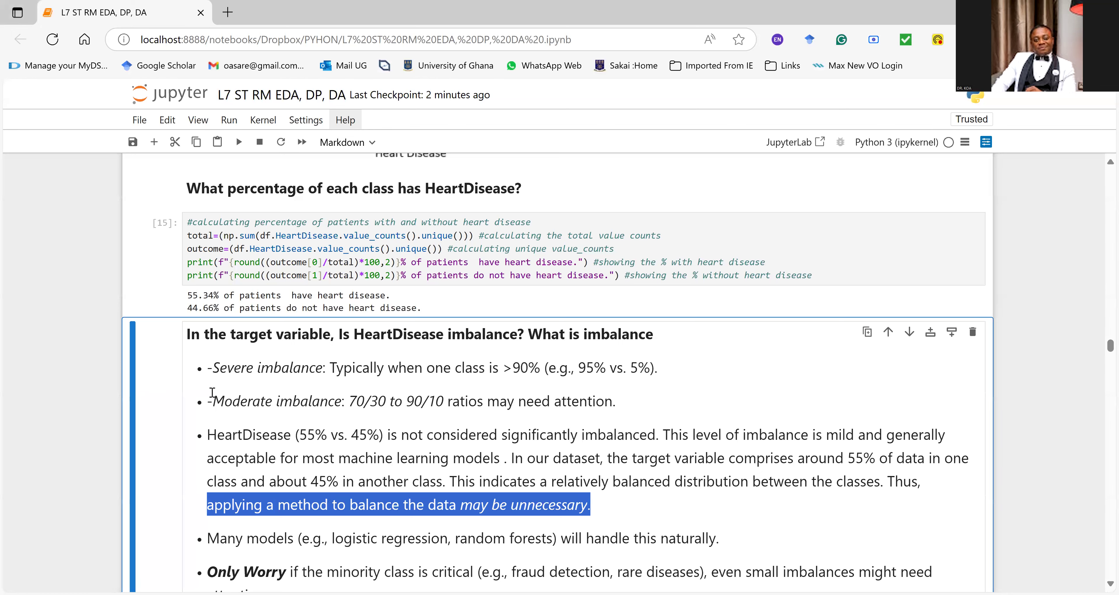
# Step: Review the notes on models handling imbalance and critical minority classes, highlighting both points, and return to the HeartDisease percentage cell
pyautogui.scroll(-3, 212, 392)
pyautogui.moveTo(209, 393); pyautogui.dragTo(648, 396)
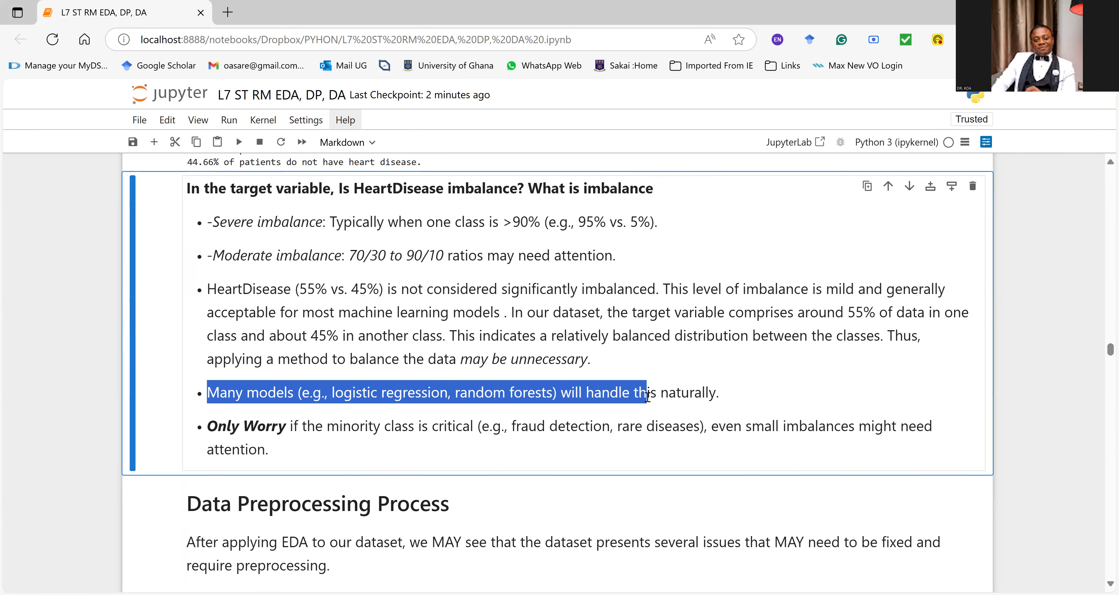
pyautogui.scroll(-3, 596, 400)
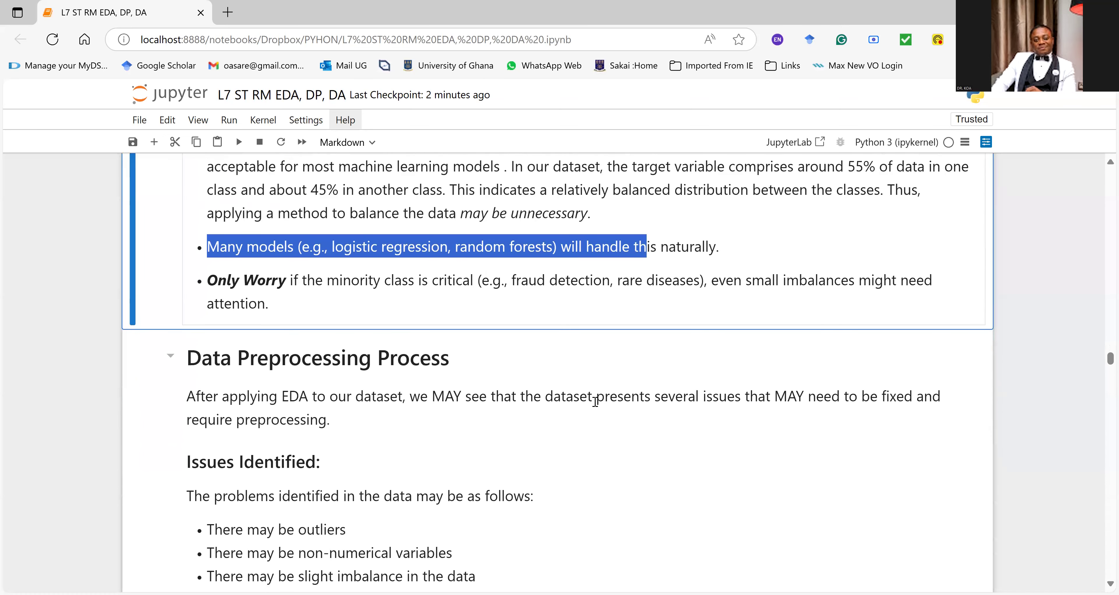
pyautogui.click(280, 280)
pyautogui.moveTo(265, 280); pyautogui.dragTo(720, 281)
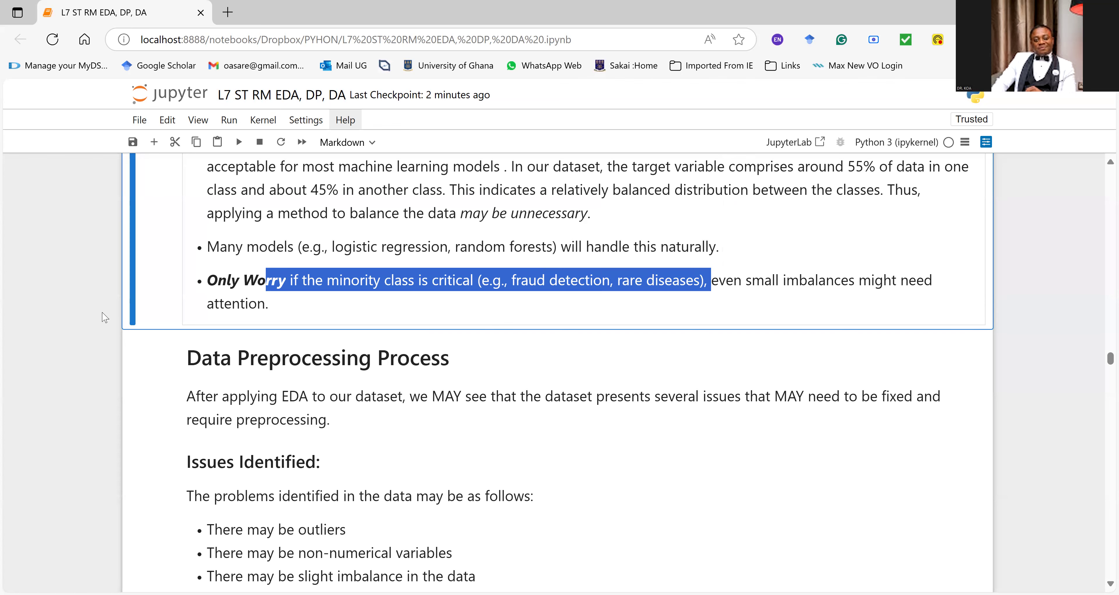
pyautogui.scroll(-1, 103, 313)
pyautogui.scroll(6, 102, 313)
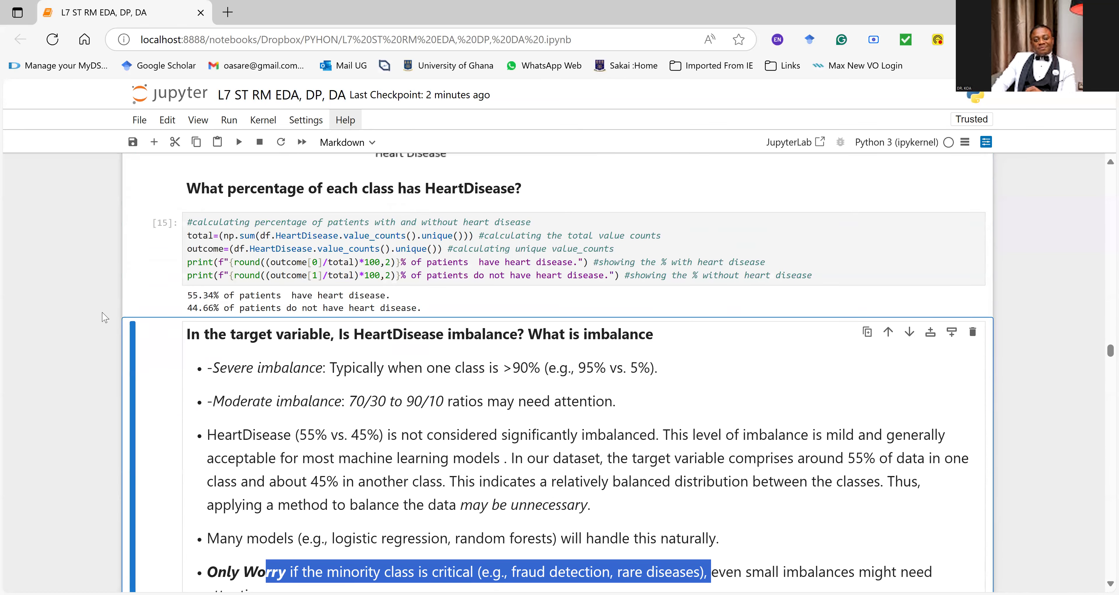
pyautogui.click(230, 260)
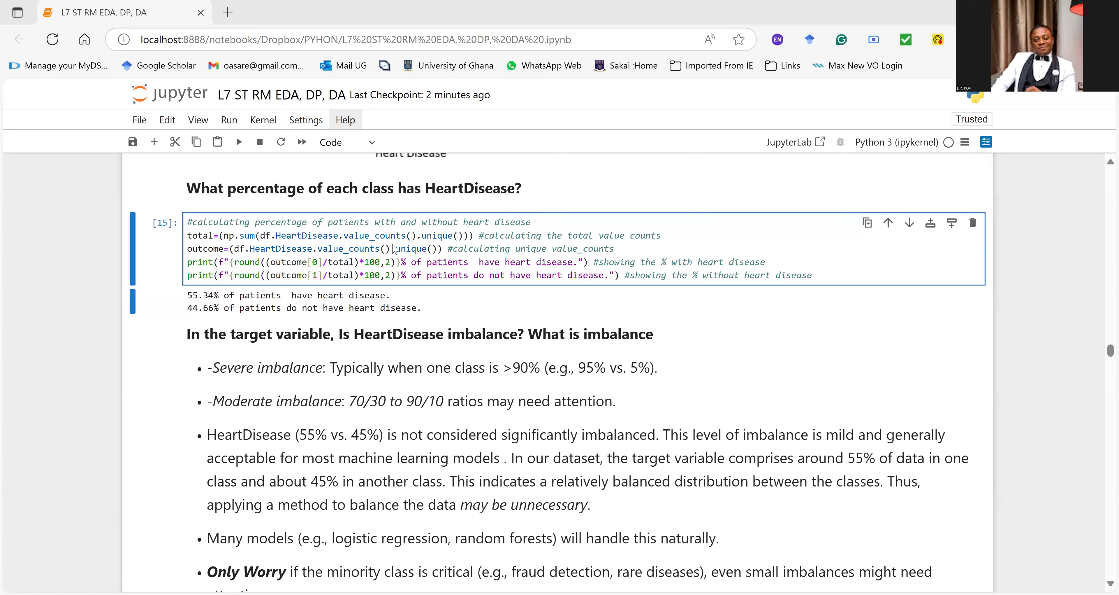
# Step: Read the Data Preprocessing Process section, highlighting outliers, non-numerical variables and slight imbalance in the issues list
pyautogui.scroll(-5, 380, 424)
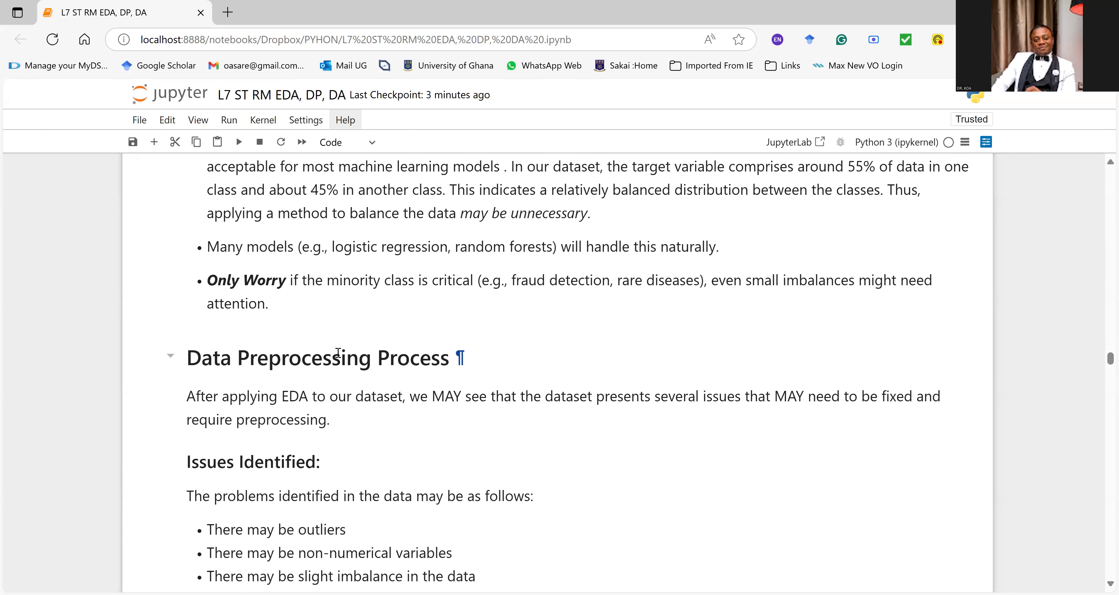
pyautogui.scroll(-1, 289, 376)
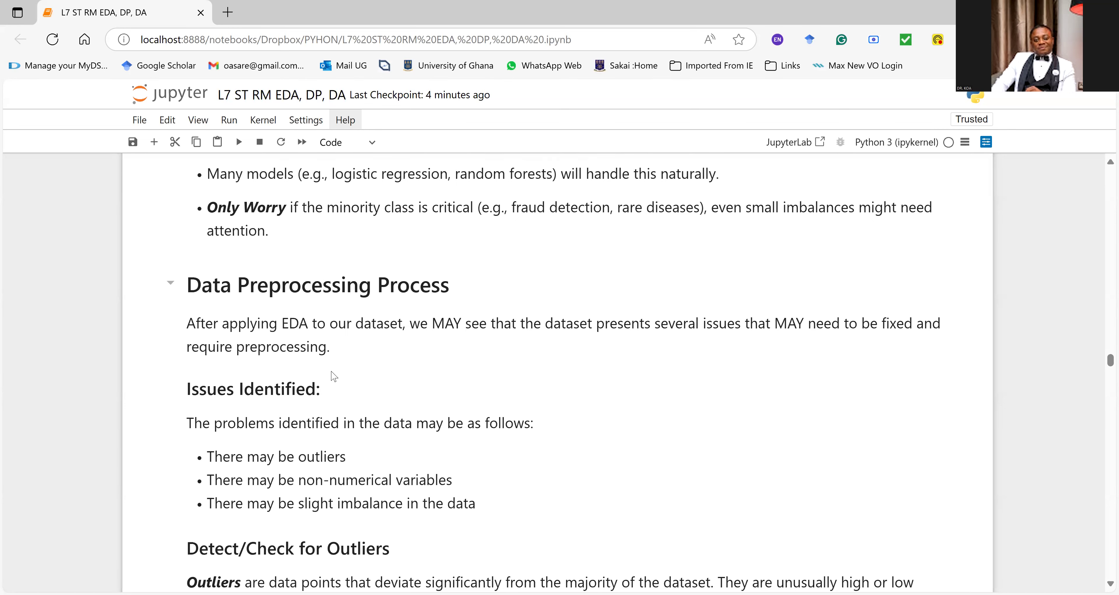
pyautogui.scroll(-1, 333, 376)
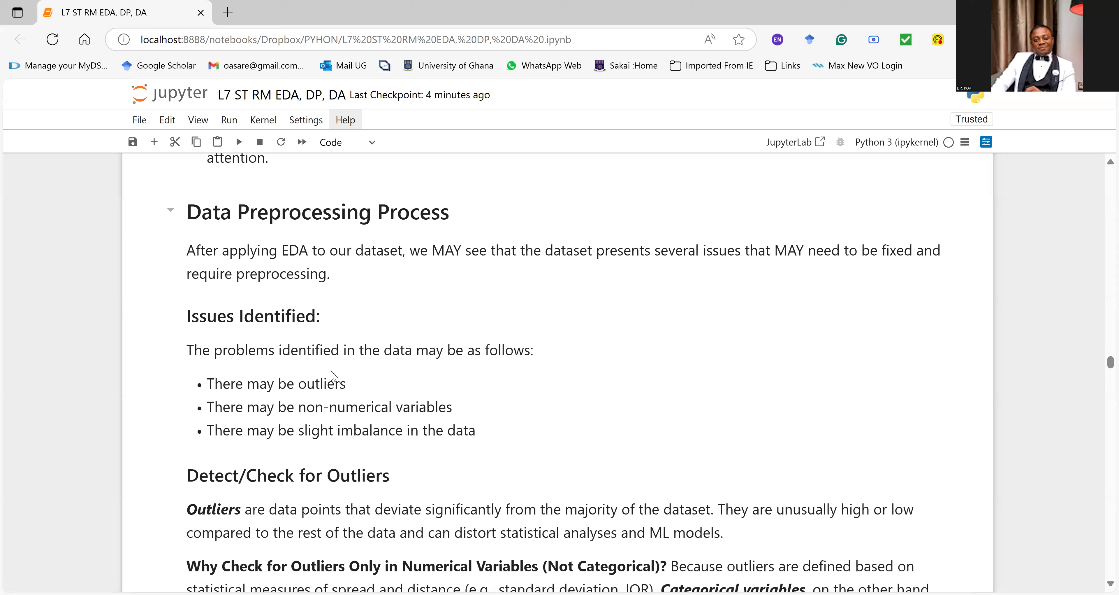
pyautogui.scroll(-1, 333, 376)
pyautogui.moveTo(340, 309); pyautogui.dragTo(296, 307)
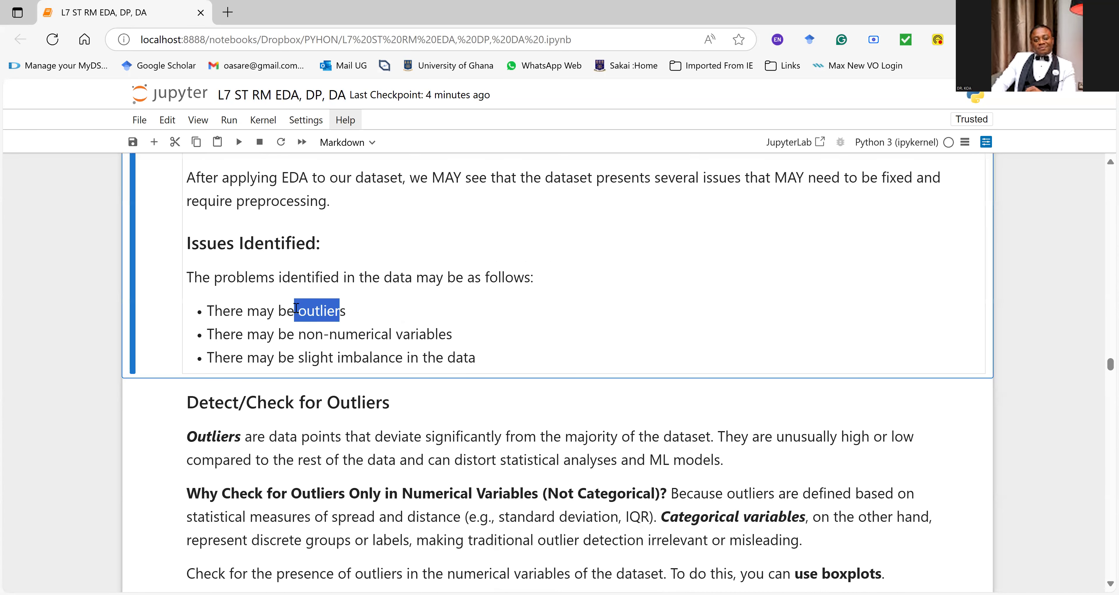
pyautogui.moveTo(455, 333); pyautogui.dragTo(301, 330)
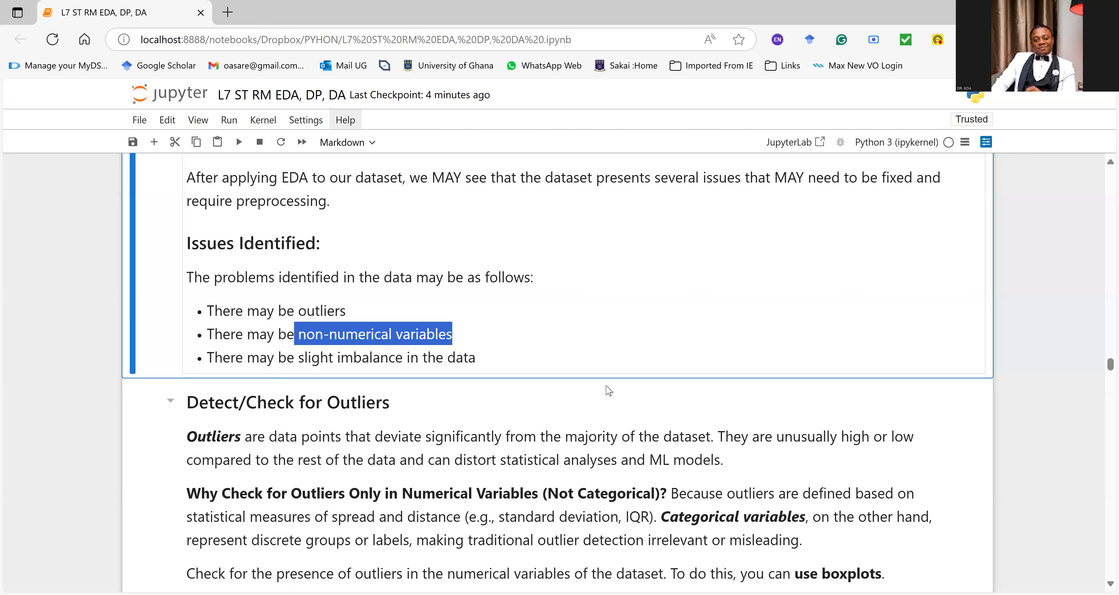
pyautogui.click(469, 358)
pyautogui.moveTo(469, 358); pyautogui.dragTo(329, 358)
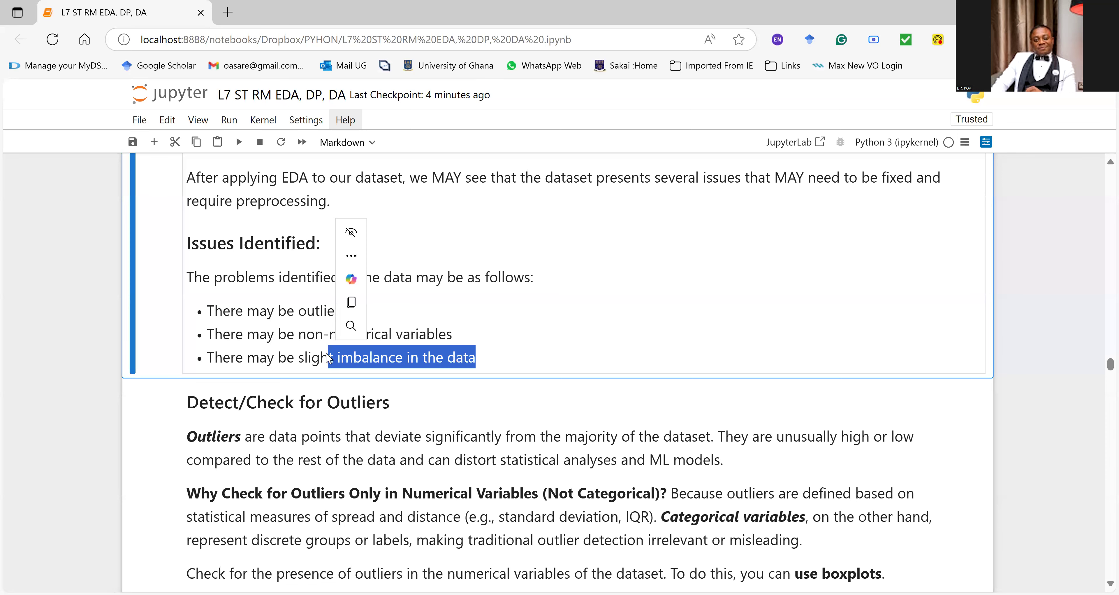
pyautogui.scroll(-1, 290, 354)
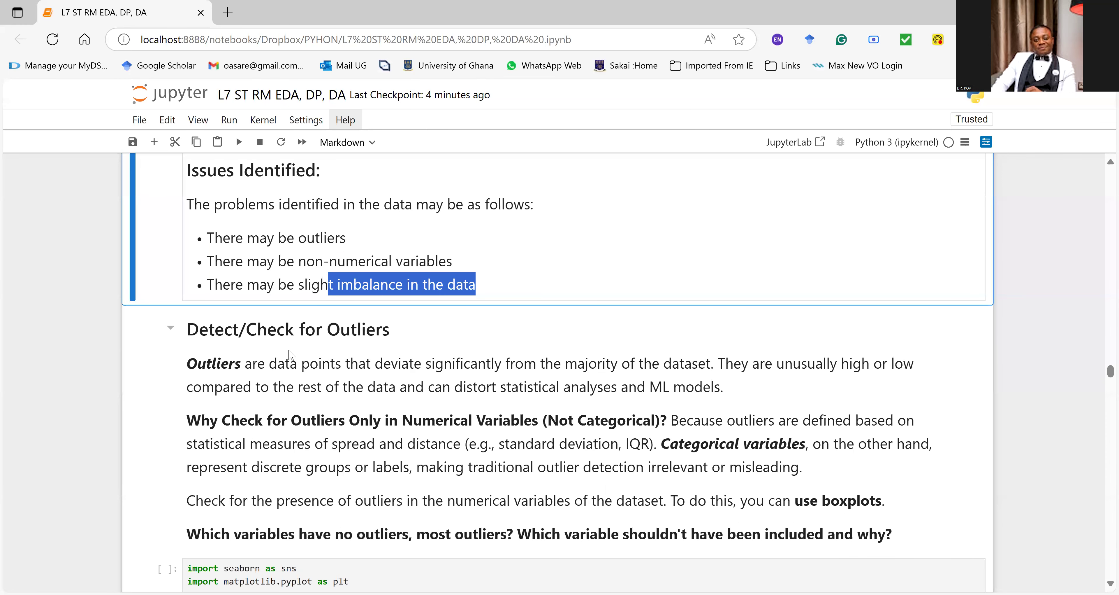
# Step: Draw red sample points over the outliers section and circle the nearby group and the distant point in blue
pyautogui.scroll(-1, 293, 357)
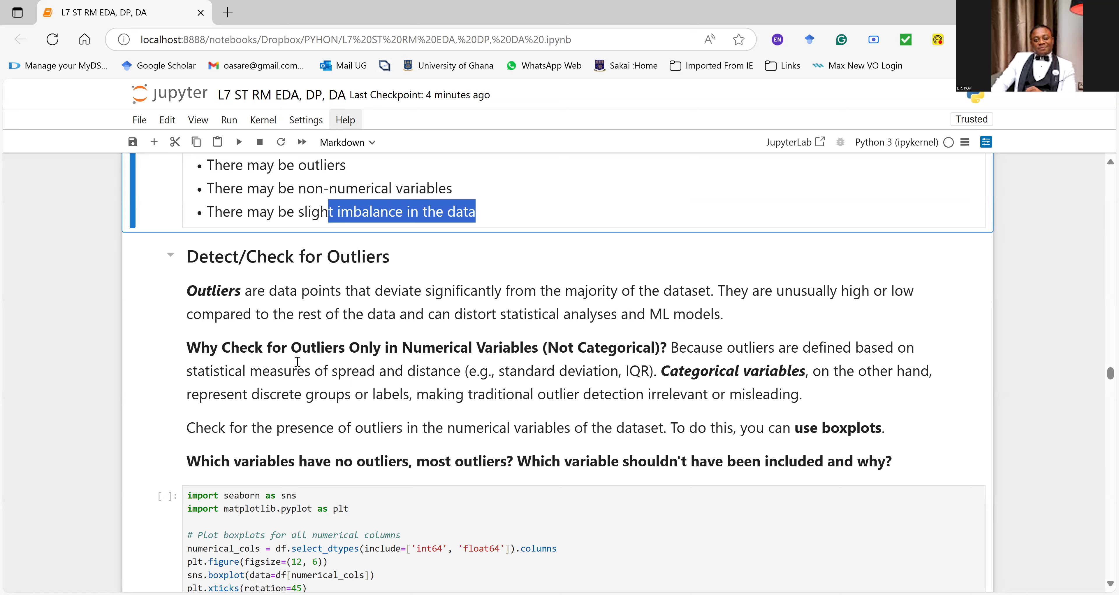
pyautogui.click(409, 169)
pyautogui.moveTo(586, 245); pyautogui.dragTo(591, 246)
pyautogui.moveTo(659, 211)
pyautogui.mouseDown()
pyautogui.moveTo(655, 219)
pyautogui.moveTo(660, 210)
pyautogui.mouseUp()
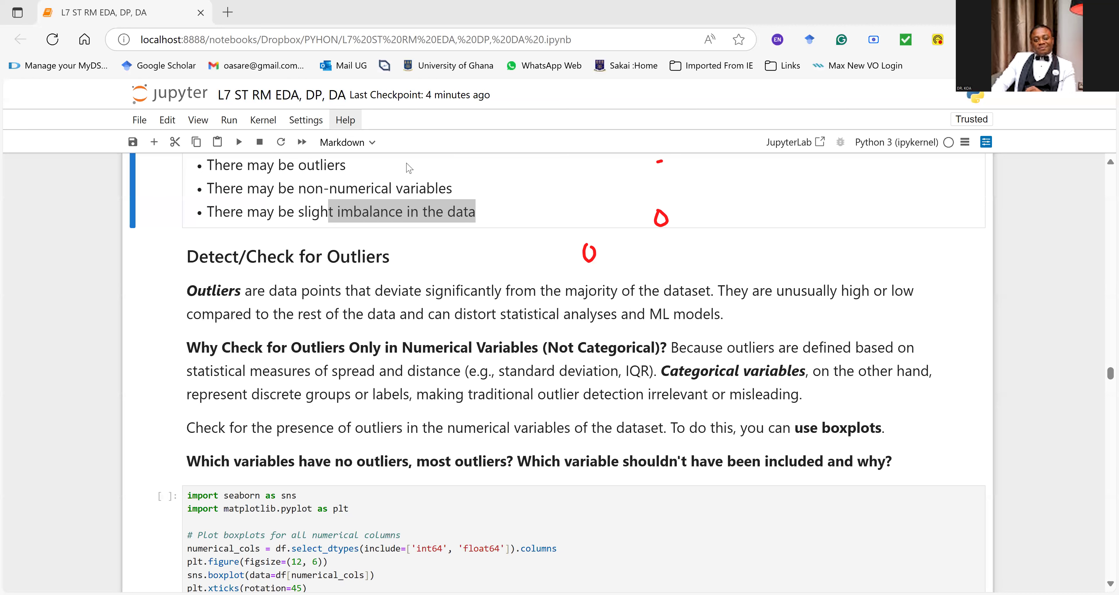
pyautogui.moveTo(706, 111)
pyautogui.mouseDown()
pyautogui.moveTo(716, 118)
pyautogui.moveTo(703, 113)
pyautogui.mouseUp()
pyautogui.moveTo(711, 93); pyautogui.dragTo(718, 90)
pyautogui.moveTo(700, 193); pyautogui.dragTo(678, 197)
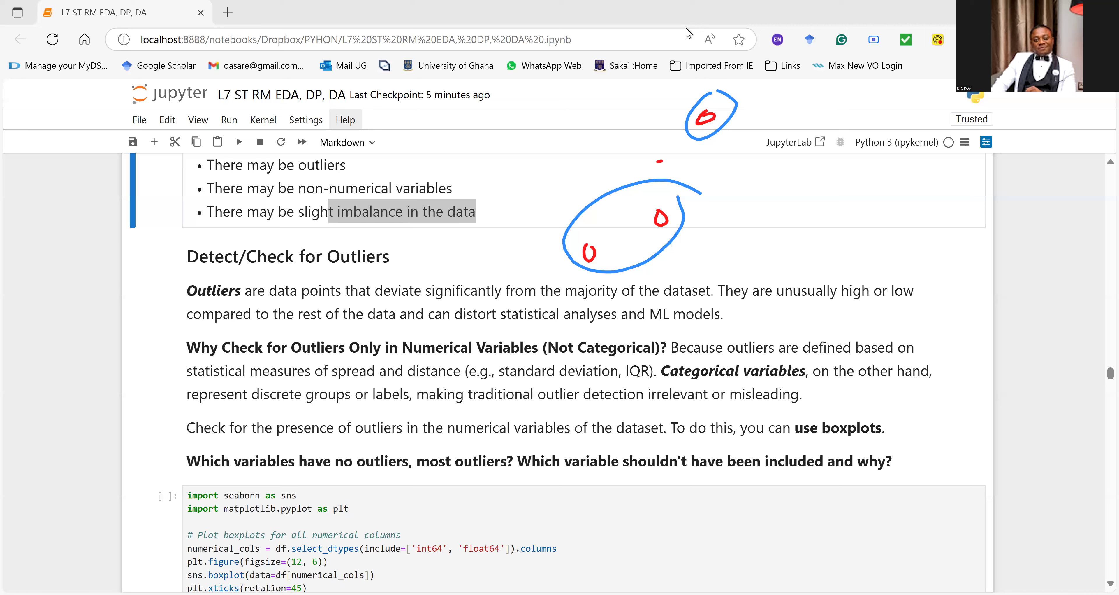
# Step: Circle the pink outlier point in blue, draw two blue lines through the sample points, and clear the annotations
pyautogui.moveTo(891, 199)
pyautogui.mouseDown()
pyautogui.moveTo(864, 235)
pyautogui.moveTo(915, 178)
pyautogui.mouseUp()
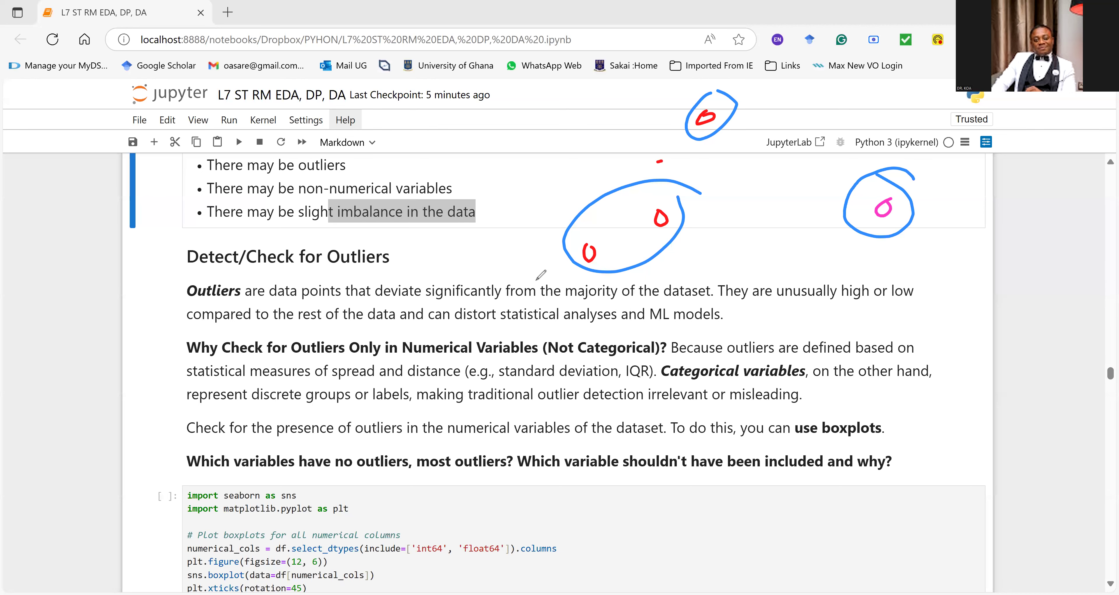
pyautogui.moveTo(519, 323)
pyautogui.mouseDown()
pyautogui.moveTo(580, 280)
pyautogui.moveTo(718, 96)
pyautogui.mouseUp()
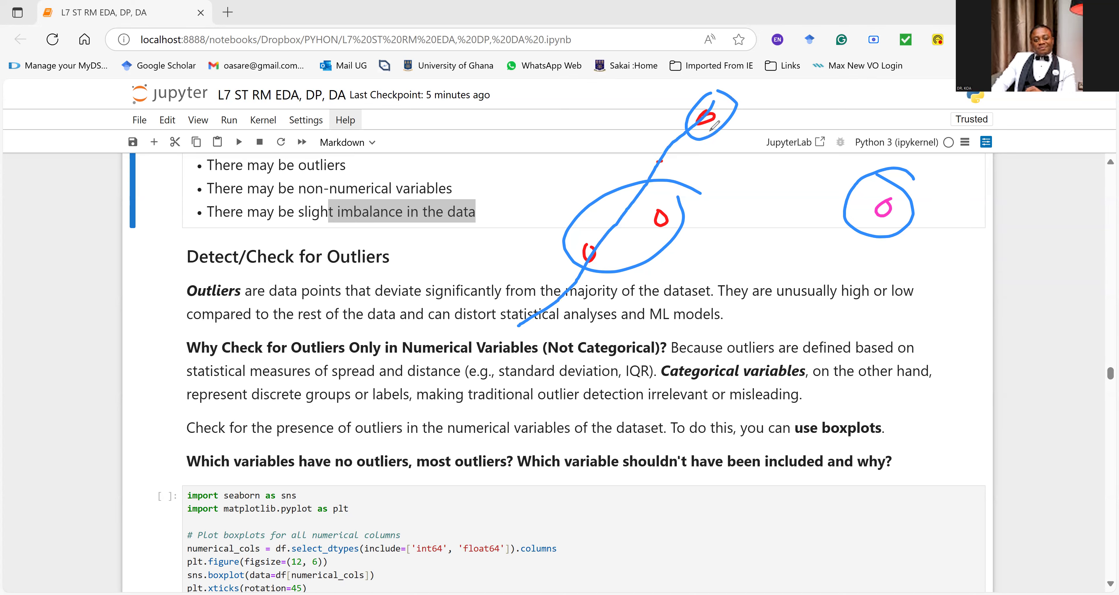
pyautogui.moveTo(435, 313)
pyautogui.mouseDown()
pyautogui.moveTo(630, 238)
pyautogui.moveTo(826, 189)
pyautogui.mouseUp()
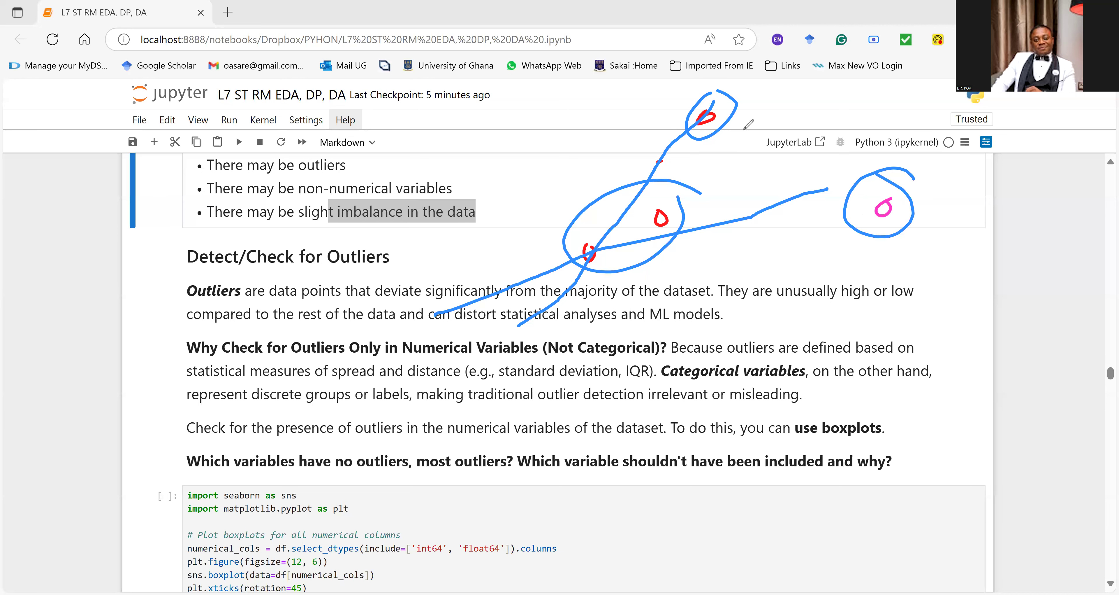
pyautogui.moveTo(738, 116); pyautogui.dragTo(769, 116)
pyautogui.click(370, 326)
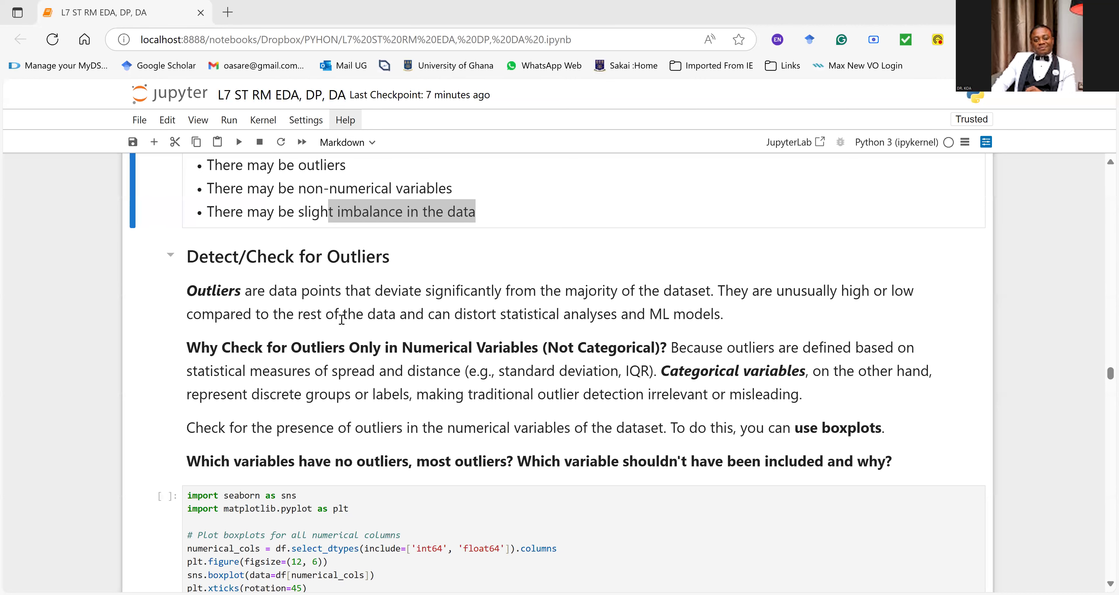
# Step: Run the seaborn cell that plots boxplots for all int64 and float64 columns of the dataset
pyautogui.scroll(-2, 342, 319)
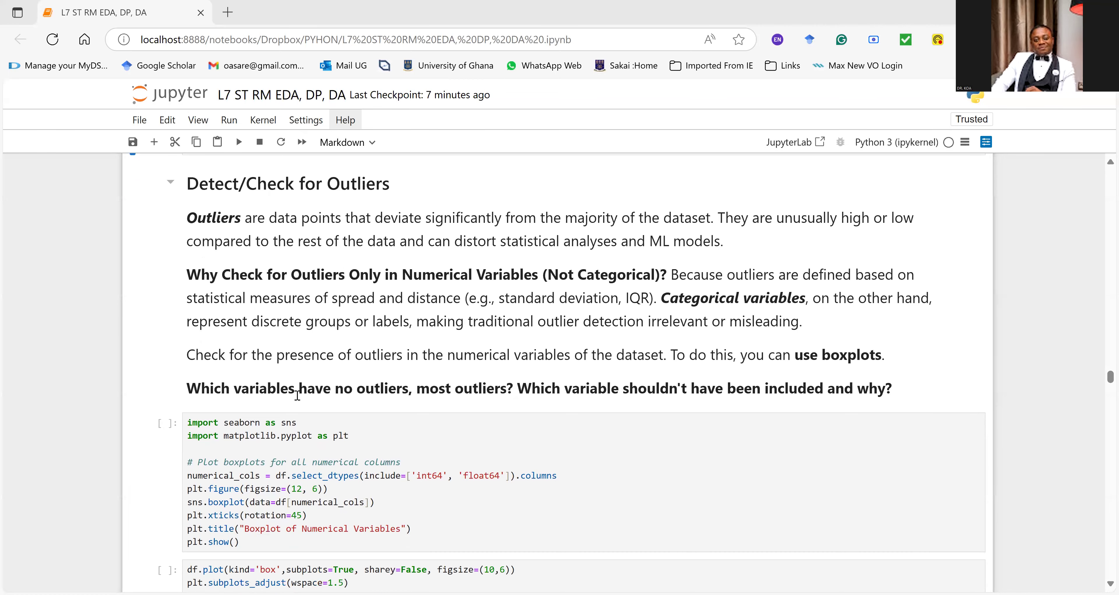
pyautogui.click(234, 438)
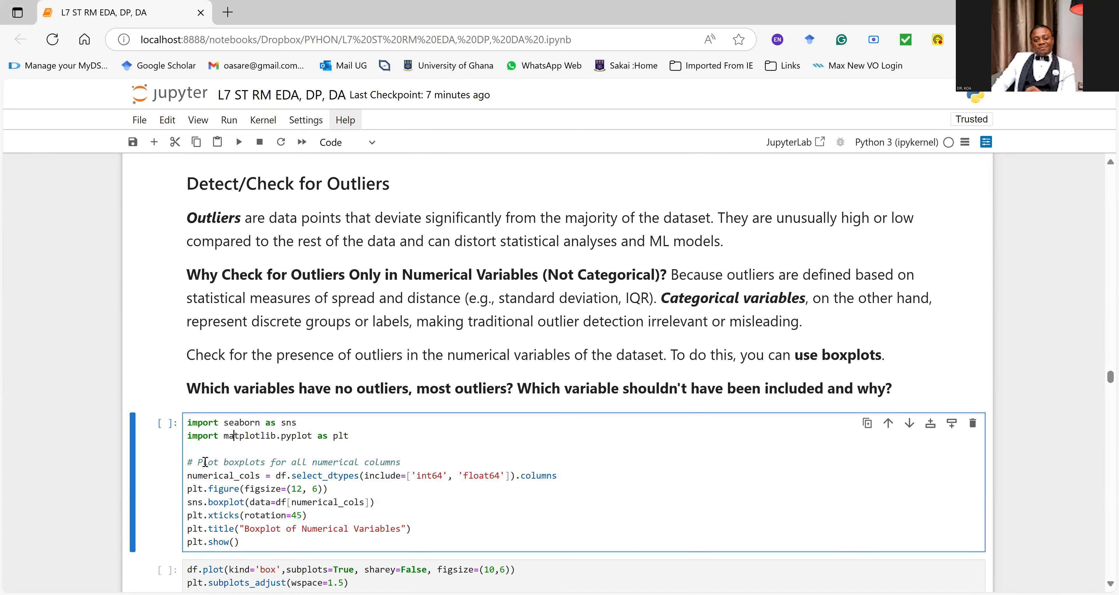
pyautogui.moveTo(205, 462); pyautogui.dragTo(393, 460)
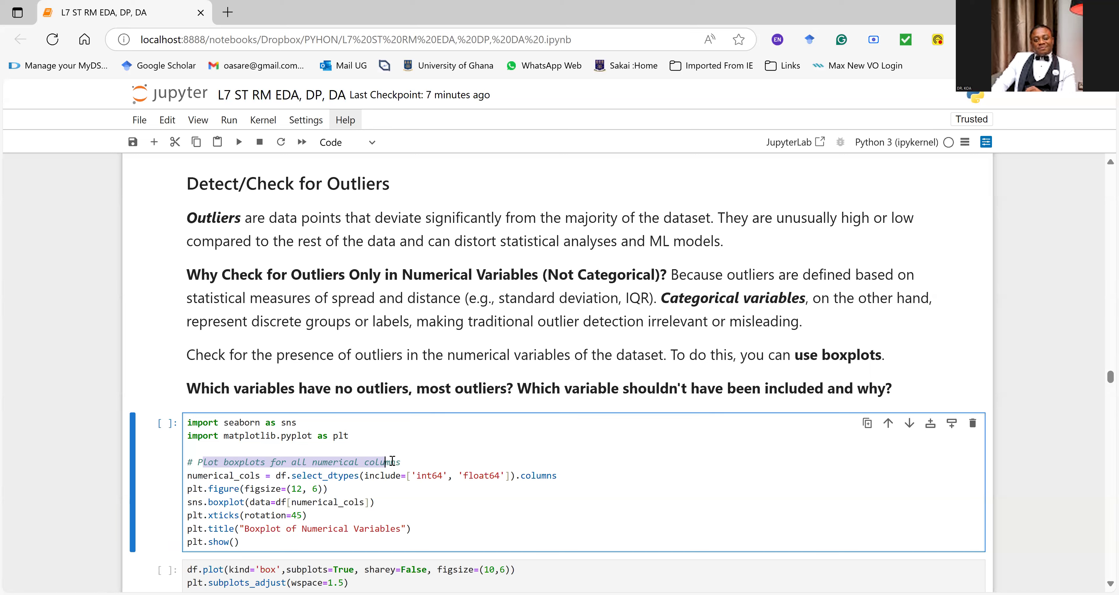
pyautogui.click(359, 511)
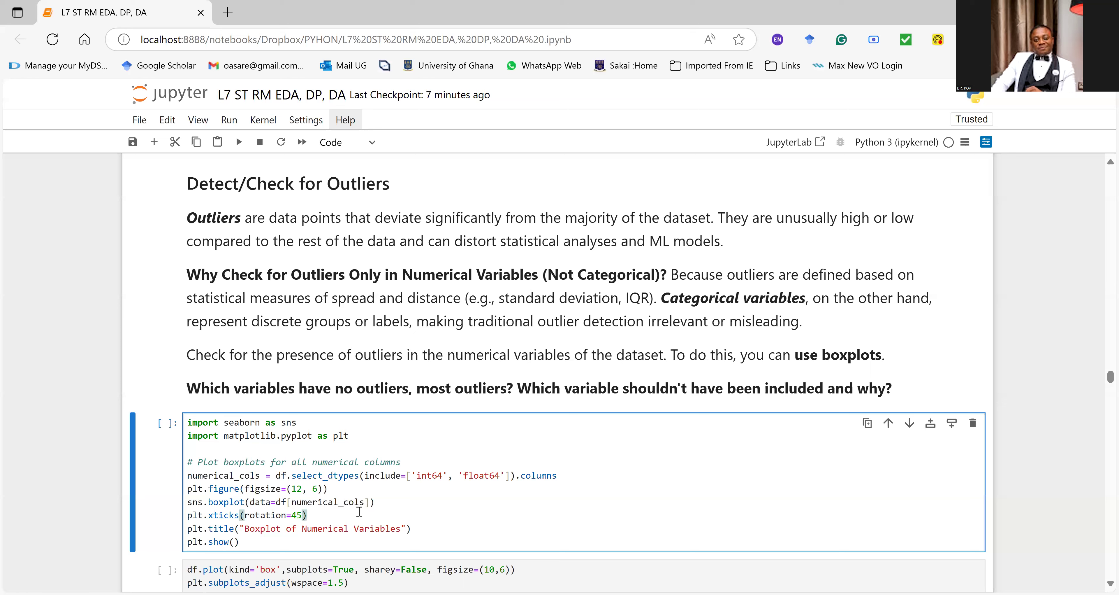
pyautogui.hotkey('ctrl', 'Return')
# Step: Examine the Boxplot of Numerical Variables against the question of which variables have no outliers, most outliers or shouldn't be included
pyautogui.scroll(-3, 409, 475)
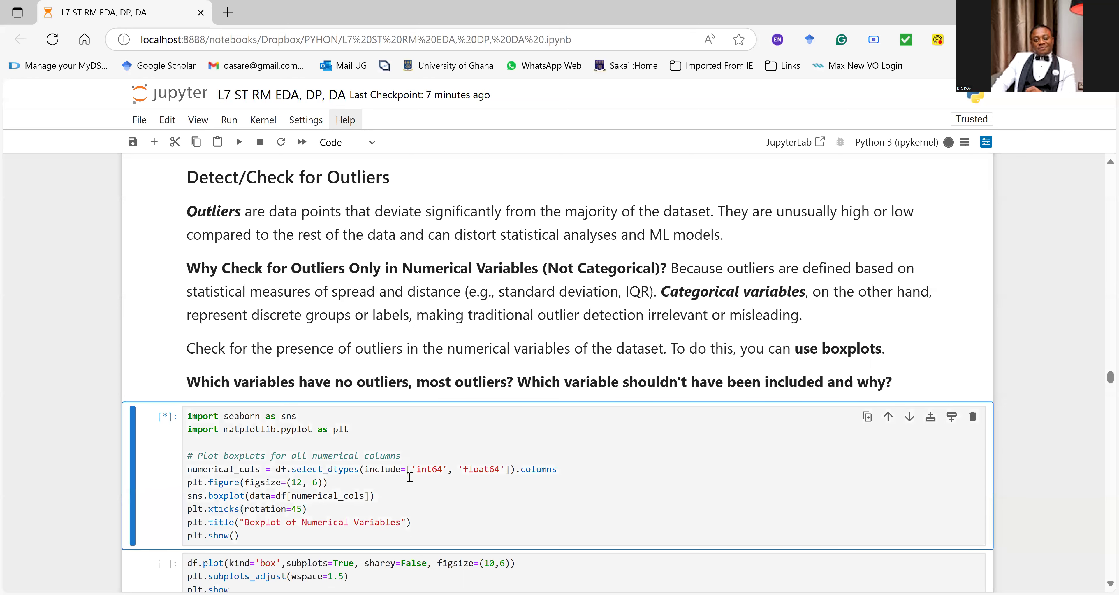
pyautogui.scroll(-3, 392, 447)
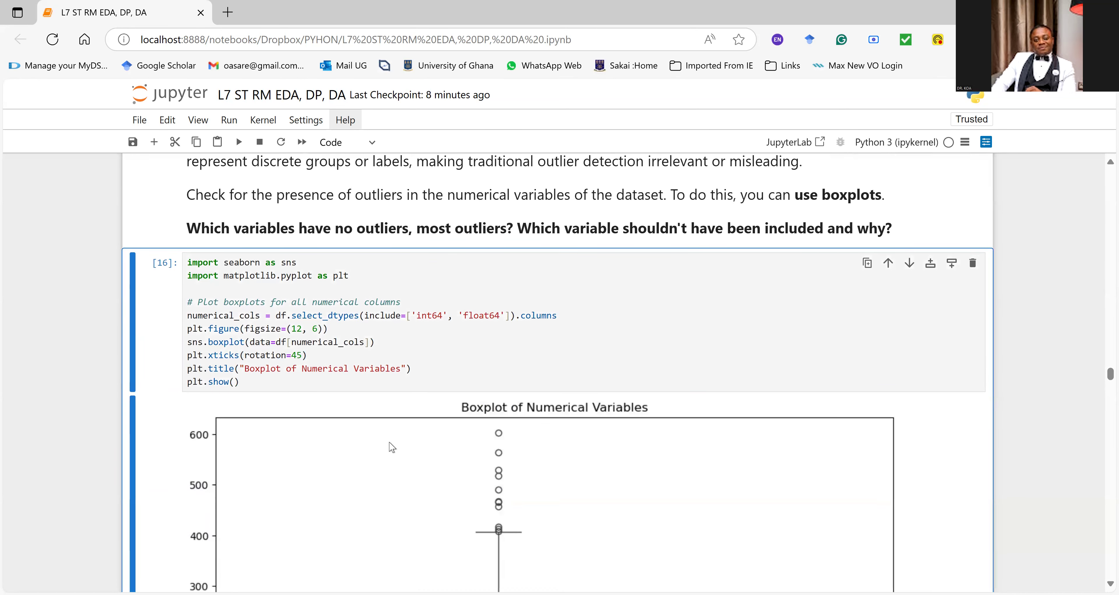
pyautogui.scroll(-2, 393, 447)
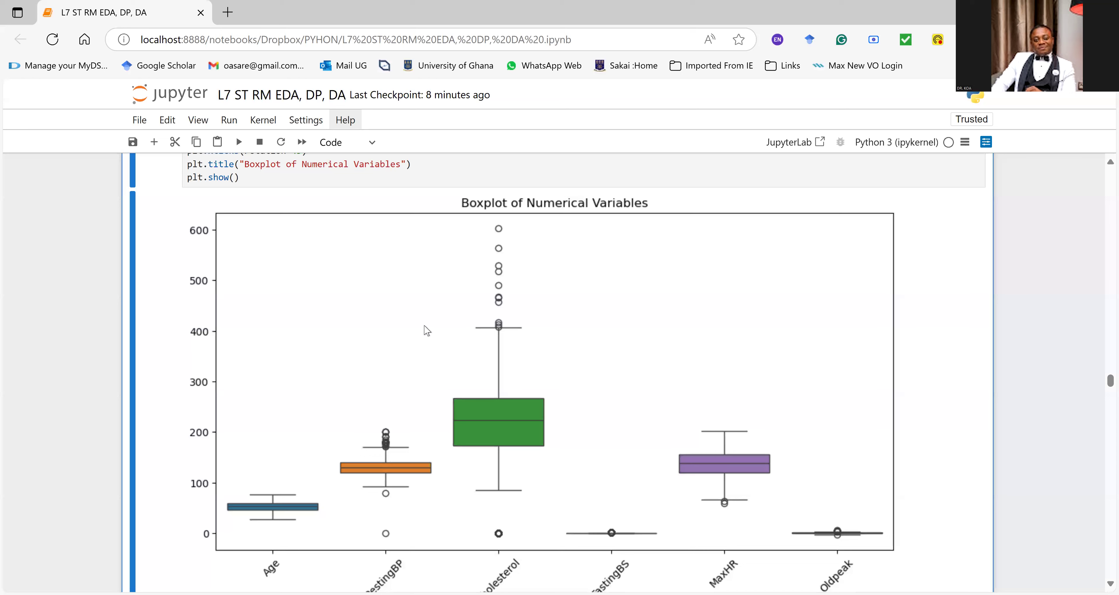
pyautogui.scroll(-2, 427, 330)
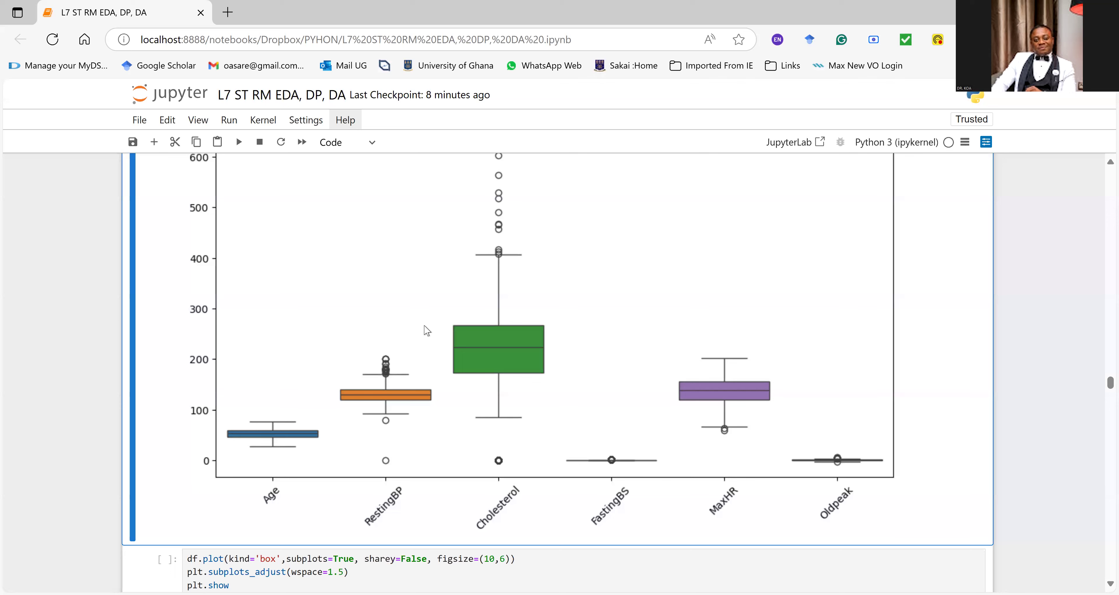
pyautogui.scroll(5, 383, 300)
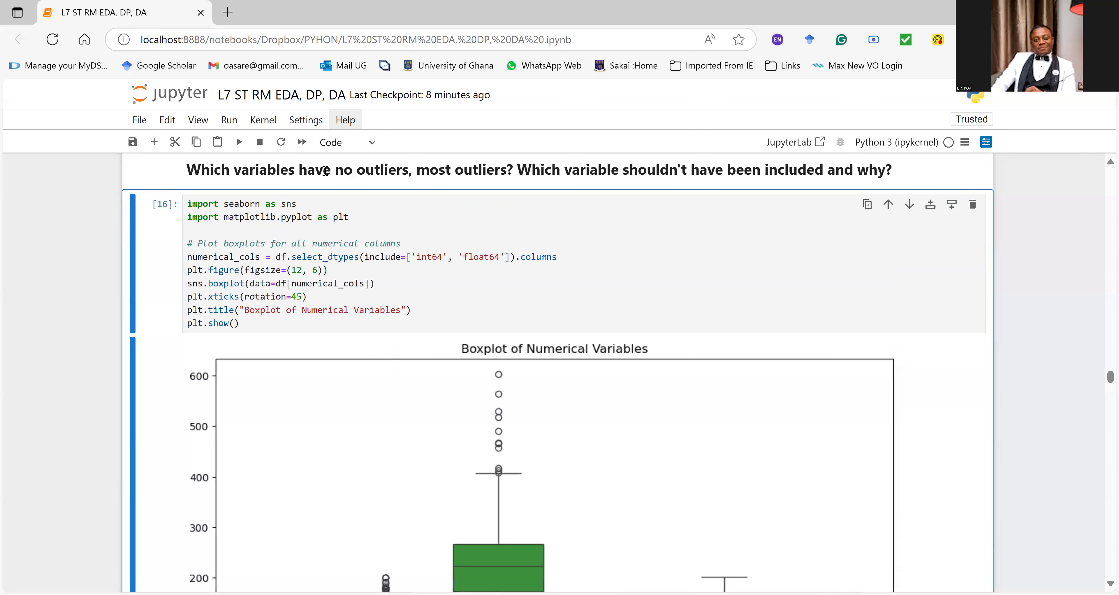
pyautogui.scroll(-2, 330, 173)
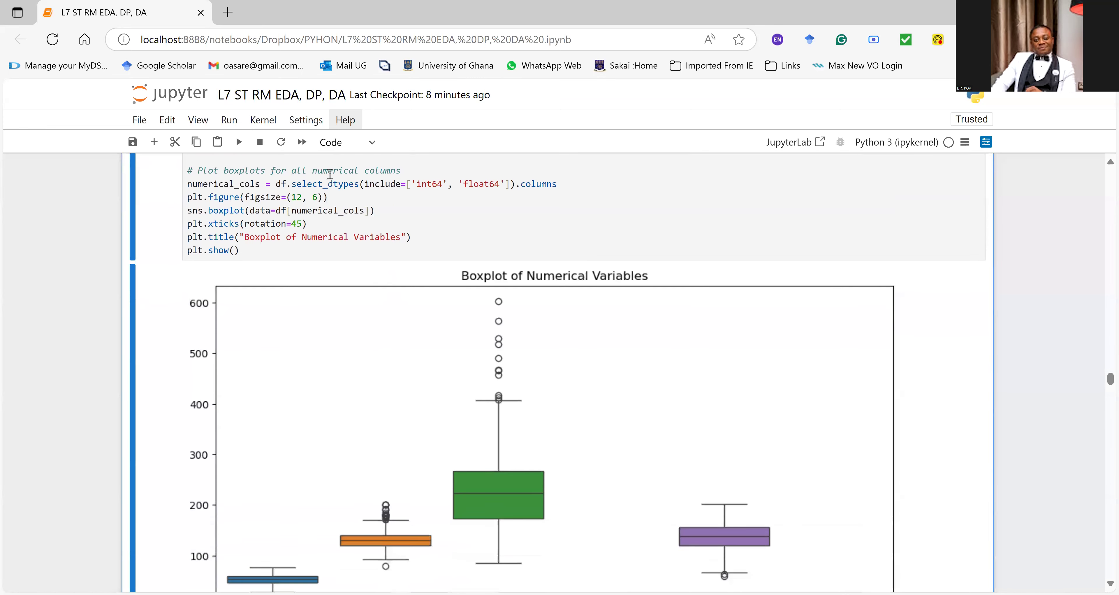
pyautogui.scroll(-2, 330, 173)
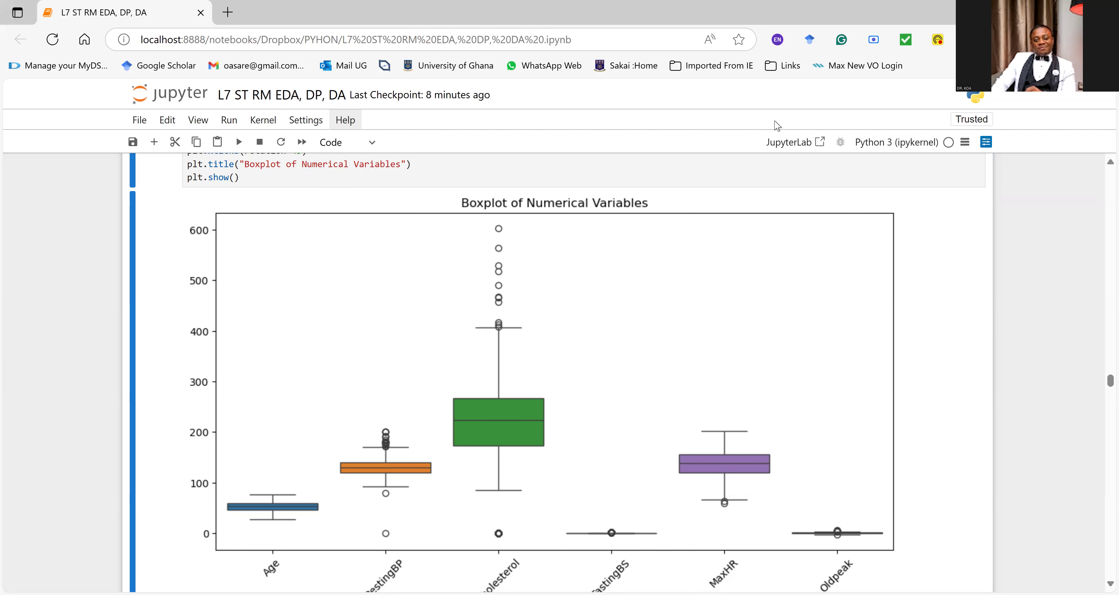
# Step: Run the df.plot cell that draws a separate boxplot subplot for each numerical column with wspace=1.5
pyautogui.scroll(-5, 474, 477)
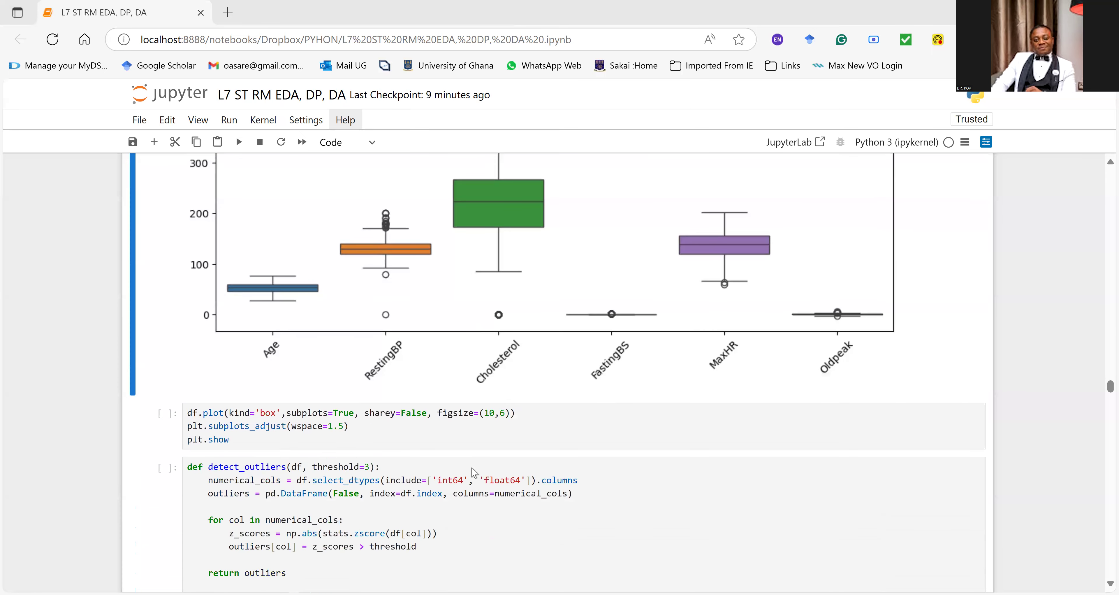
pyautogui.click(299, 415)
pyautogui.scroll(-2, 296, 410)
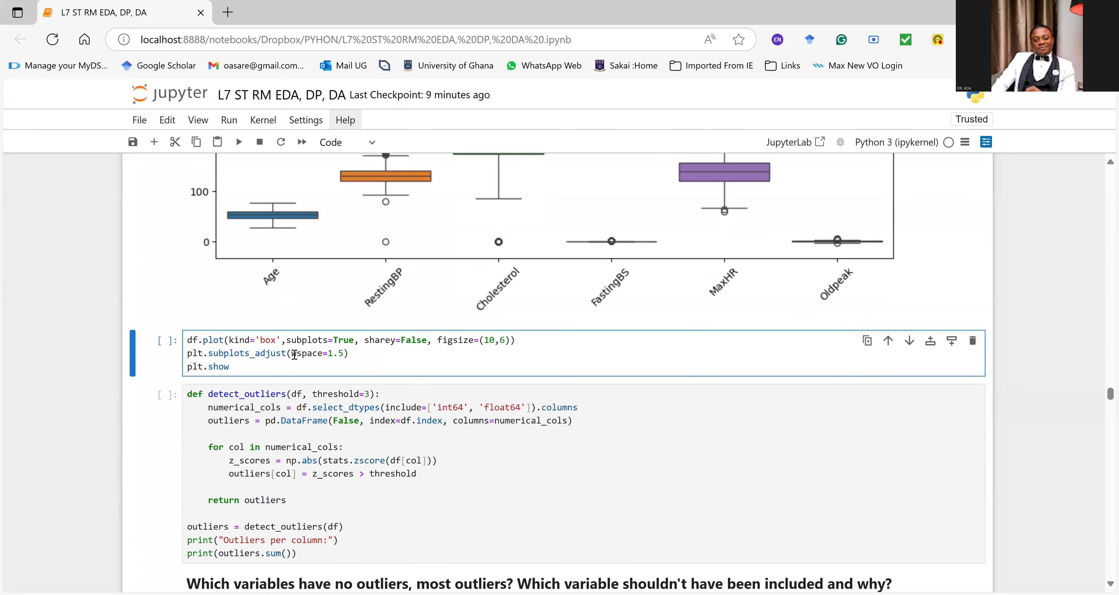
pyautogui.hotkey('ctrl', 'Return')
pyautogui.scroll(-3, 359, 389)
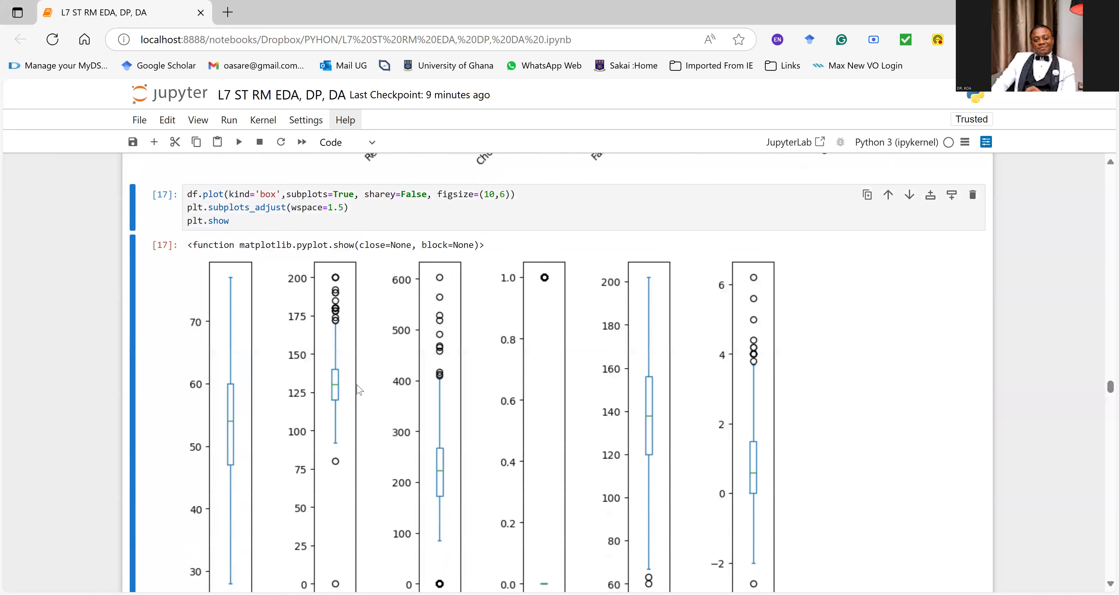
pyautogui.scroll(-2, 359, 389)
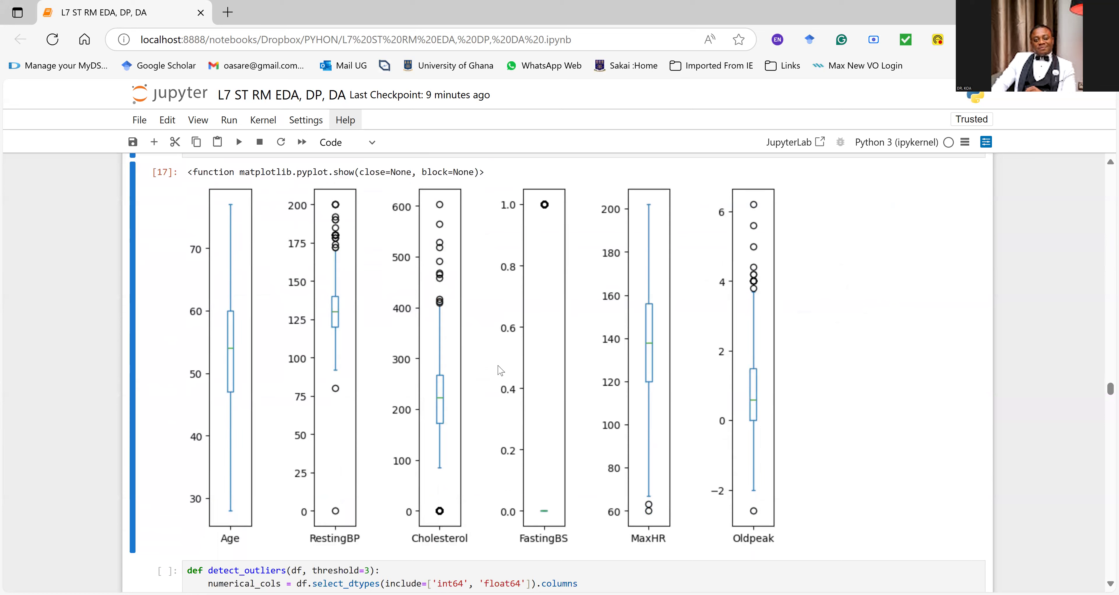
# Step: Run the detect_outliers cell that flags z-scores above a threshold of 3 in the int64 and float64 columns, and inspect its output
pyautogui.scroll(-5, 558, 421)
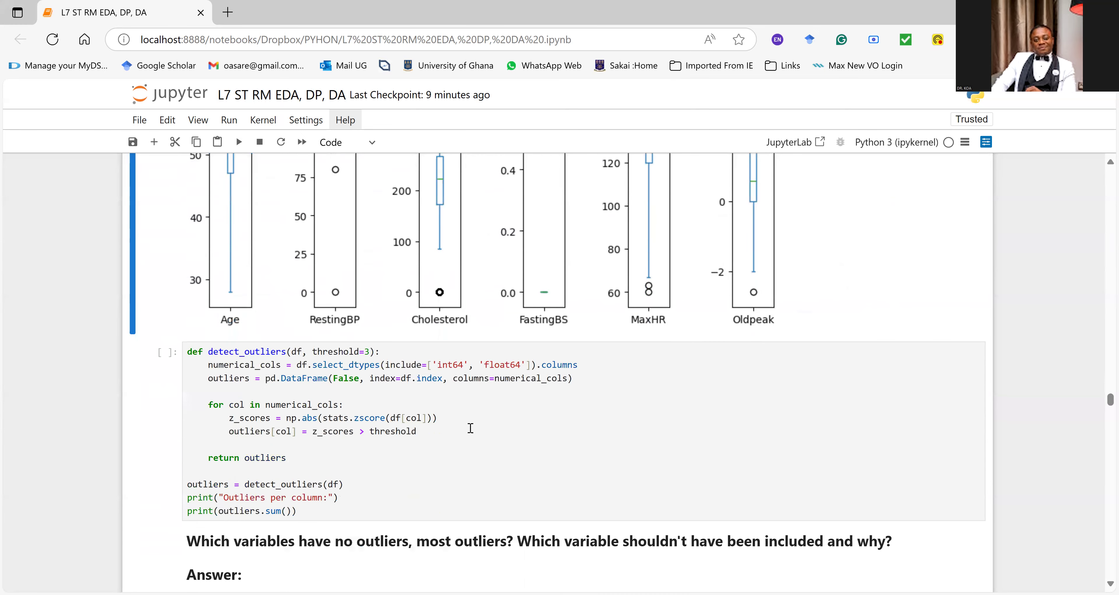
pyautogui.click(405, 432)
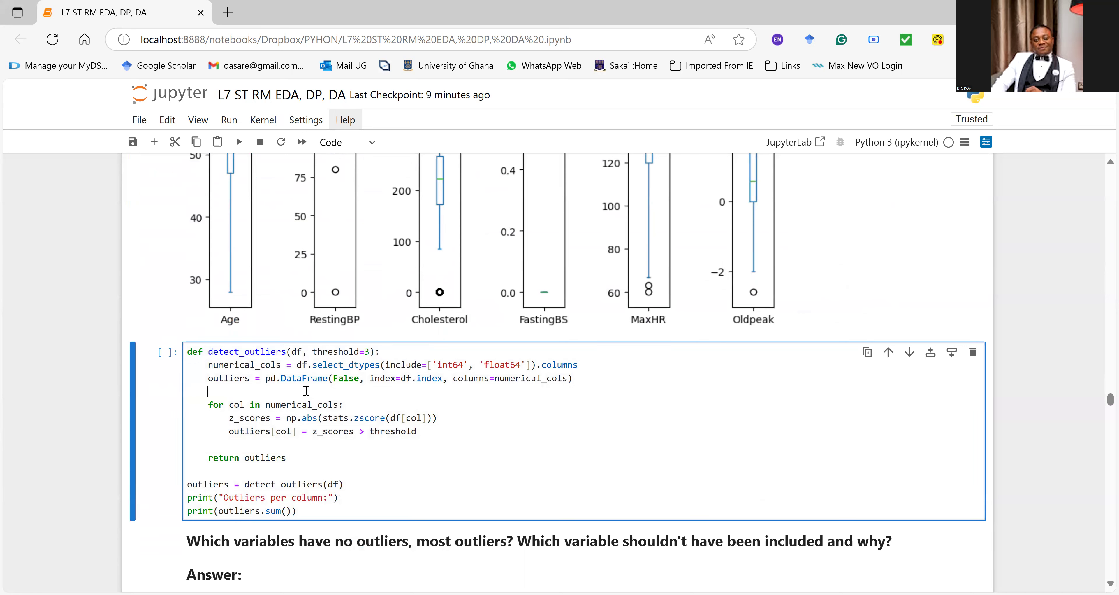
pyautogui.moveTo(193, 352); pyautogui.dragTo(364, 418)
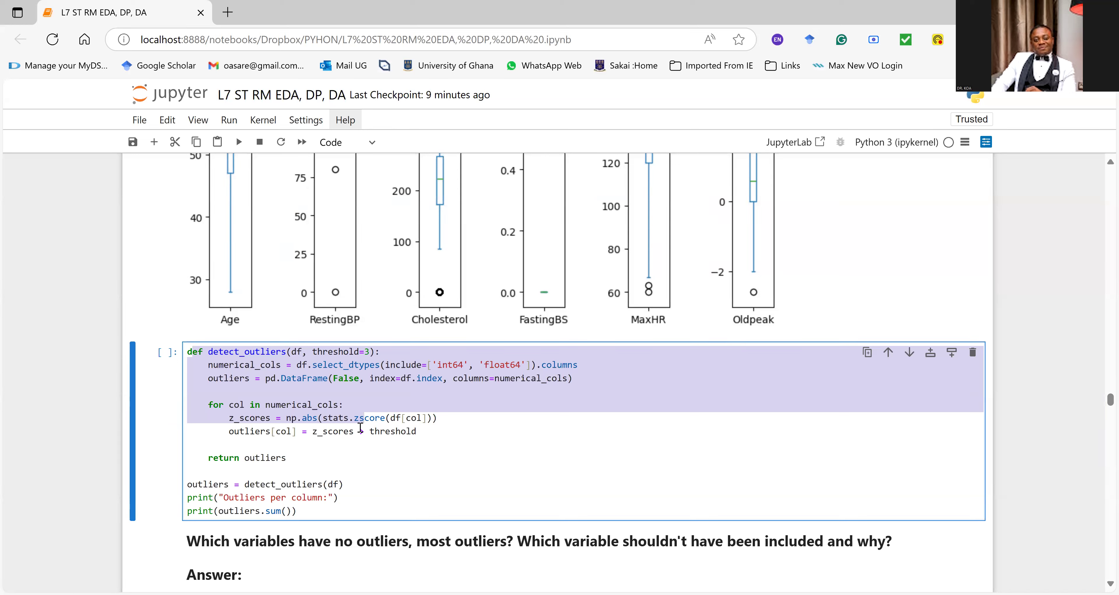
pyautogui.click(344, 466)
pyautogui.hotkey('ctrl', 'Return')
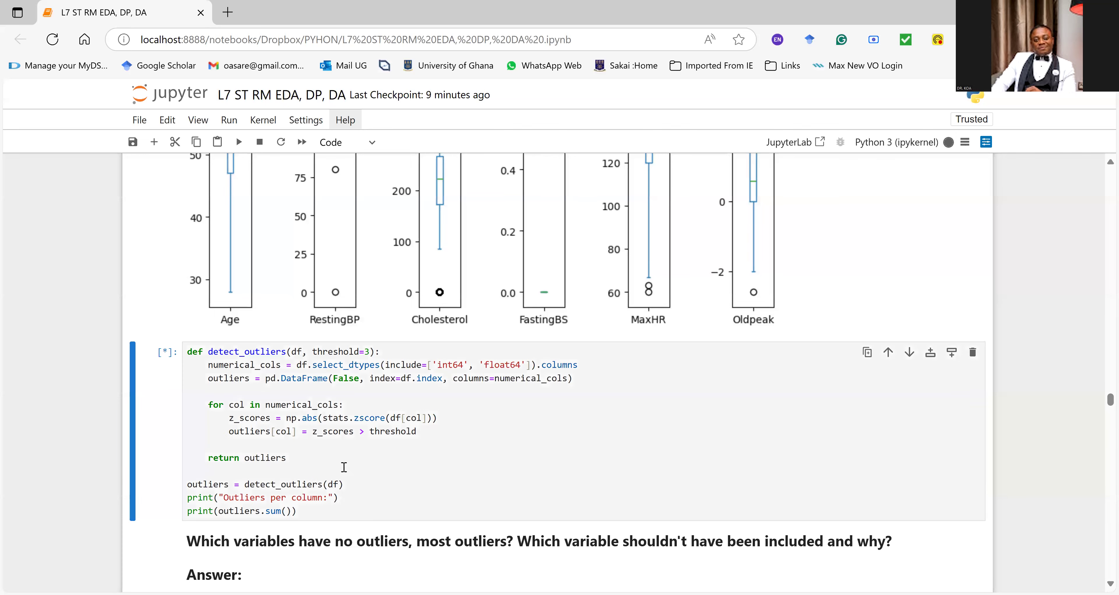
pyautogui.click(329, 443)
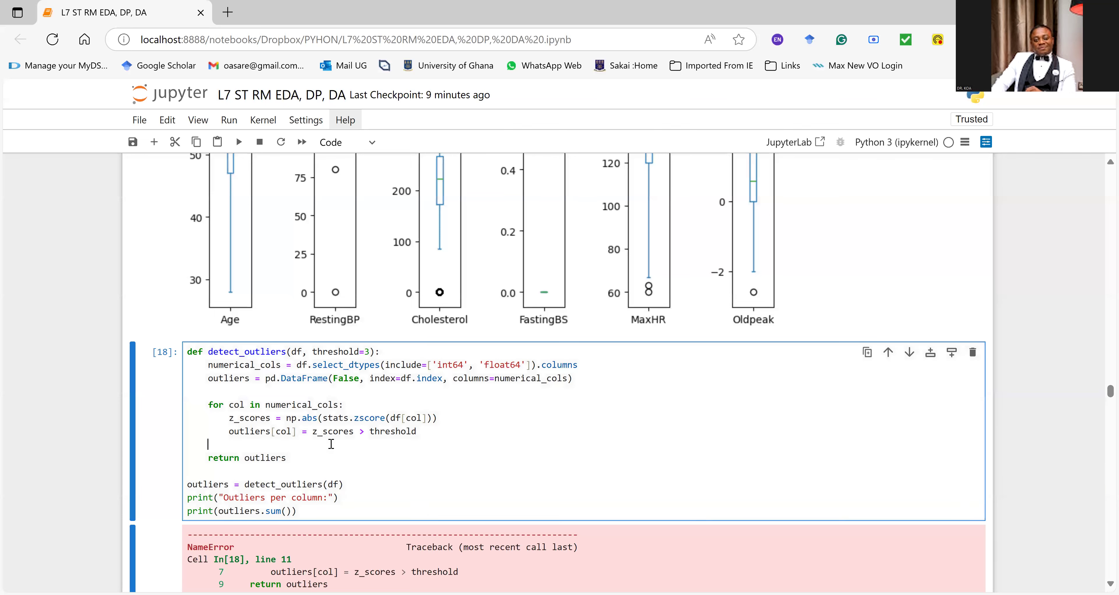
pyautogui.scroll(-5, 331, 443)
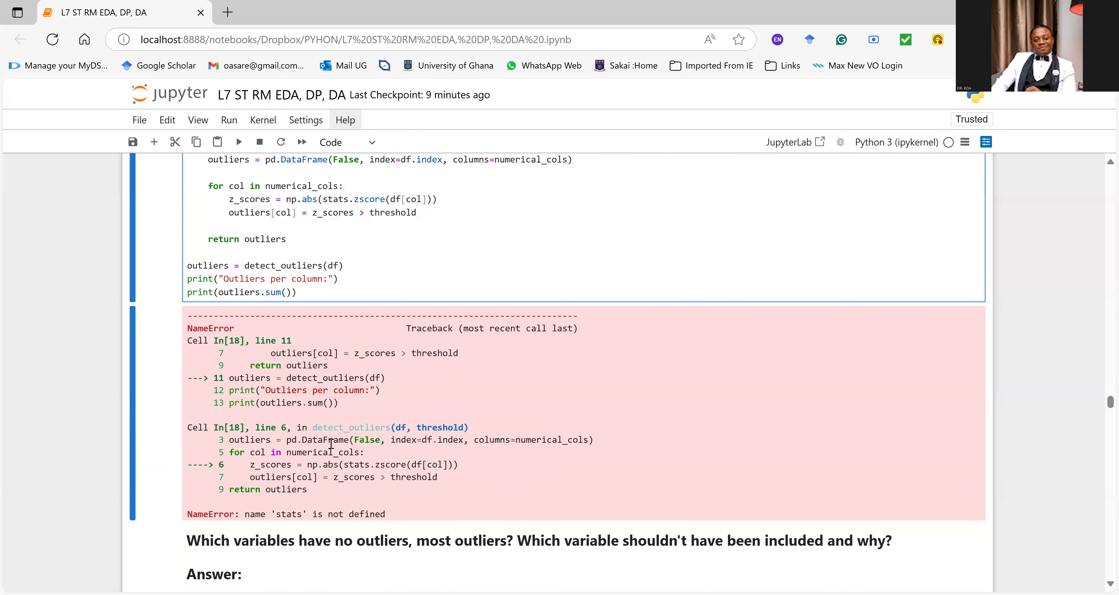
# Step: Switch to DeepSeek and submit the notebook's detect_outliers code as a new chat message
pyautogui.scroll(2, 331, 443)
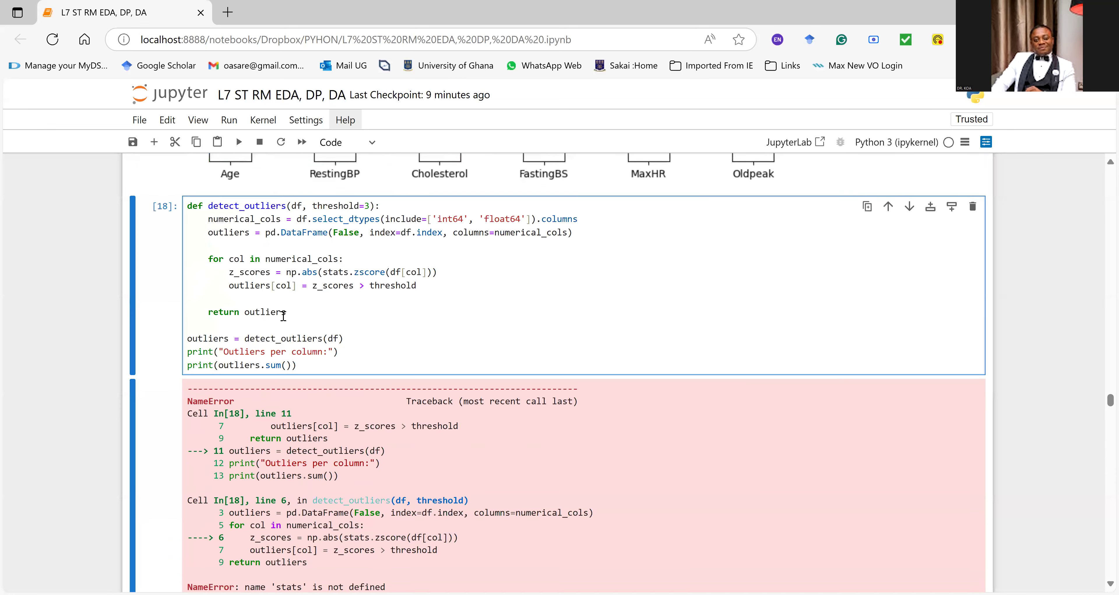
pyautogui.scroll(5, 293, 334)
pyautogui.scroll(8, 293, 334)
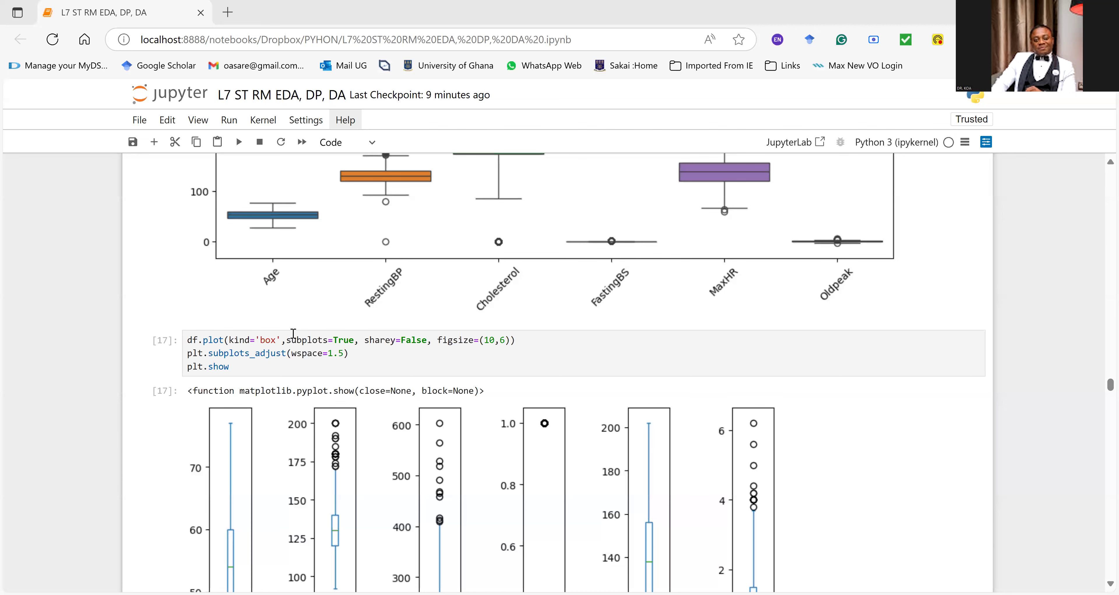
pyautogui.scroll(-12, 293, 333)
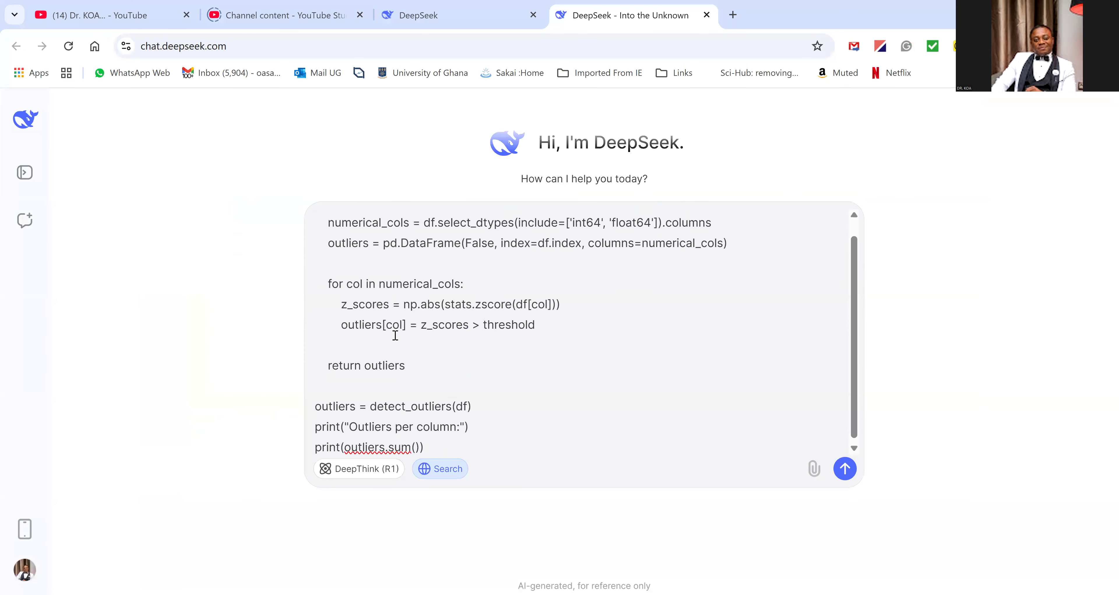
pyautogui.press('Return')
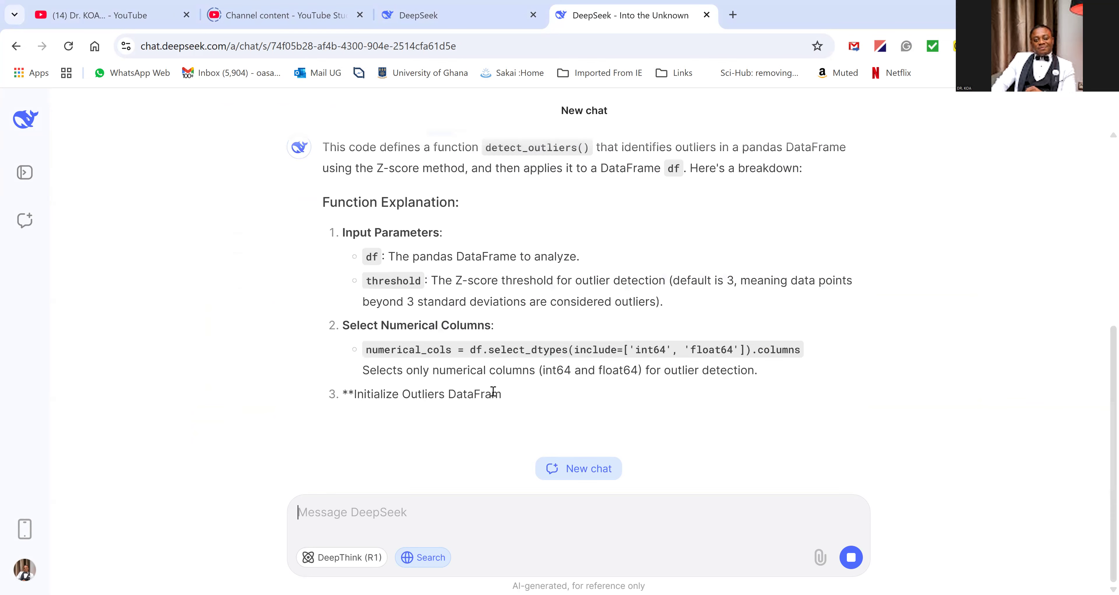
# Step: Stop DeepSeek's response, replace the submitted message with the traceback ending in "NameError: name 'stats' is not defined", and resend it
pyautogui.click(851, 557)
pyautogui.scroll(3, 779, 364)
pyautogui.click(860, 309)
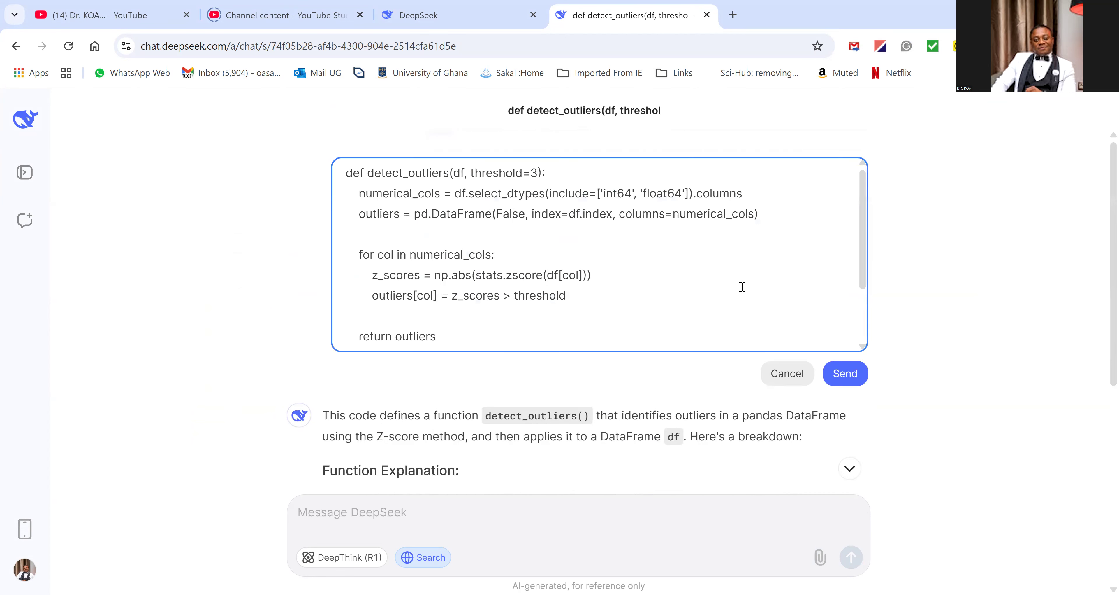
pyautogui.hotkey('ctrl', 'a')
pyautogui.hotkey('ctrl', 'v')
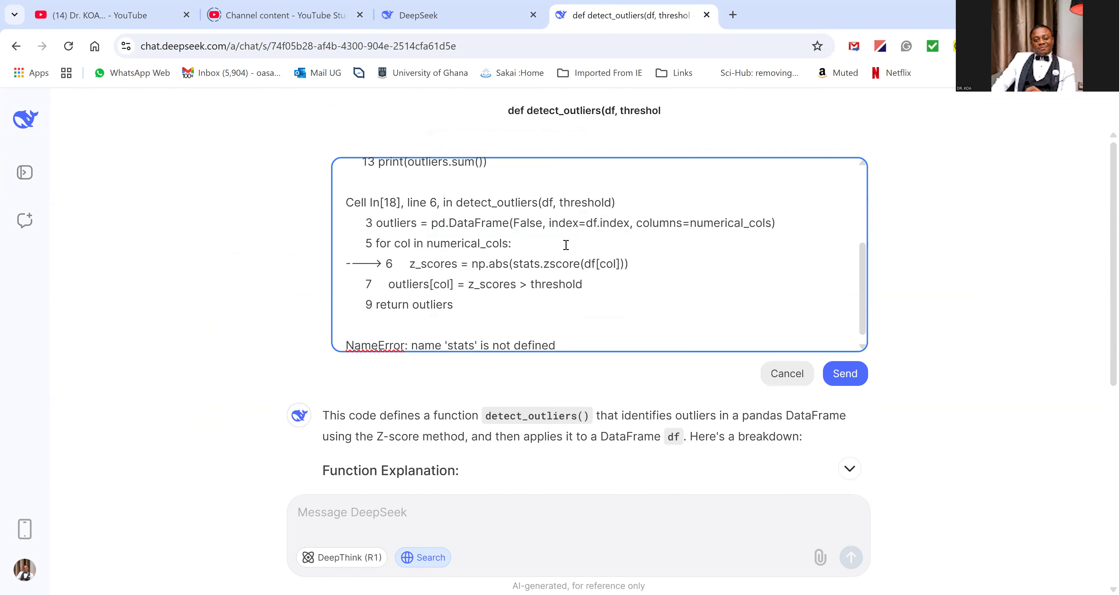
pyautogui.press('Return')
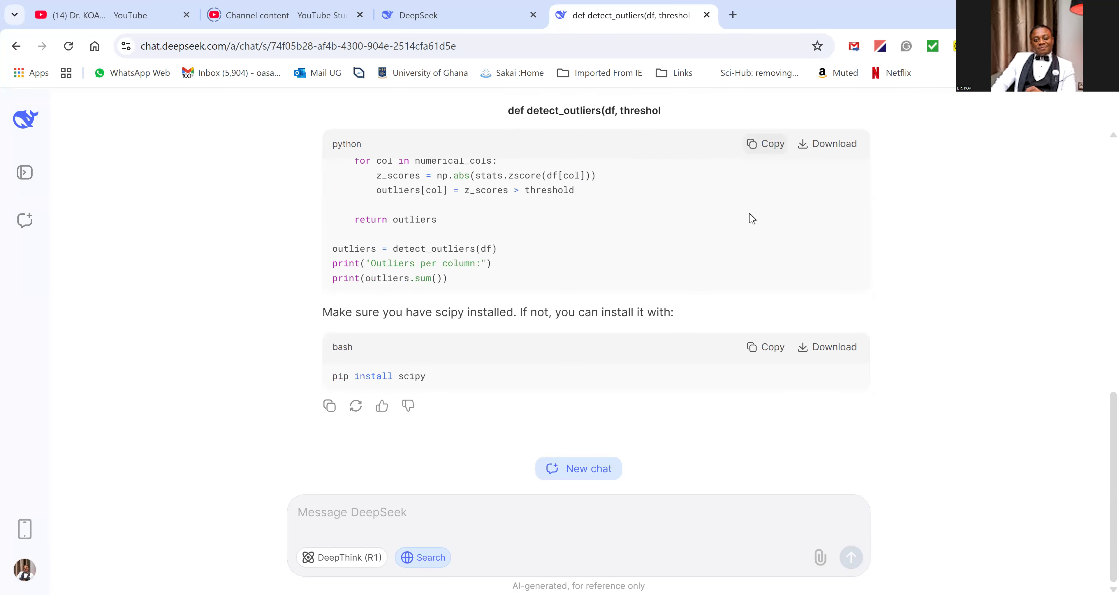
# Step: Copy DeepSeek's corrected code with "from scipy import stats", replace the notebook's detect_outliers cell with it, and run the cell
pyautogui.scroll(5, 738, 264)
pyautogui.click(773, 240)
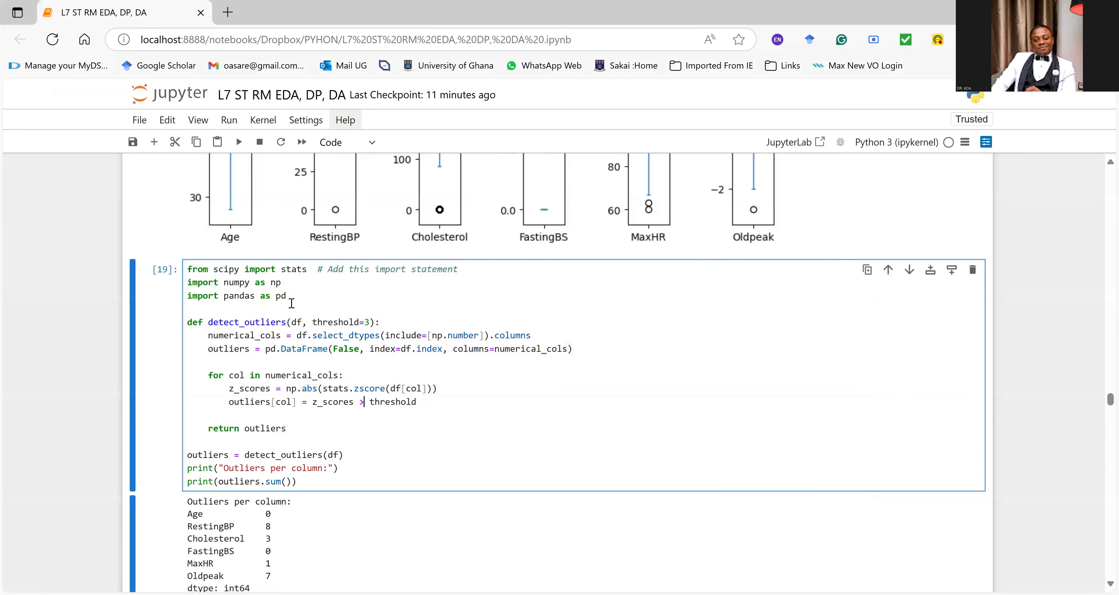
pyautogui.click(276, 282)
# Step: Highlight the "from scipy import stats" line in the corrected detect_outliers cell and run the cell again
pyautogui.click(265, 321)
pyautogui.tripleClick(308, 268)
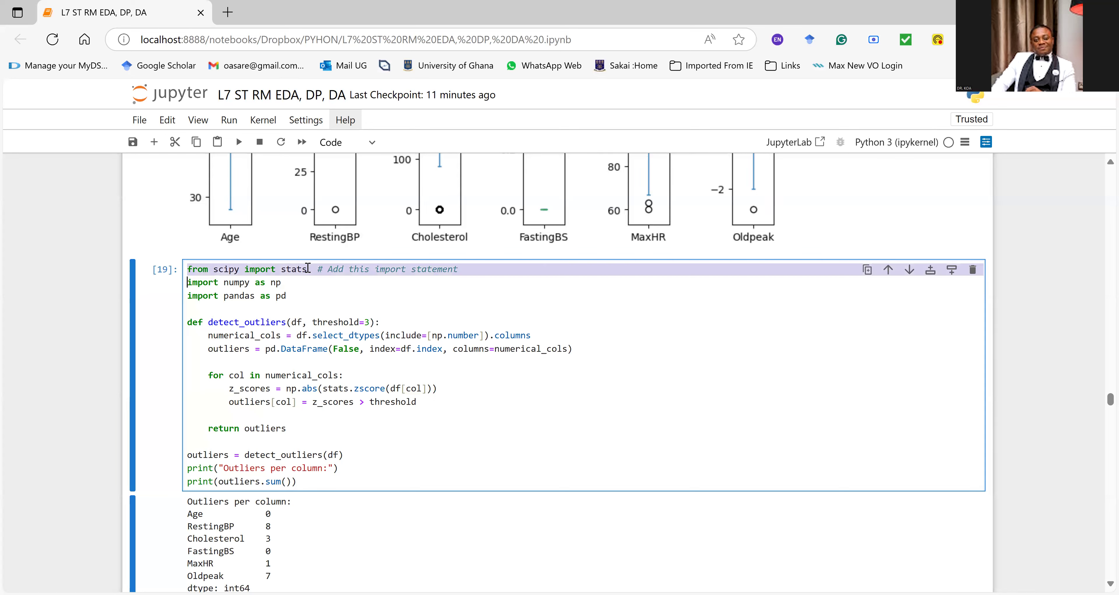
pyautogui.click(304, 287)
pyautogui.click(294, 357)
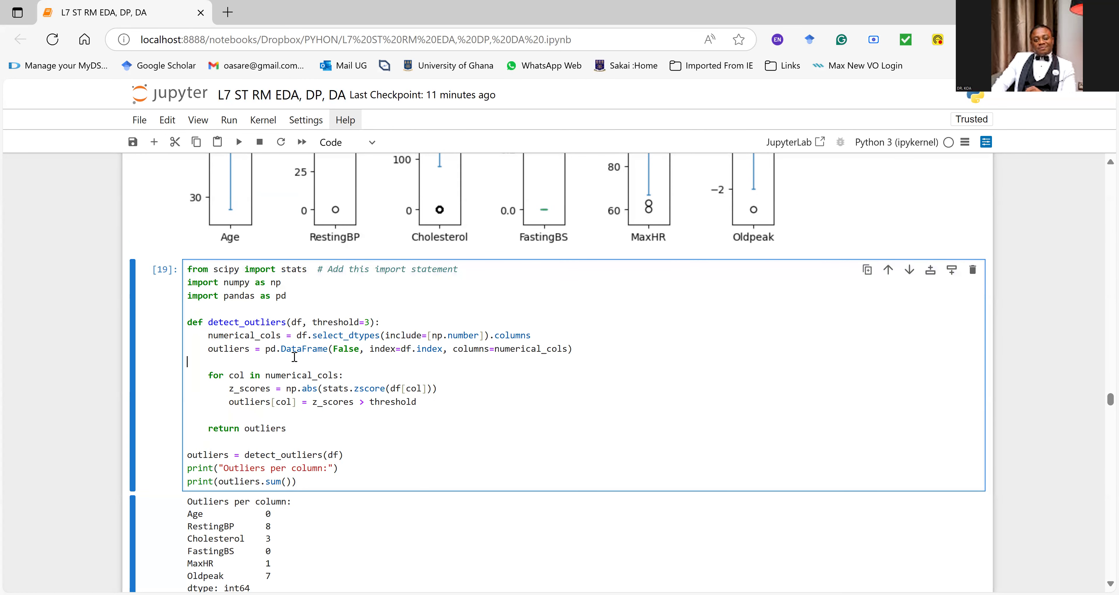
pyautogui.press('Escape')
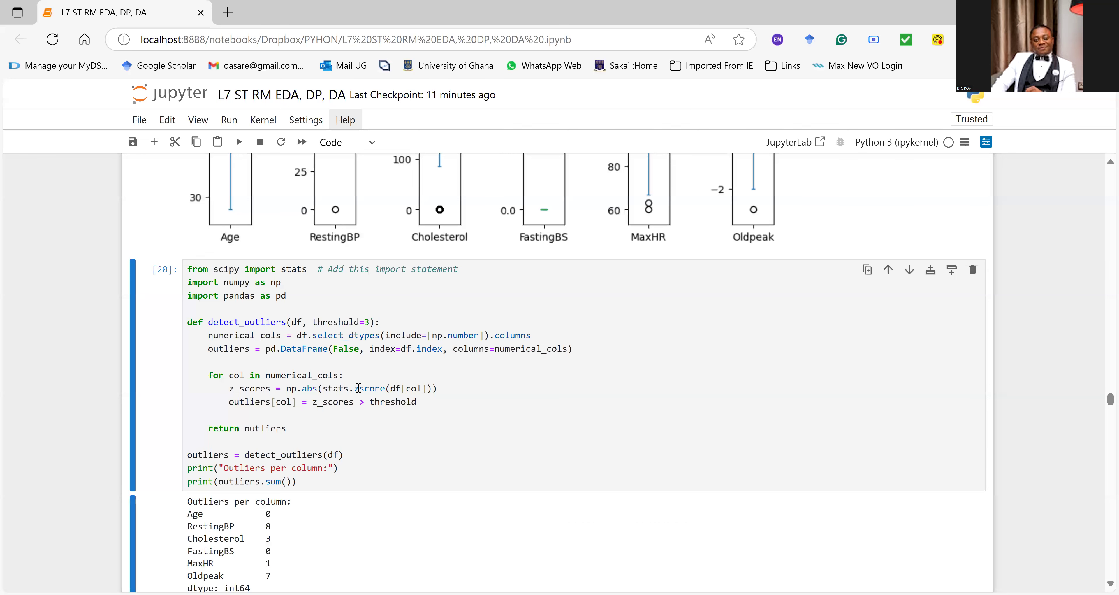
# Step: Highlight the whole Outliers per column output below the detect_outliers cell to review it, and clear the selection
pyautogui.scroll(-3, 358, 388)
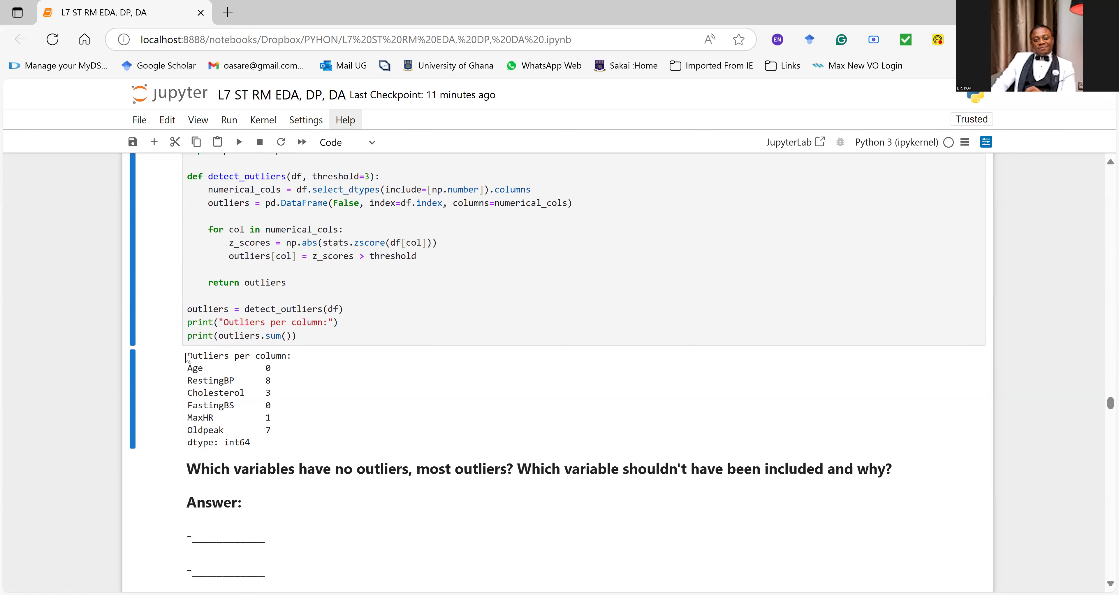
pyautogui.moveTo(197, 354); pyautogui.dragTo(312, 449)
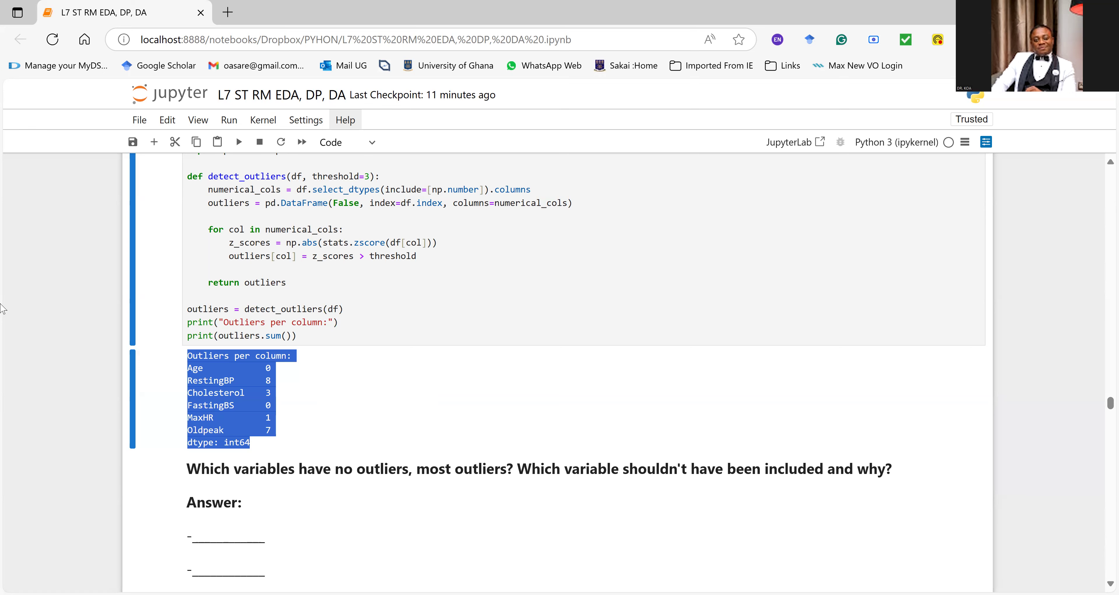
pyautogui.click(357, 417)
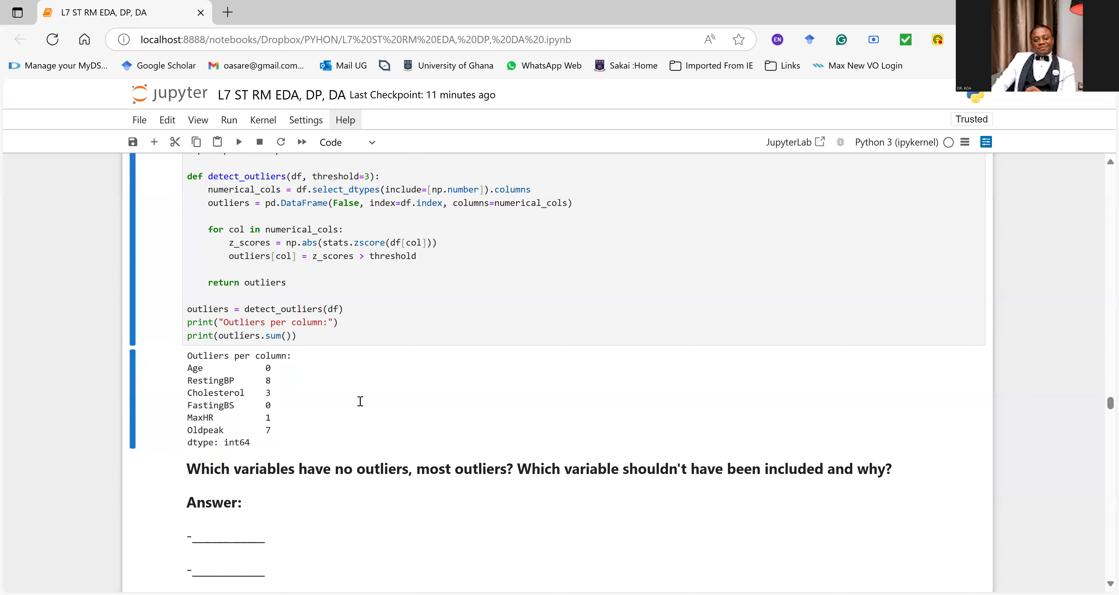
# Step: Compare the z-score outlier counts per column with the outliers drawn in the subplot boxplots and the Boxplot of Numerical Variables
pyautogui.scroll(5, 360, 404)
pyautogui.scroll(10, 361, 406)
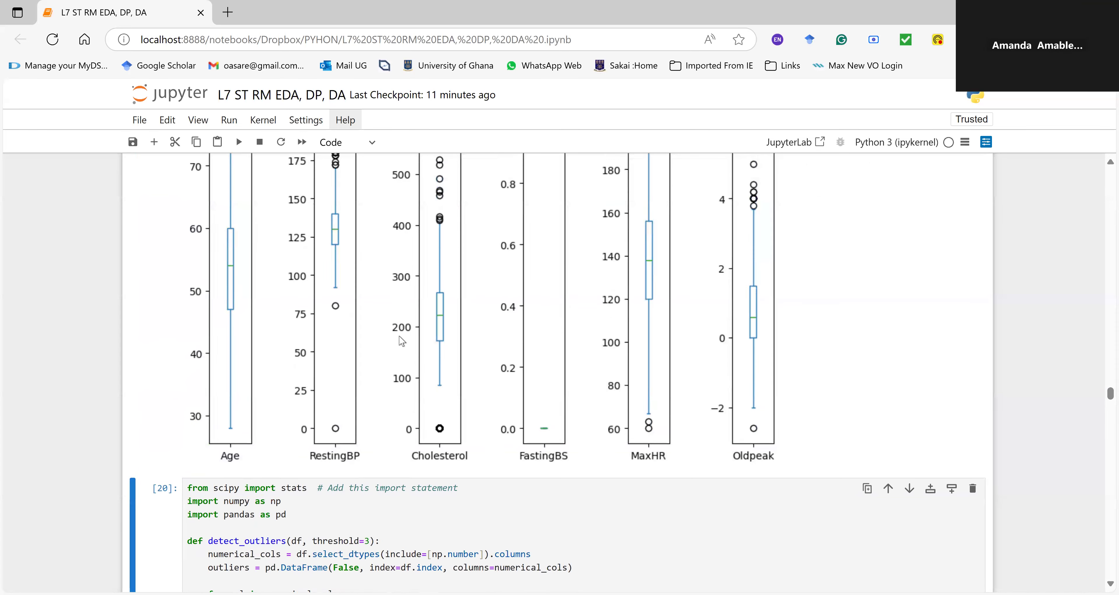
pyautogui.scroll(2, 402, 342)
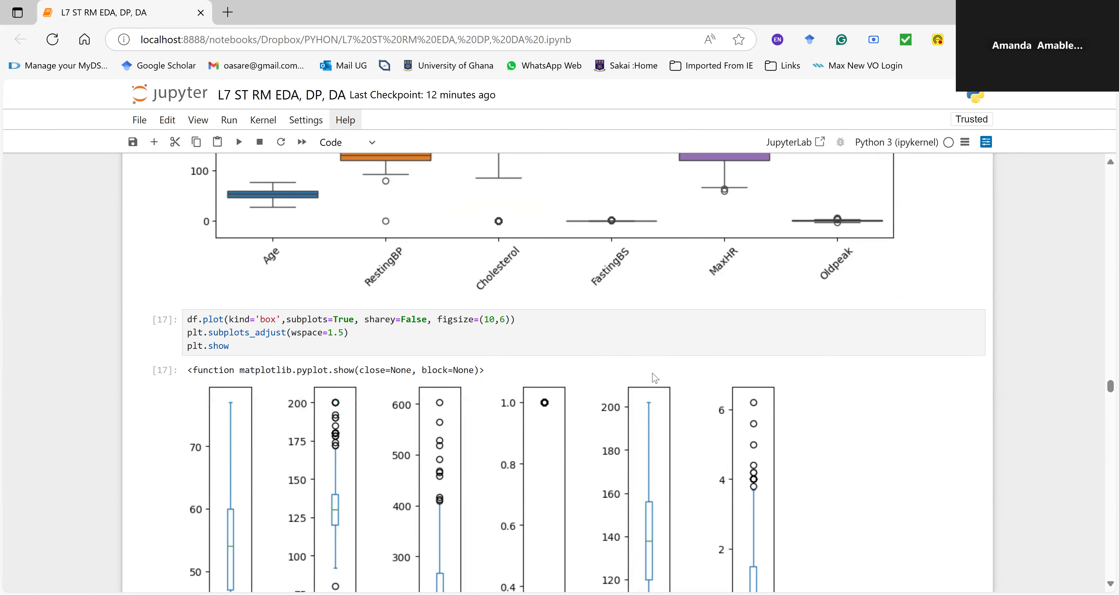
pyautogui.scroll(-10, 650, 370)
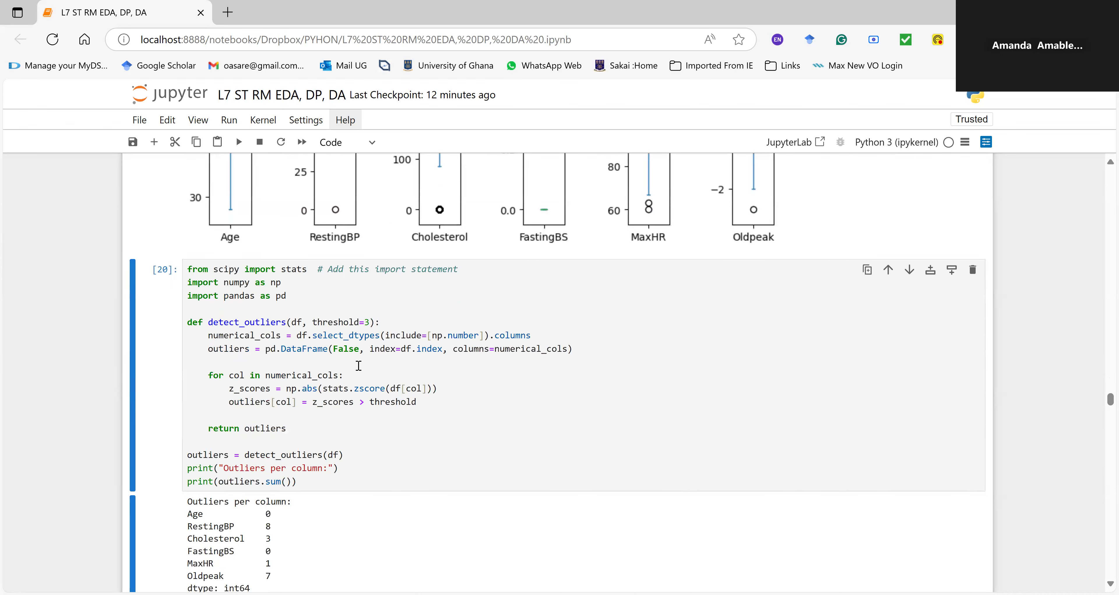
pyautogui.scroll(-2, 359, 365)
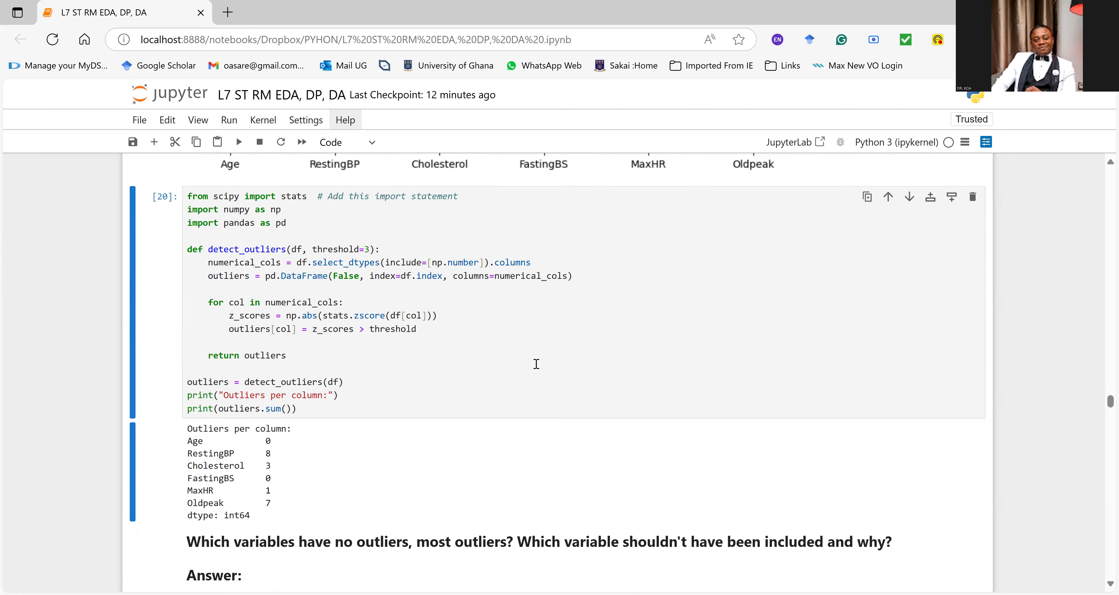
pyautogui.click(470, 353)
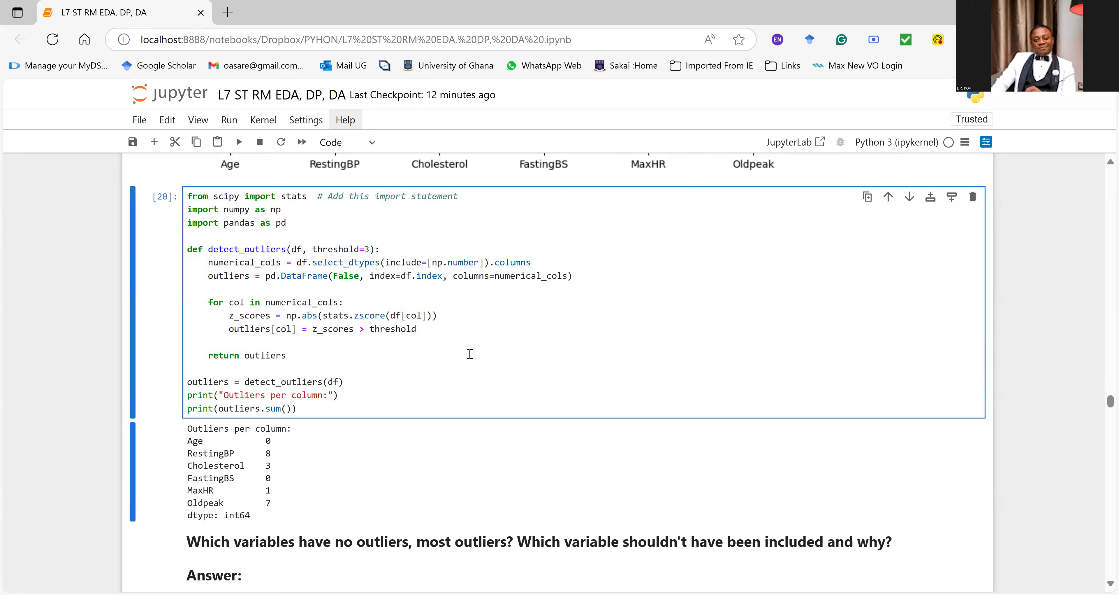
pyautogui.scroll(1, 470, 353)
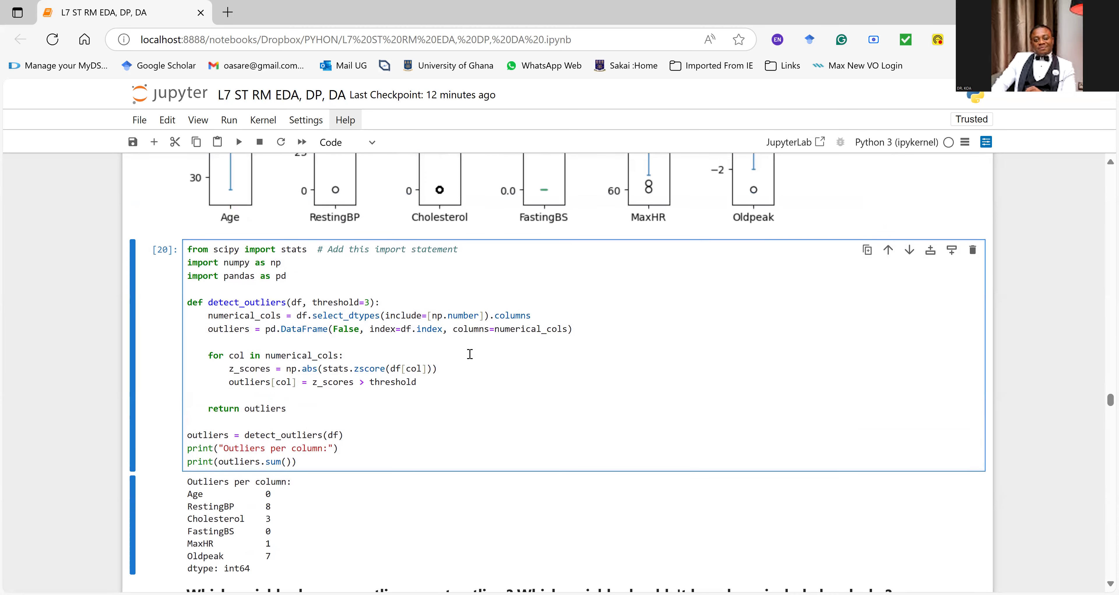
pyautogui.scroll(-1, 470, 353)
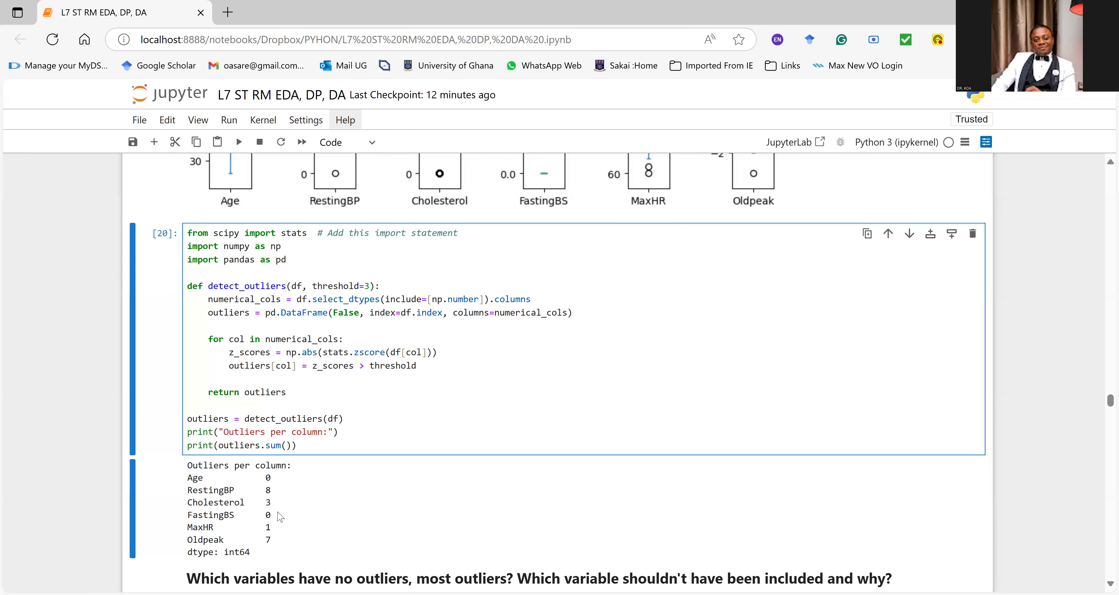
pyautogui.scroll(10, 281, 516)
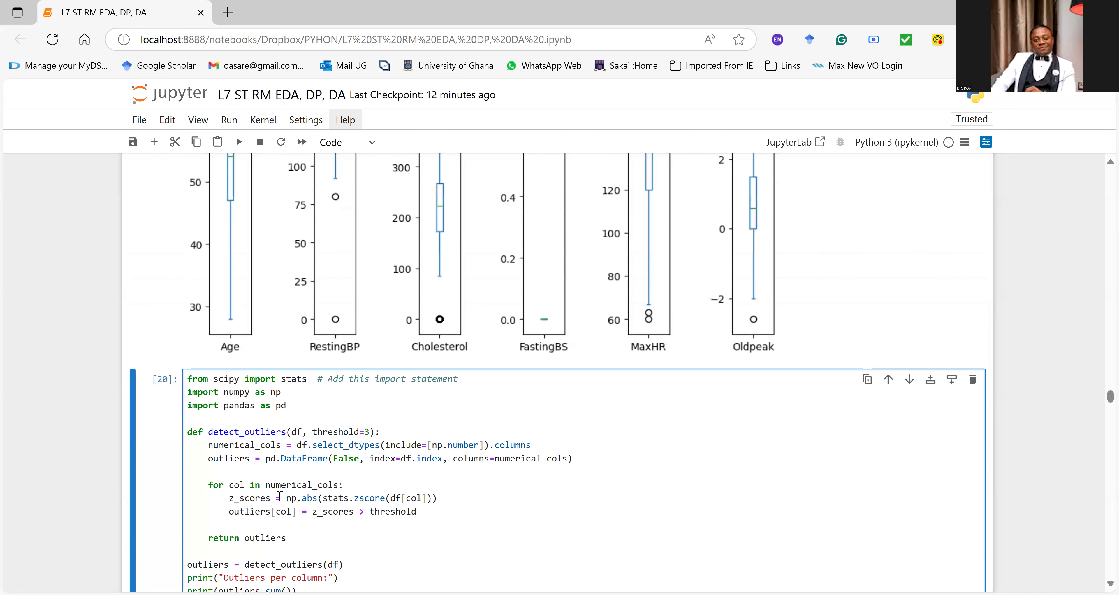
pyautogui.scroll(5, 281, 501)
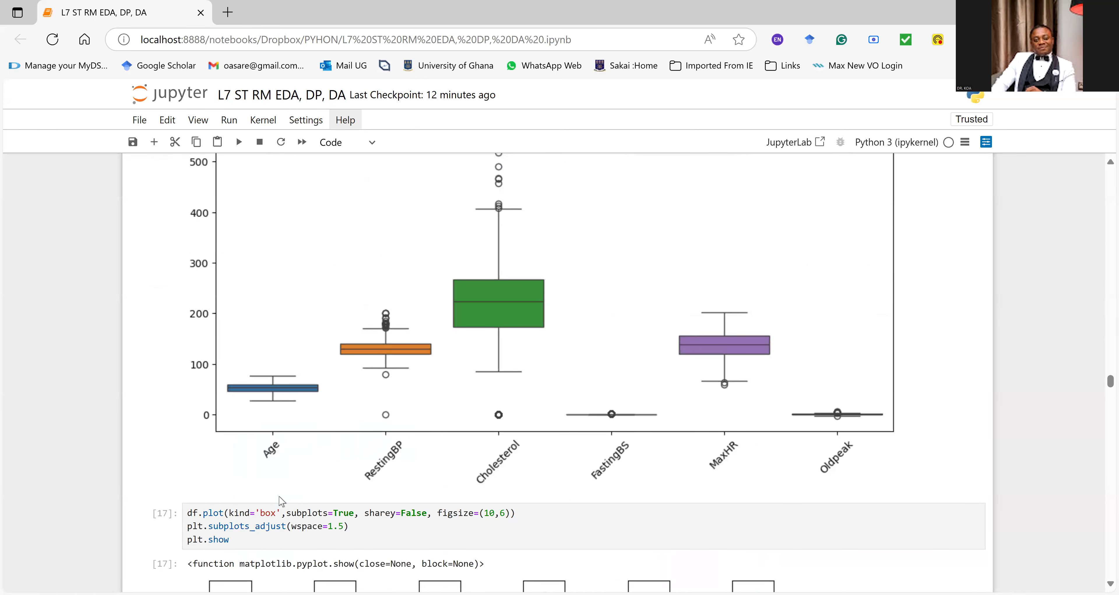
pyautogui.scroll(3, 280, 501)
pyautogui.scroll(-15, 281, 501)
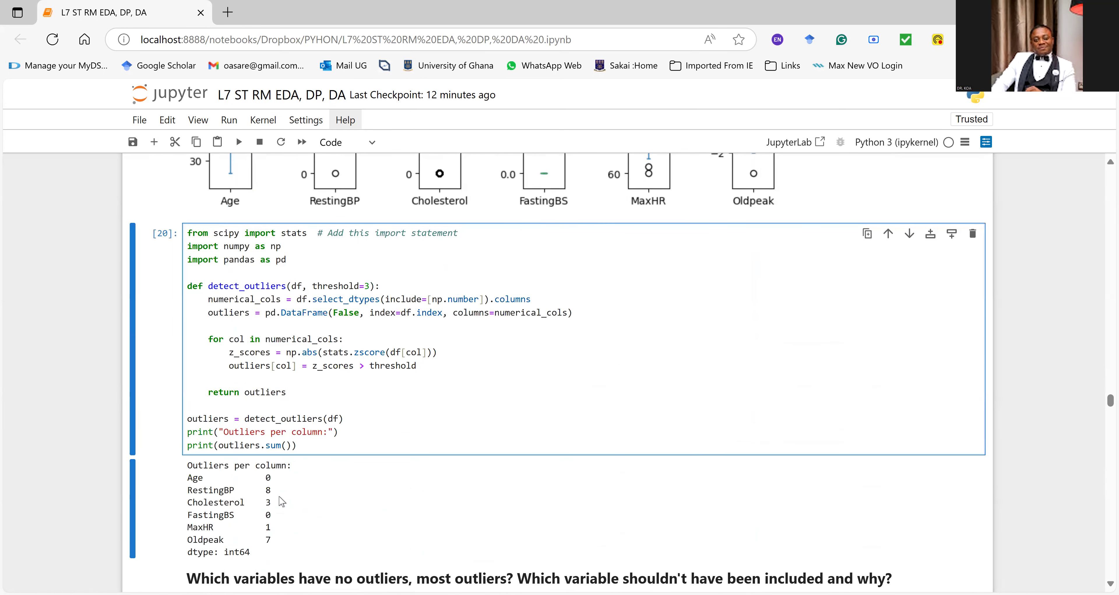
# Step: Check Cholesterol in the Boxplot of Numerical Variables and highlight its row in the Outliers per column output
pyautogui.scroll(12, 280, 501)
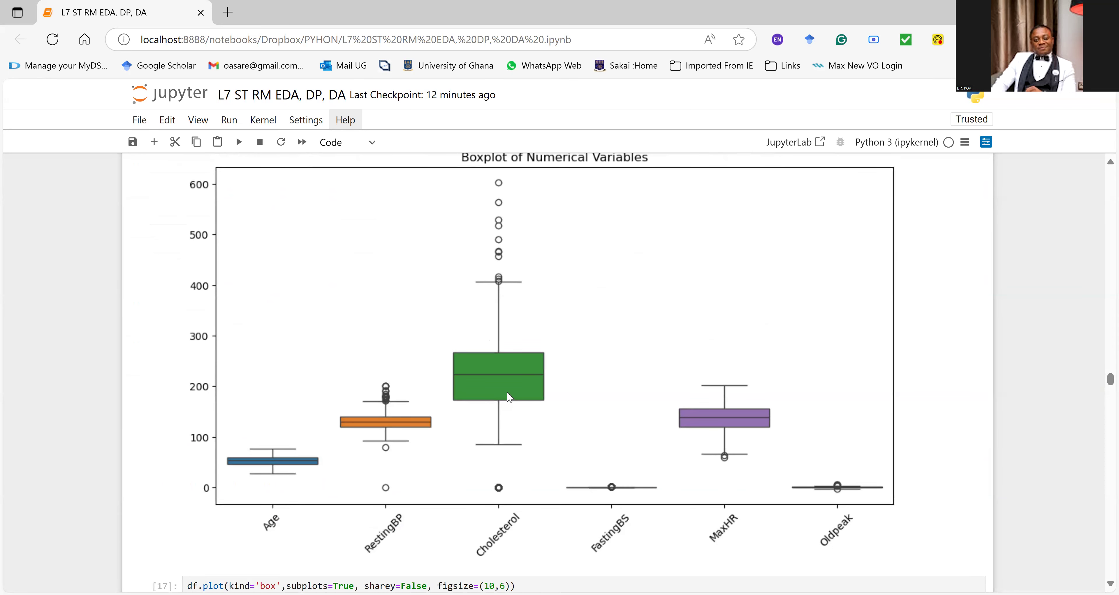
pyautogui.scroll(-15, 508, 396)
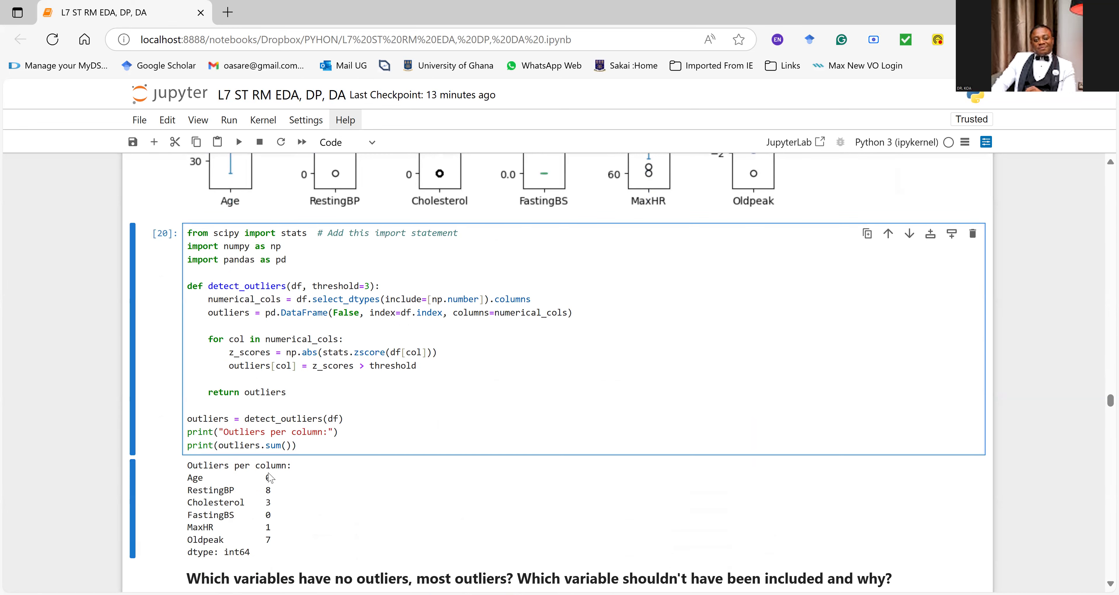
pyautogui.doubleClick(273, 506)
pyautogui.moveTo(271, 503); pyautogui.dragTo(189, 503)
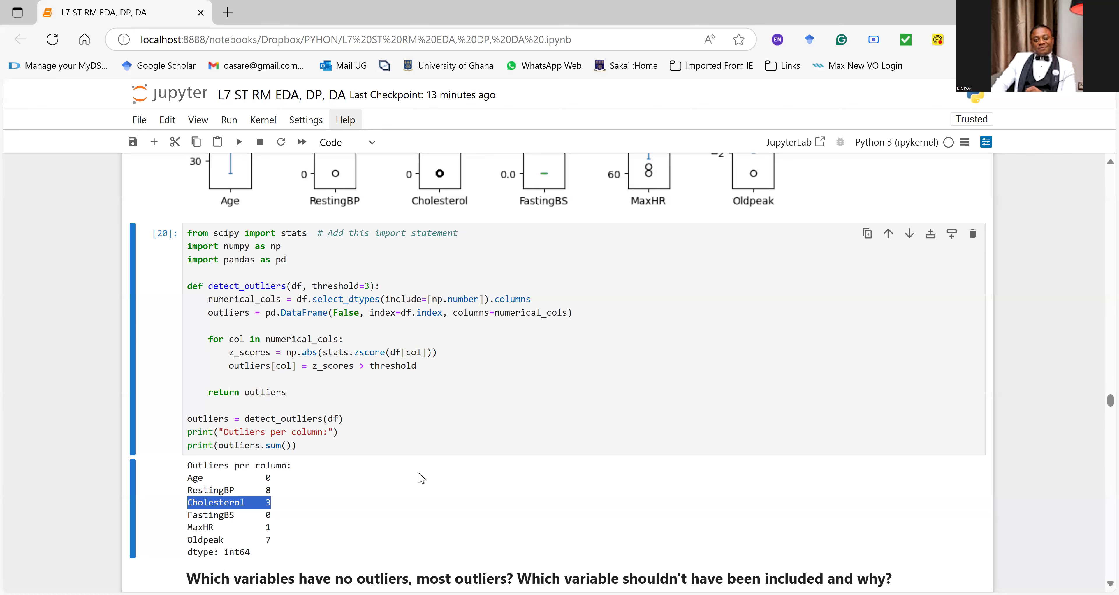
# Step: Examine the question on which variables have no or most outliers, its blank answer lines and the boxplot question below it
pyautogui.scroll(-2, 420, 475)
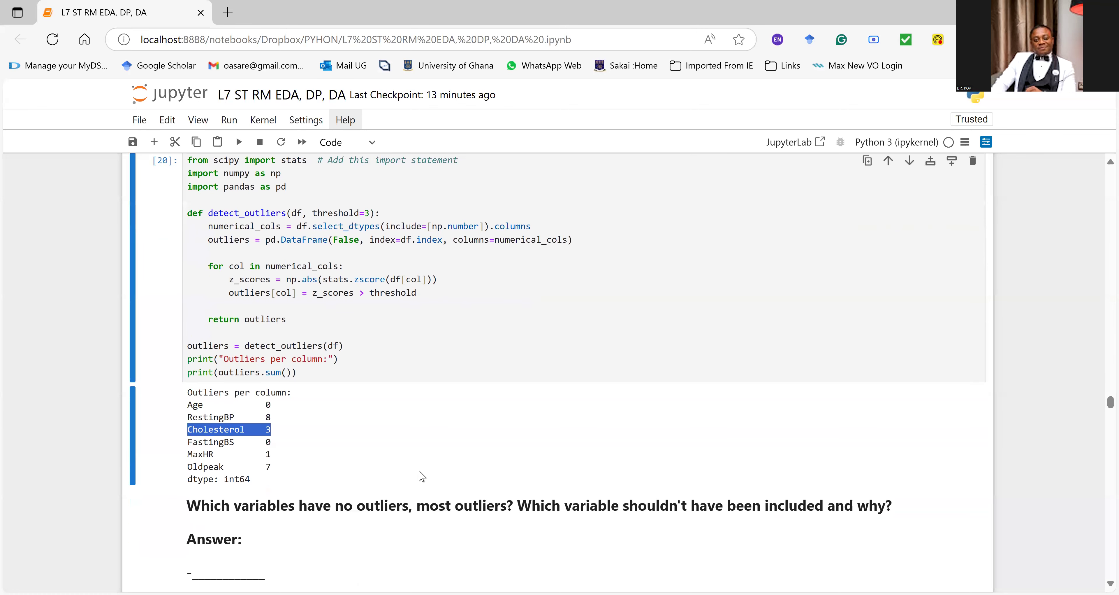
pyautogui.scroll(-2, 420, 476)
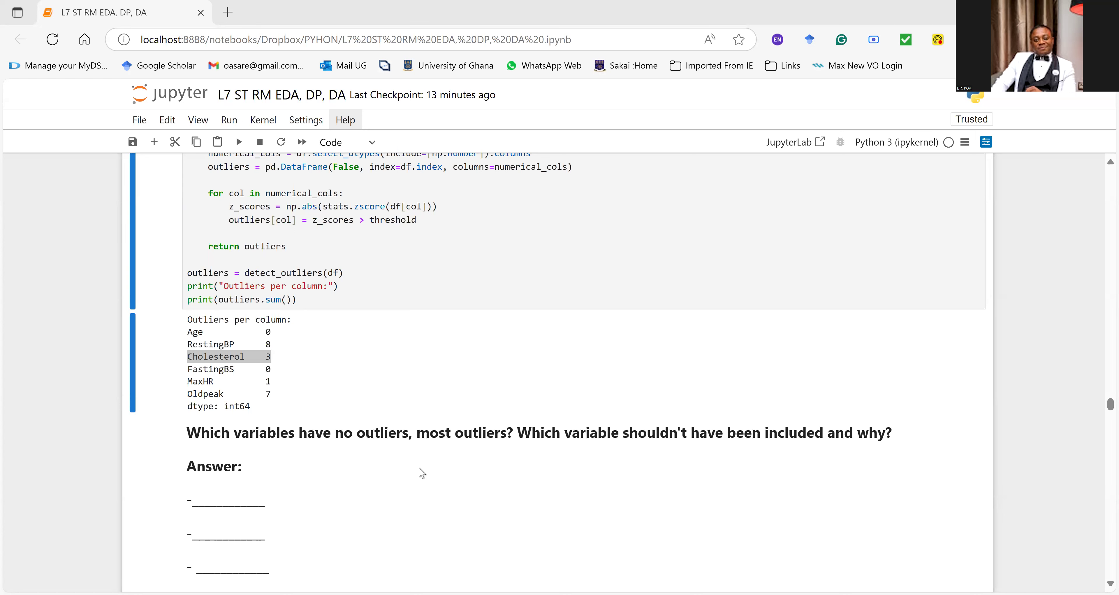
pyautogui.scroll(-2, 230, 425)
pyautogui.click(230, 426)
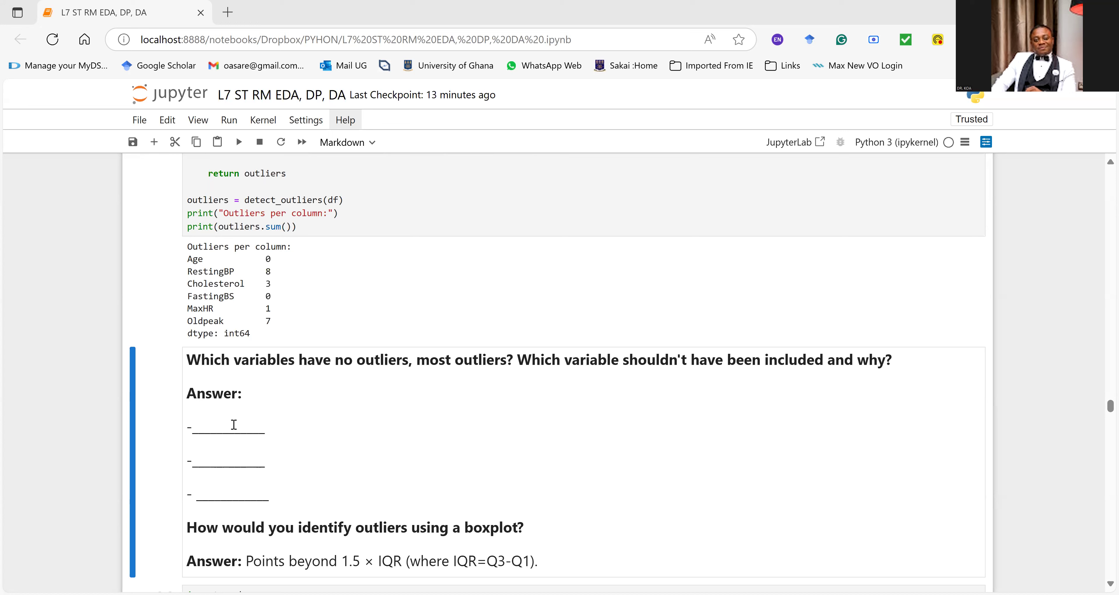
pyautogui.click(233, 425)
pyautogui.scroll(-1, 459, 448)
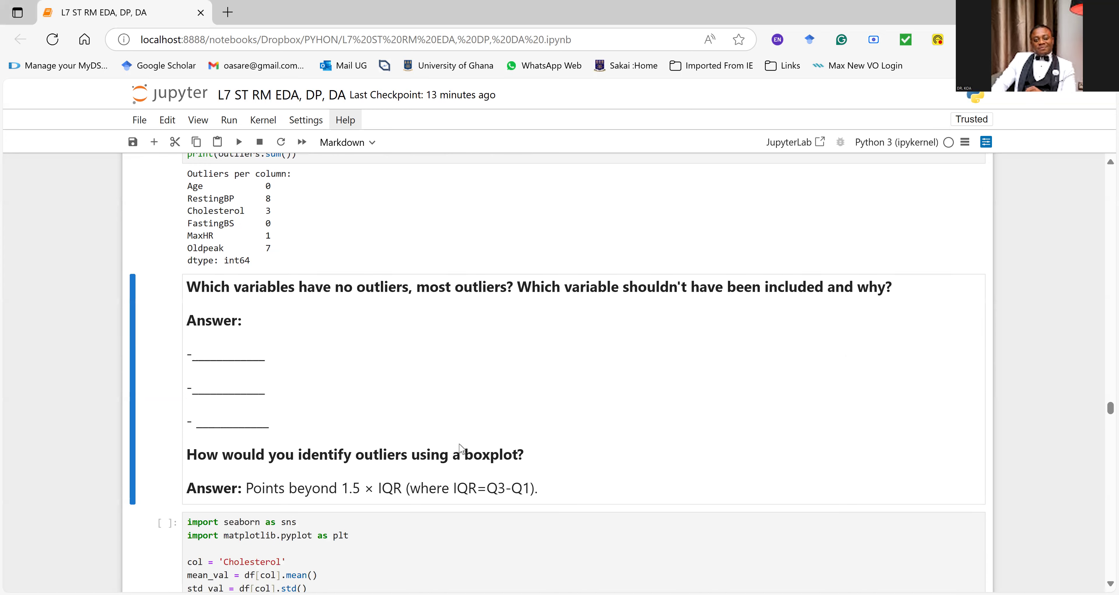
# Step: Compare the subplot boxplots with the z-score outlier counts and highlight the RestingBP row in the Outliers per column output
pyautogui.scroll(5, 460, 443)
pyautogui.scroll(10, 461, 445)
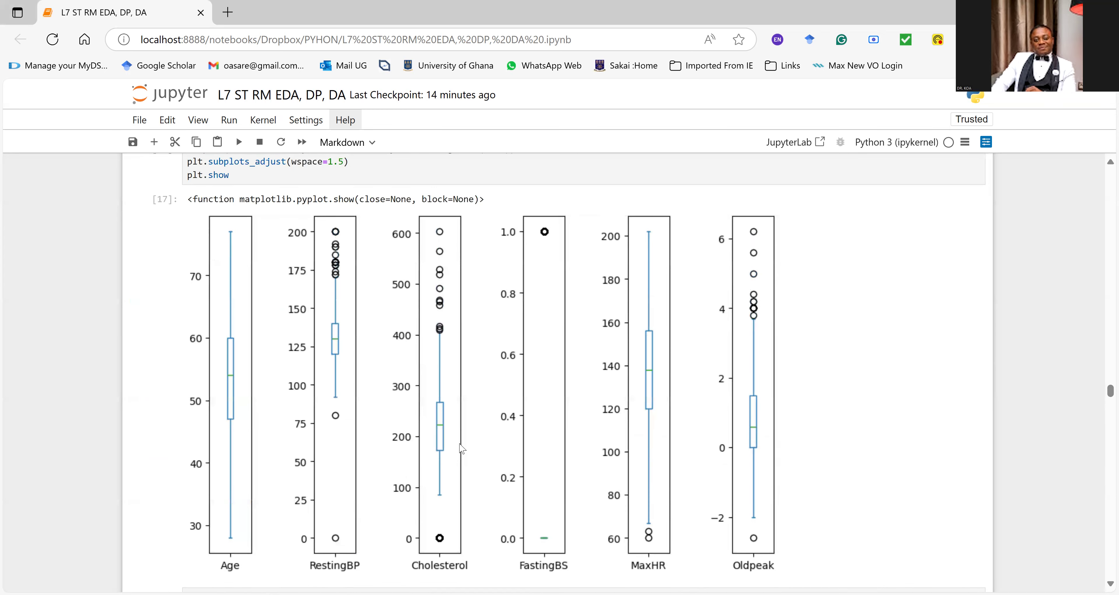
pyautogui.scroll(6, 461, 448)
pyautogui.scroll(3, 461, 448)
pyautogui.scroll(-13, 461, 448)
pyautogui.scroll(-4, 462, 448)
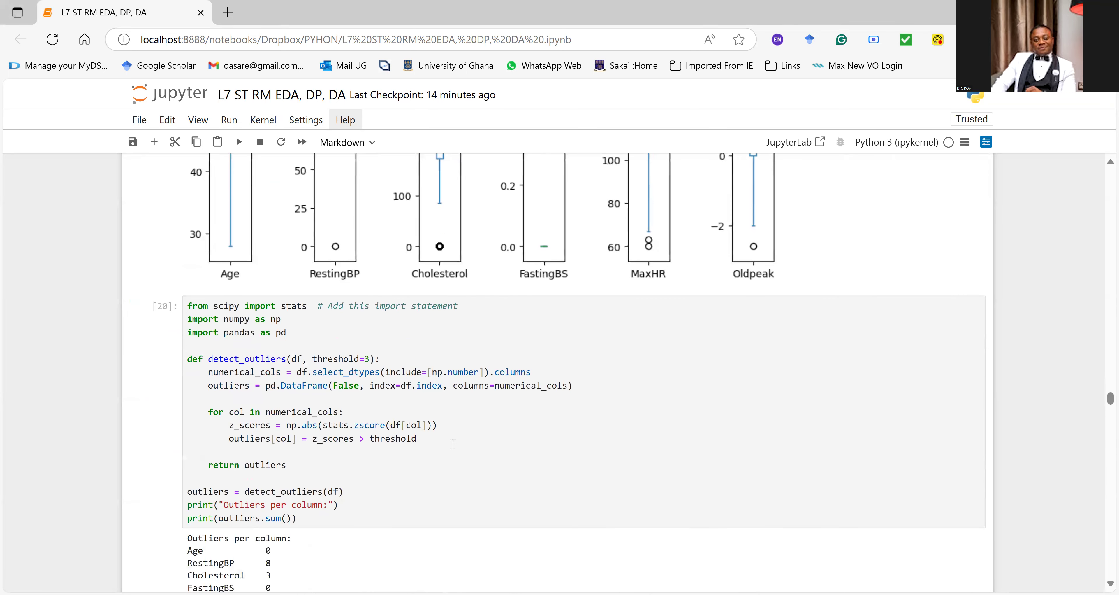
pyautogui.scroll(-2, 453, 444)
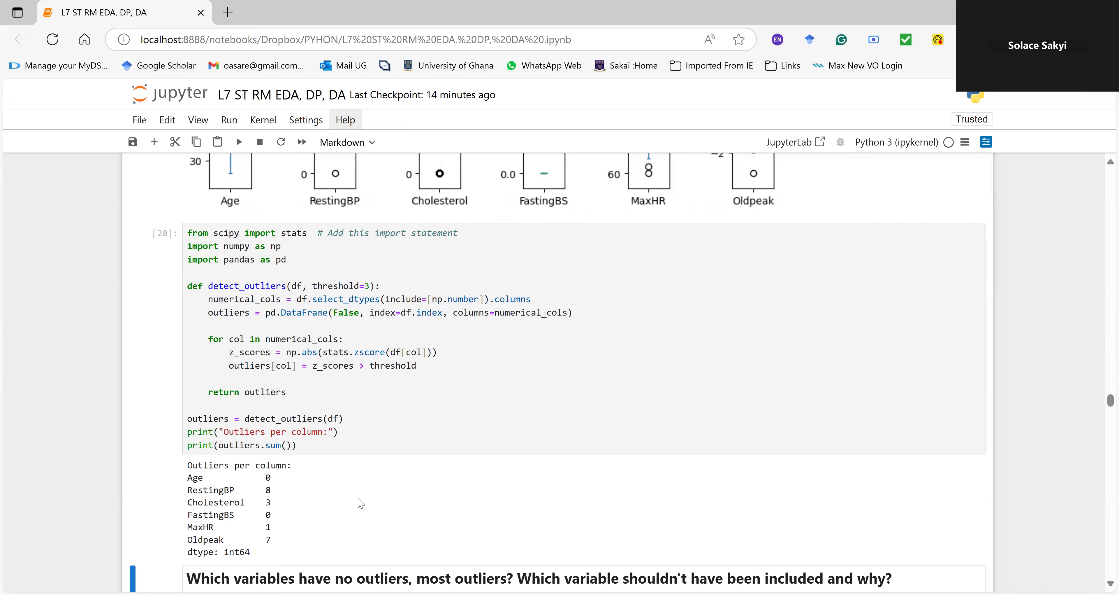
pyautogui.scroll(7, 480, 339)
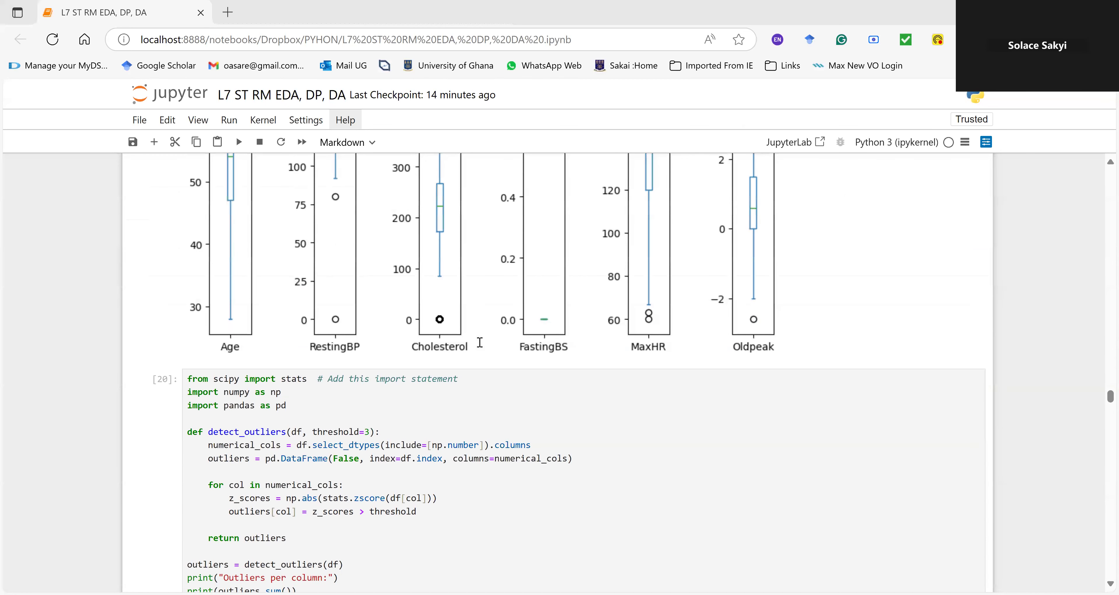
pyautogui.scroll(-6, 479, 341)
pyautogui.scroll(-4, 479, 342)
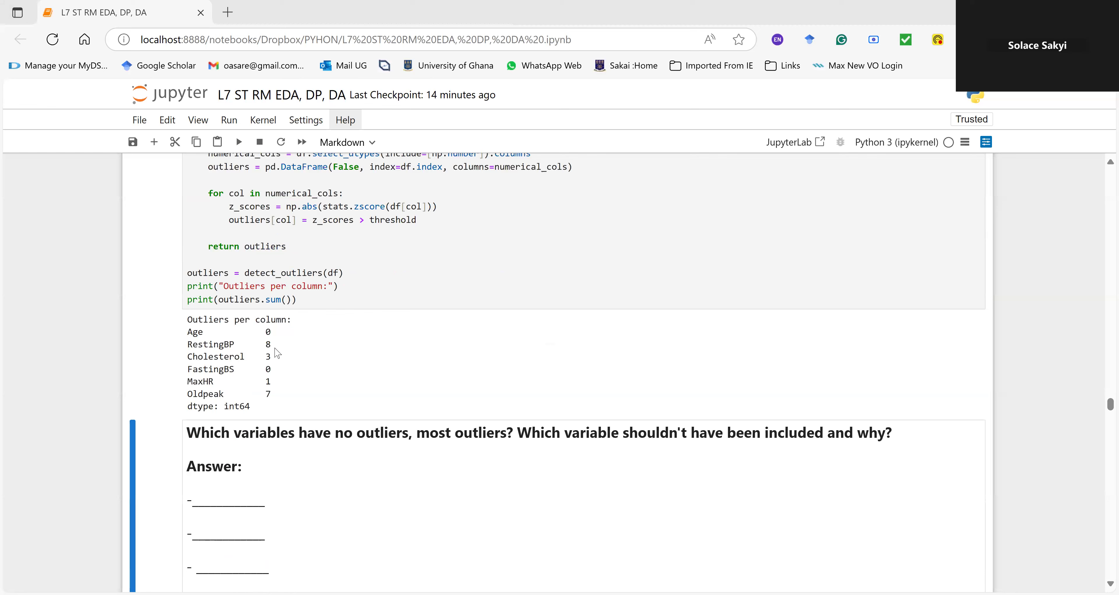
pyautogui.doubleClick(197, 343)
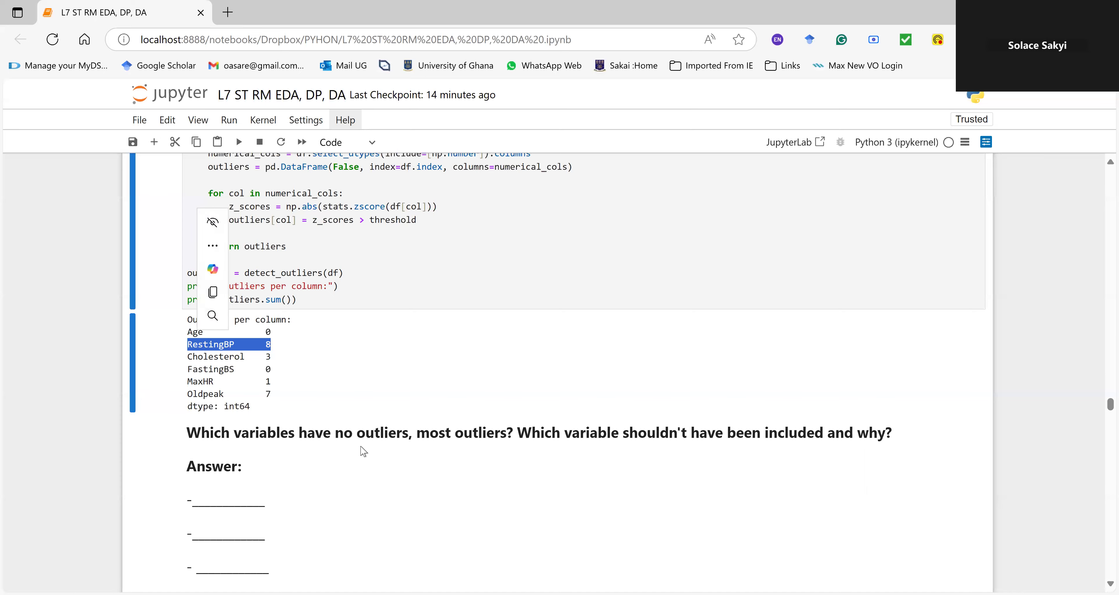
# Step: Go back to the df.head(10) preview in the Load and View the Data section and highlight the FastingBS column header
pyautogui.scroll(8, 362, 447)
pyautogui.scroll(15, 362, 443)
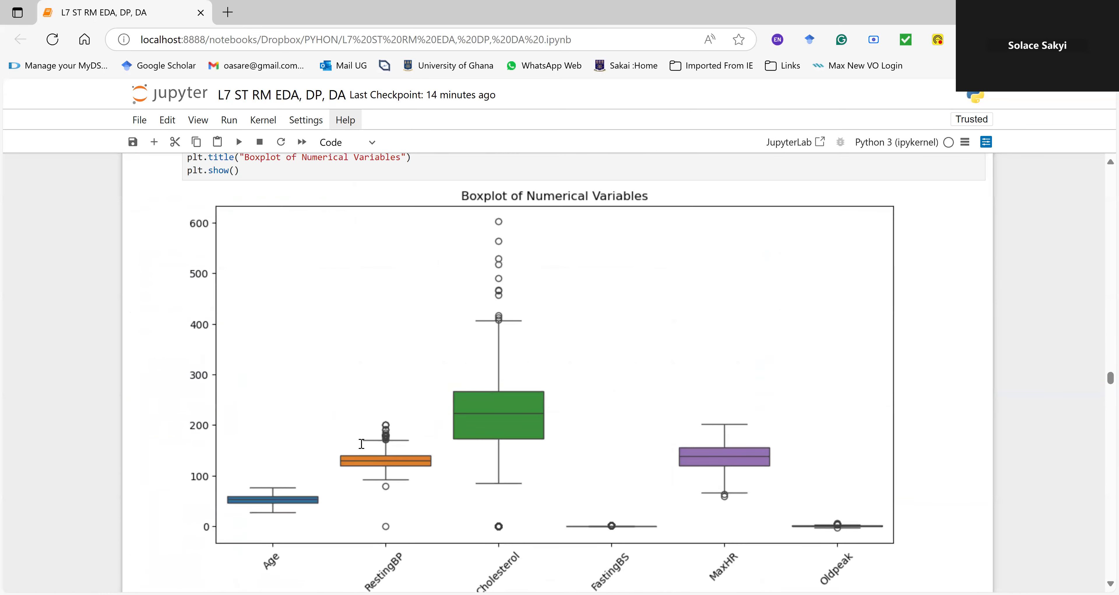
pyautogui.scroll(15, 362, 448)
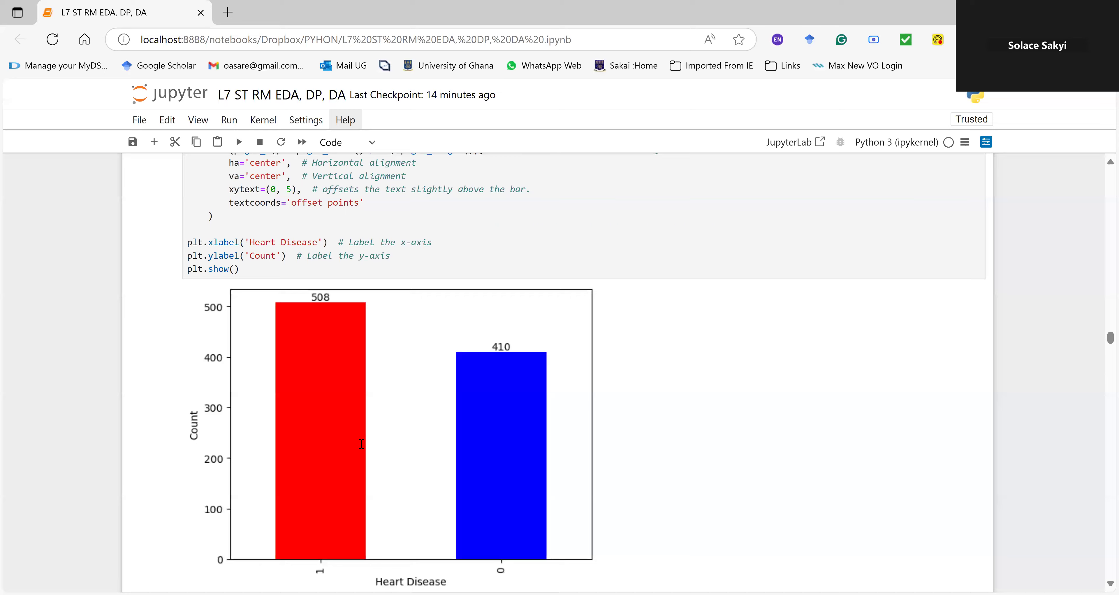
pyautogui.scroll(15, 362, 448)
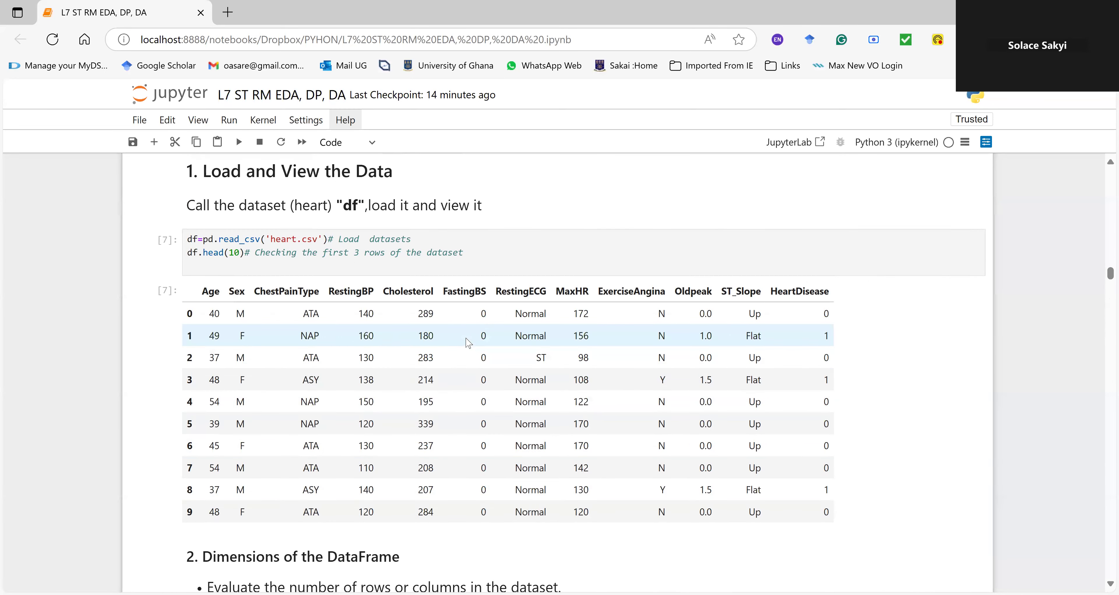
pyautogui.moveTo(443, 290); pyautogui.dragTo(488, 331)
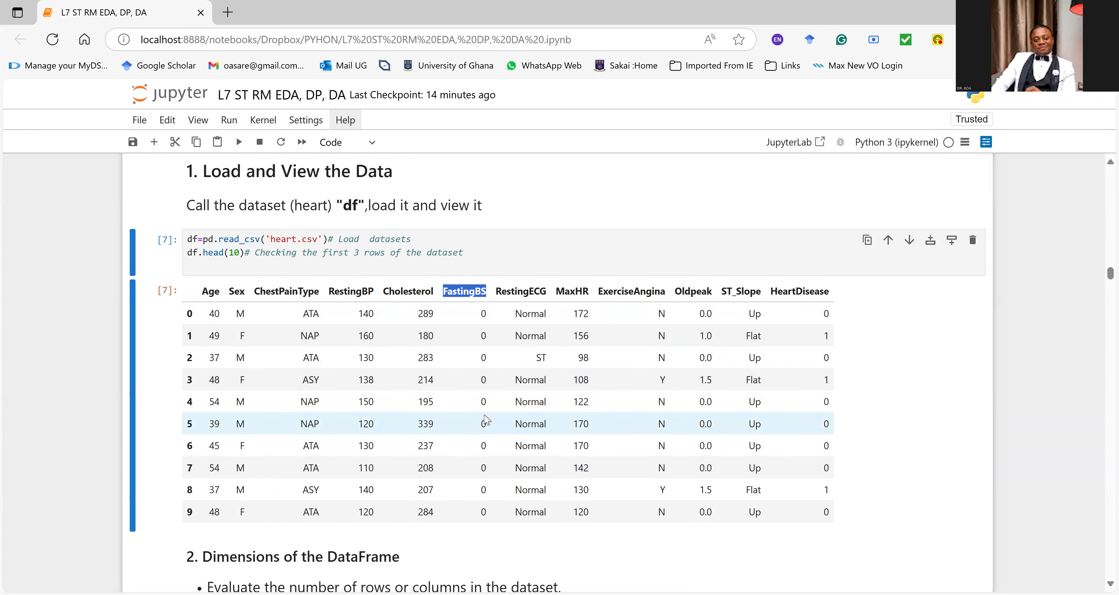
# Step: Review FastingBS in the boxplots, return to the question on identifying outliers with a boxplot, and highlight "IQR" in its answer
pyautogui.scroll(-20, 487, 426)
pyautogui.scroll(15, 487, 432)
pyautogui.scroll(-20, 488, 432)
pyautogui.scroll(-8, 488, 432)
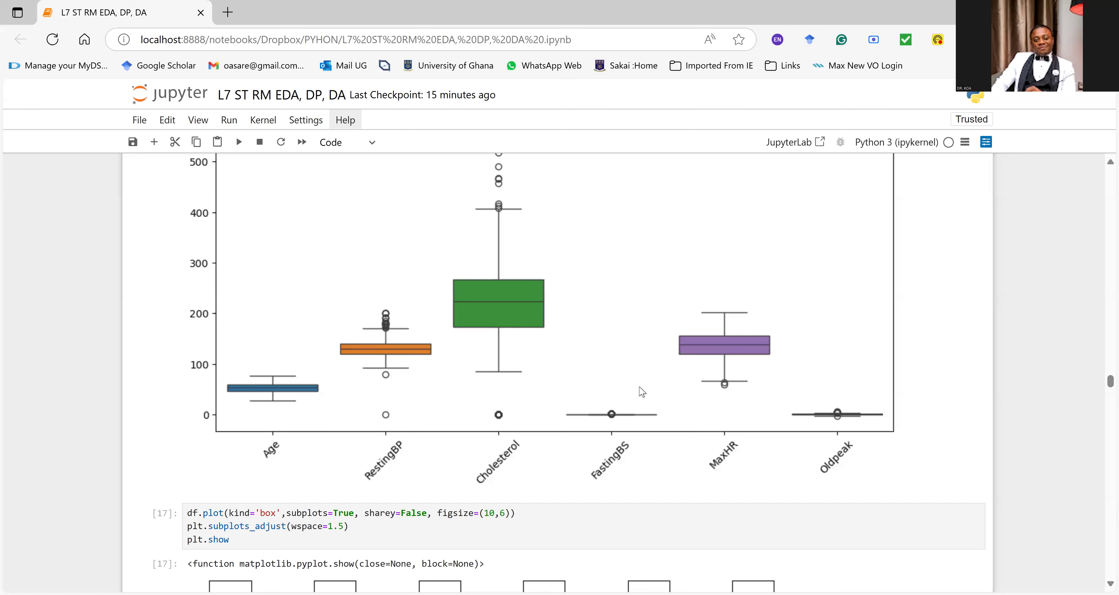
pyautogui.scroll(-9, 642, 391)
pyautogui.scroll(-15, 642, 398)
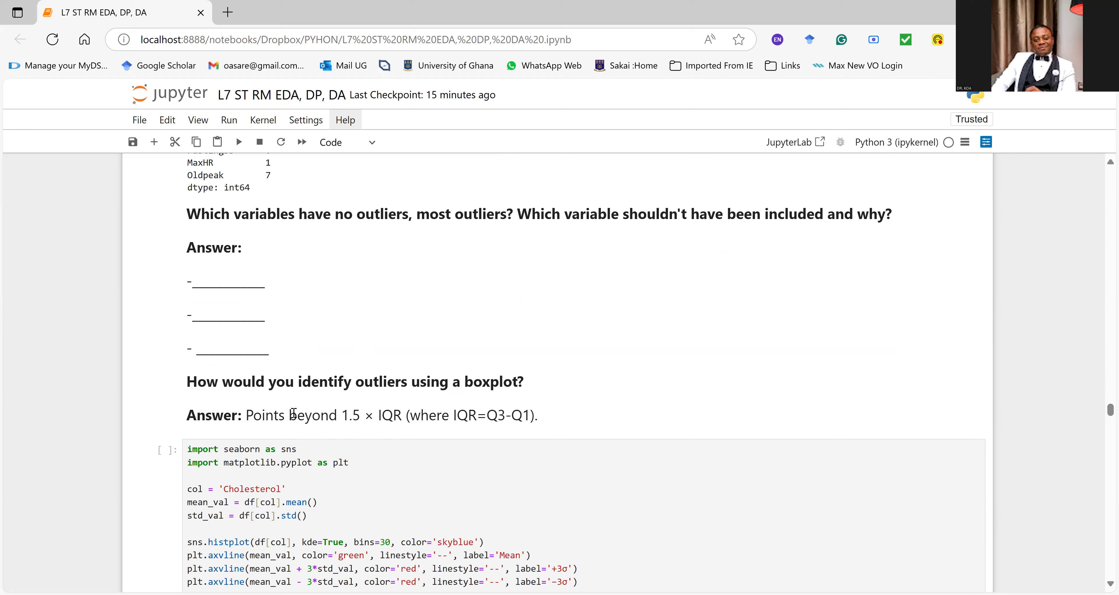
pyautogui.click(343, 414)
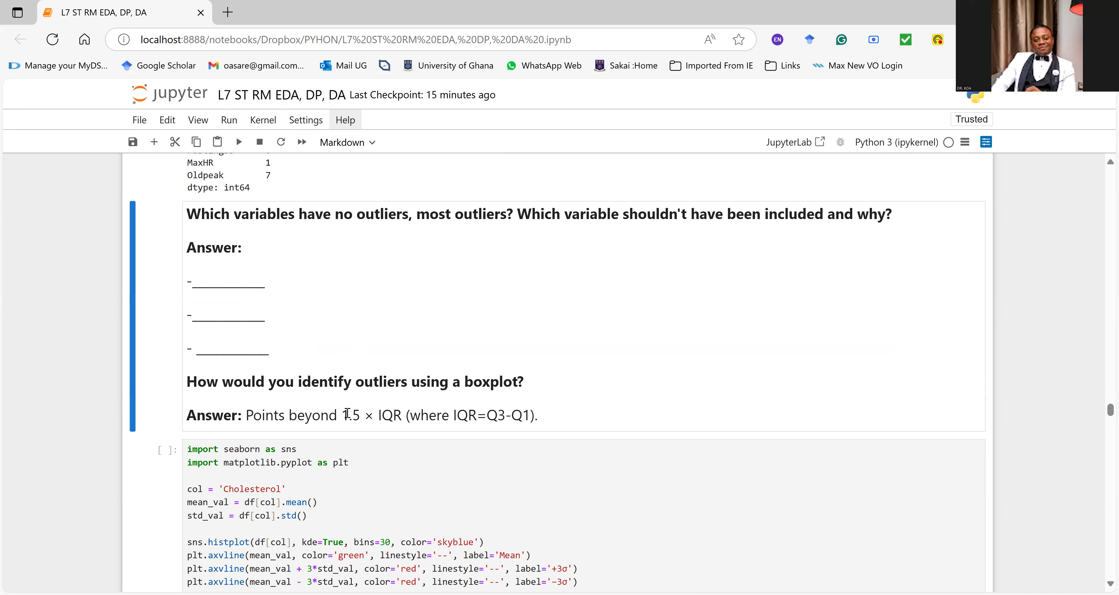
pyautogui.moveTo(411, 415); pyautogui.dragTo(379, 422)
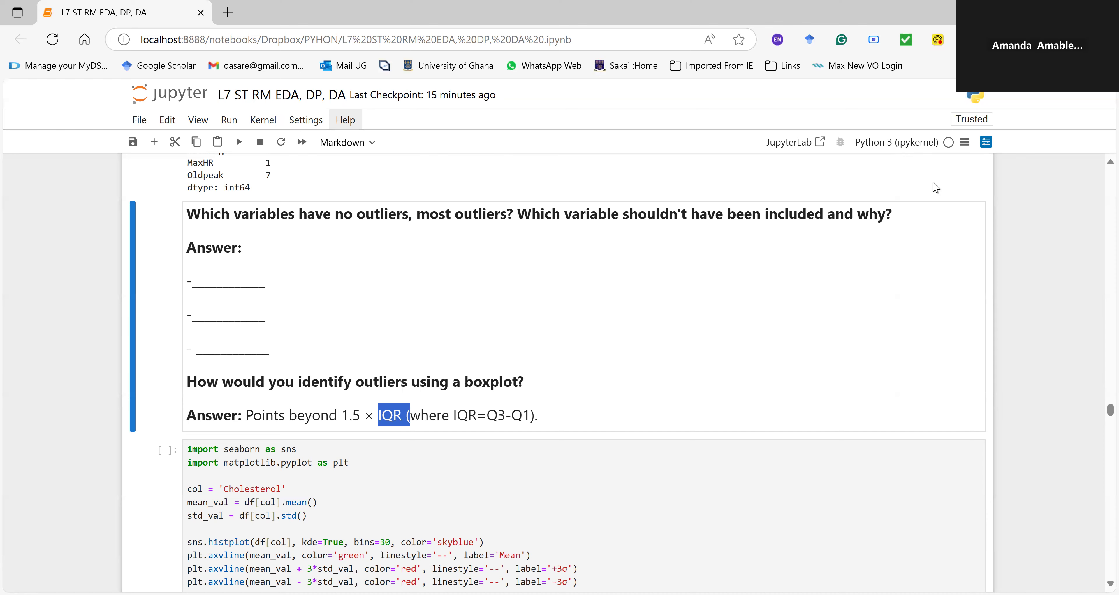
# Step: Compare how Oldpeak's outliers are drawn in the Boxplot of Numerical Variables and in the separate subplot boxplots
pyautogui.scroll(10, 772, 193)
pyautogui.scroll(2, 774, 198)
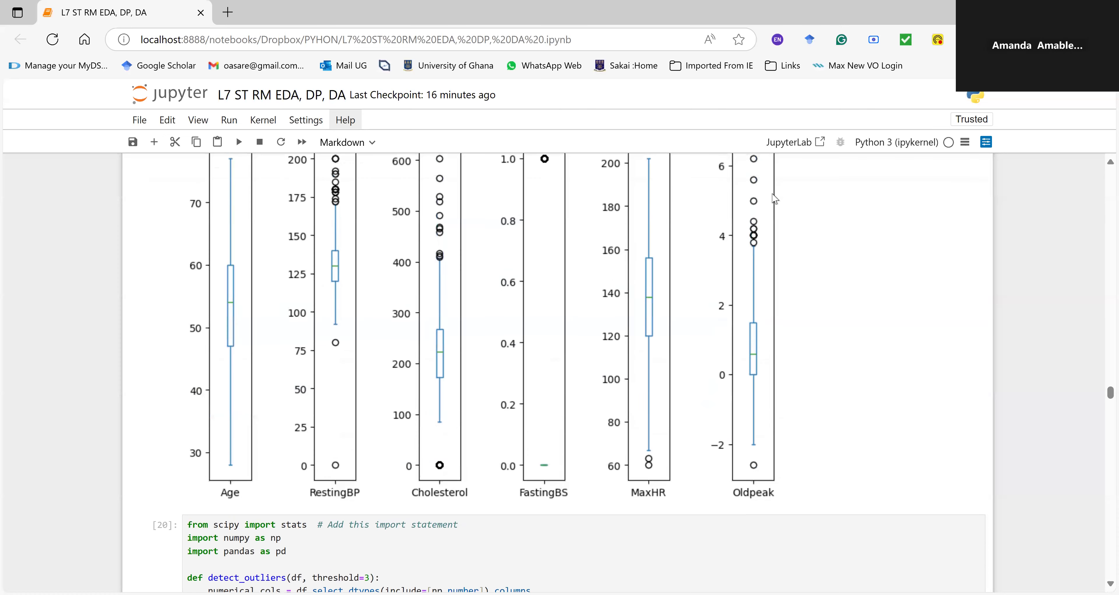
pyautogui.scroll(8, 775, 199)
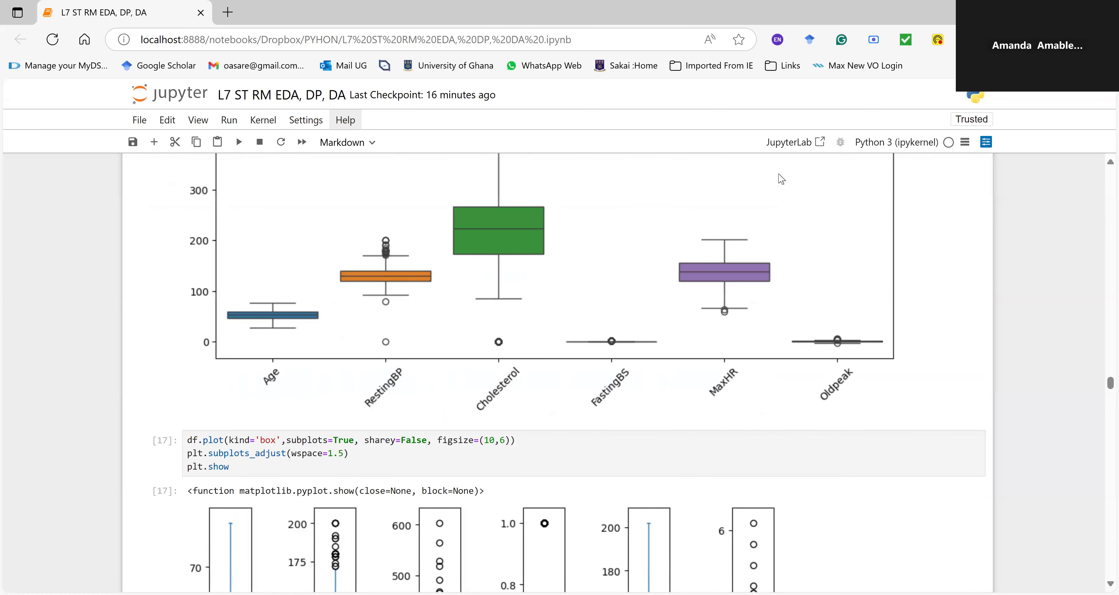
pyautogui.scroll(-4, 776, 193)
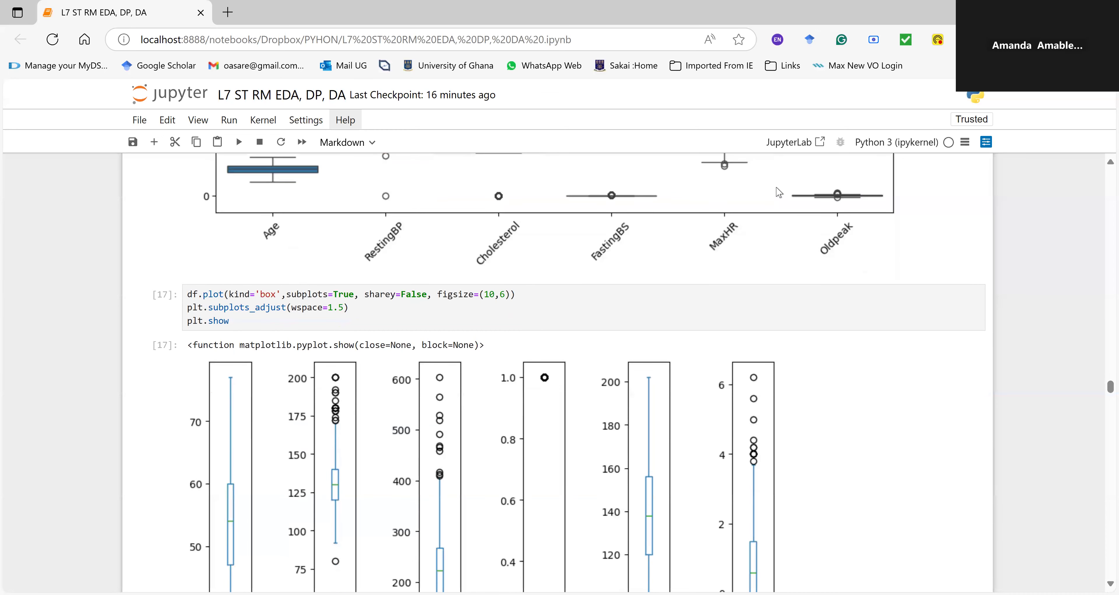
pyautogui.scroll(2, 779, 193)
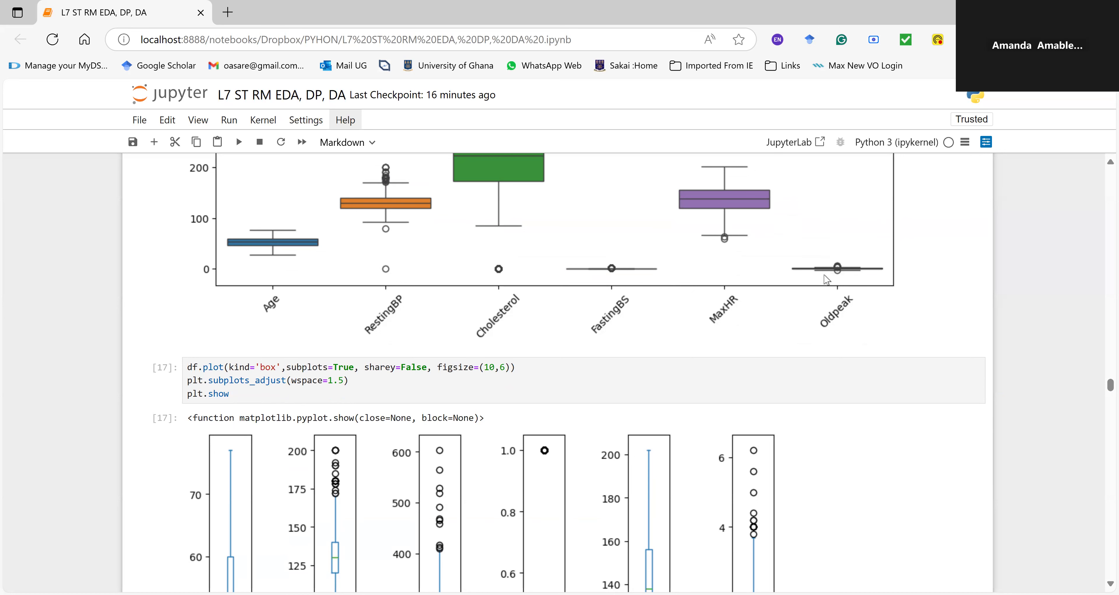
pyautogui.scroll(-4, 849, 281)
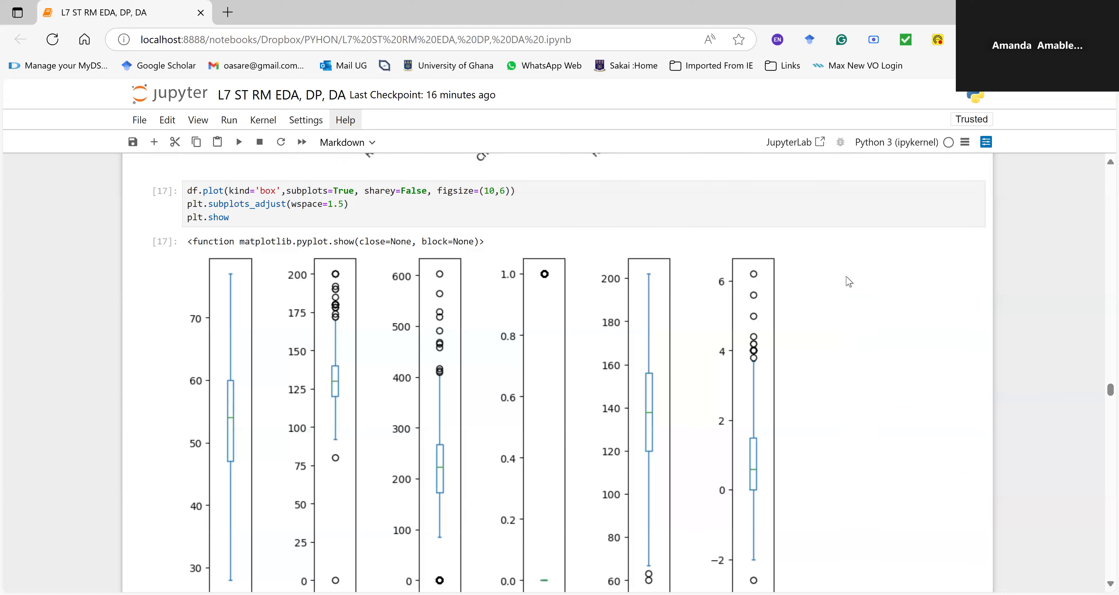
pyautogui.scroll(3, 849, 281)
pyautogui.scroll(2, 849, 281)
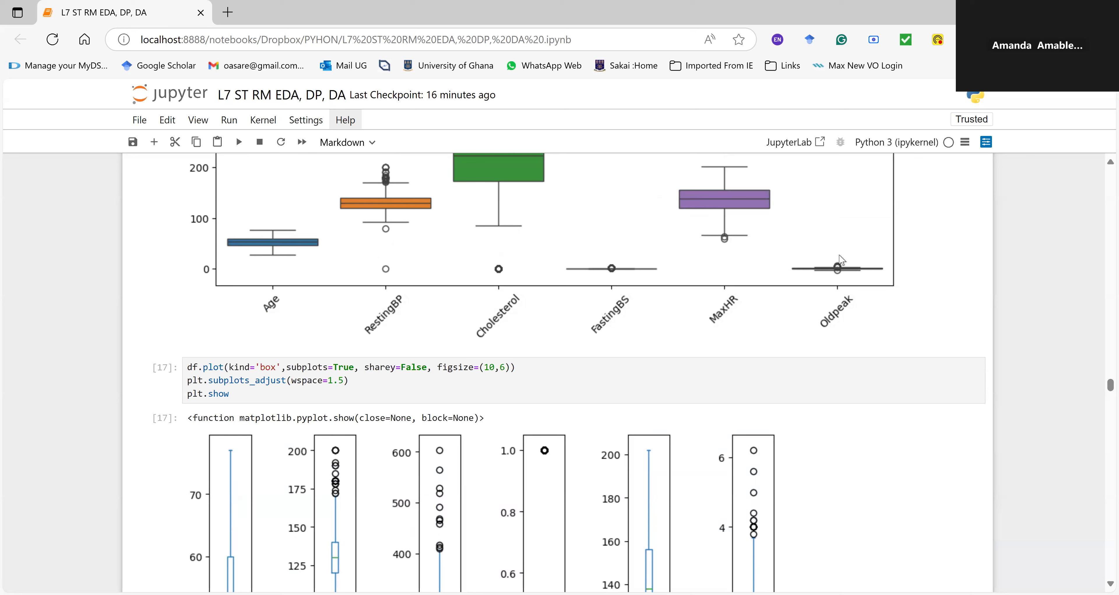
pyautogui.scroll(-6, 842, 260)
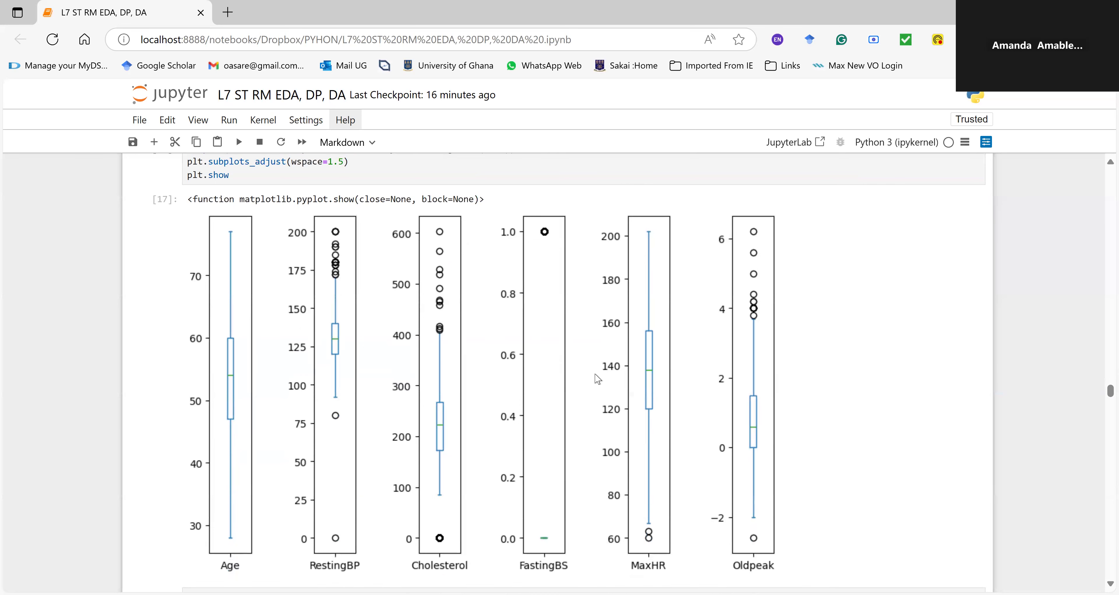
# Step: Rerun the df.plot cell that draws the box subplots with sharey=False and check the redrawn boxplots
pyautogui.scroll(2, 596, 381)
pyautogui.click(407, 229)
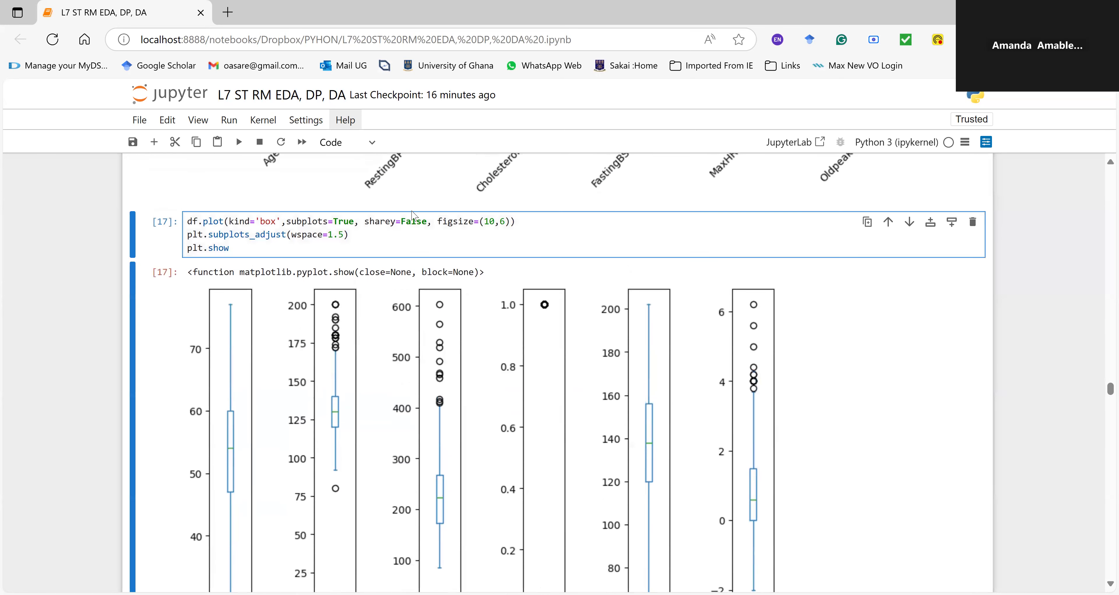
pyautogui.hotkey('ctrl', 'Return')
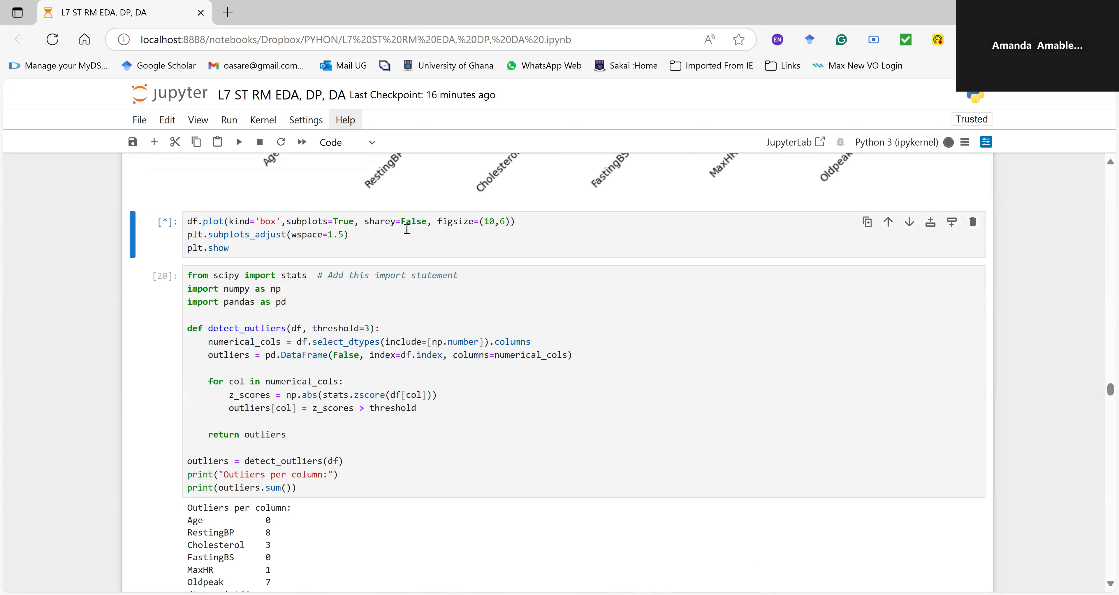
pyautogui.scroll(-3, 474, 265)
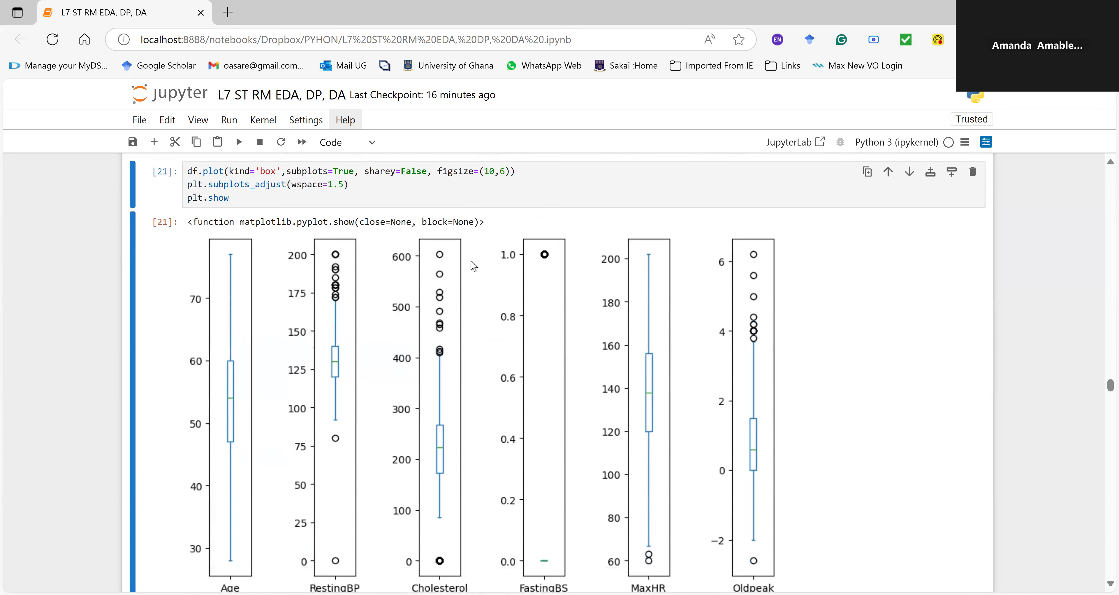
pyautogui.scroll(2, 473, 266)
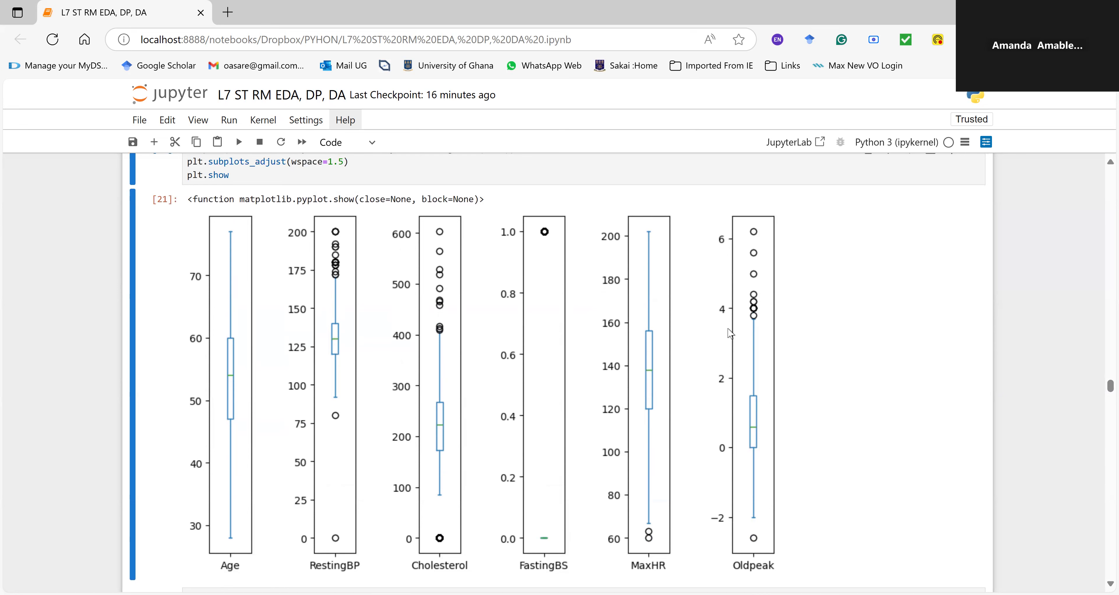
# Step: Highlight the Oldpeak row in the Outliers per column output below the detect_outliers cell
pyautogui.scroll(-8, 731, 332)
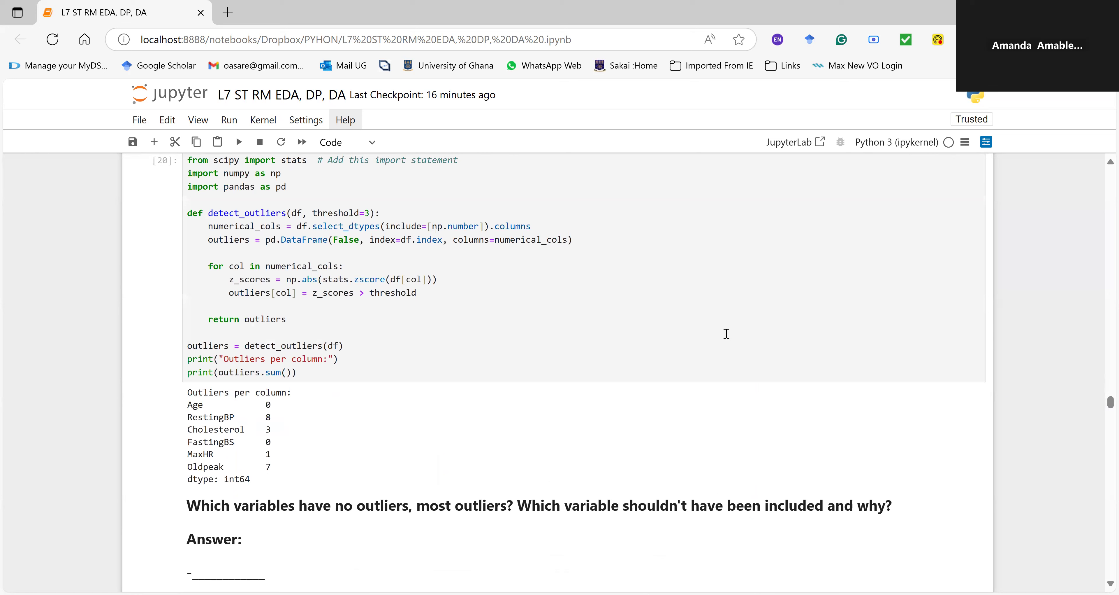
pyautogui.moveTo(270, 468); pyautogui.dragTo(186, 474)
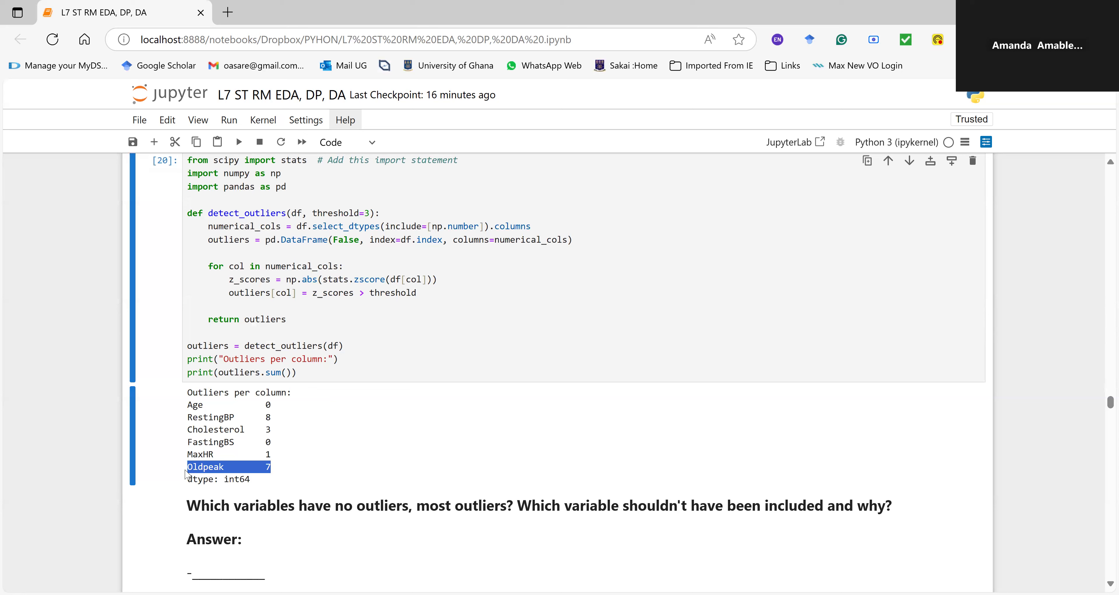
pyautogui.moveTo(186, 474)
pyautogui.mouseDown()
pyautogui.moveTo(269, 467)
pyautogui.moveTo(187, 469)
pyautogui.mouseUp()
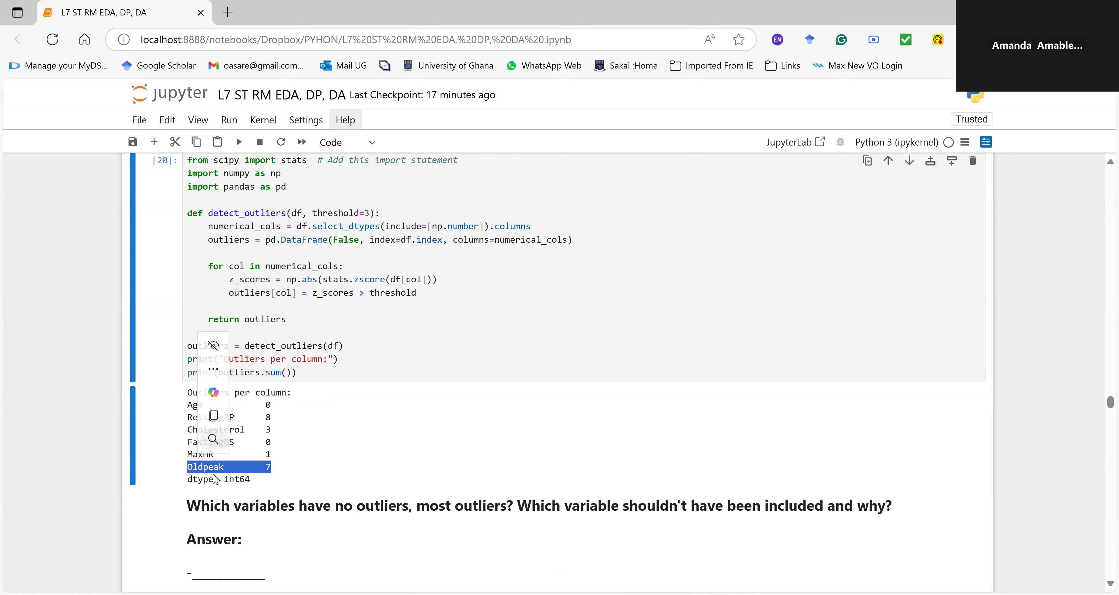
# Step: Highlight the Oldpeak row and the Age row in the Outliers per column output
pyautogui.click(344, 460)
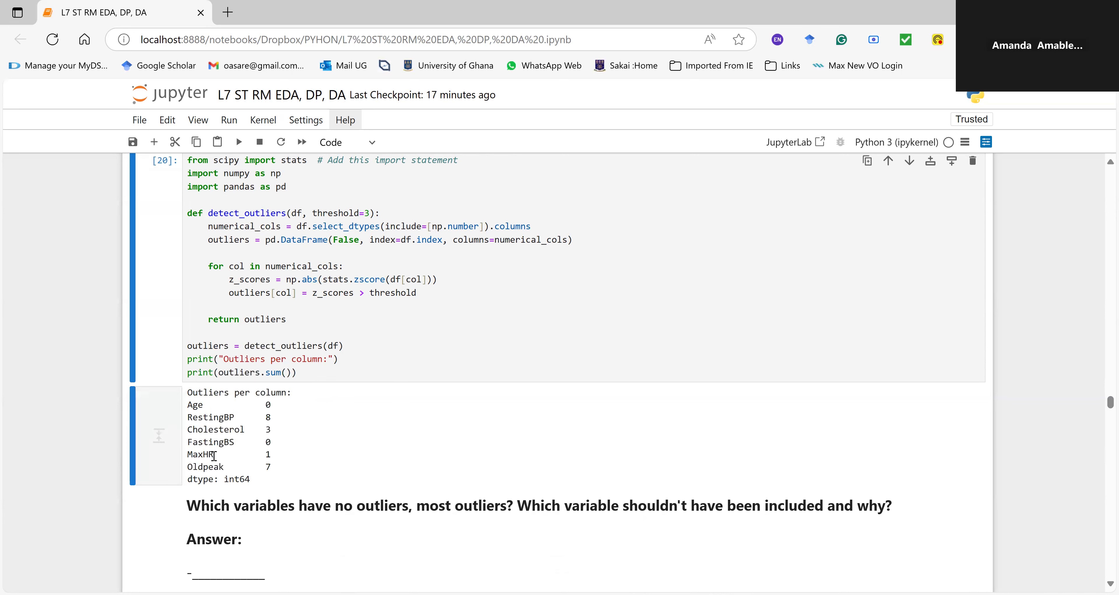
pyautogui.moveTo(274, 468); pyautogui.dragTo(195, 470)
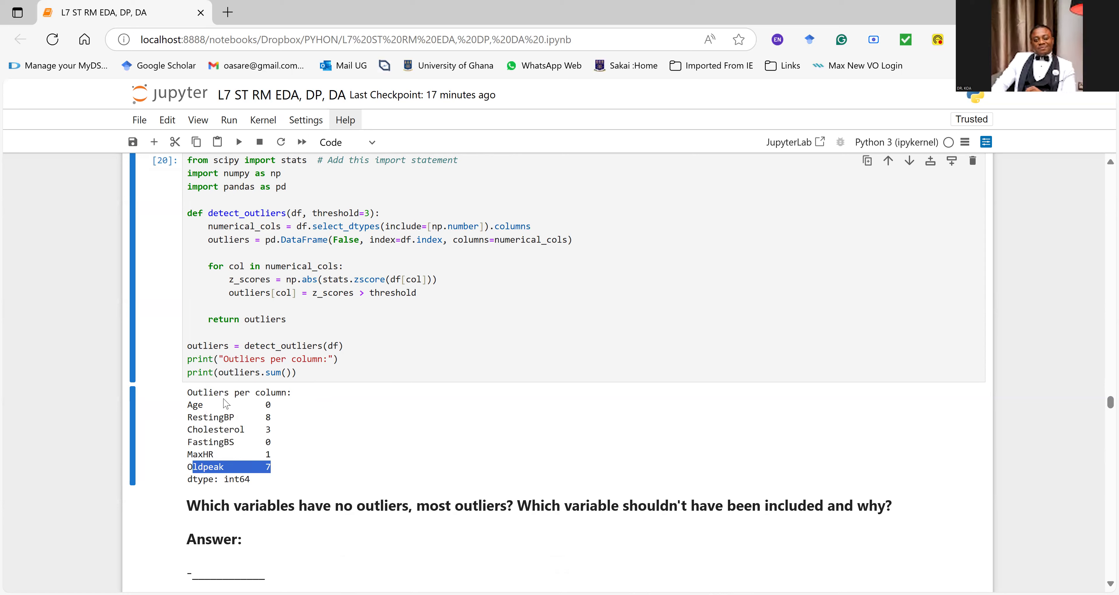
pyautogui.moveTo(189, 408); pyautogui.dragTo(301, 411)
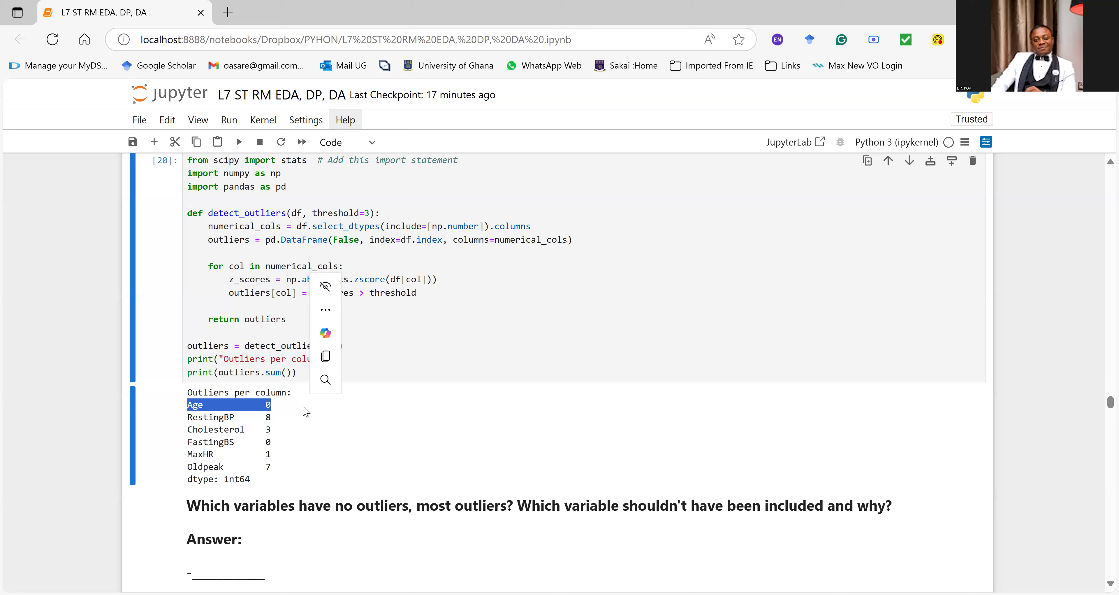
# Step: Check Age in the subplot boxplots and the combined boxplot, and return to the outlier counts below the detect_outliers cell
pyautogui.scroll(8, 518, 413)
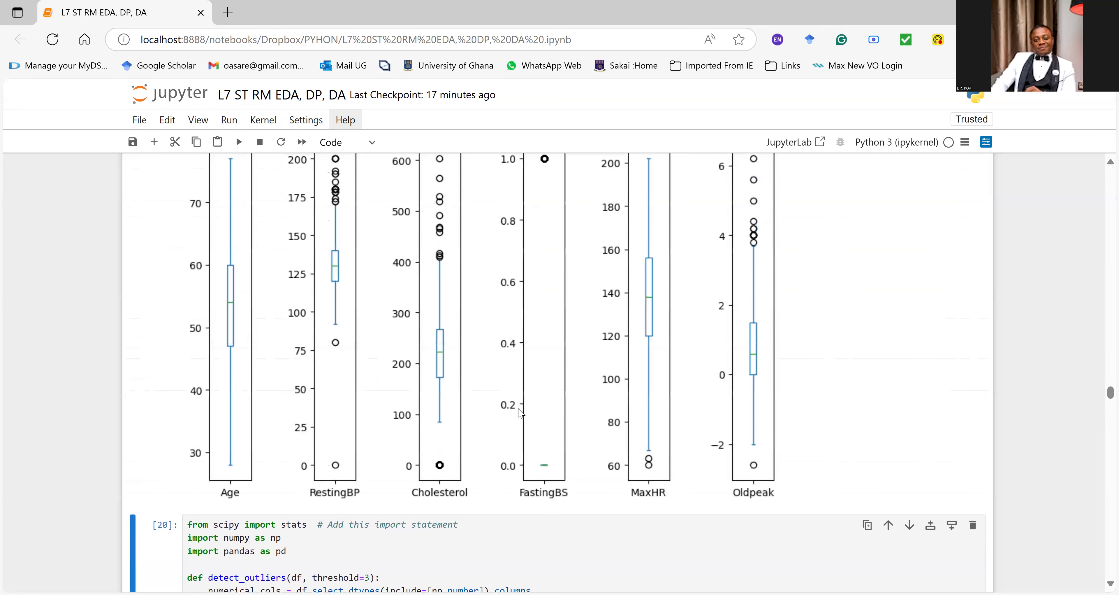
pyautogui.scroll(2, 517, 413)
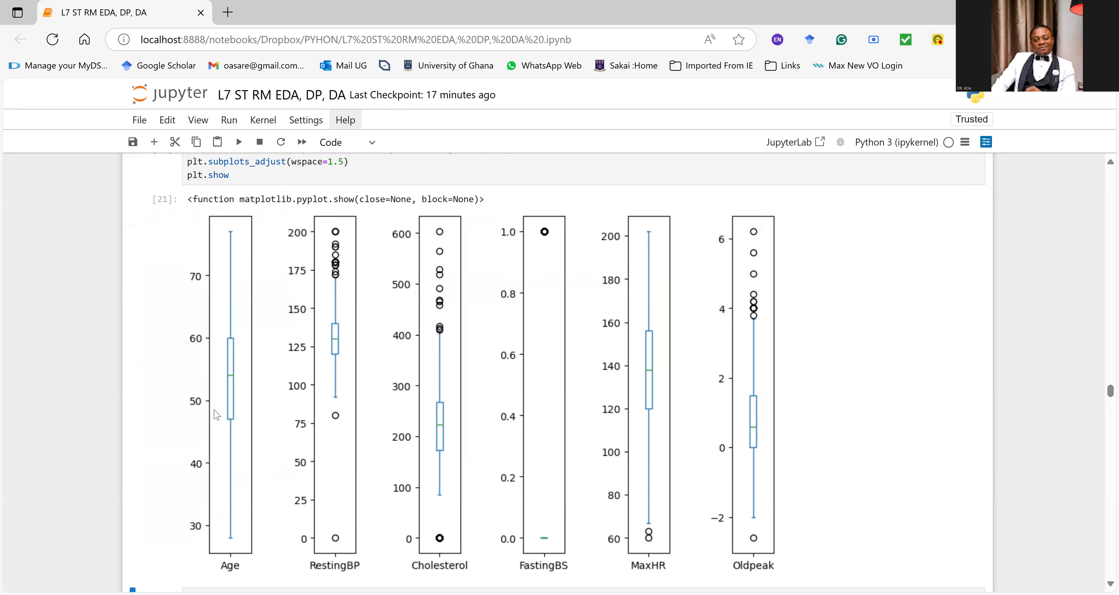
pyautogui.scroll(8, 241, 409)
pyautogui.scroll(2, 242, 408)
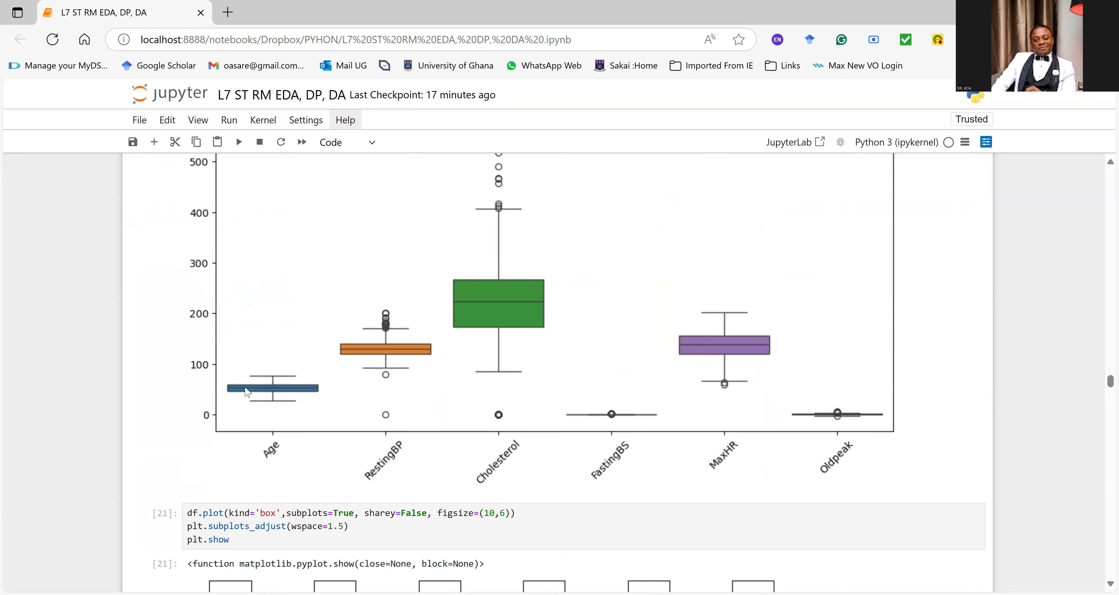
pyautogui.scroll(-12, 282, 386)
pyautogui.scroll(-10, 275, 402)
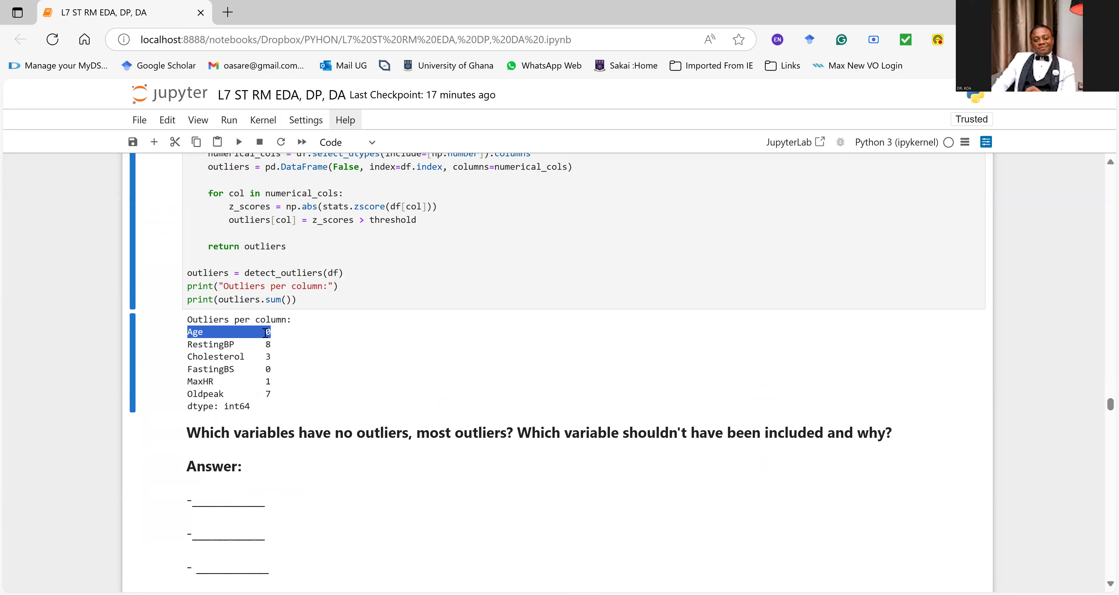
# Step: Highlight the FastingBS row in the outlier counts and compare that variable with the subplot boxplots and the combined boxplot
pyautogui.moveTo(271, 370); pyautogui.dragTo(187, 368)
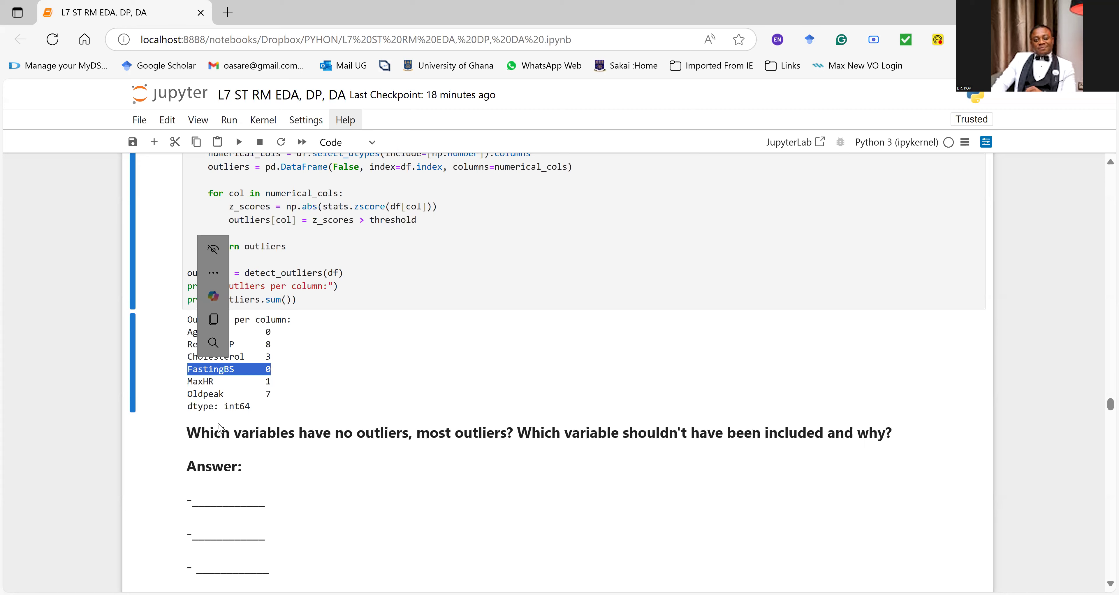
pyautogui.scroll(6, 326, 354)
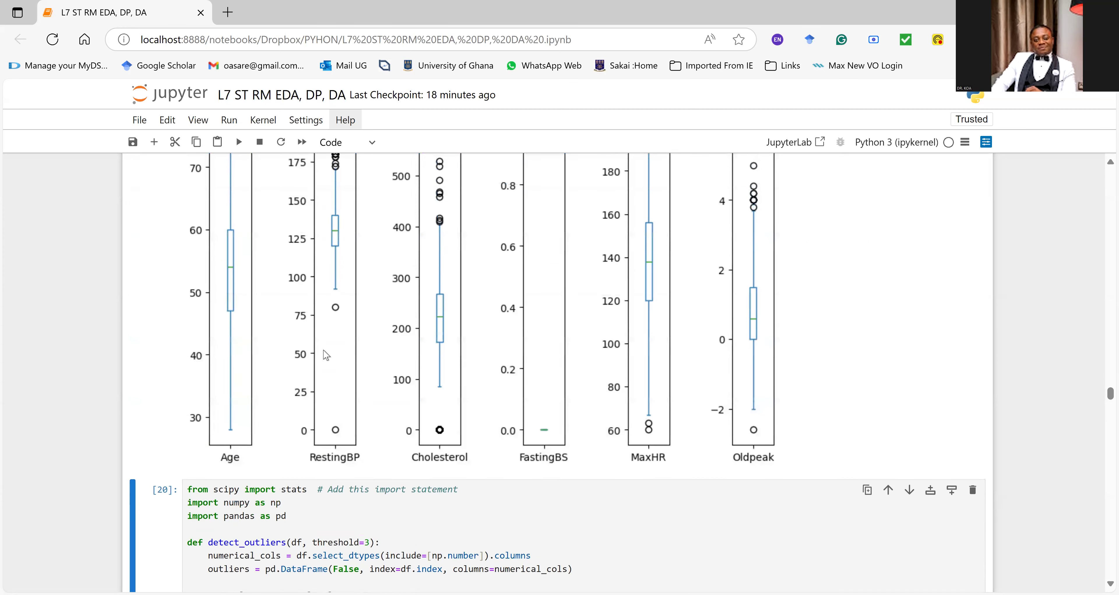
pyautogui.scroll(6, 326, 354)
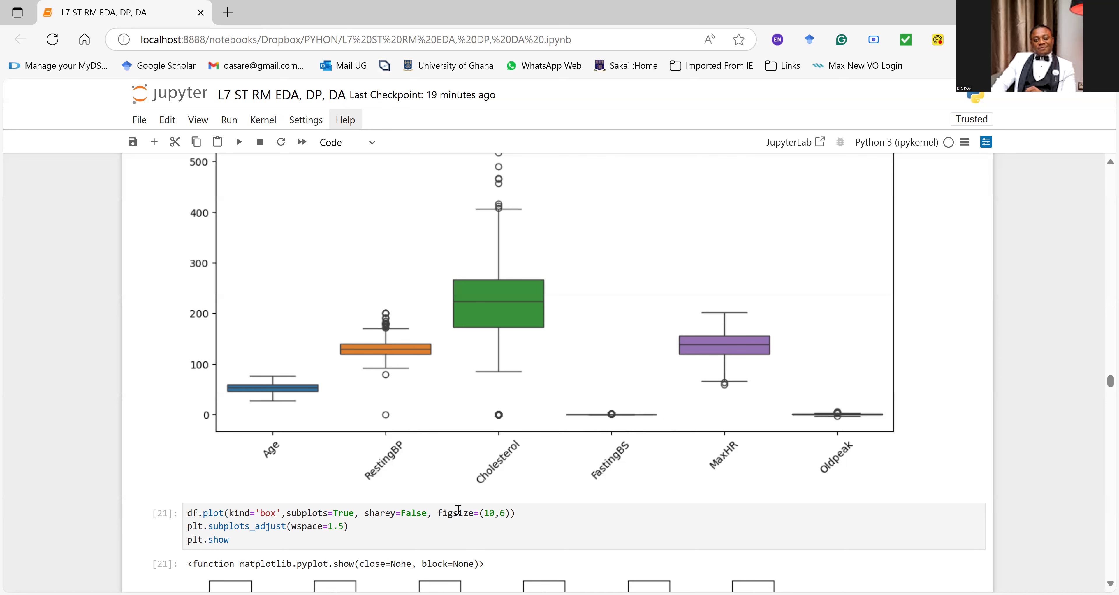
pyautogui.scroll(-15, 456, 511)
pyautogui.scroll(-2, 261, 539)
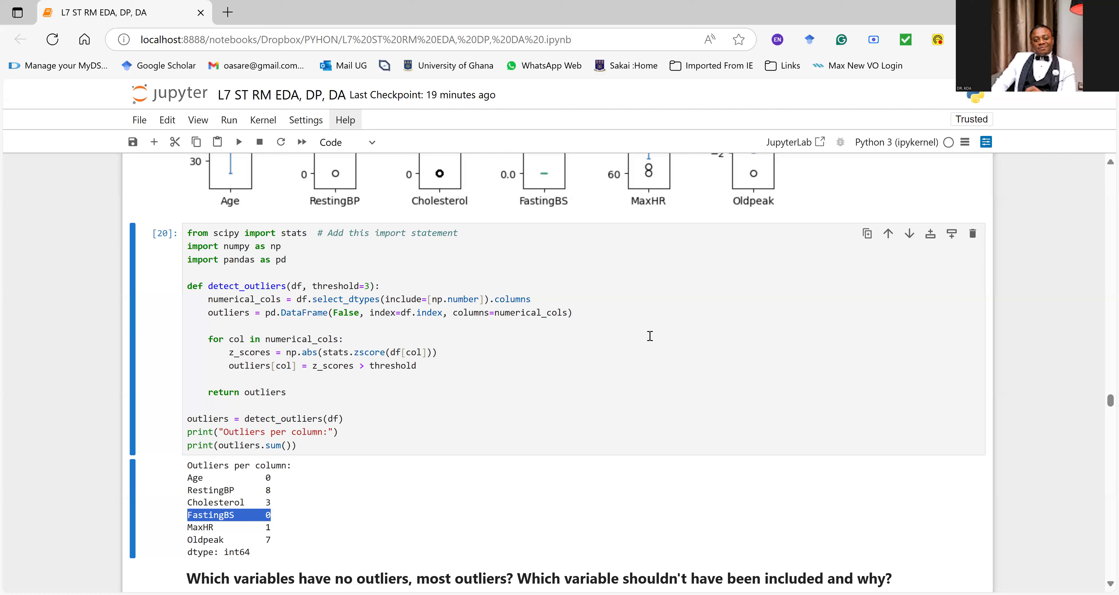
pyautogui.scroll(6, 652, 337)
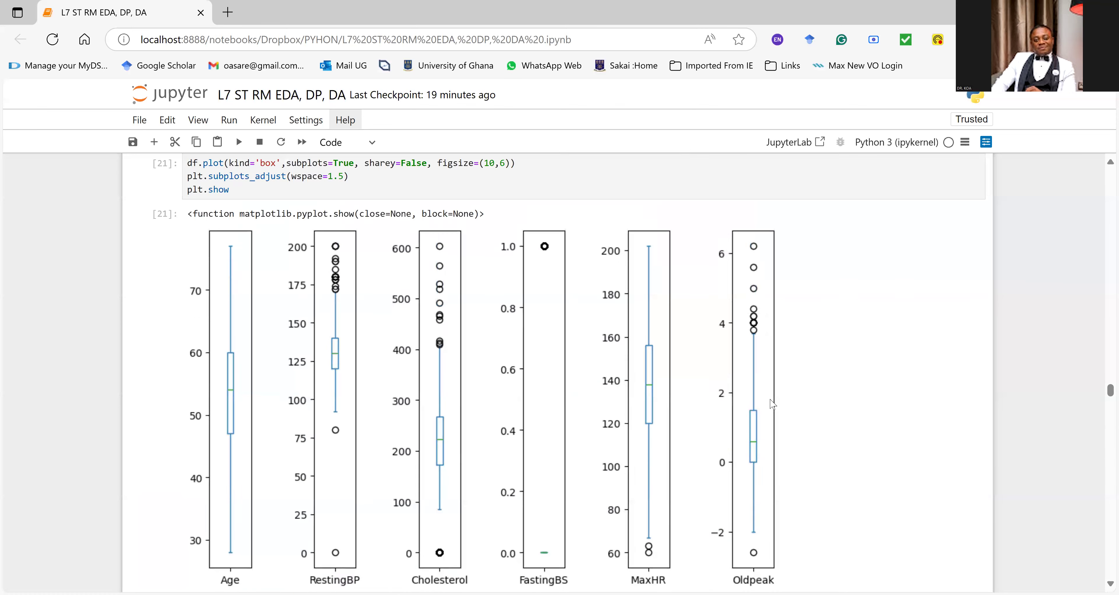
pyautogui.scroll(12, 773, 416)
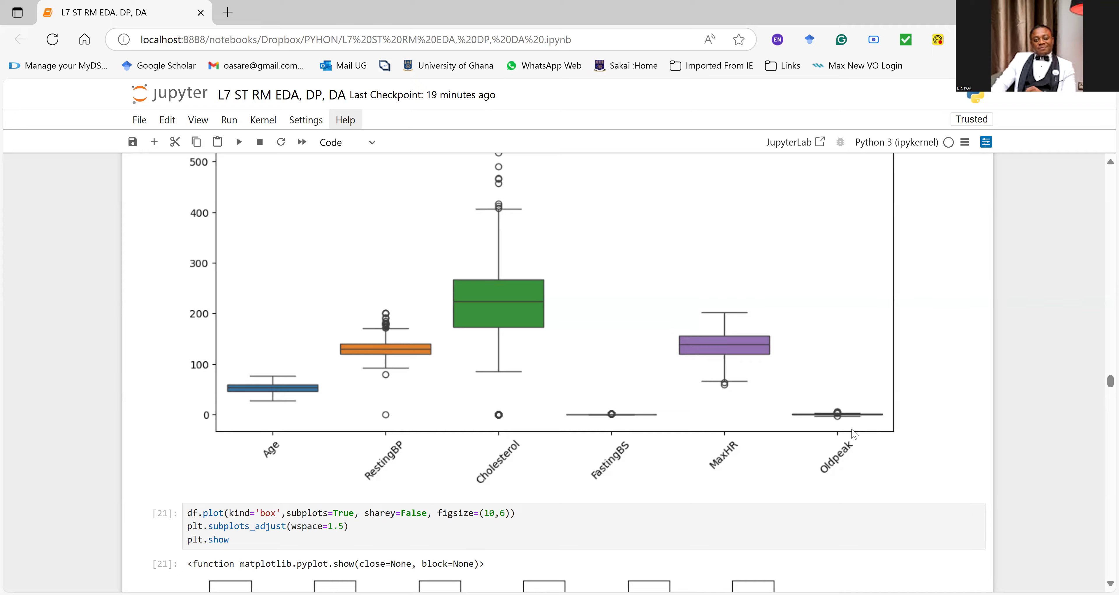
# Step: Add the line df below df.head(10) in the Load and View the Data cell and run it to display the dataset
pyautogui.scroll(3, 853, 434)
pyautogui.scroll(5, 854, 433)
pyautogui.scroll(-5, 852, 433)
pyautogui.scroll(15, 852, 420)
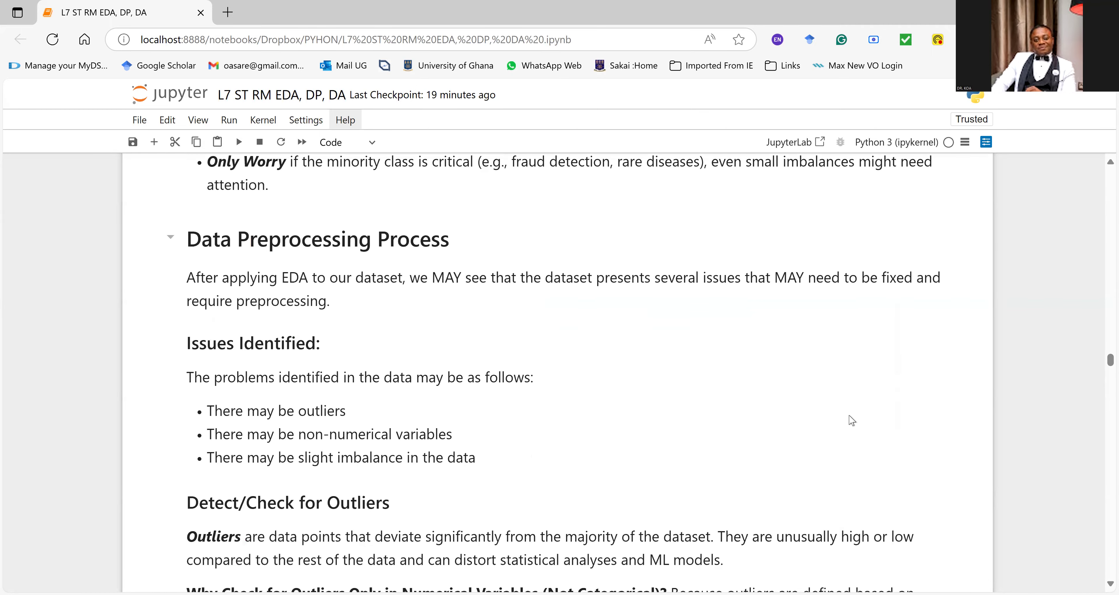
pyautogui.scroll(20, 852, 402)
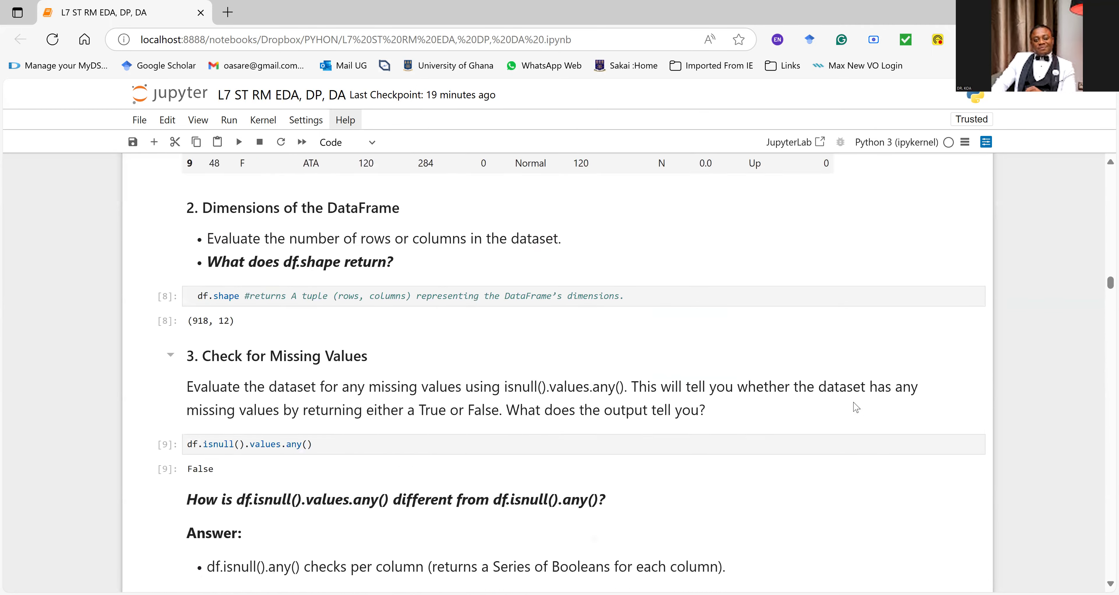
pyautogui.scroll(-4, 853, 407)
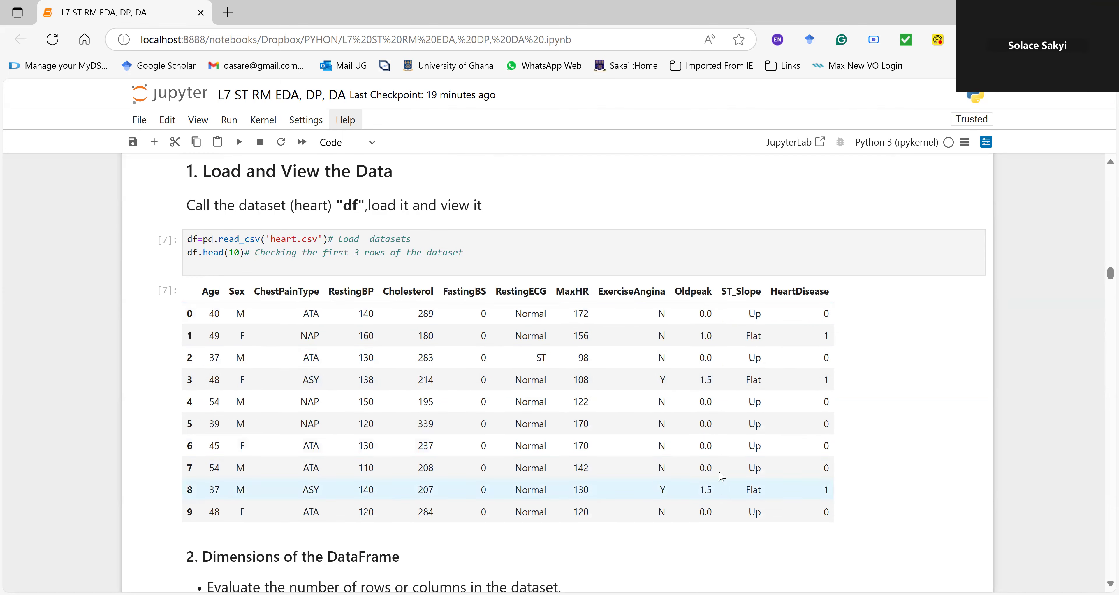
pyautogui.scroll(-3, 717, 434)
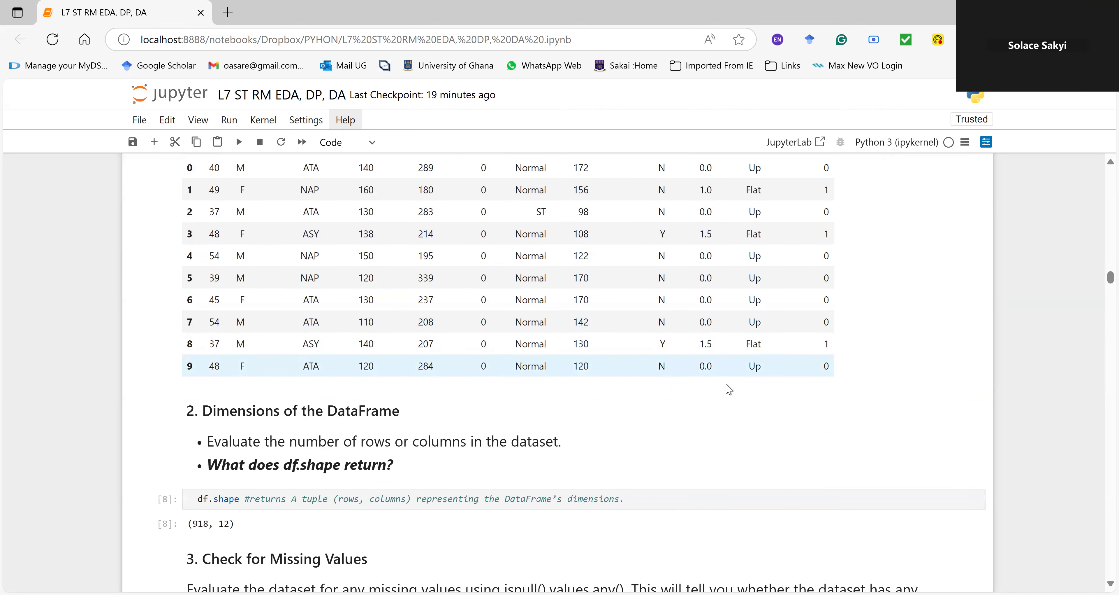
pyautogui.scroll(3, 729, 389)
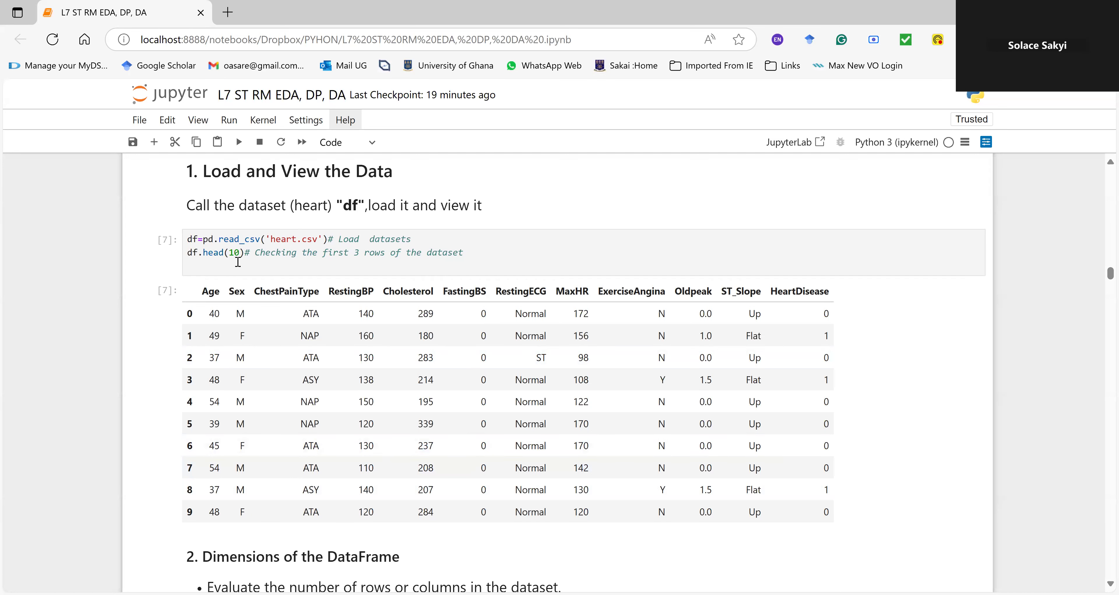
pyautogui.click(201, 253)
pyautogui.click(201, 262)
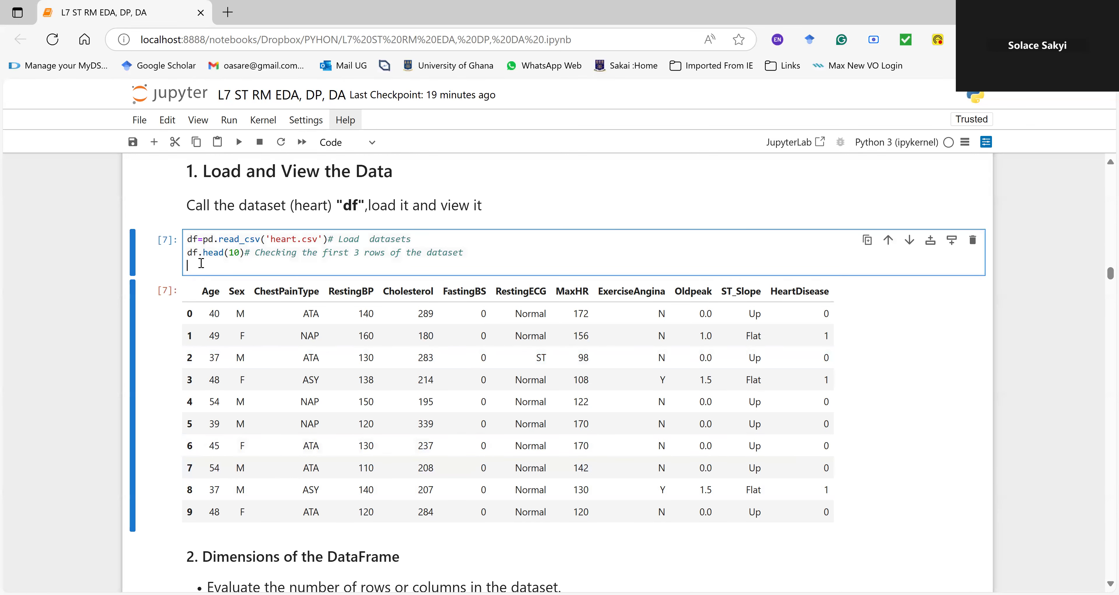
pyautogui.write('d')
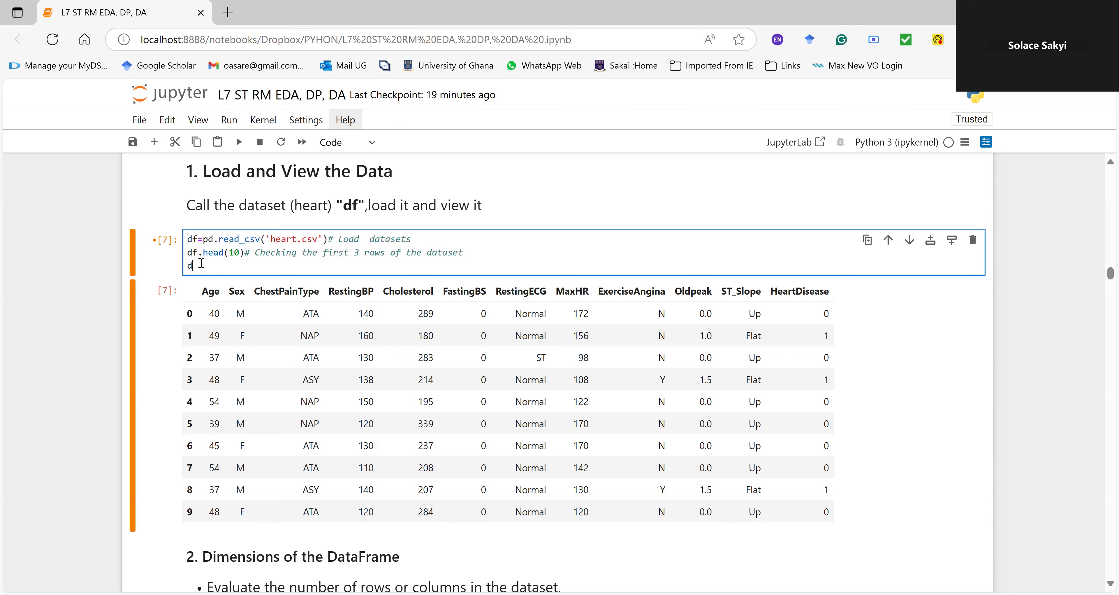
pyautogui.write('f')
pyautogui.hotkey('ctrl', 'Return')
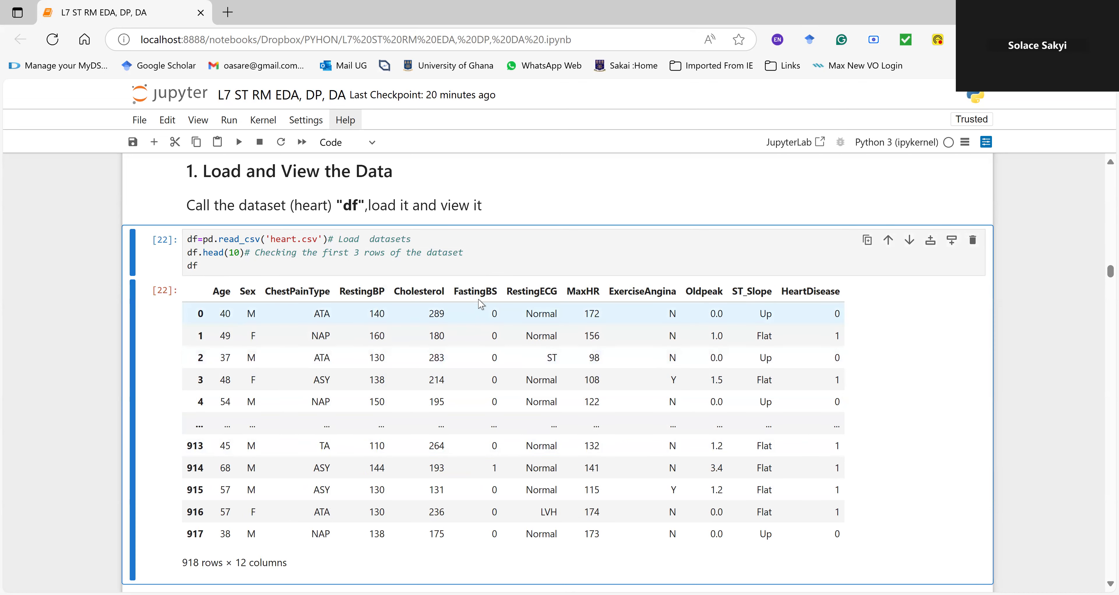
# Step: Highlight the FastingBS, HeartDisease and Oldpeak headers in the dataset table, plus the Oldpeak value in row 915
pyautogui.moveTo(454, 291); pyautogui.dragTo(508, 294)
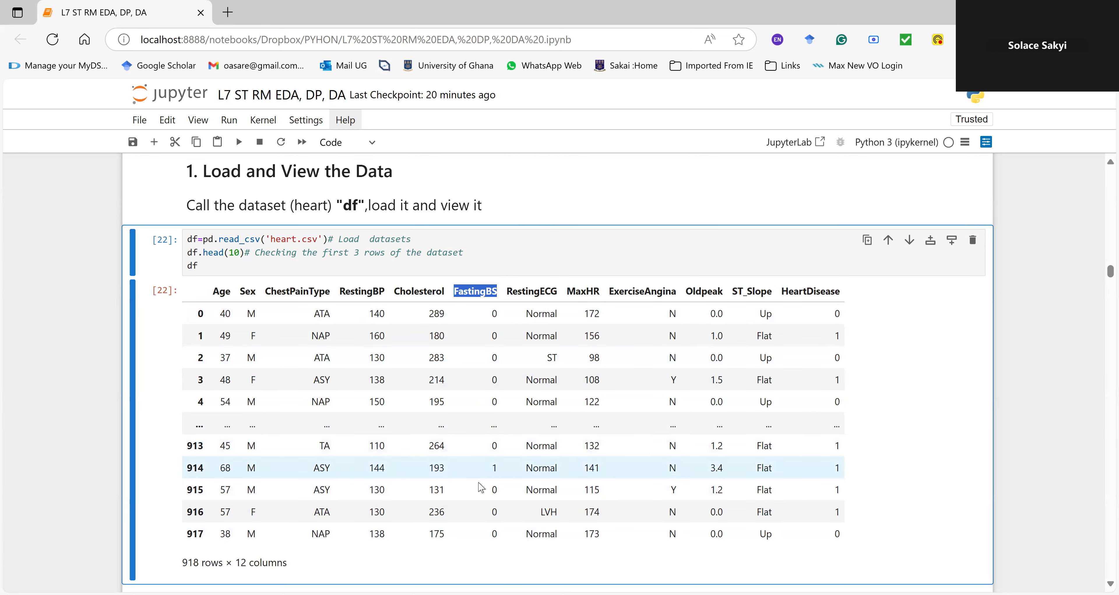
pyautogui.moveTo(782, 291); pyautogui.dragTo(843, 298)
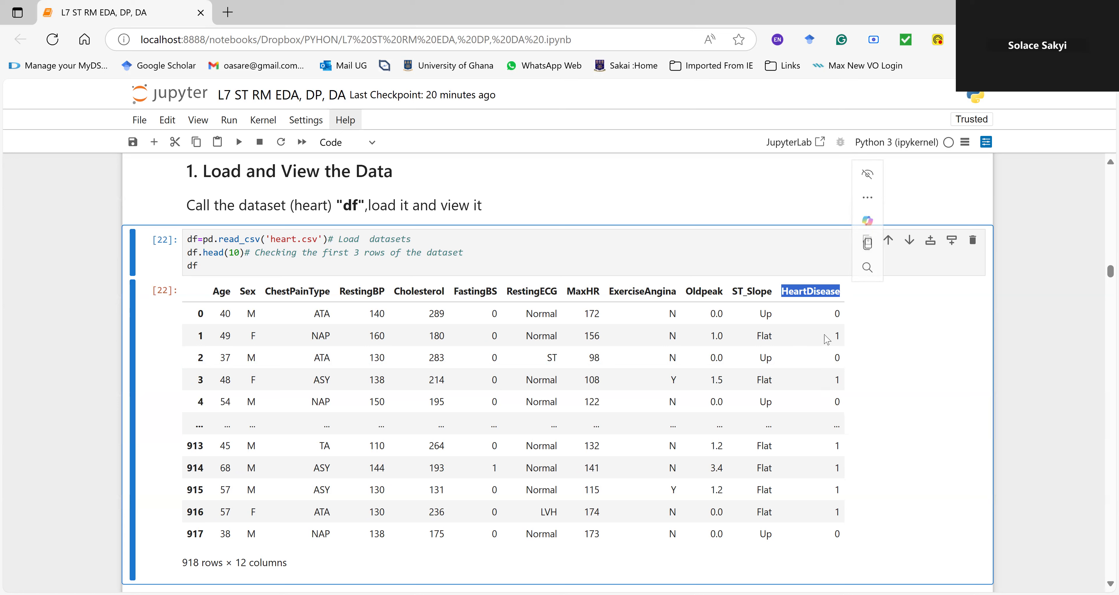
pyautogui.moveTo(685, 291); pyautogui.dragTo(730, 301)
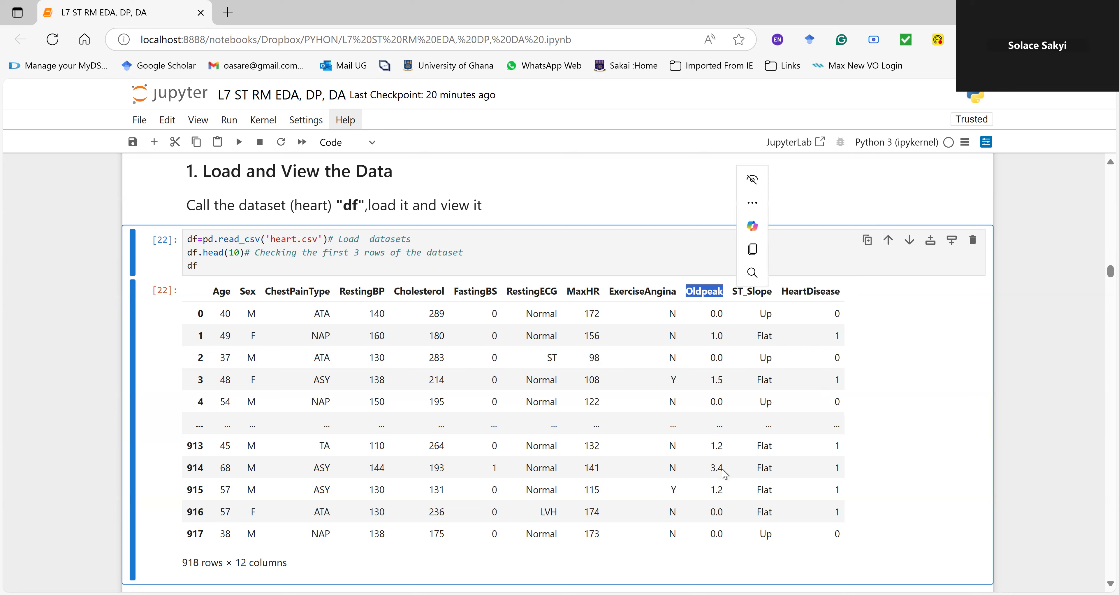
pyautogui.moveTo(723, 444); pyautogui.dragTo(710, 494)
pyautogui.click(722, 494)
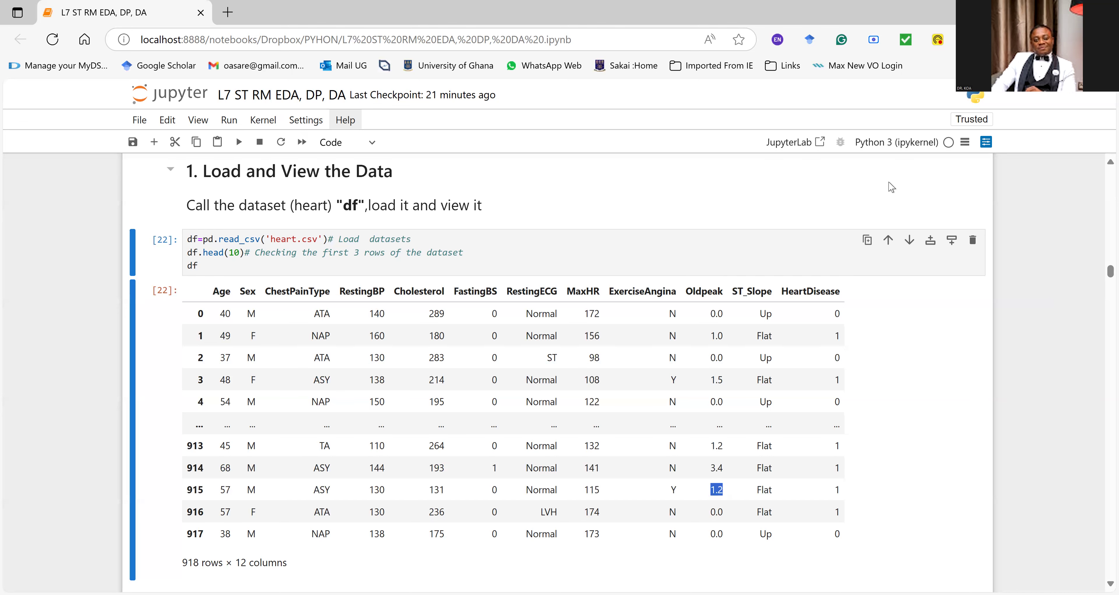
# Step: Return to the boxplot section and review the combined boxplot and the separate subplot boxplots for all numerical variables
pyautogui.scroll(-15, 896, 203)
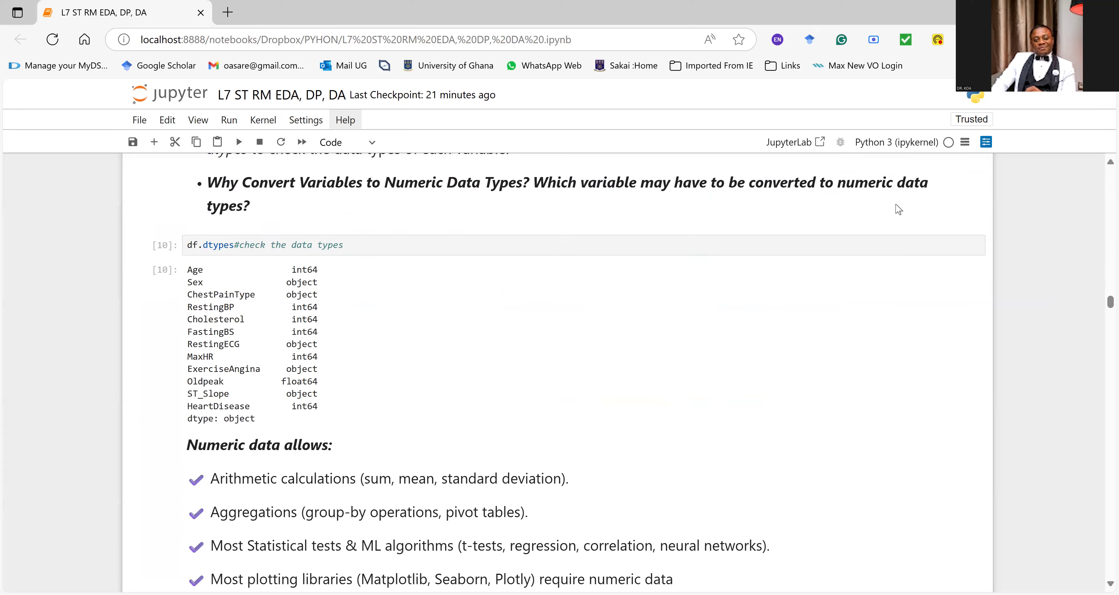
pyautogui.scroll(-20, 896, 204)
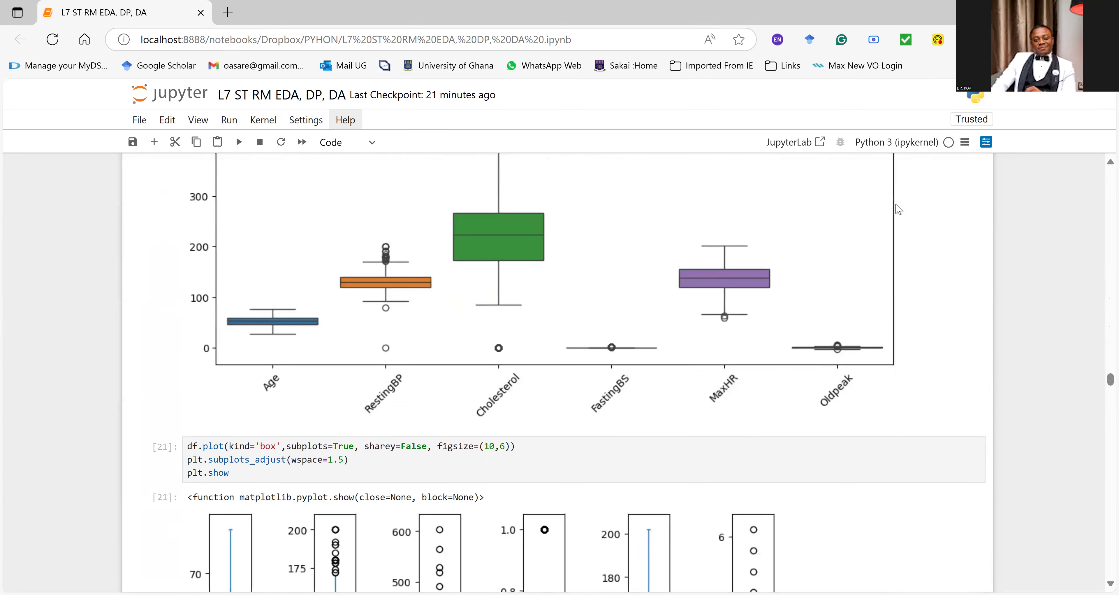
pyautogui.scroll(3, 898, 209)
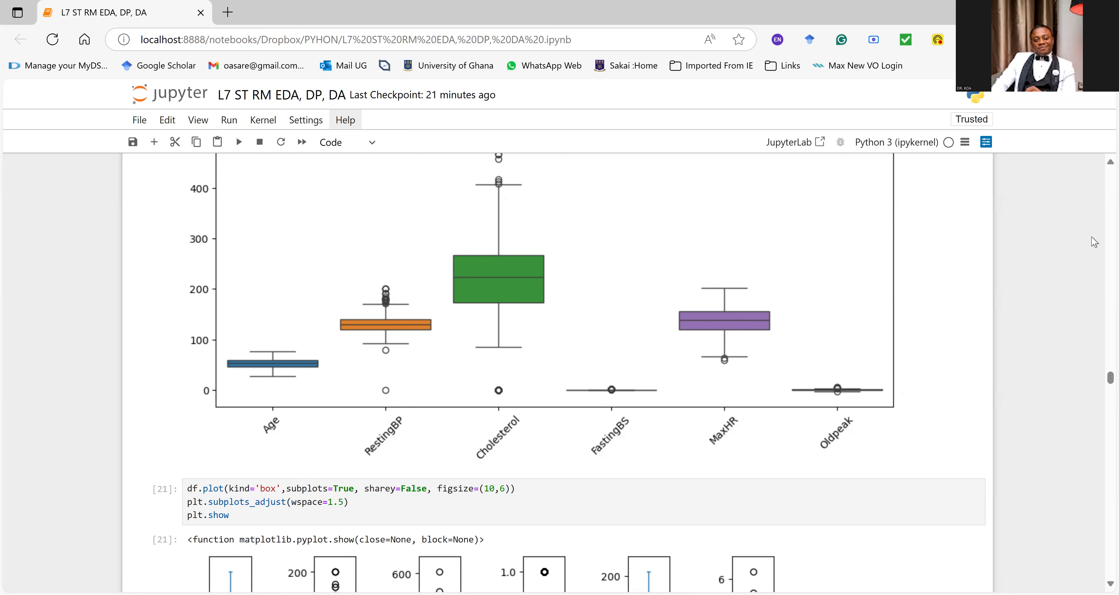
pyautogui.scroll(-5, 1095, 242)
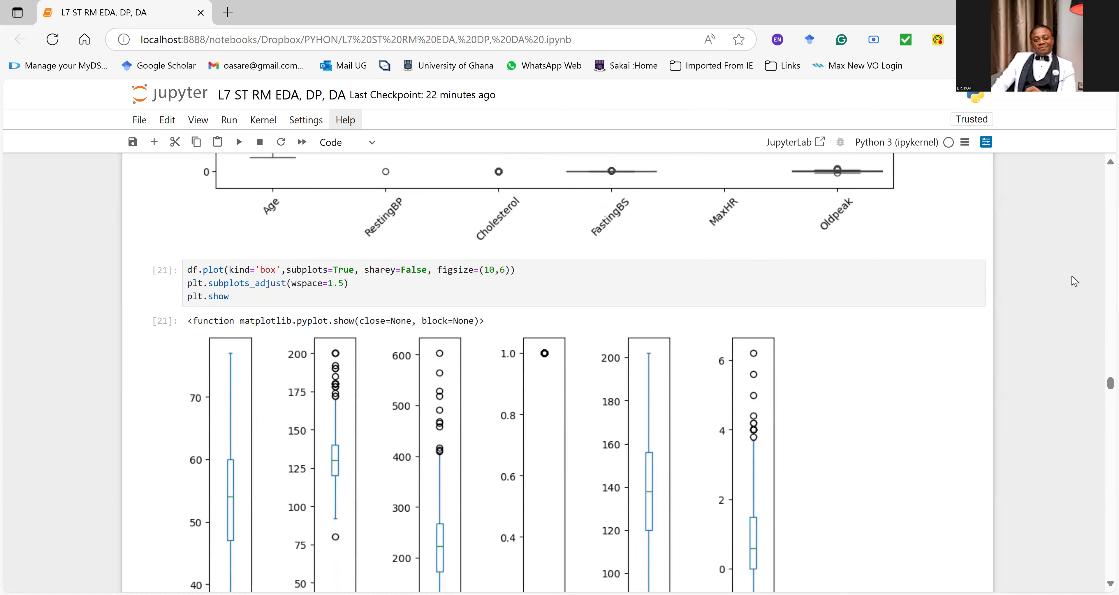
pyautogui.scroll(-3, 1072, 278)
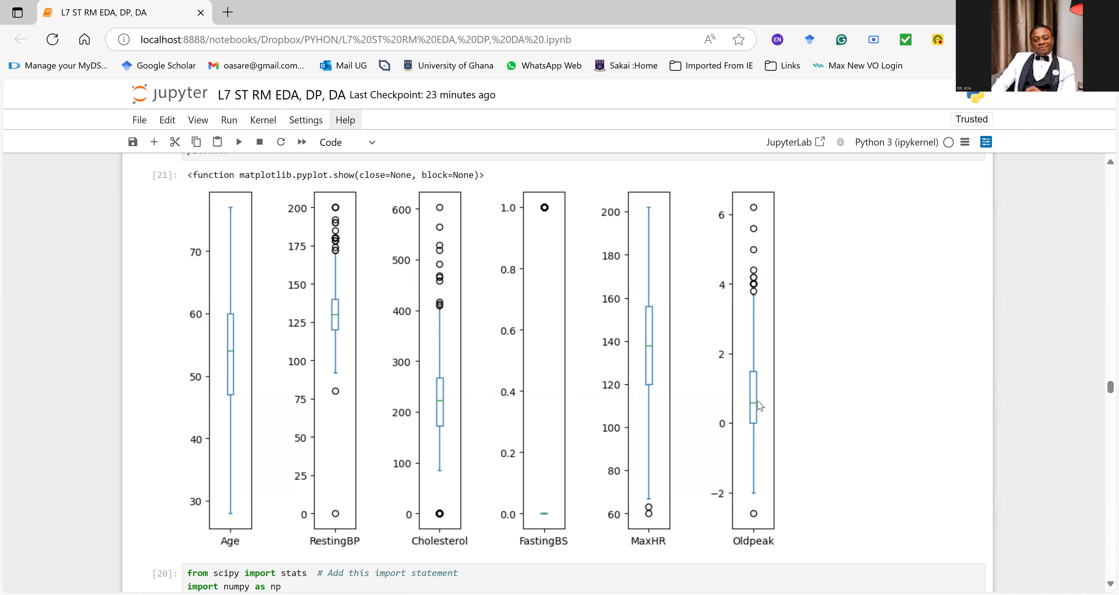
# Step: Compare the combined and subplot boxplots with the outlier detection cell, highlighting the whole Outliers per column output
pyautogui.scroll(1, 620, 321)
pyautogui.scroll(6, 620, 321)
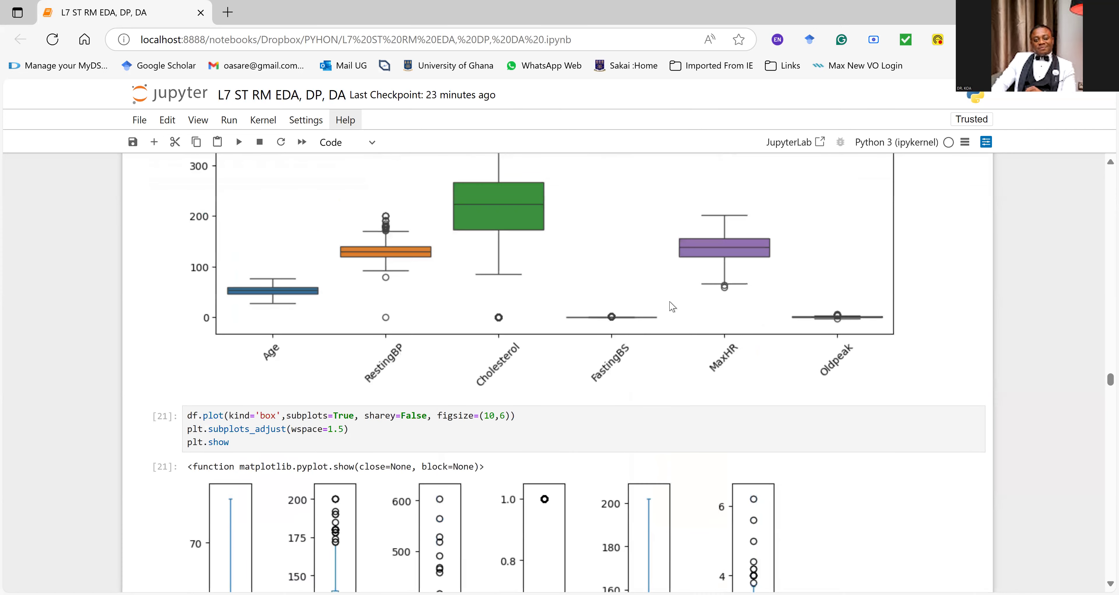
pyautogui.scroll(-3, 674, 294)
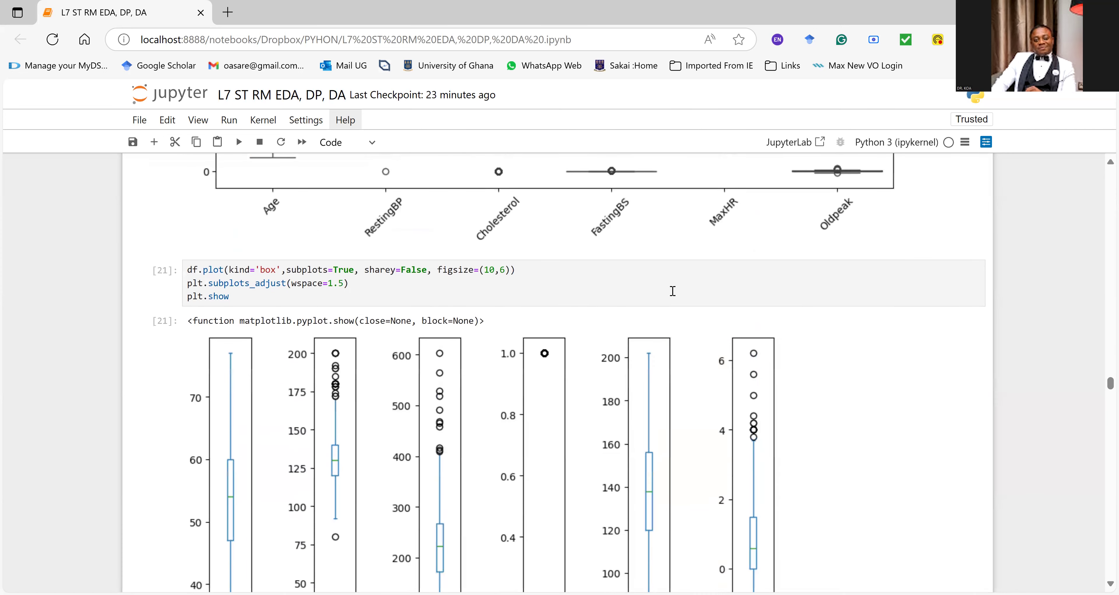
pyautogui.scroll(-10, 673, 291)
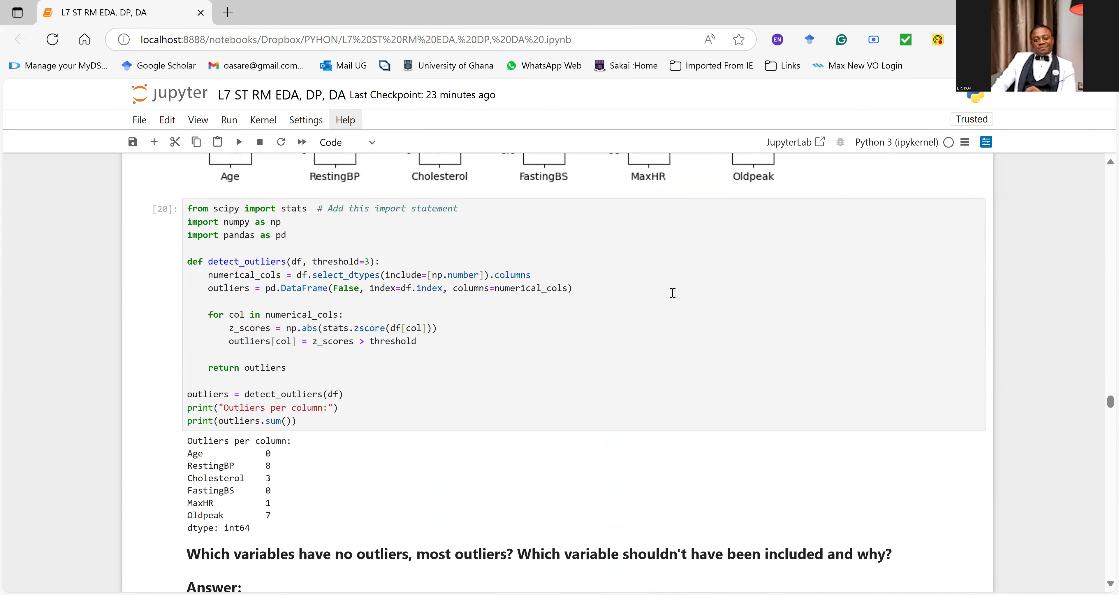
pyautogui.moveTo(188, 441); pyautogui.dragTo(280, 534)
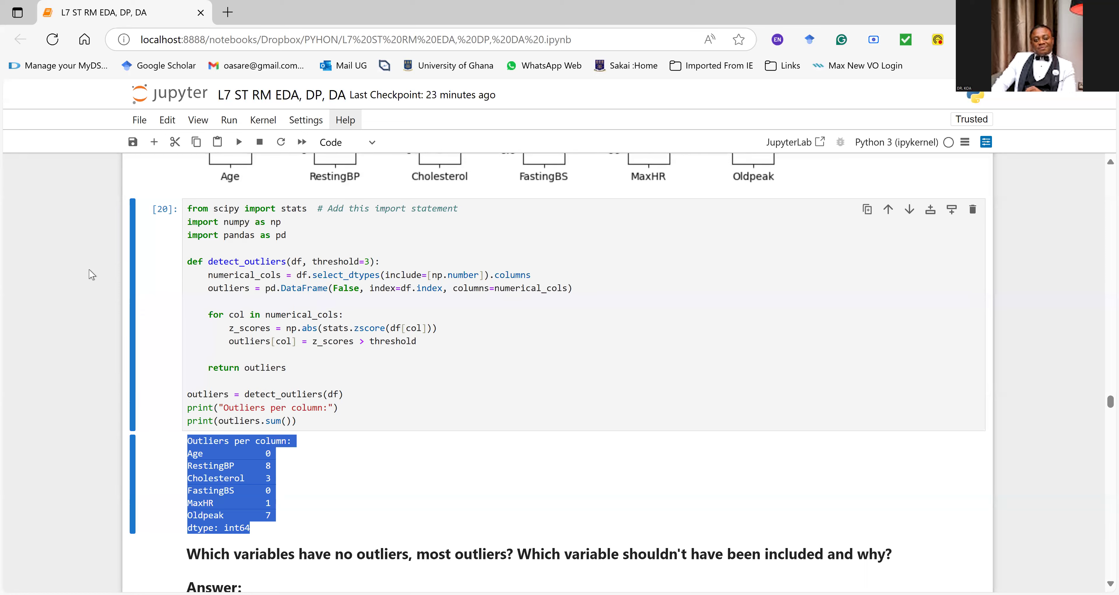
pyautogui.scroll(10, 769, 255)
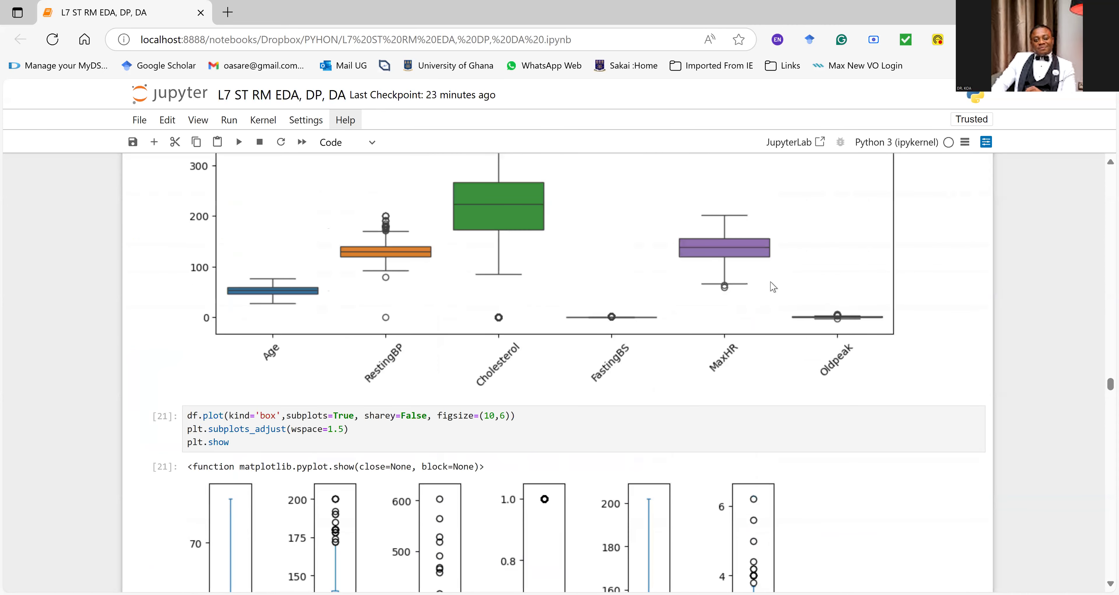
pyautogui.scroll(-5, 729, 285)
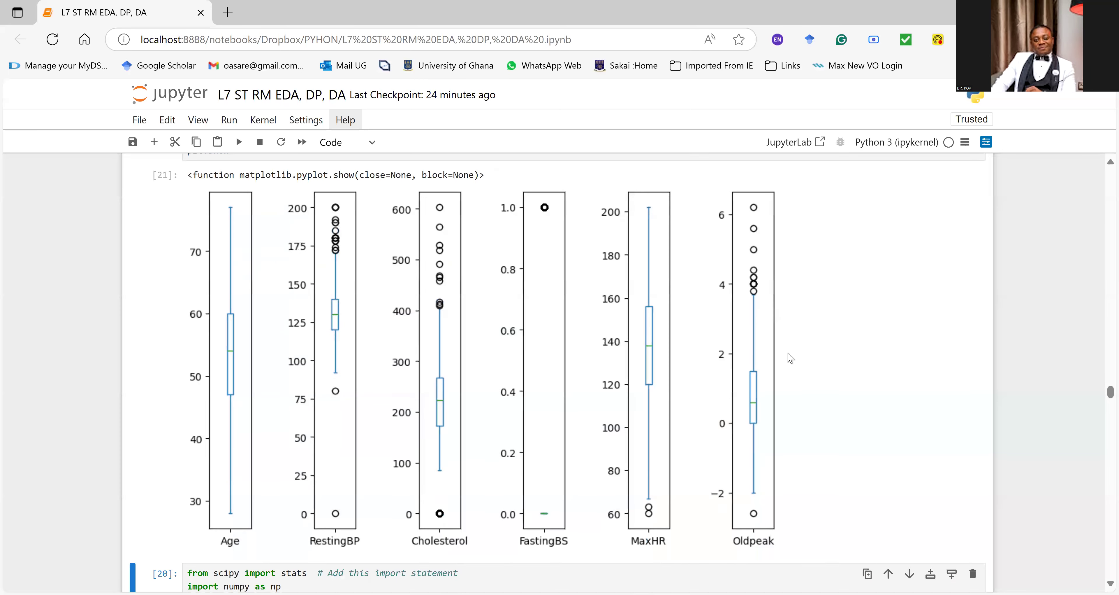
pyautogui.scroll(-5, 678, 364)
pyautogui.scroll(-5, 482, 432)
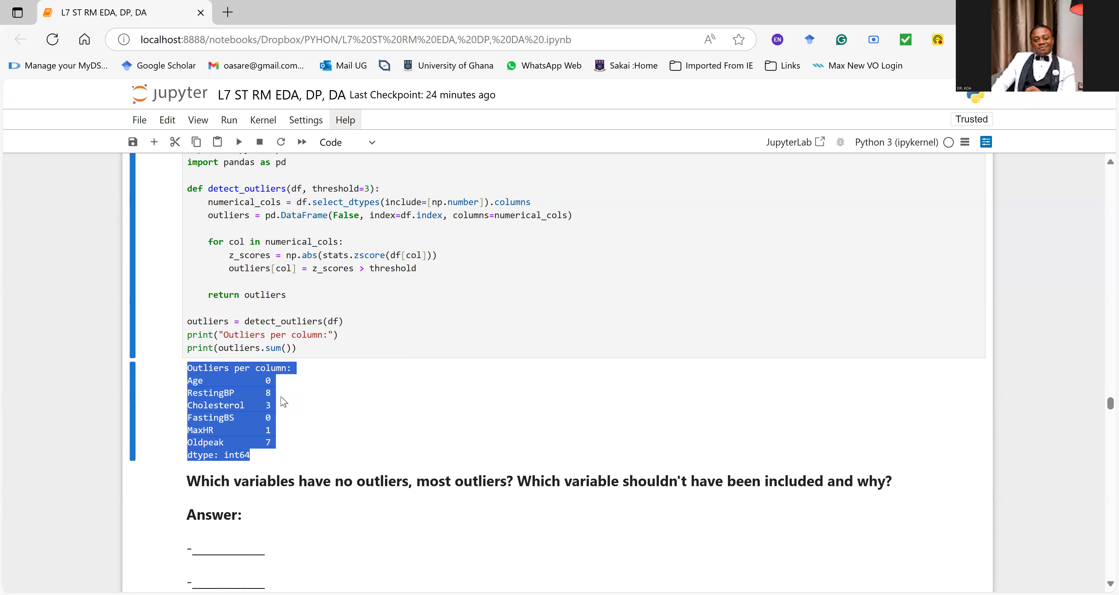
# Step: Run the Z-Score Outlier Detection histogram cell for Cholesterol and bring its plot into view
pyautogui.scroll(-10, 283, 402)
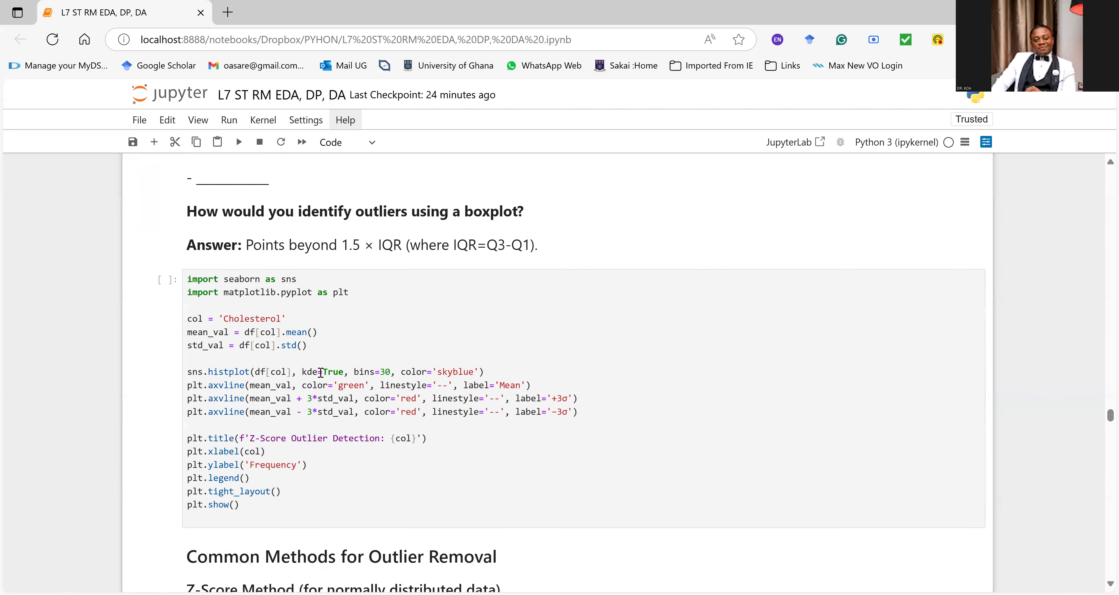
pyautogui.scroll(-2, 320, 372)
pyautogui.click(316, 362)
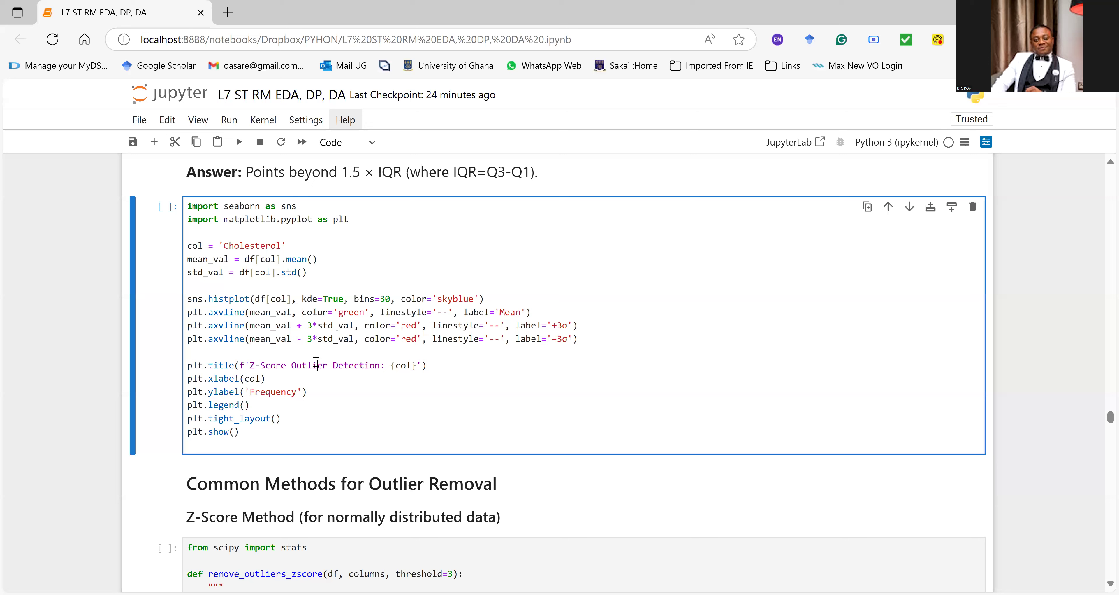
pyautogui.click(337, 337)
pyautogui.hotkey('ctrl', 'Return')
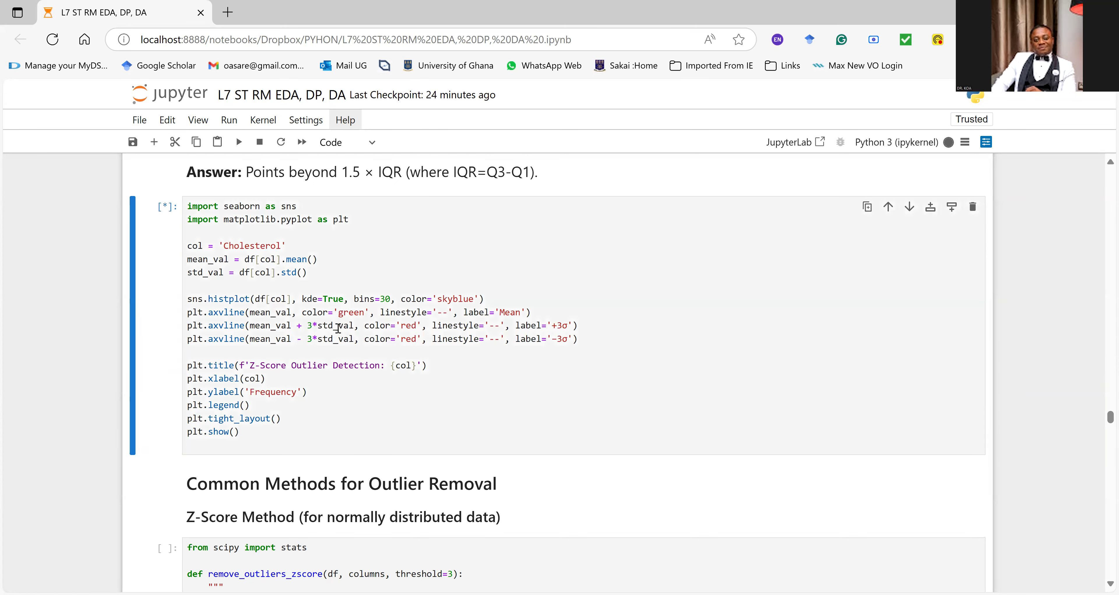
pyautogui.scroll(-5, 378, 269)
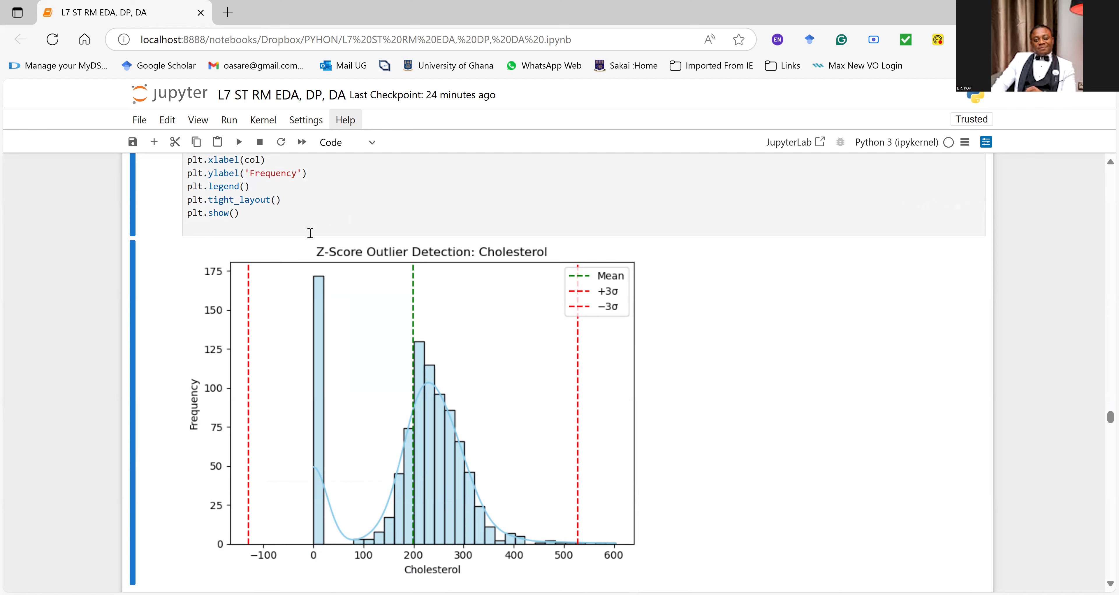
# Step: Return to the Outliers per column output and highlight the counts from Age to Oldpeak
pyautogui.scroll(10, 471, 314)
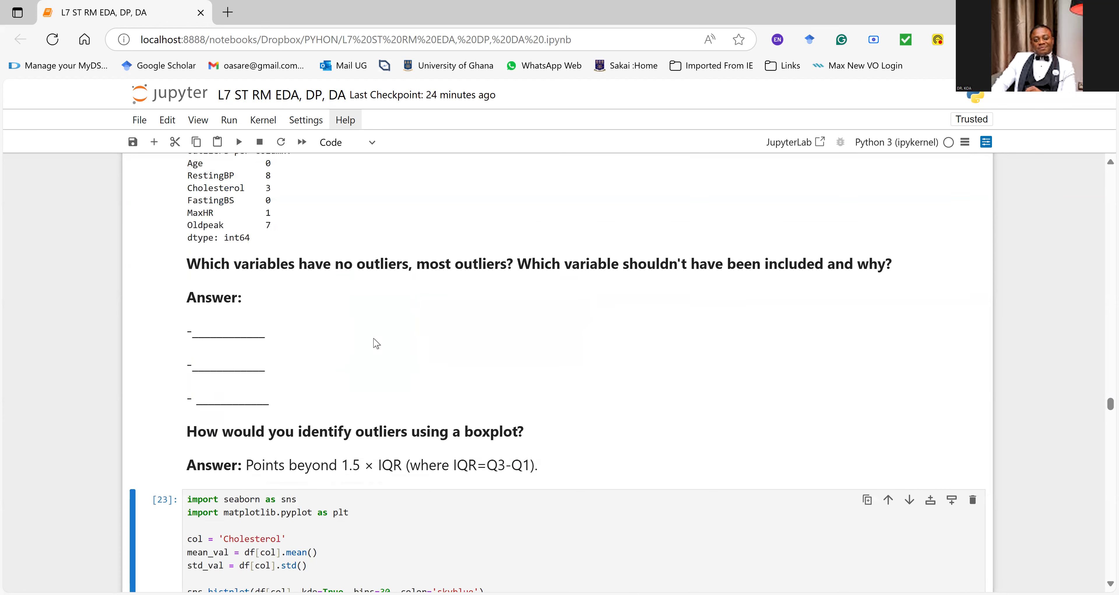
pyautogui.moveTo(192, 234); pyautogui.dragTo(290, 311)
pyautogui.scroll(-8, 283, 329)
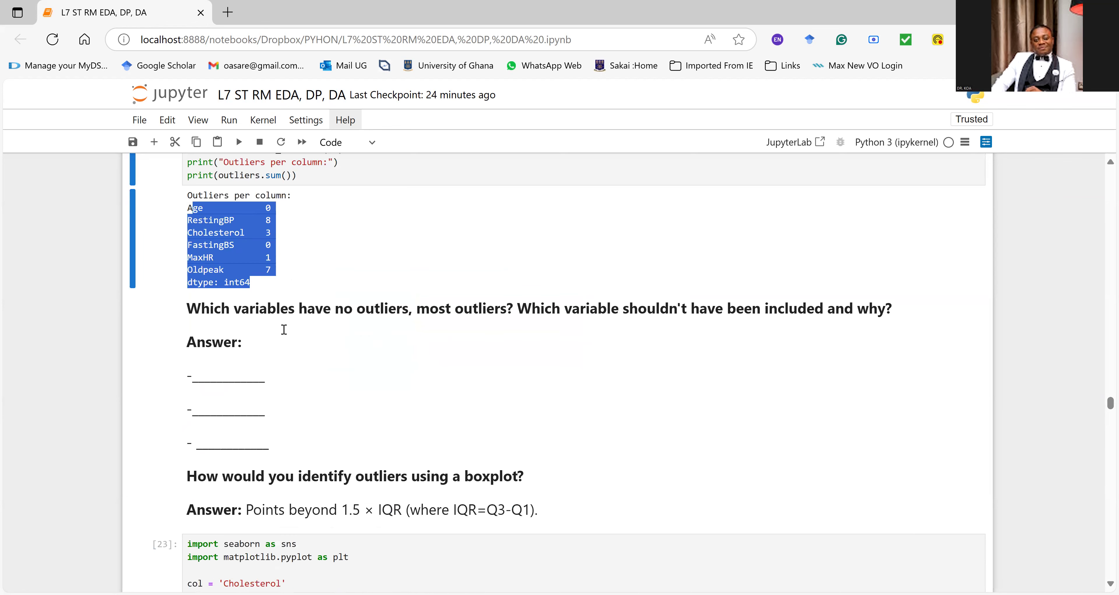
# Step: Review the Z-Score Method code under Common Methods for Outlier Removal and highlight "(IQR) or Z-Score" in the IQR Method notes
pyautogui.scroll(-12, 283, 329)
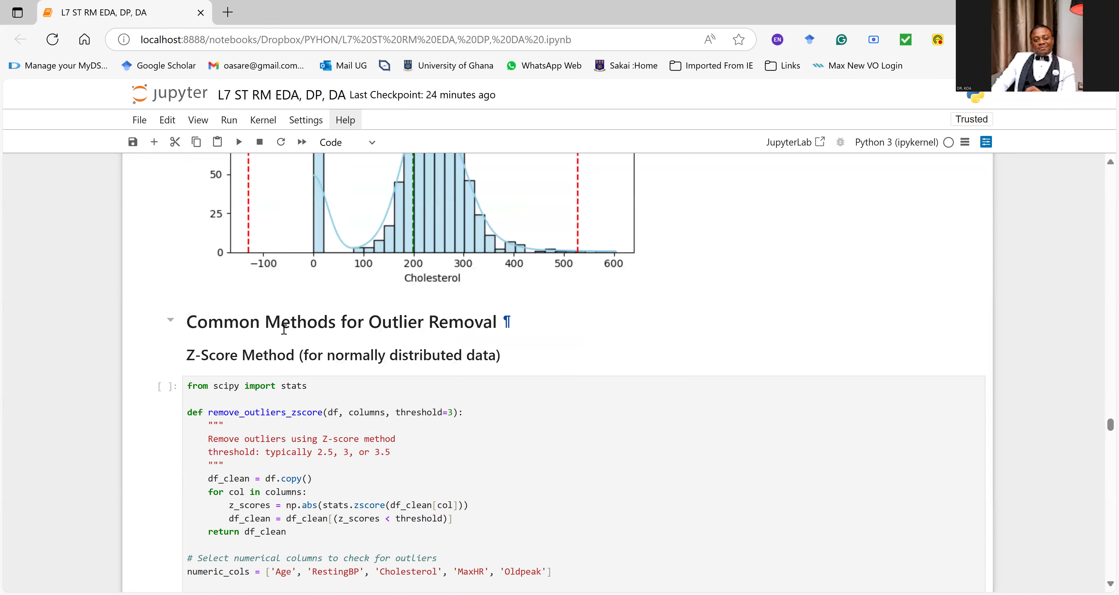
pyautogui.scroll(-3, 284, 329)
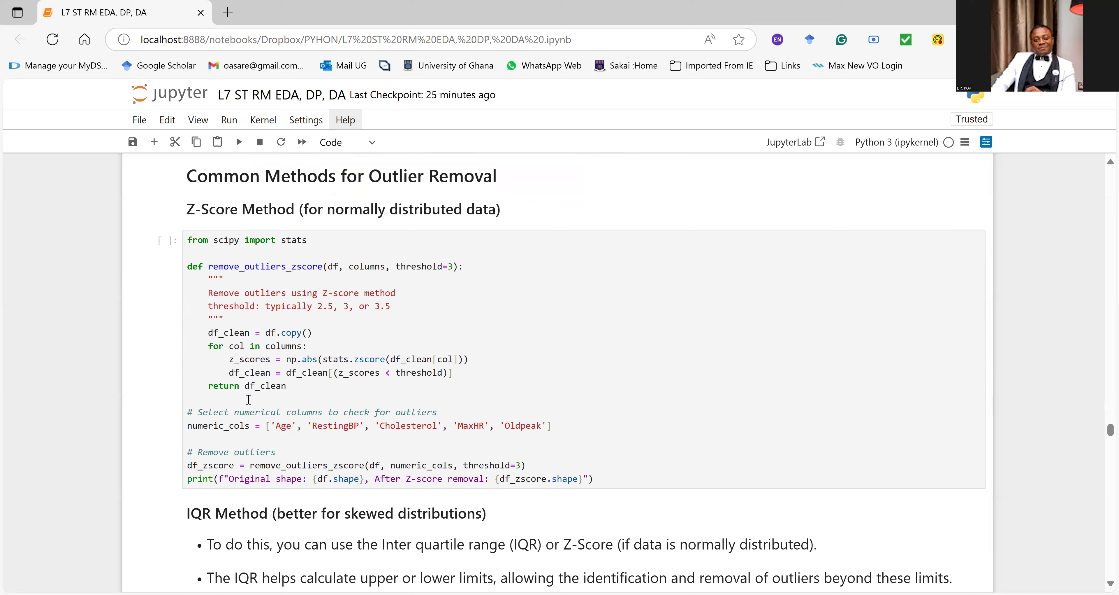
pyautogui.scroll(-1, 248, 399)
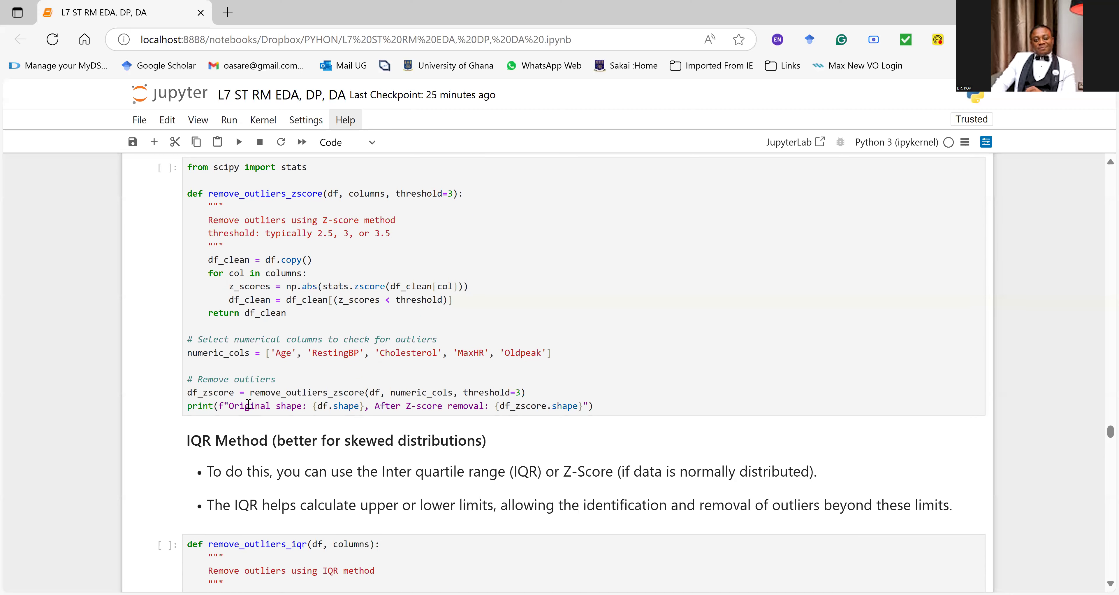
pyautogui.click(246, 376)
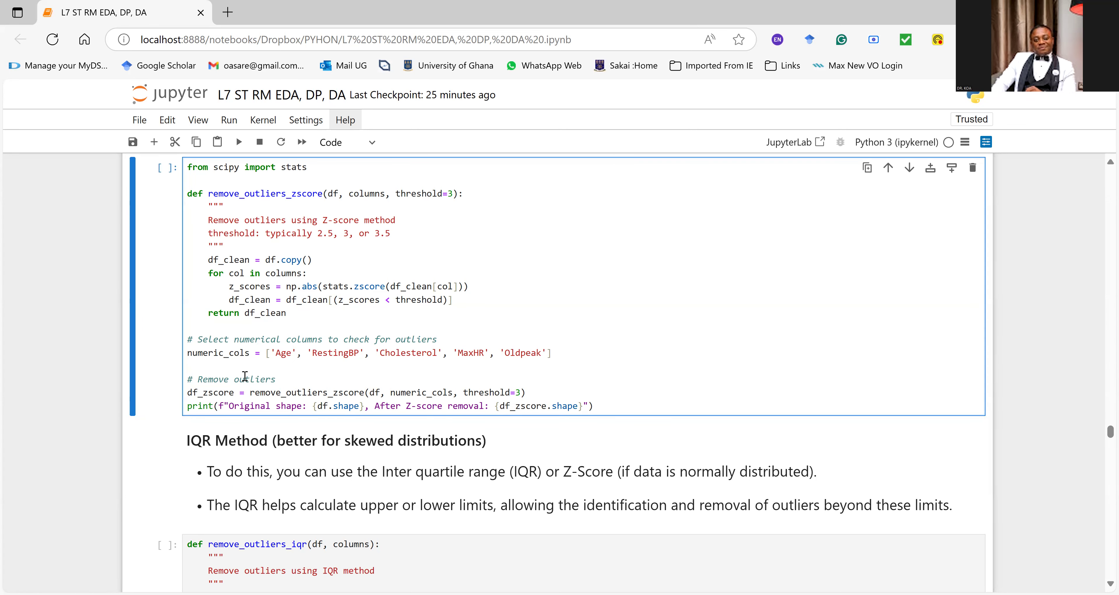
pyautogui.moveTo(618, 475); pyautogui.dragTo(508, 478)
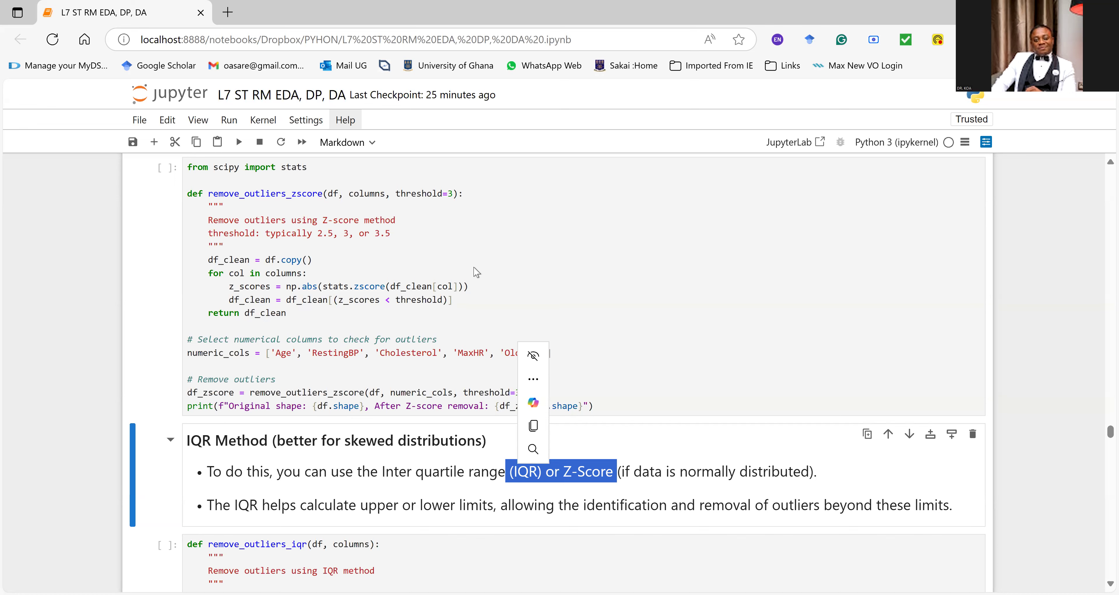
# Step: Highlight the full remove_outliers_zscore code in the Z-Score Method cell, then run it to remove outliers with threshold=3
pyautogui.click(380, 290)
pyautogui.scroll(2, 380, 291)
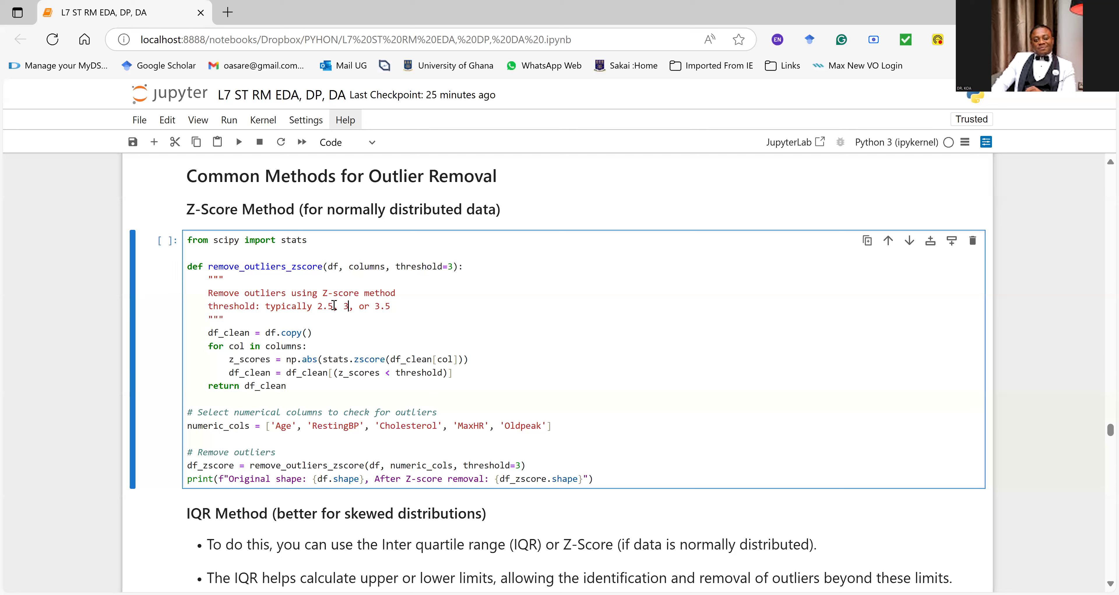
pyautogui.moveTo(188, 240); pyautogui.dragTo(603, 482)
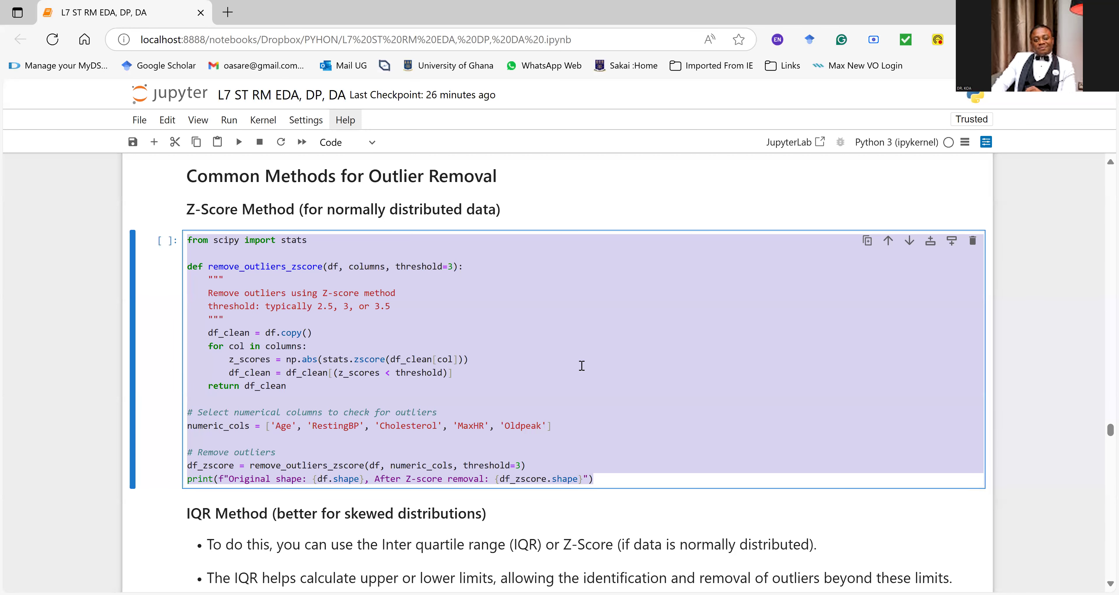
pyautogui.click(358, 412)
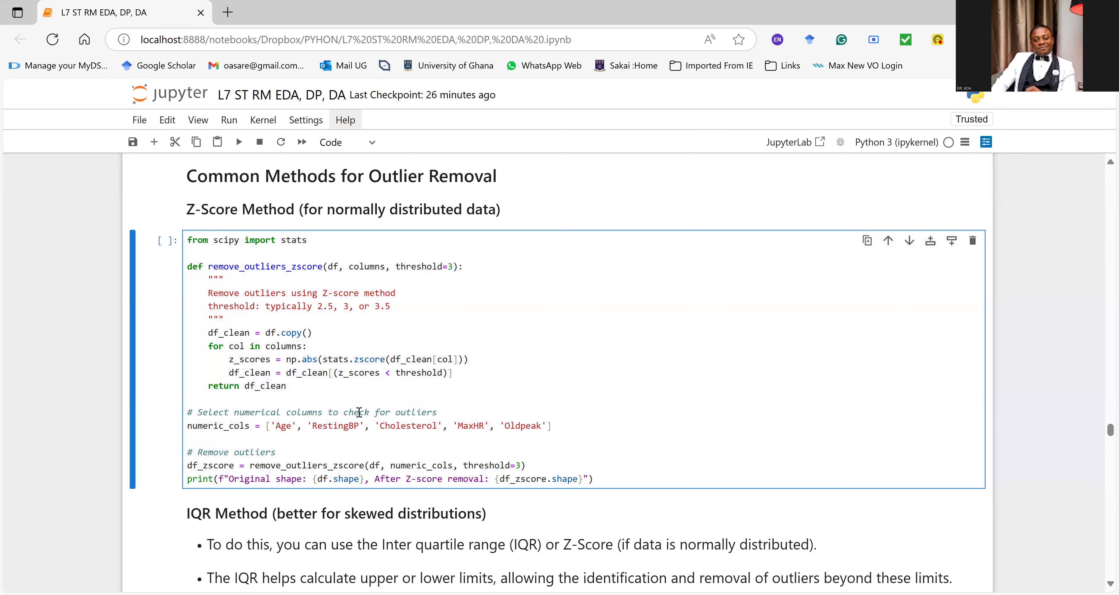
pyautogui.hotkey('ctrl', 'Return')
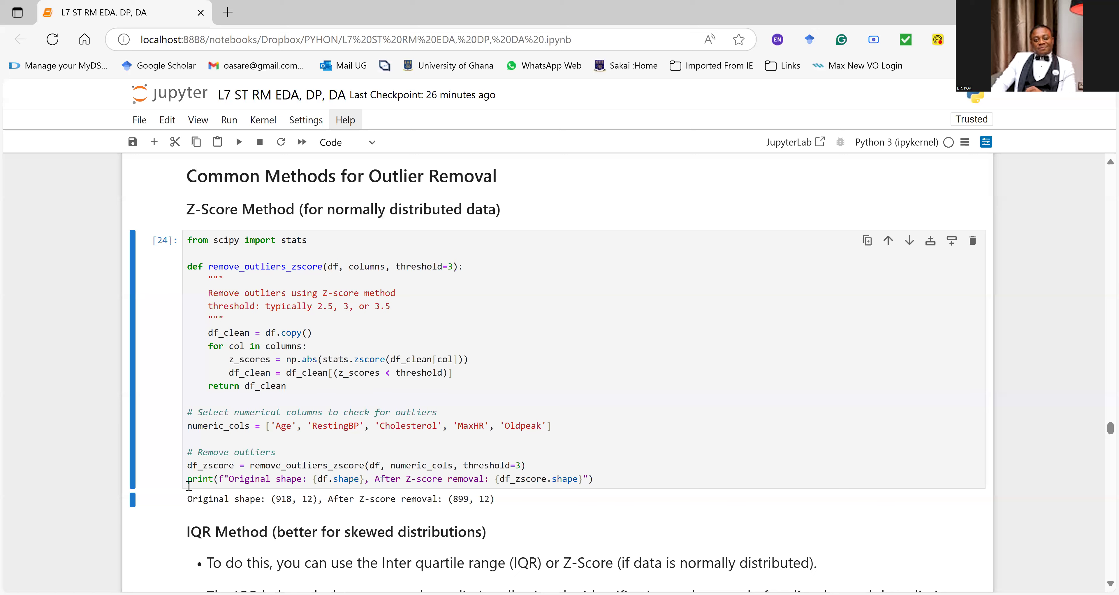
# Step: Highlight the original shape, the row count after Z-score removal, and the complete output line of the Z-Score Method cell
pyautogui.moveTo(187, 491); pyautogui.dragTo(301, 508)
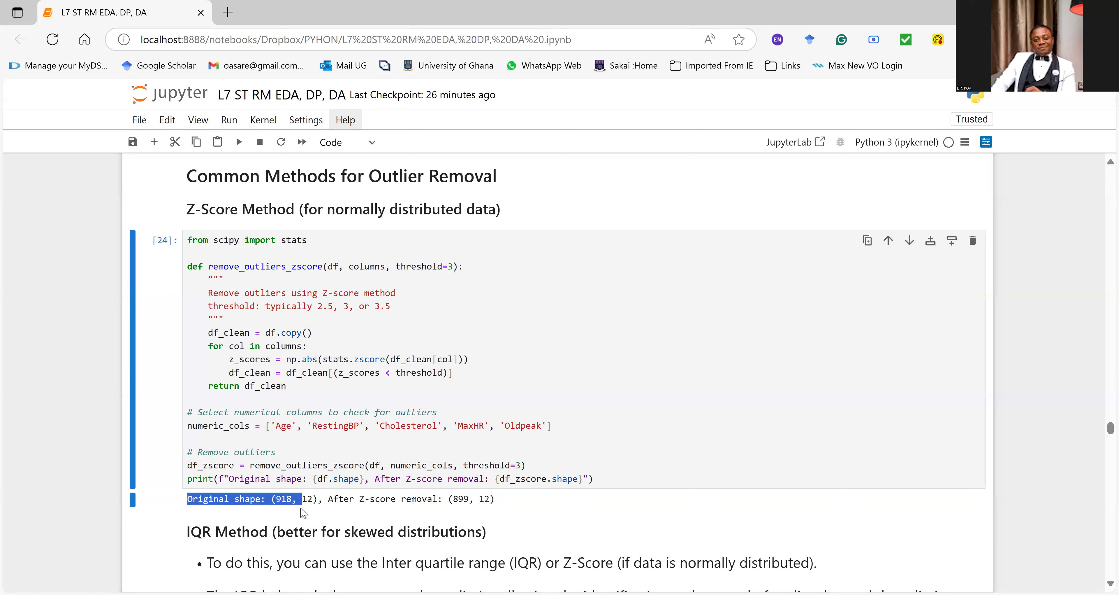
pyautogui.click(354, 511)
pyautogui.moveTo(473, 499); pyautogui.dragTo(451, 498)
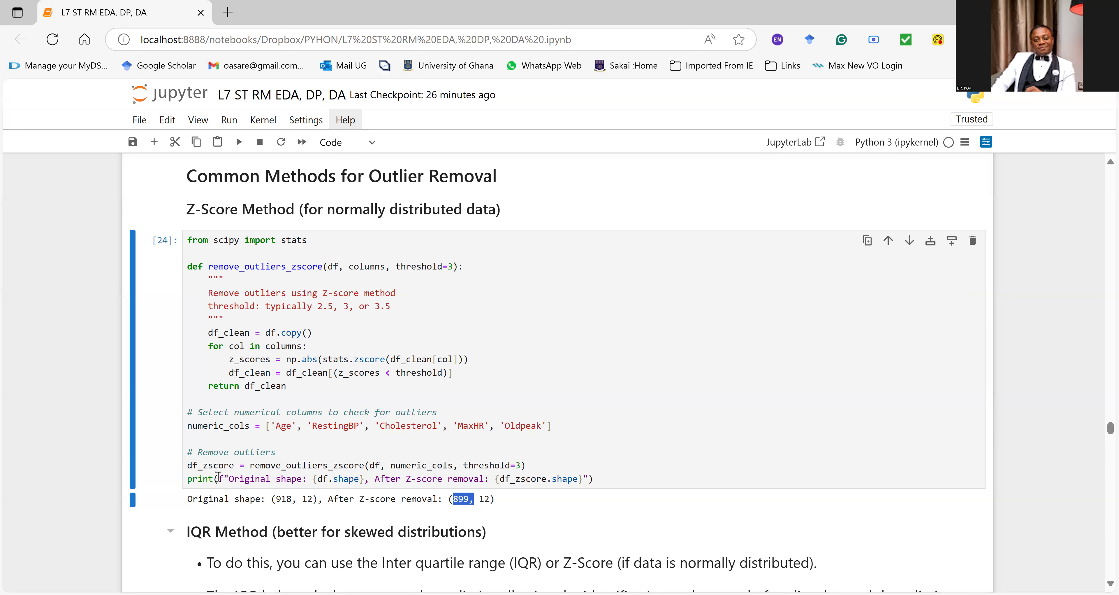
pyautogui.click(193, 501)
pyautogui.moveTo(192, 501); pyautogui.dragTo(499, 505)
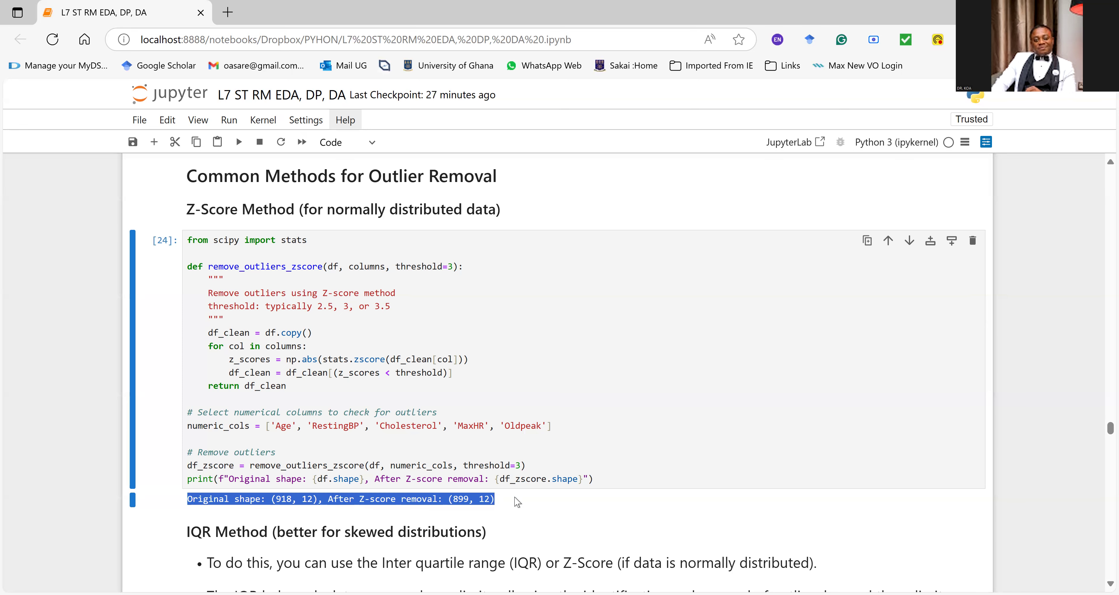
# Step: Go back to the Outliers per column output and highlight the RestingBP and Oldpeak counts, plus the rows from RestingBP down
pyautogui.scroll(12, 301, 408)
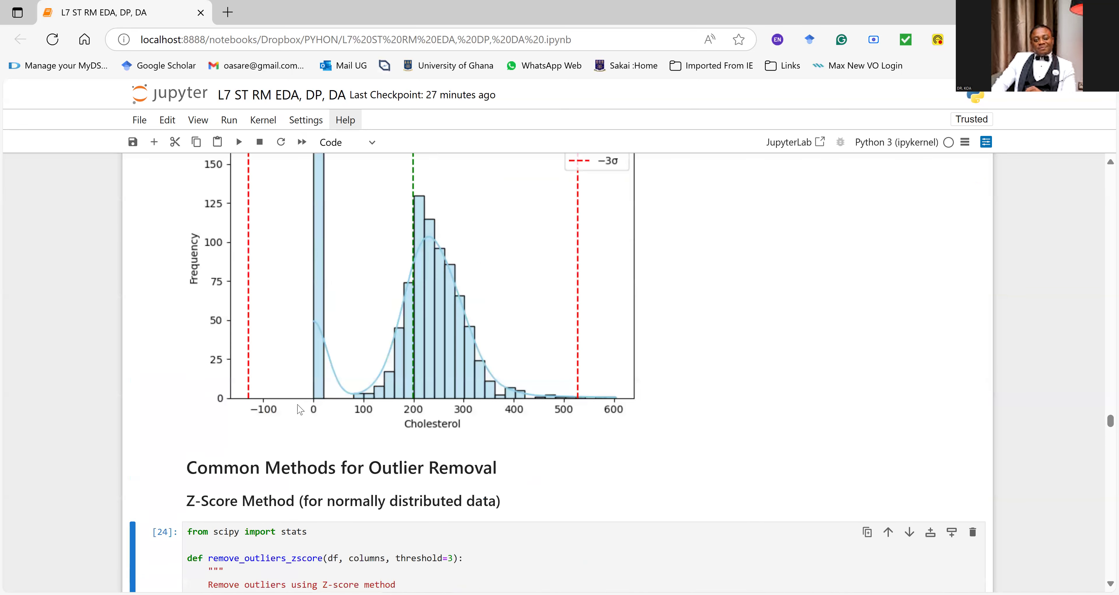
pyautogui.scroll(10, 299, 408)
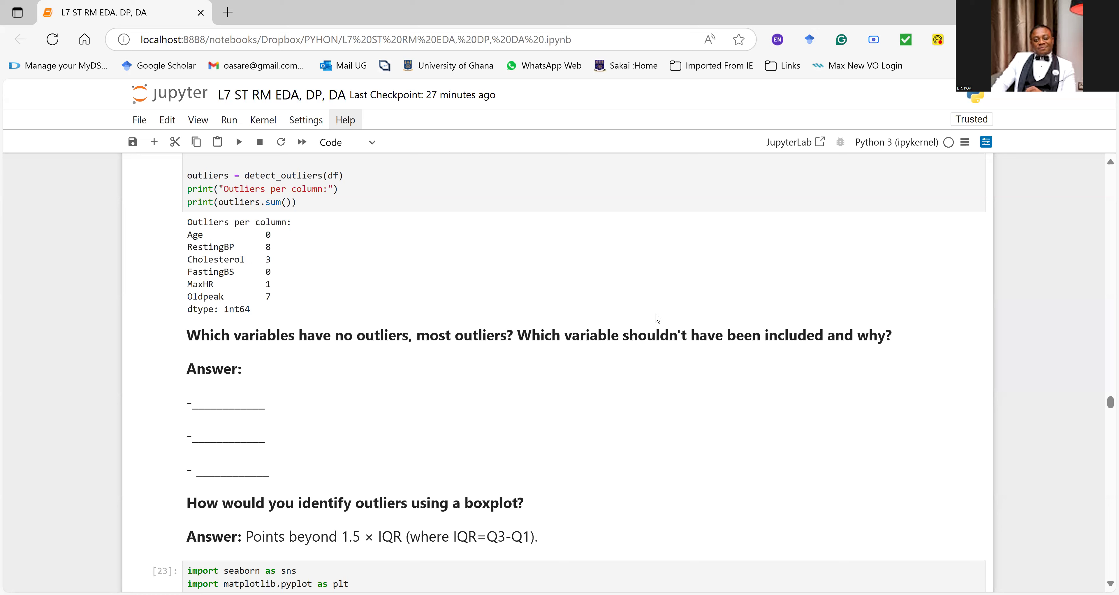
pyautogui.click(265, 247)
pyautogui.doubleClick(265, 248)
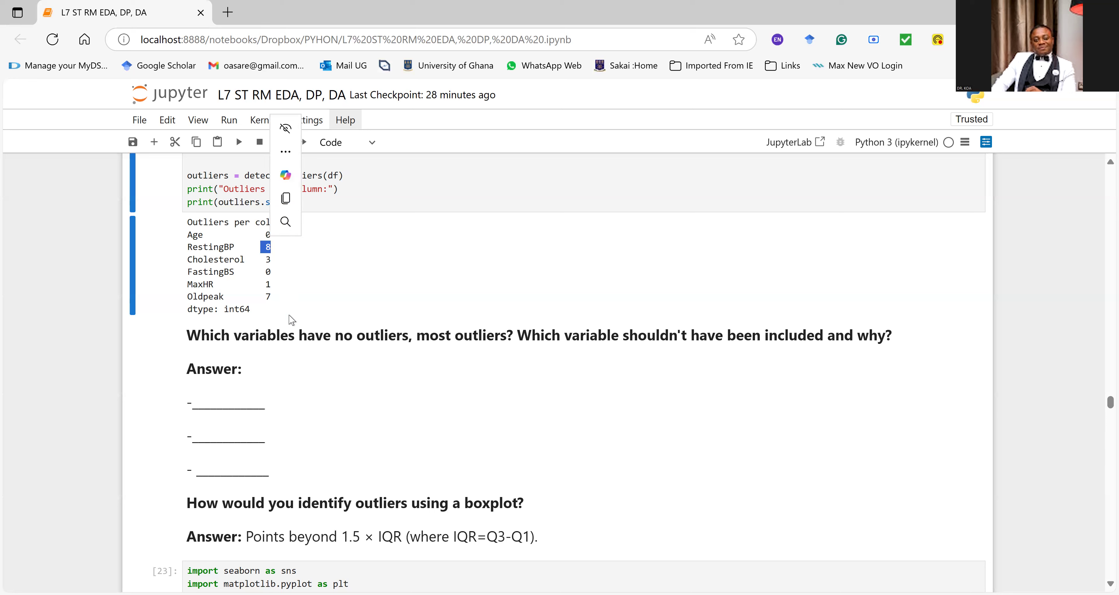
pyautogui.doubleClick(262, 297)
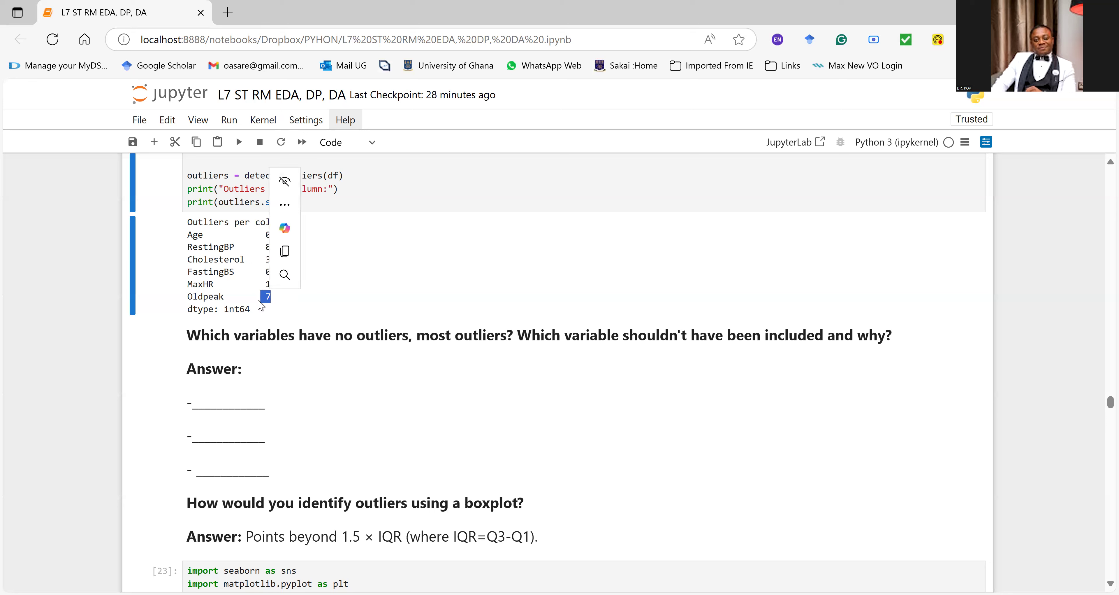
pyautogui.click(262, 251)
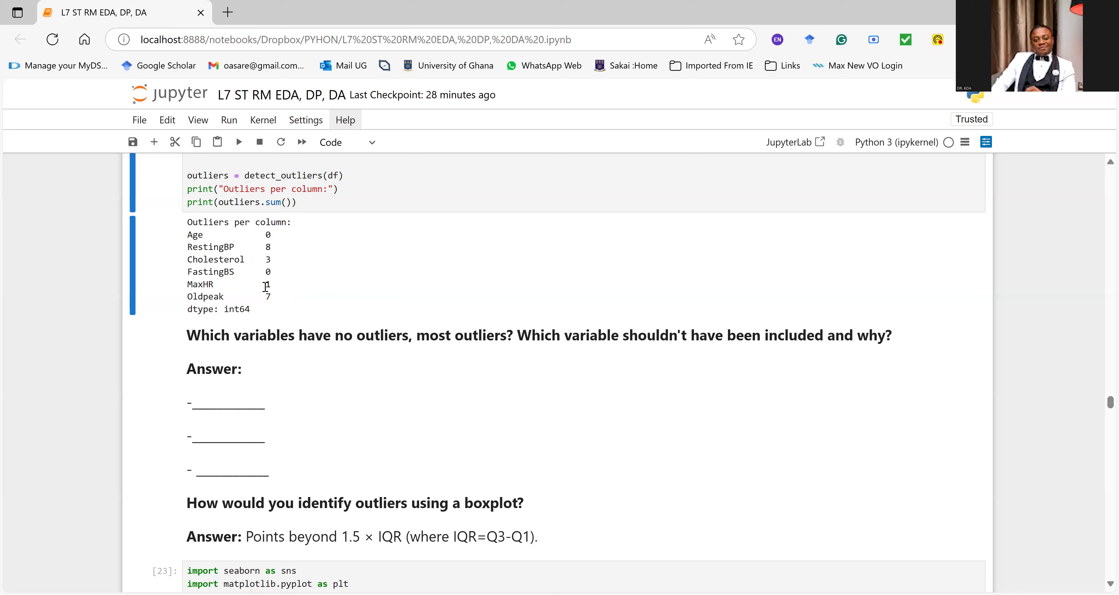
pyautogui.moveTo(191, 246); pyautogui.dragTo(321, 312)
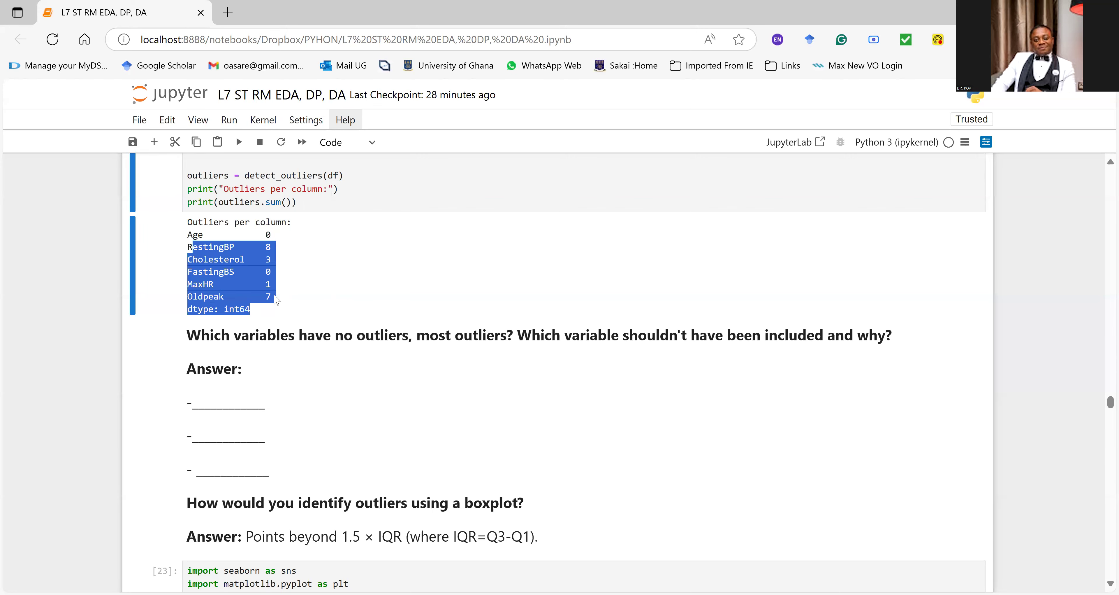
# Step: Look over the outlier removal sections and highlight the before-and-after shapes in the Z-Score Method output again
pyautogui.scroll(-10, 386, 343)
pyautogui.scroll(-15, 386, 343)
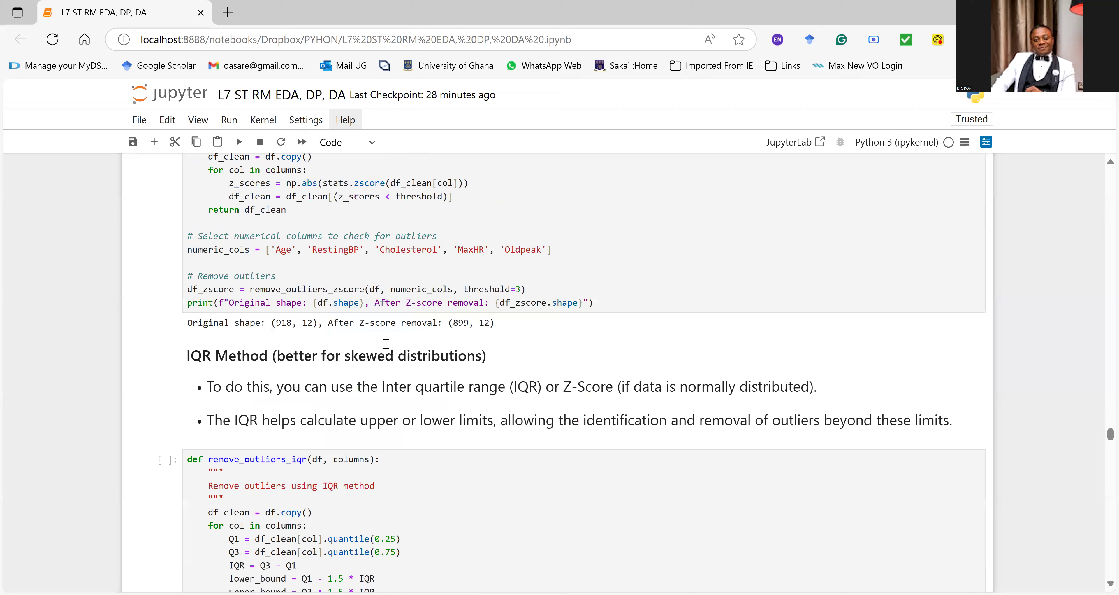
pyautogui.scroll(5, 386, 343)
pyautogui.scroll(10, 386, 344)
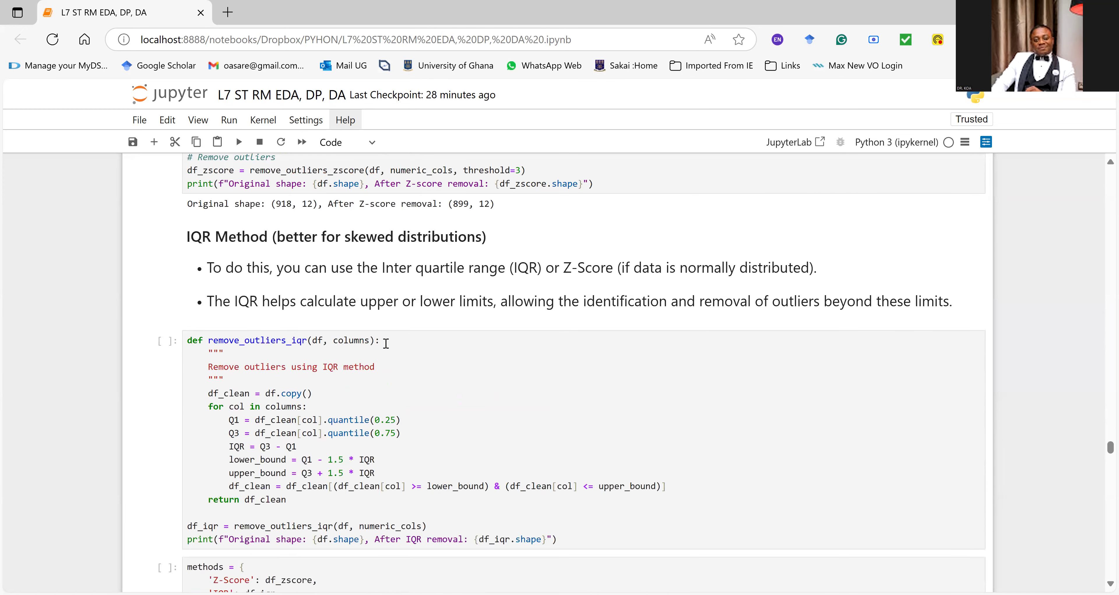
pyautogui.scroll(3, 368, 353)
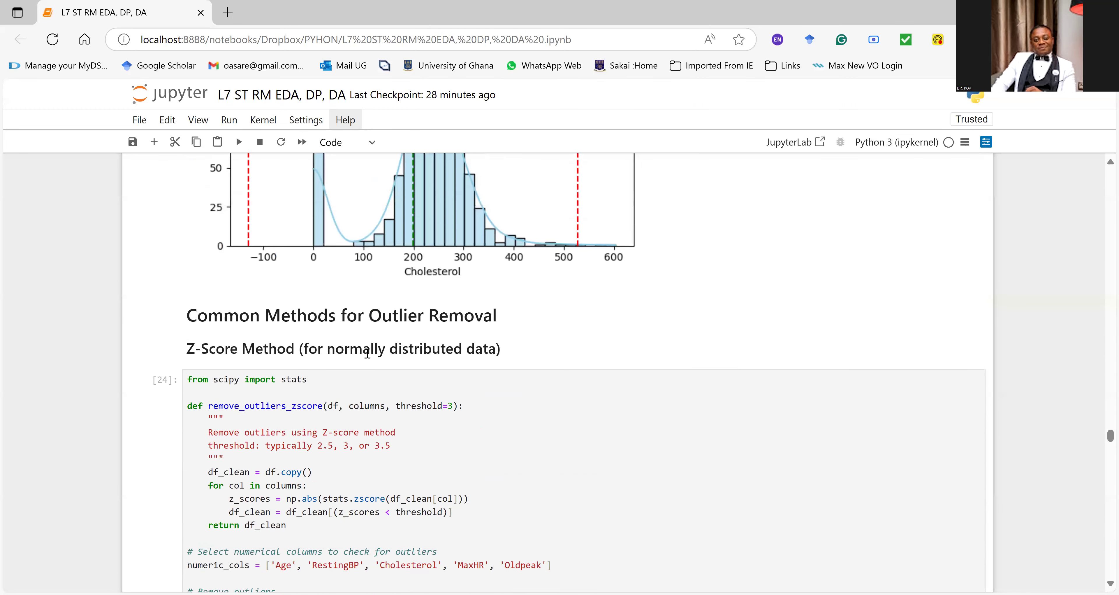
pyautogui.scroll(-6, 367, 352)
pyautogui.click(456, 334)
pyautogui.moveTo(492, 353); pyautogui.dragTo(217, 364)
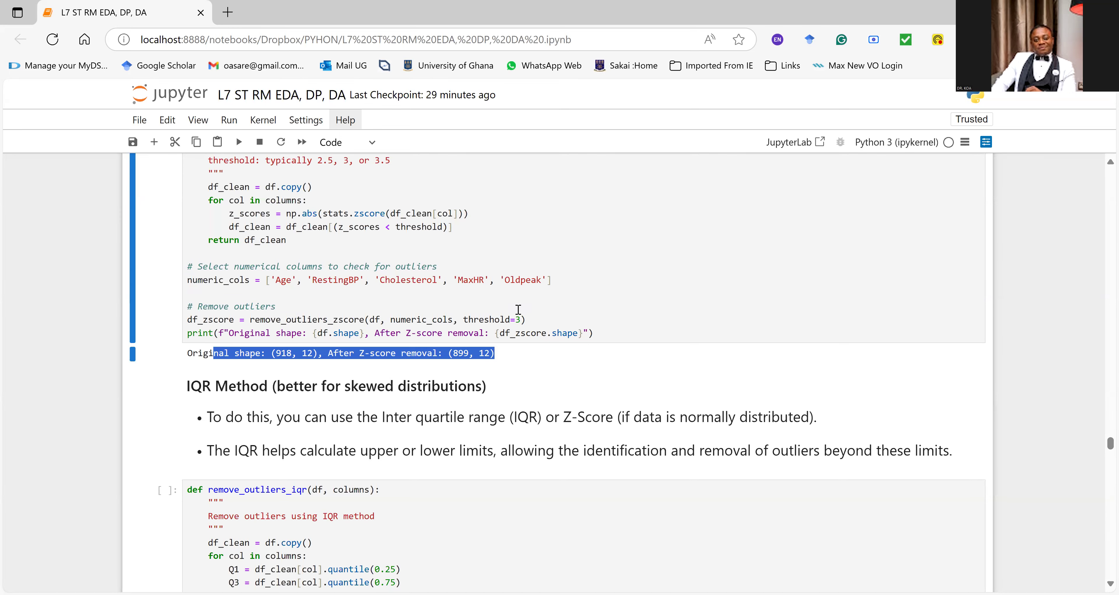
# Step: Highlight the IQR Method note on upper and lower limits, then run the remove_outliers_iqr cell on numeric_cols
pyautogui.scroll(-2, 517, 309)
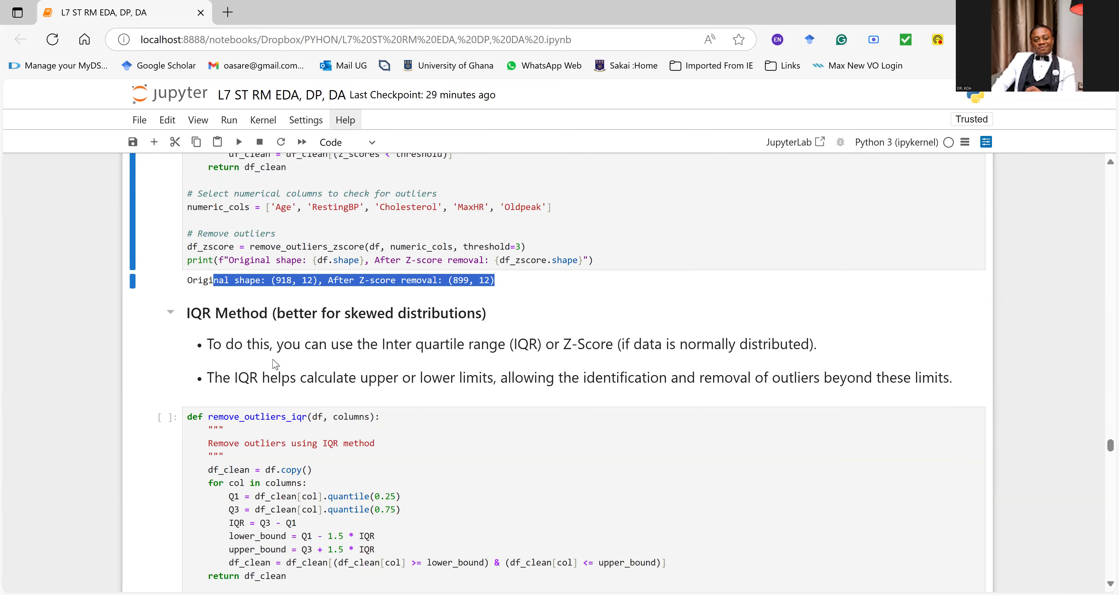
pyautogui.scroll(-1, 269, 361)
pyautogui.moveTo(238, 304); pyautogui.dragTo(963, 302)
pyautogui.click(532, 386)
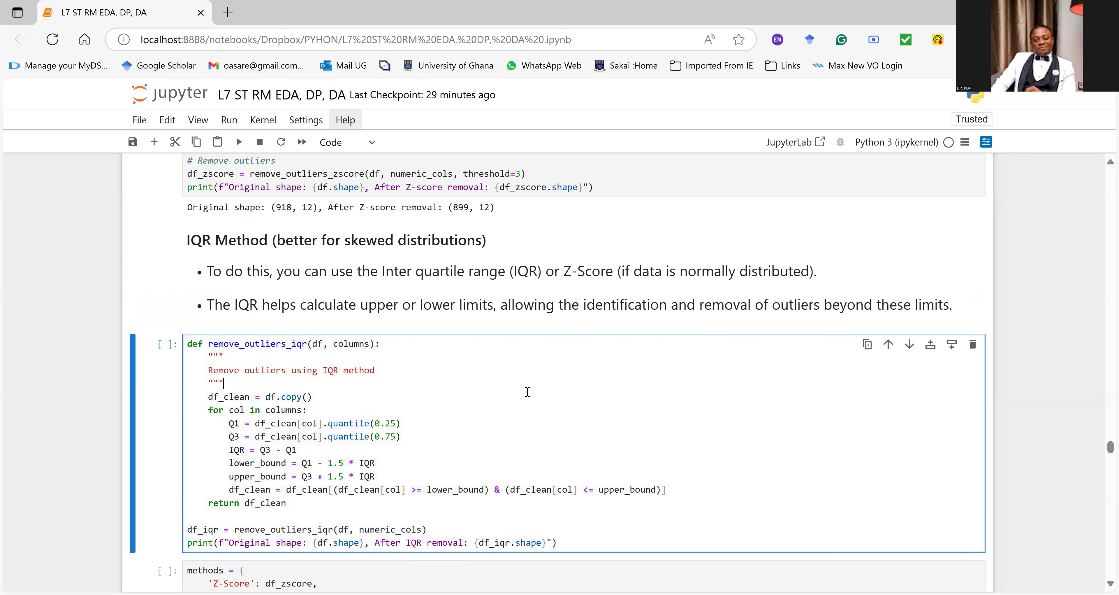
pyautogui.scroll(-2, 530, 394)
pyautogui.scroll(5, 457, 457)
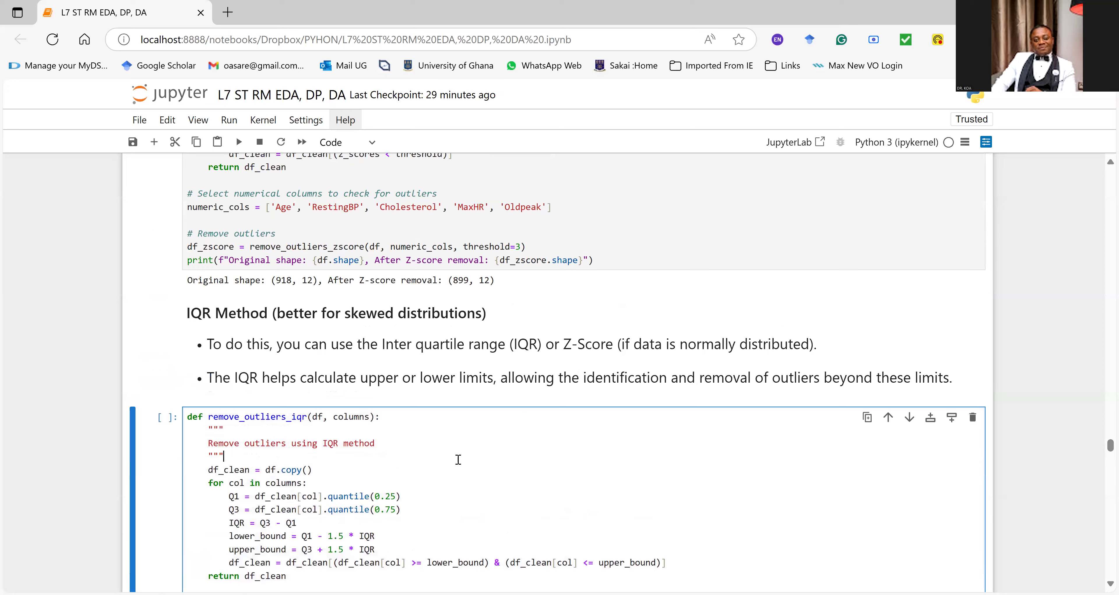
pyautogui.scroll(-5, 458, 459)
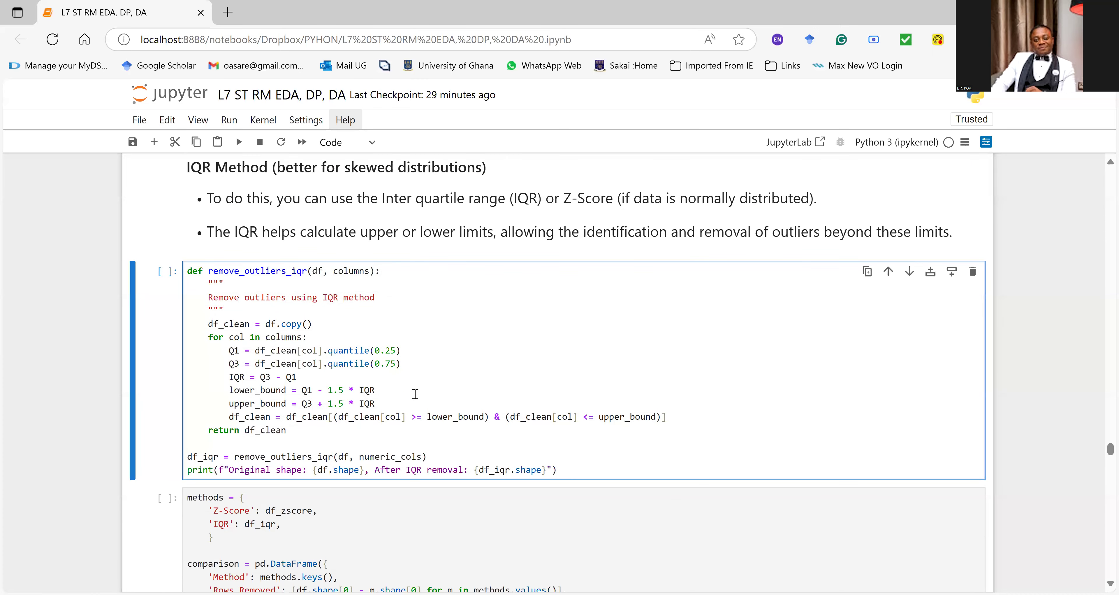
pyautogui.hotkey('ctrl', 'Return')
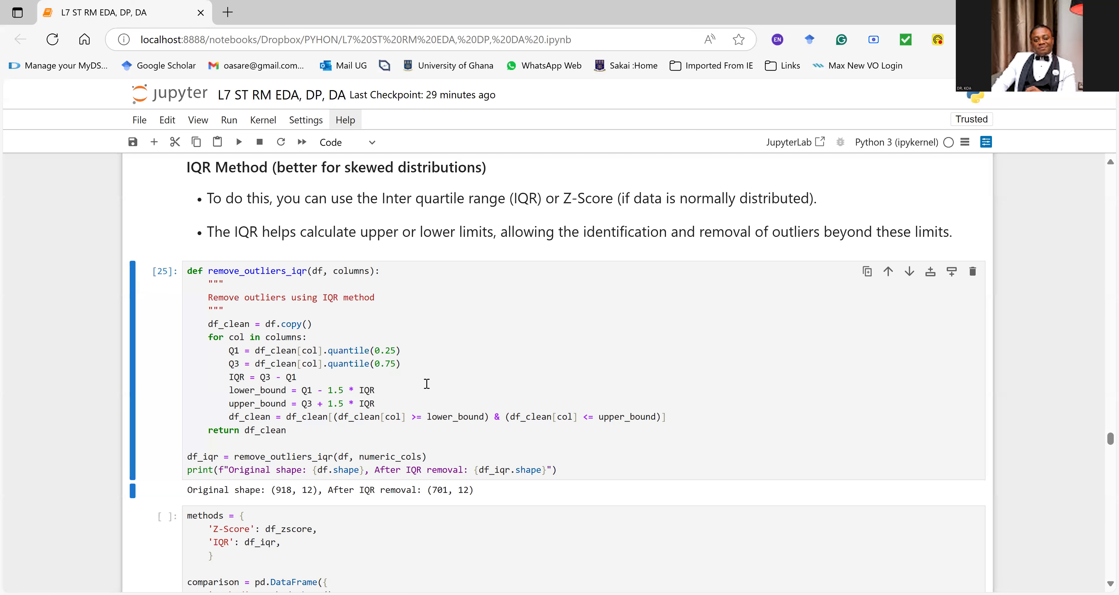
# Step: Highlight the complete output line of the IQR Method cell and look over the code comparing the outlier removal methods
pyautogui.moveTo(476, 491); pyautogui.dragTo(185, 495)
pyautogui.tripleClick(189, 491)
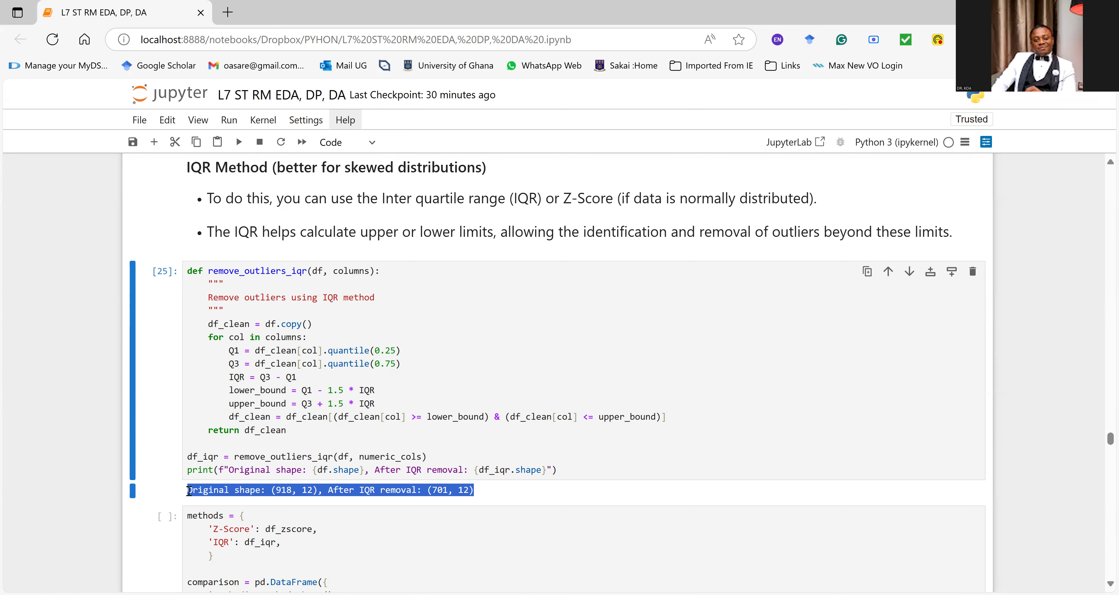
pyautogui.scroll(-2, 360, 456)
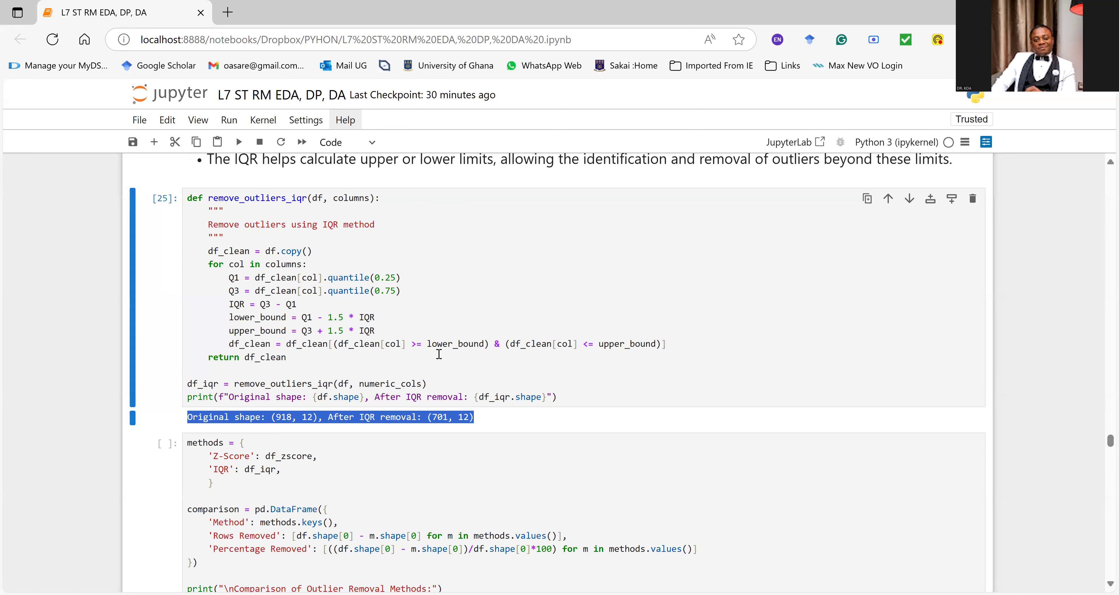
pyautogui.scroll(-3, 496, 325)
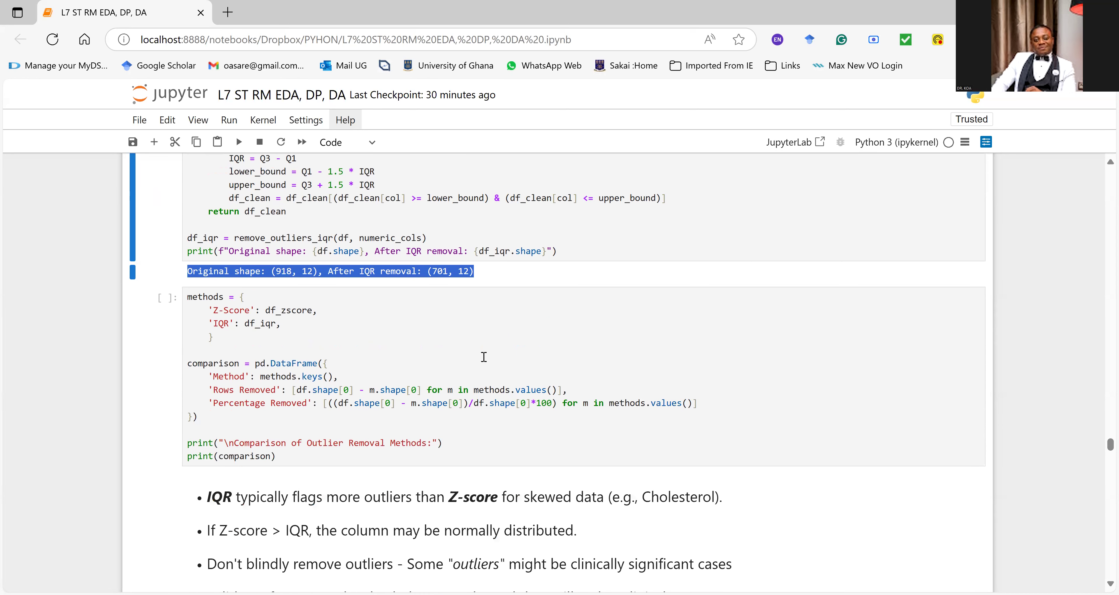
pyautogui.click(483, 356)
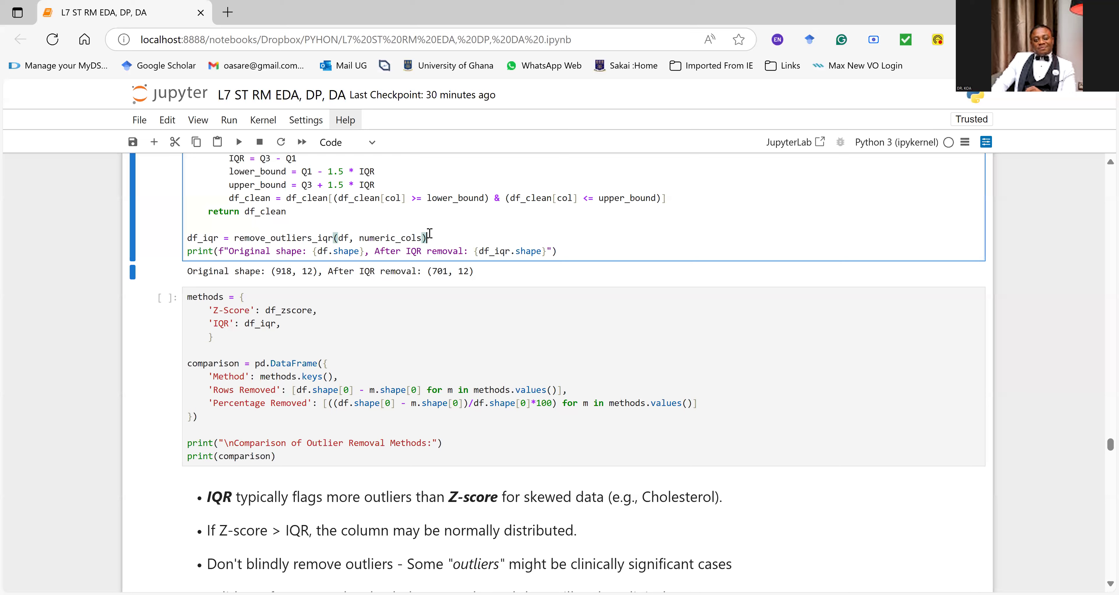
pyautogui.click(429, 237)
# Step: In the Contingency Tables section, insert a cell below the margins=True crosstab and run df in it to display the dataset
pyautogui.scroll(-3, 495, 289)
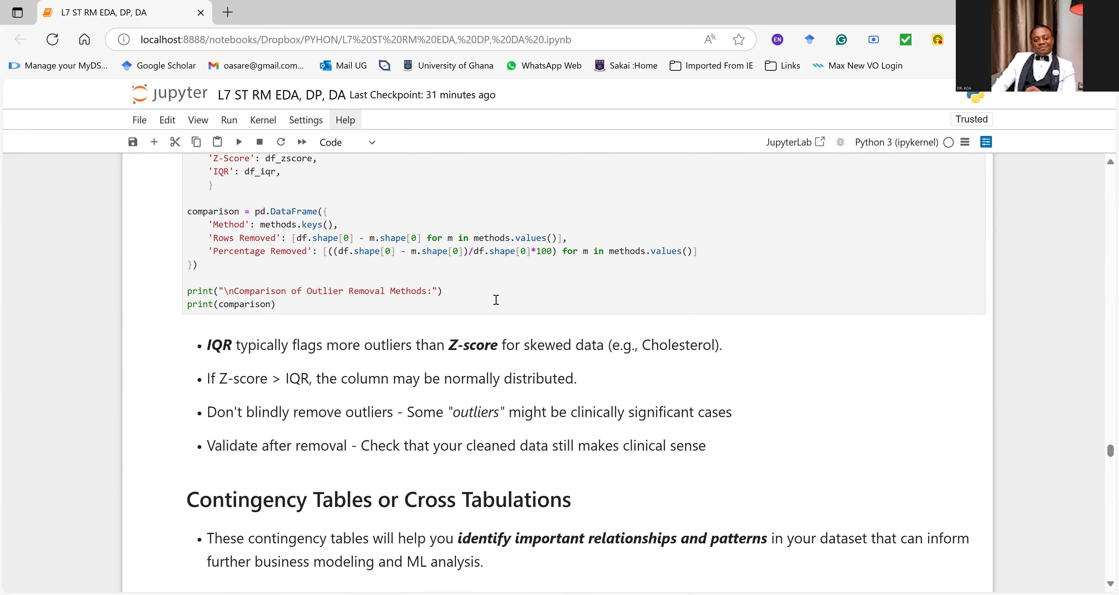
pyautogui.scroll(-3, 495, 299)
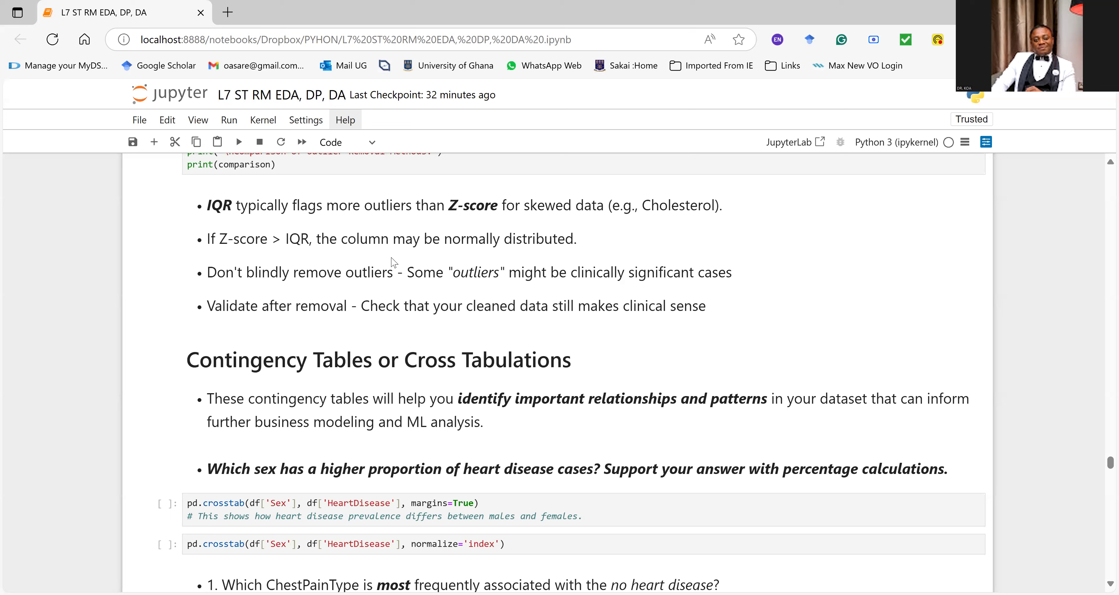
pyautogui.click(264, 502)
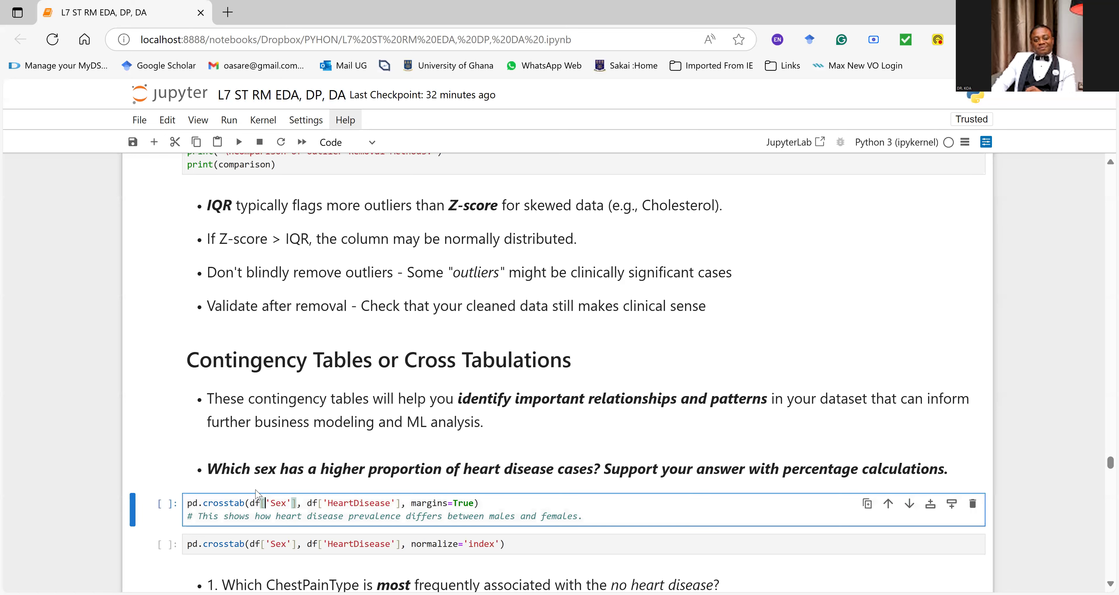
pyautogui.click(154, 142)
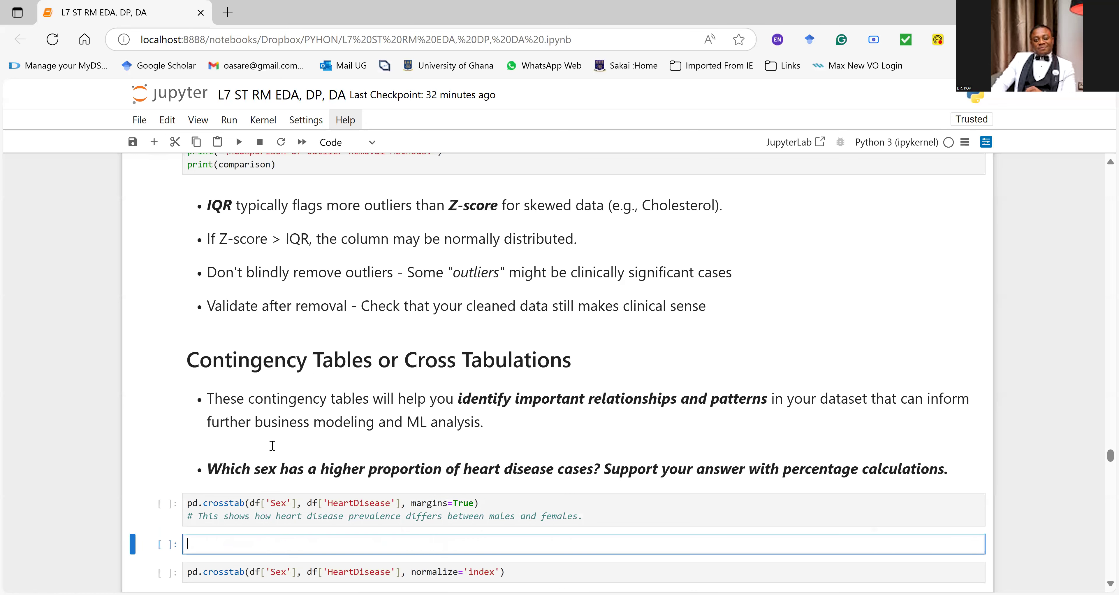
pyautogui.write('df')
pyautogui.hotkey('ctrl', 'Return')
pyautogui.scroll(-5, 370, 564)
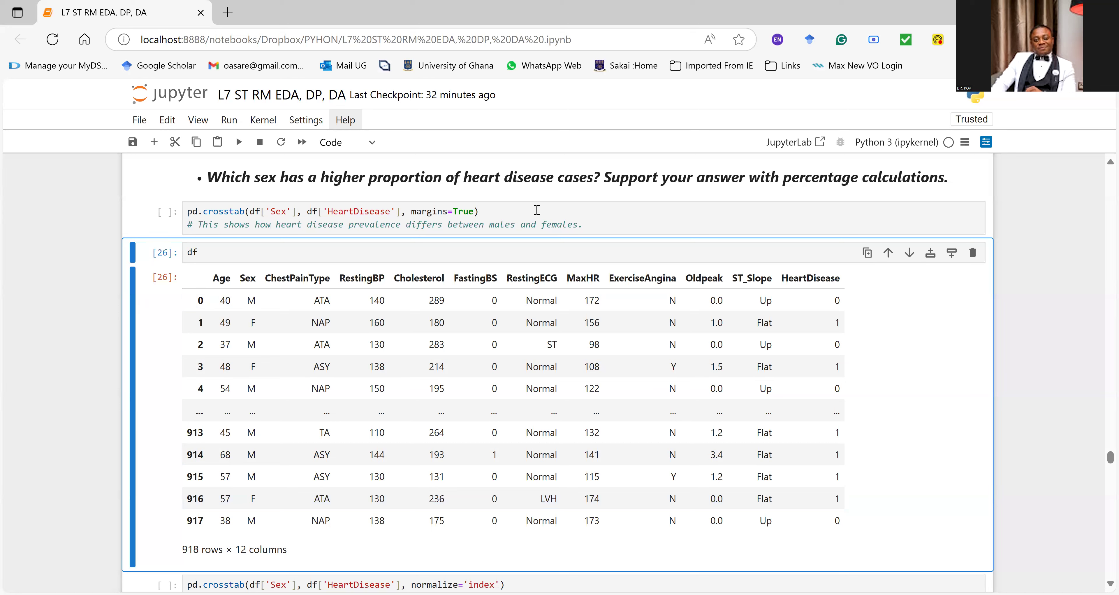
# Step: In the displayed dataset, highlight the HeartDisease header, the Sex value in row 0 and the RestingECG value in row 916
pyautogui.moveTo(780, 277); pyautogui.dragTo(842, 280)
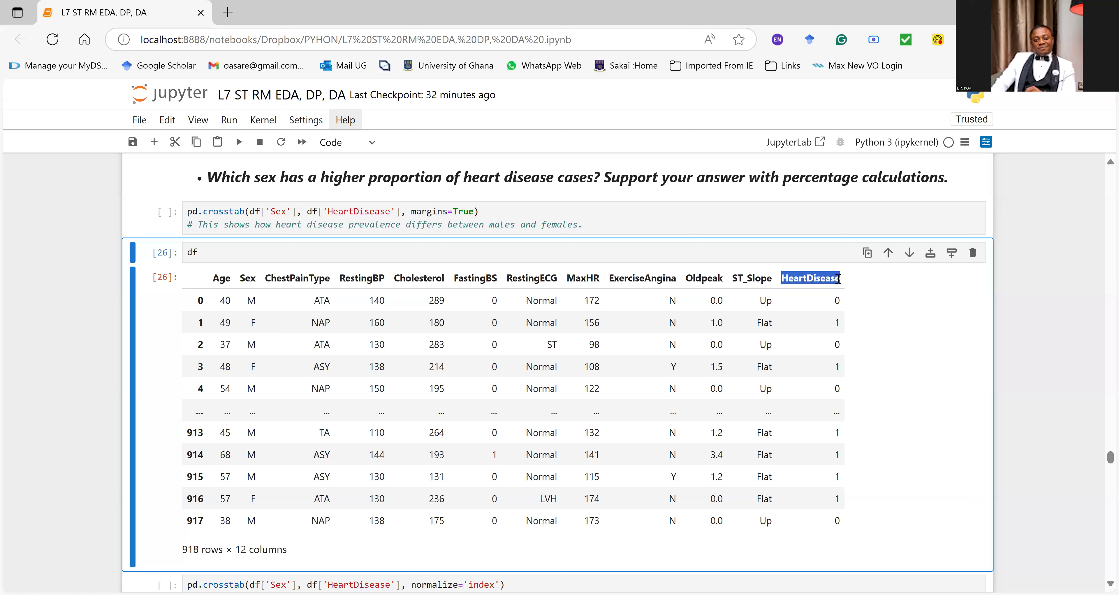
pyautogui.doubleClick(250, 300)
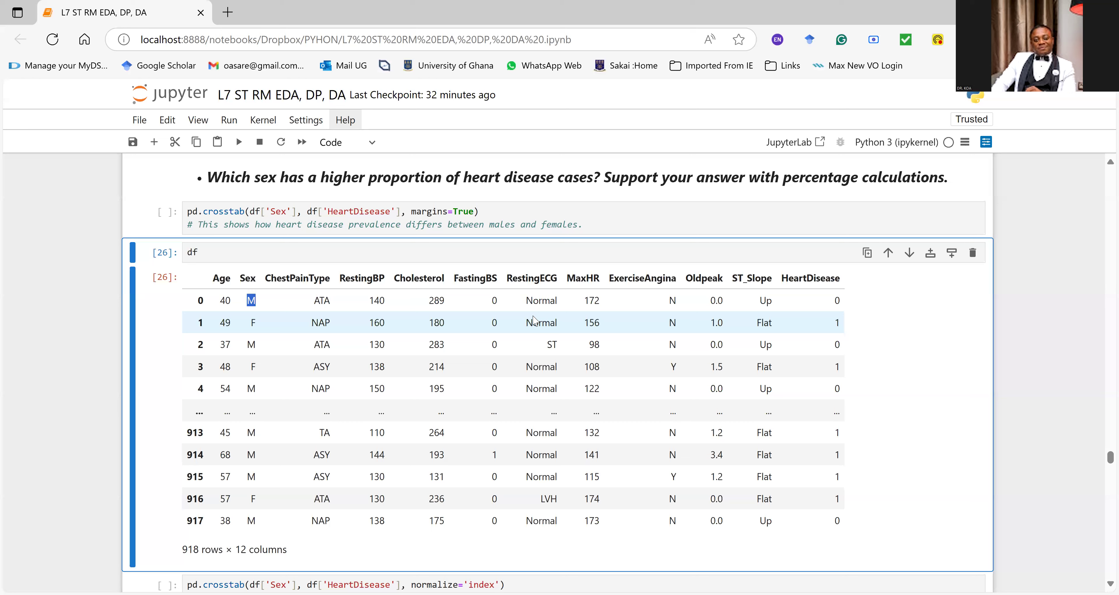
pyautogui.moveTo(541, 499); pyautogui.dragTo(564, 501)
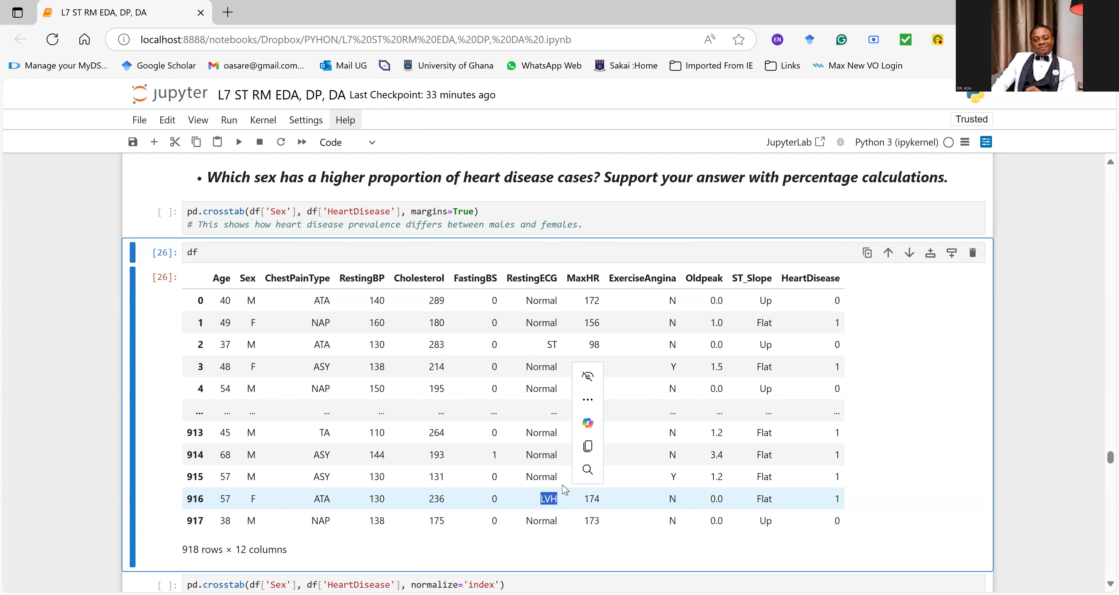
# Step: Highlight the question on which sex has more heart disease cases, then the Sex reference in the crosstab code and the Sex column header
pyautogui.scroll(2, 480, 313)
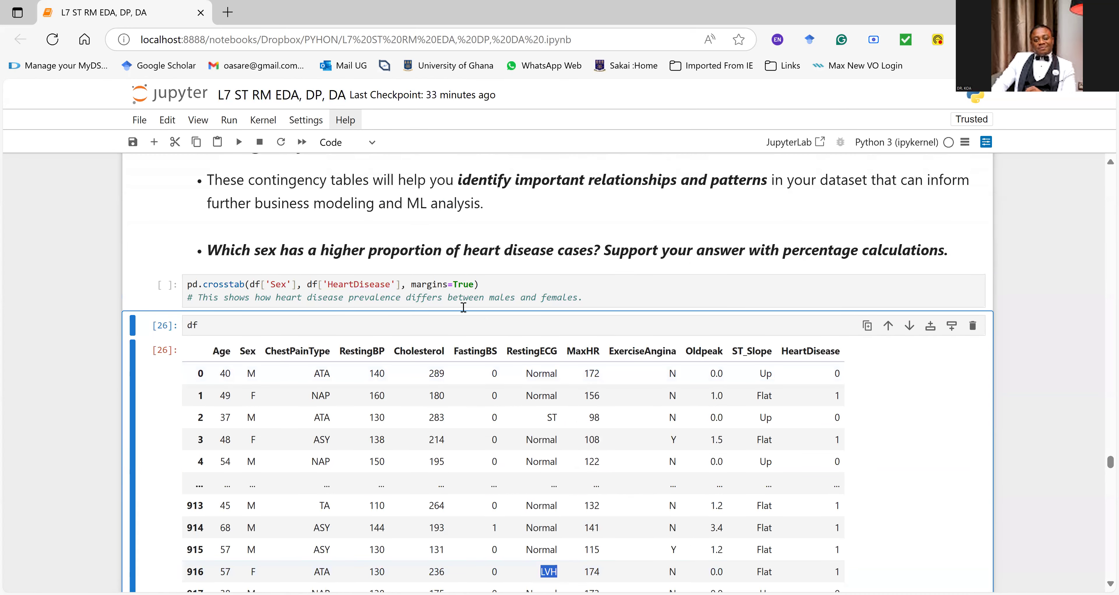
pyautogui.scroll(2, 463, 306)
pyautogui.moveTo(252, 323); pyautogui.dragTo(588, 322)
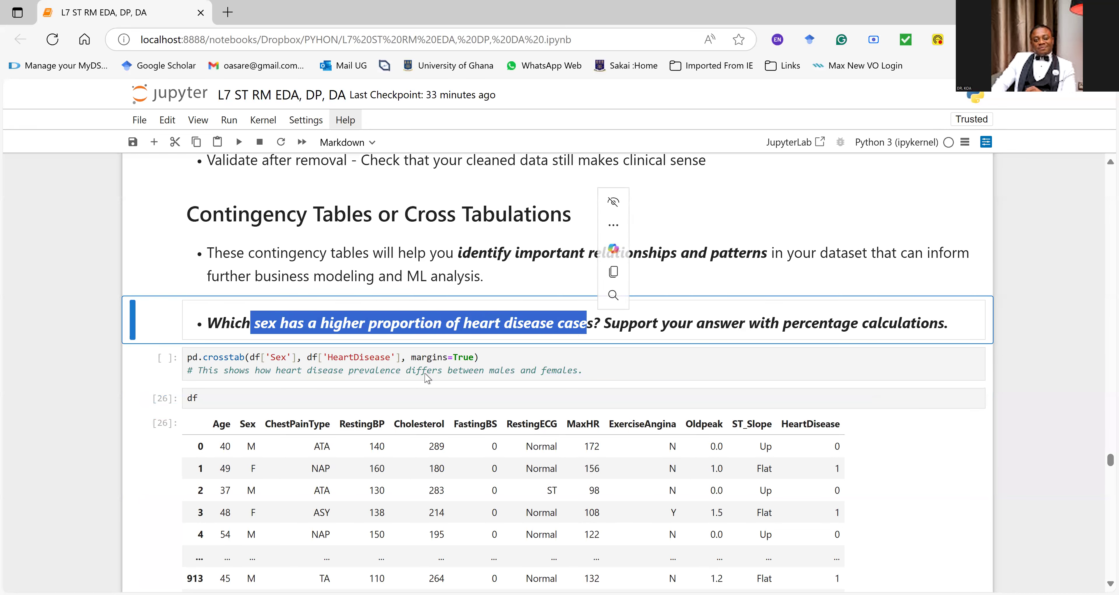
pyautogui.click(405, 368)
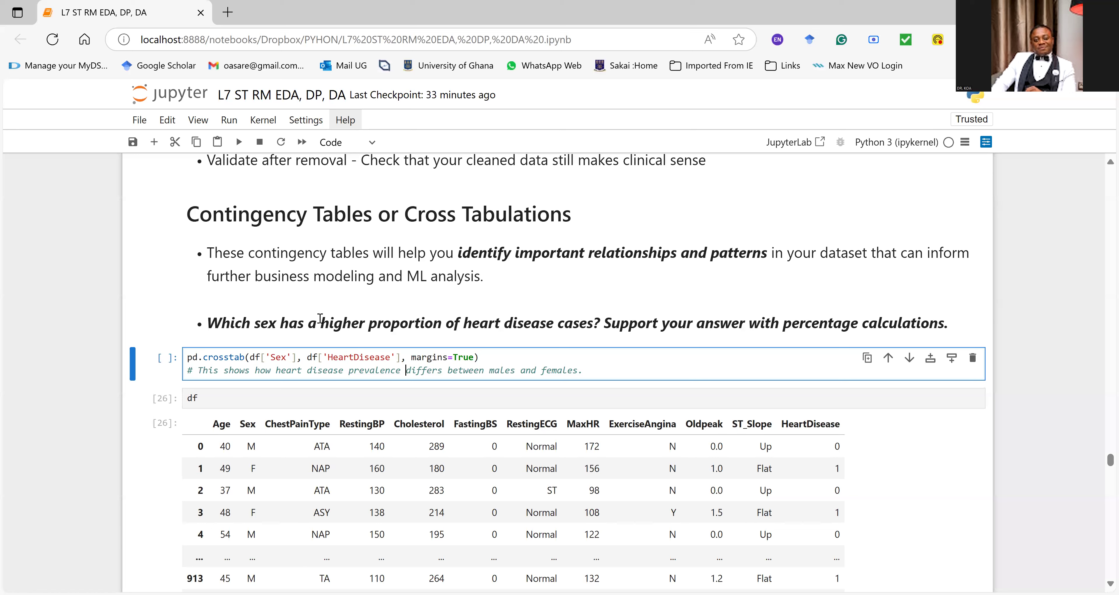
pyautogui.click(257, 362)
pyautogui.moveTo(262, 354)
pyautogui.mouseDown()
pyautogui.moveTo(249, 355)
pyautogui.moveTo(272, 357)
pyautogui.mouseUp()
pyautogui.moveTo(256, 424); pyautogui.dragTo(240, 424)
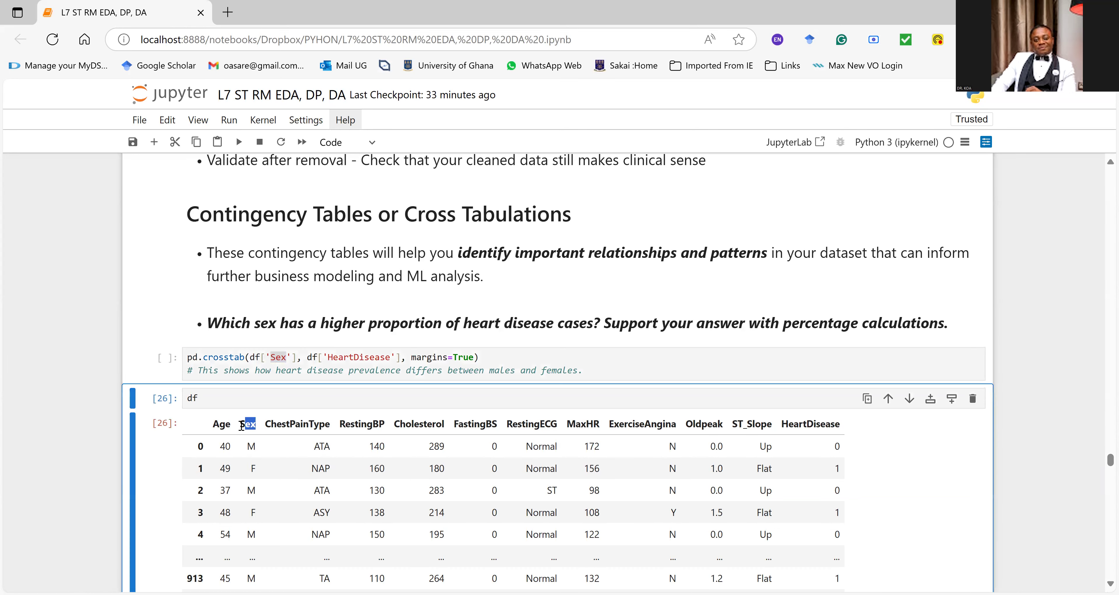
# Step: Run the crosstab of Sex against HeartDisease with margins=True
pyautogui.click(421, 355)
pyautogui.click(371, 357)
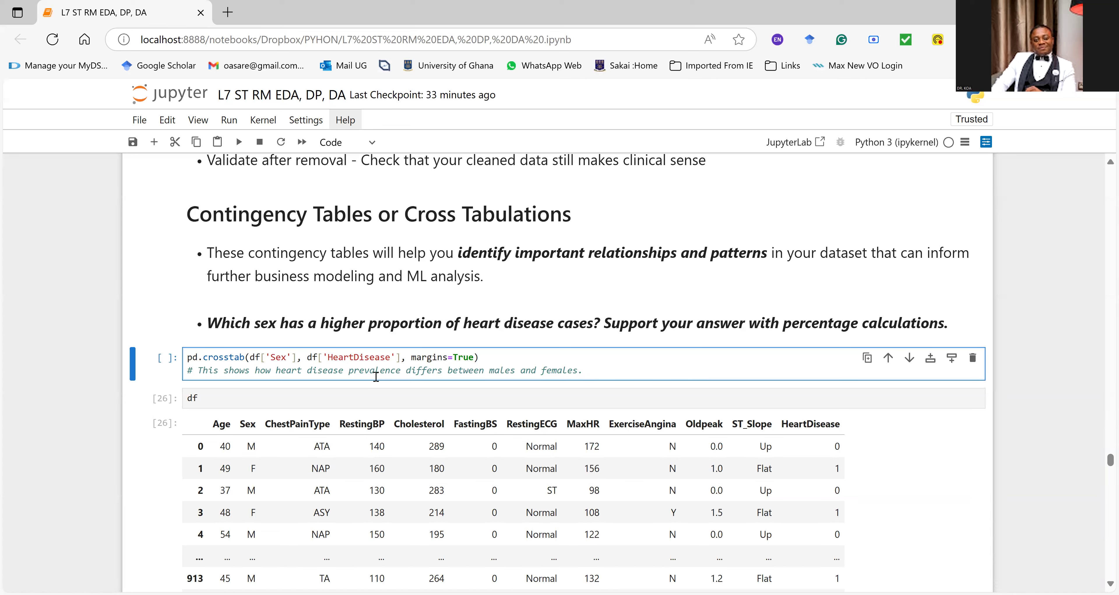
pyautogui.hotkey('ctrl', 'Return')
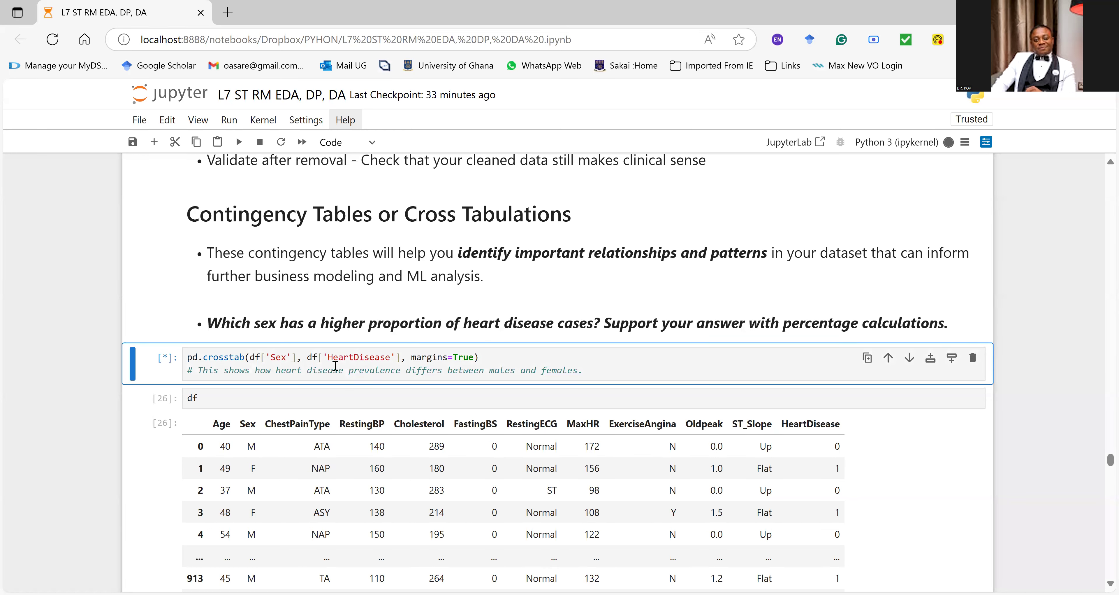
# Step: Examine the Sex by HeartDisease table, highlighting the 0 and 1 headers, the rows from Sex down, and the All column header
pyautogui.scroll(-2, 267, 325)
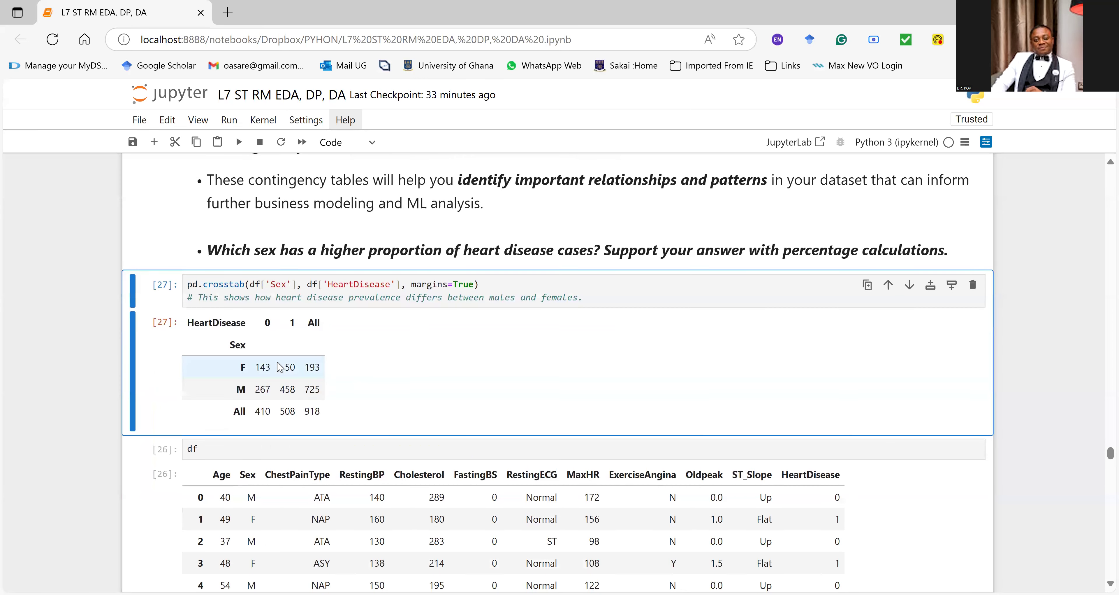
pyautogui.moveTo(267, 325); pyautogui.dragTo(296, 330)
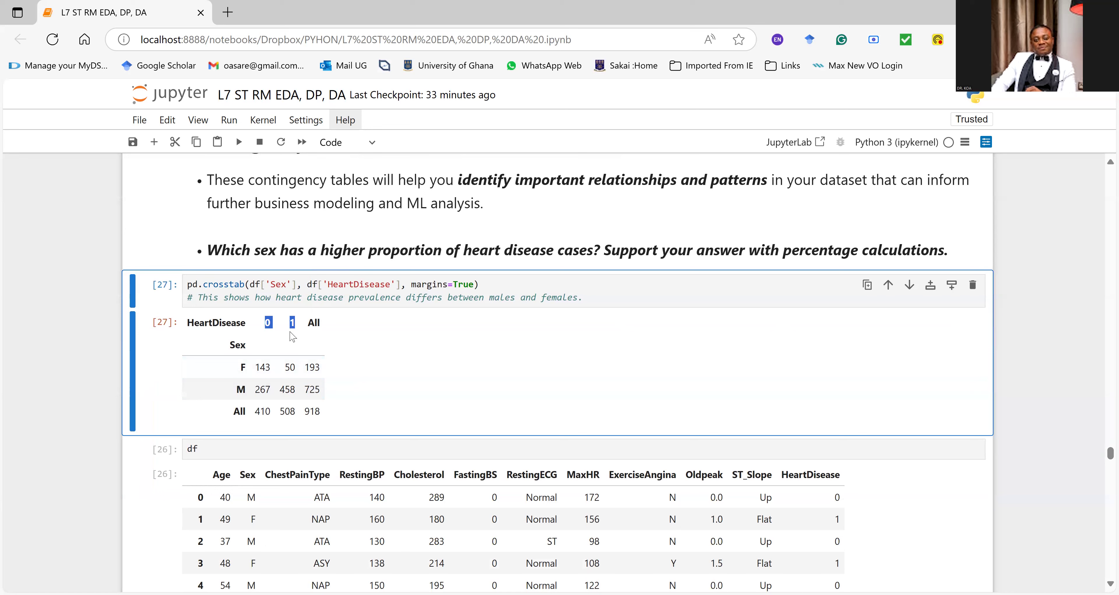
pyautogui.click(269, 325)
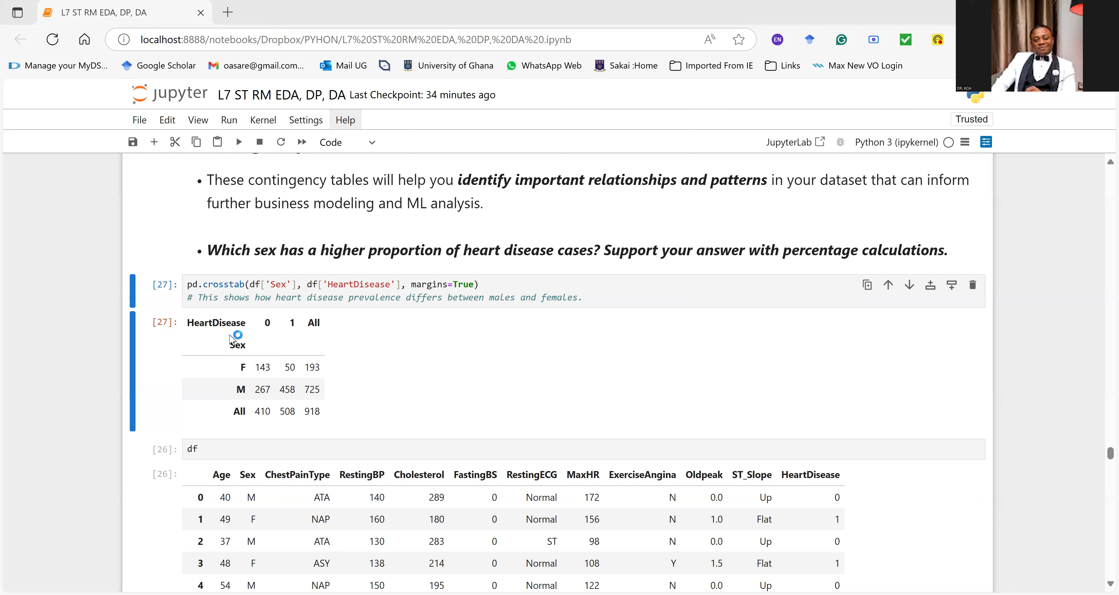
pyautogui.moveTo(232, 347); pyautogui.dragTo(348, 330)
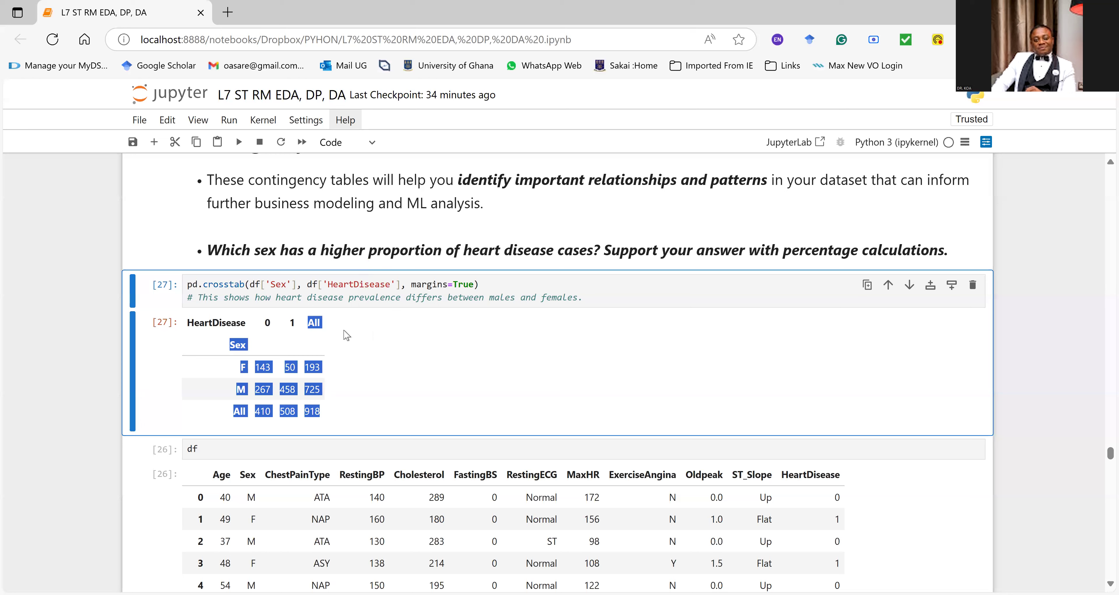
pyautogui.click(87, 346)
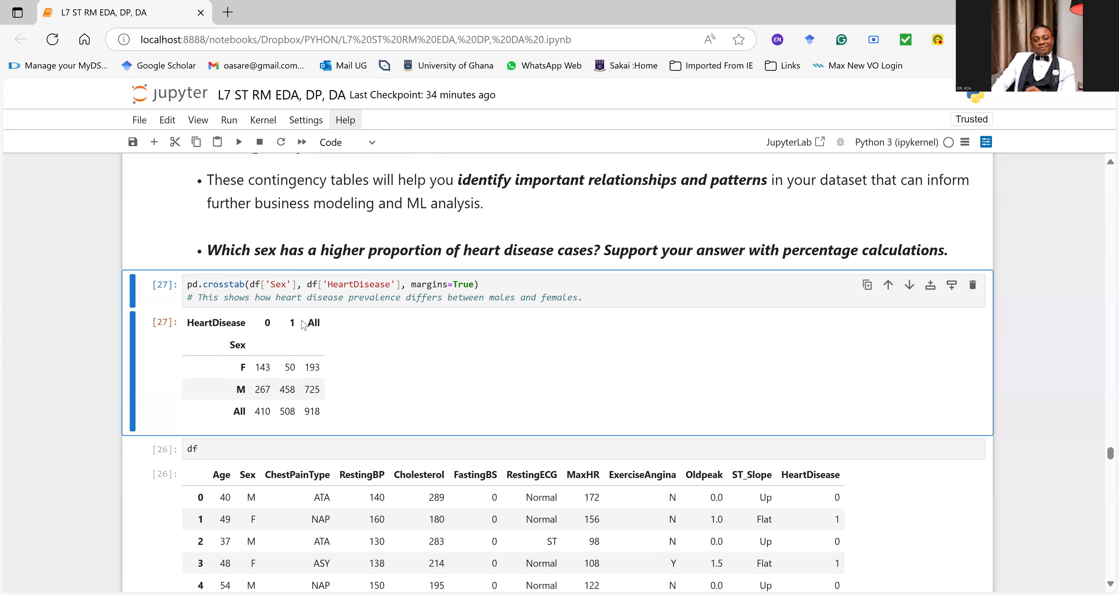
pyautogui.doubleClick(291, 324)
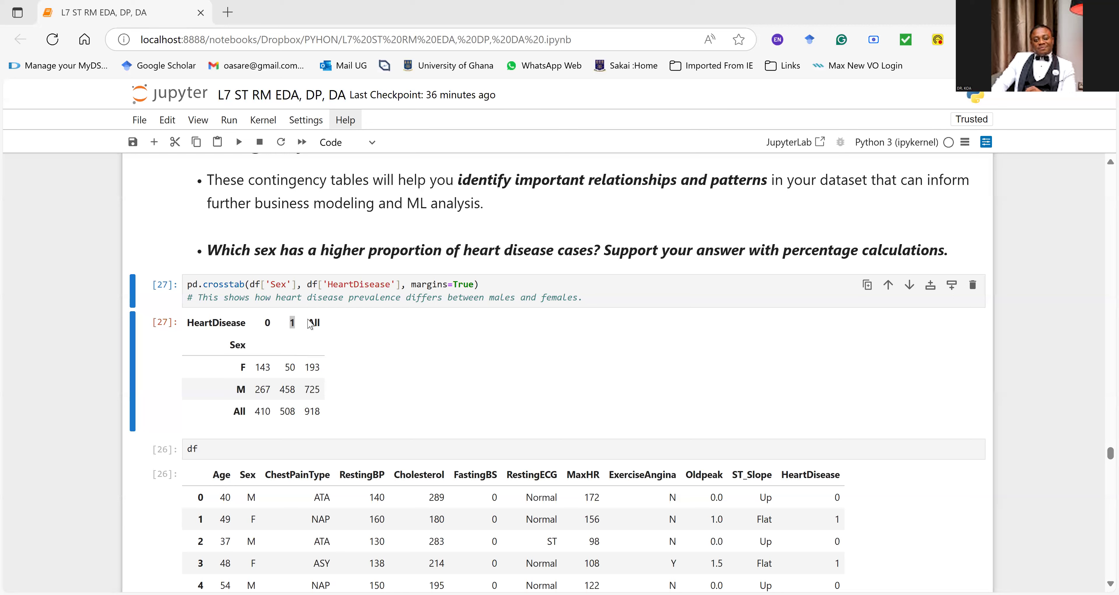
pyautogui.moveTo(308, 322); pyautogui.dragTo(317, 323)
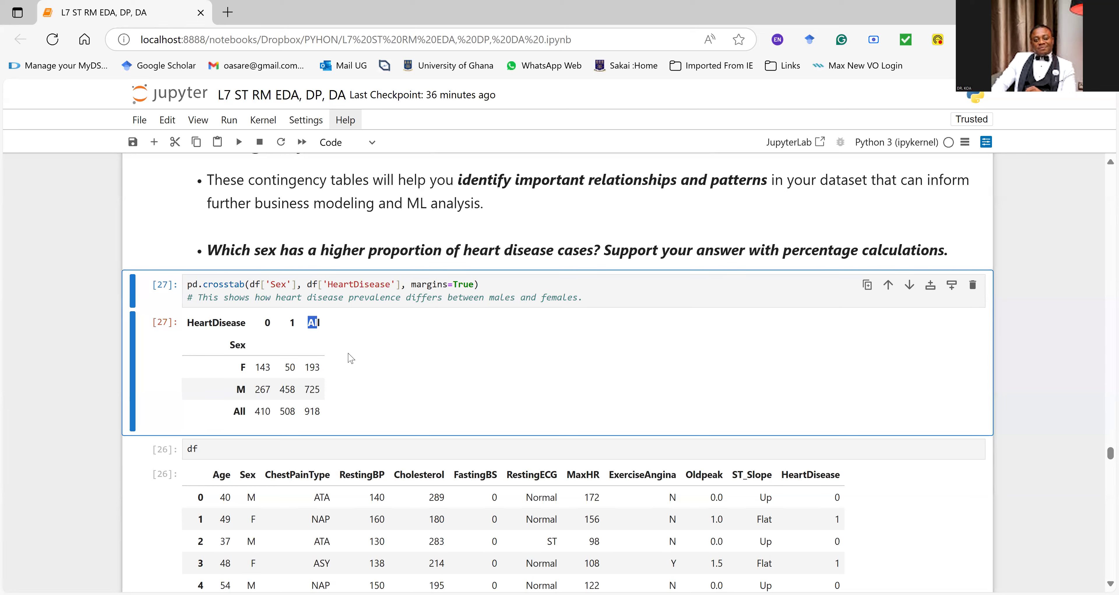
pyautogui.click(256, 237)
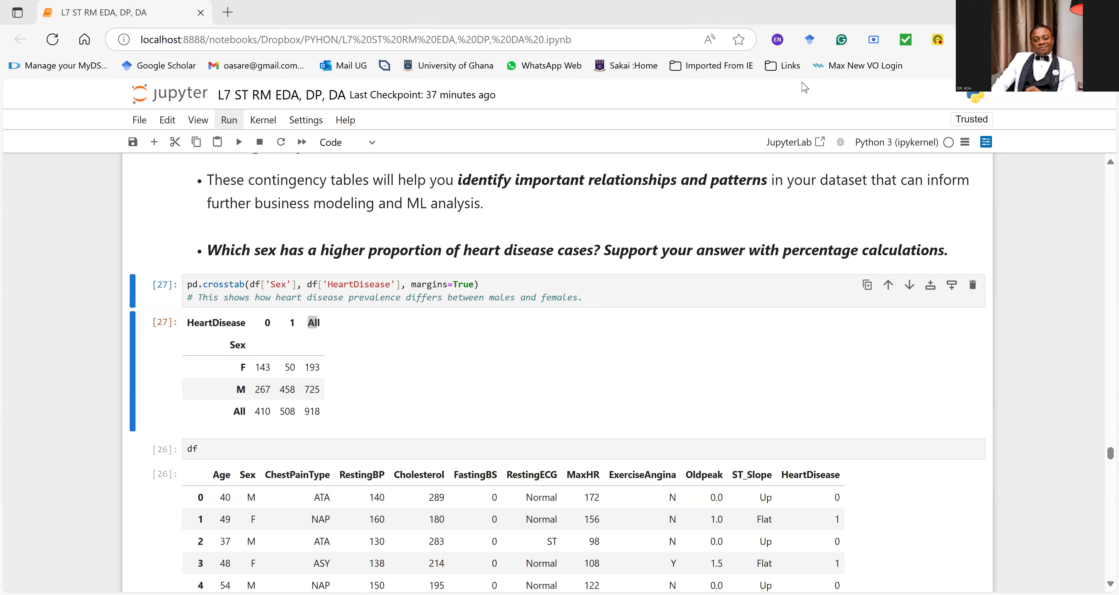
# Step: Run the crosstab of Sex against HeartDisease with normalize='index' and view the resulting proportions table
pyautogui.scroll(-7, 298, 418)
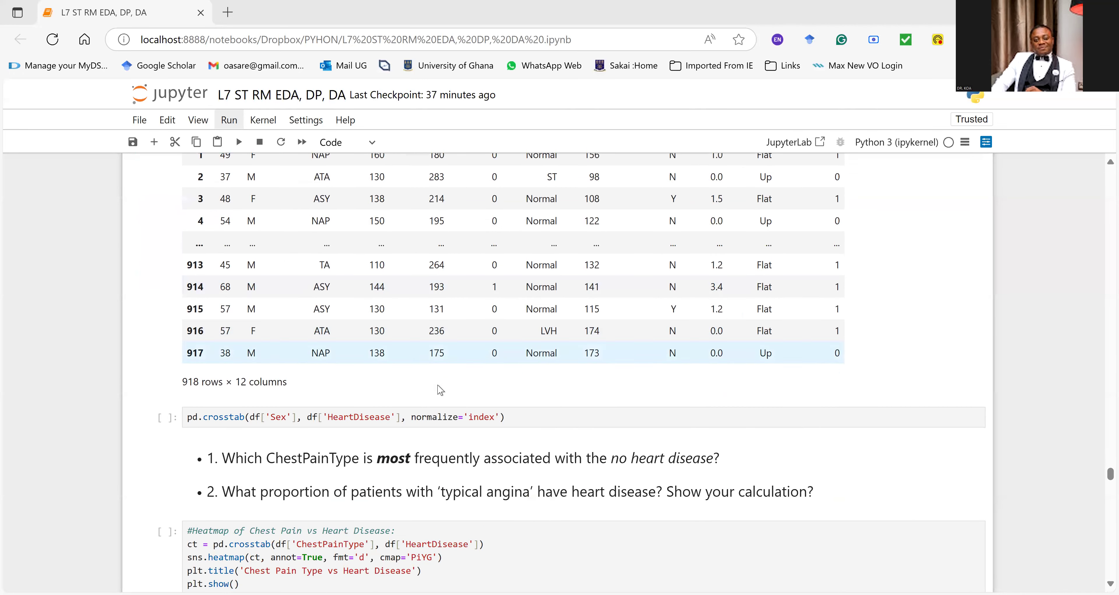
pyautogui.click(298, 418)
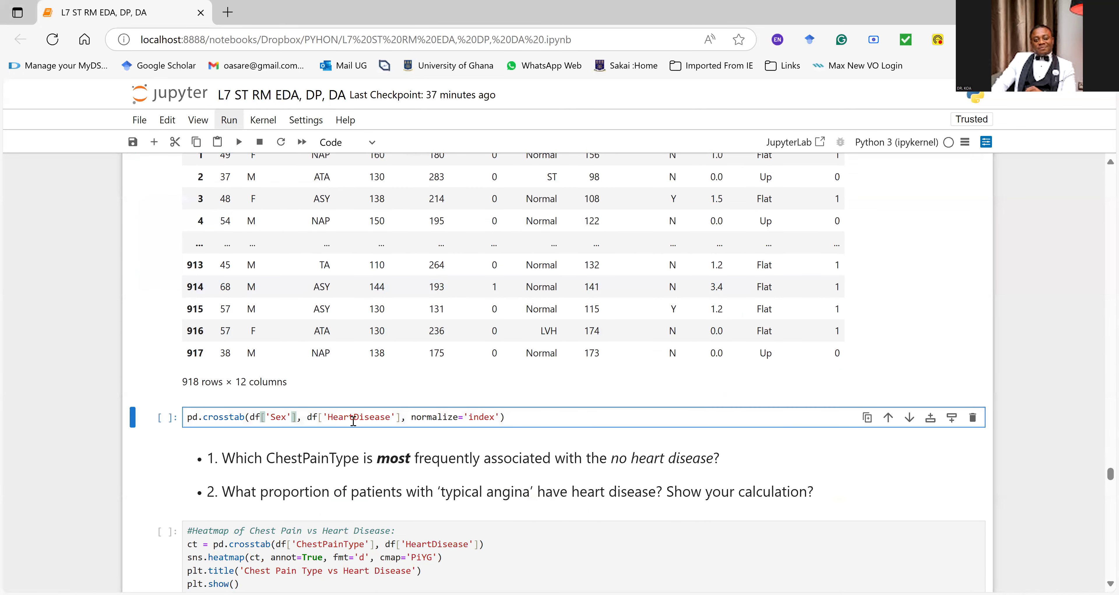
pyautogui.click(353, 418)
pyautogui.hotkey('ctrl', 'Return')
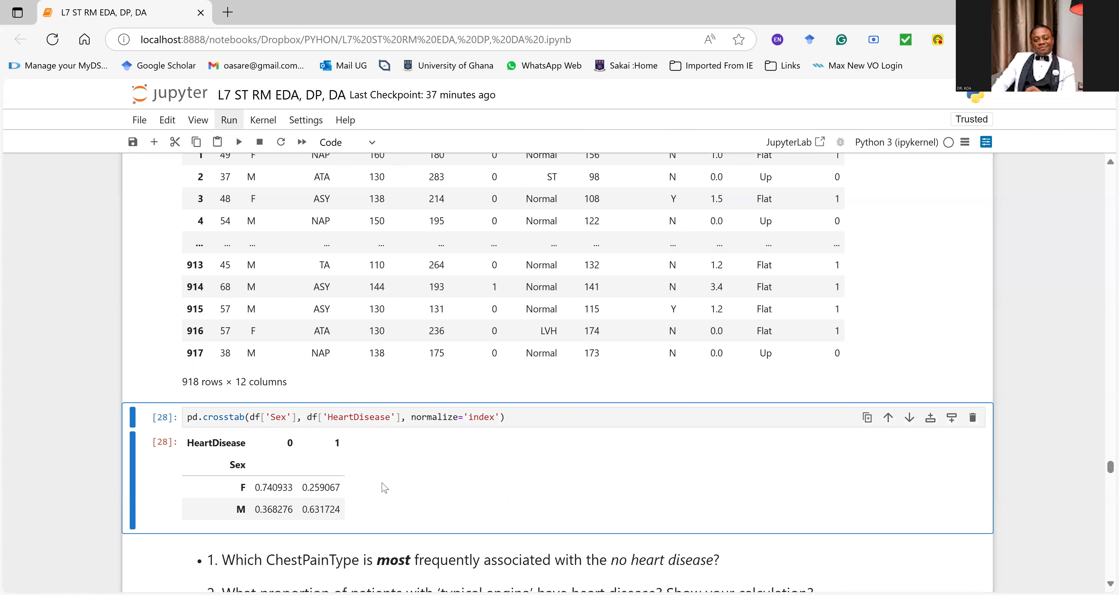
pyautogui.scroll(-1, 397, 473)
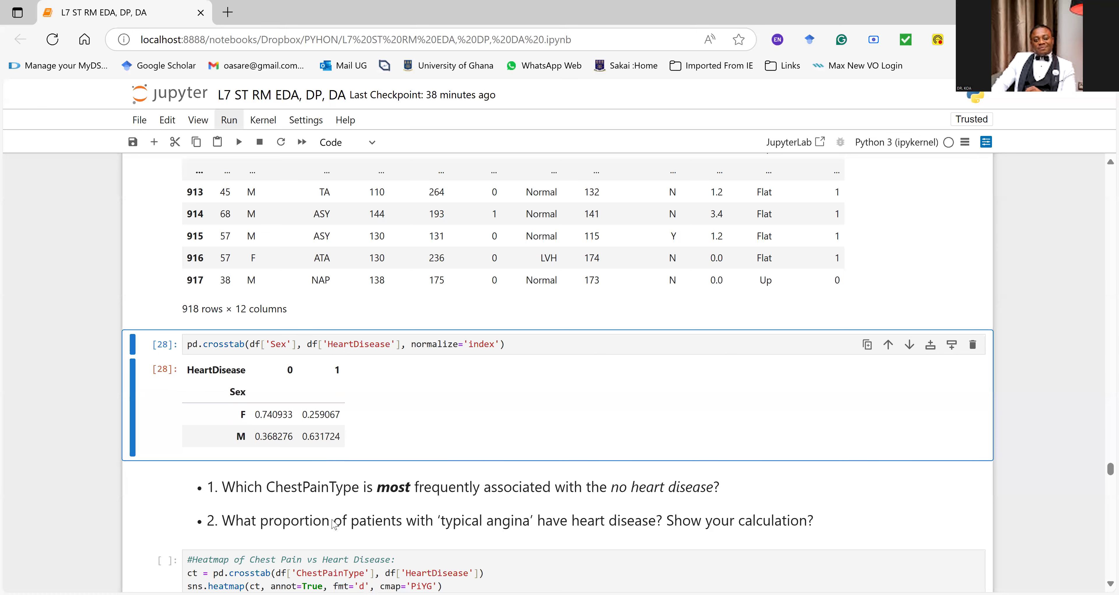
# Step: Highlight the question on the ChestPainType most associated with no heart disease, then the crosstab lines and cmap='PiYG' argument in the heatmap code
pyautogui.scroll(-3, 334, 524)
pyautogui.moveTo(324, 341); pyautogui.dragTo(734, 349)
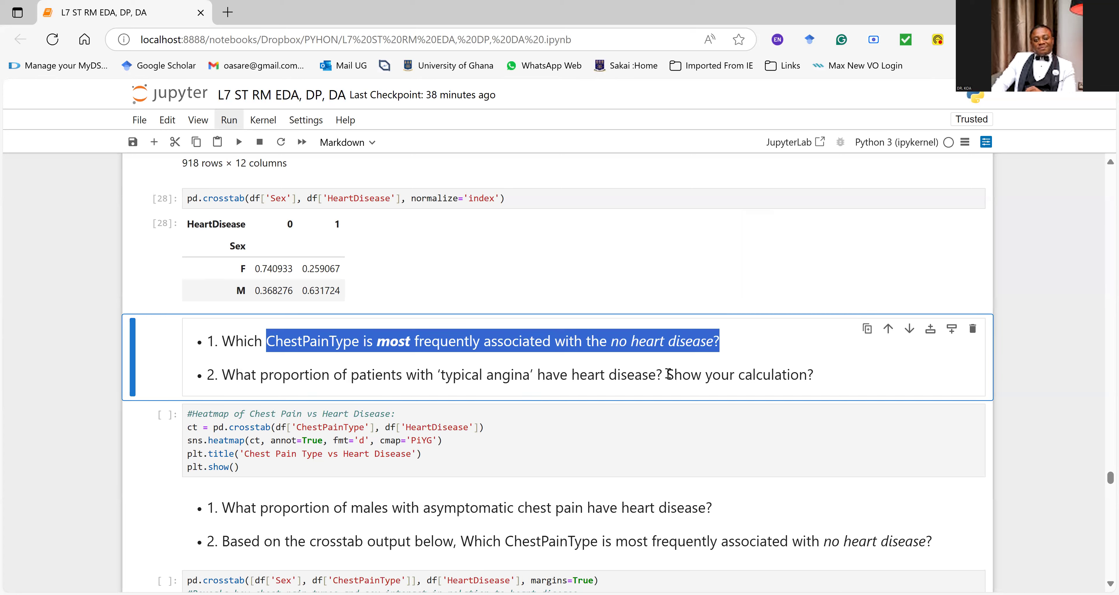
pyautogui.click(366, 417)
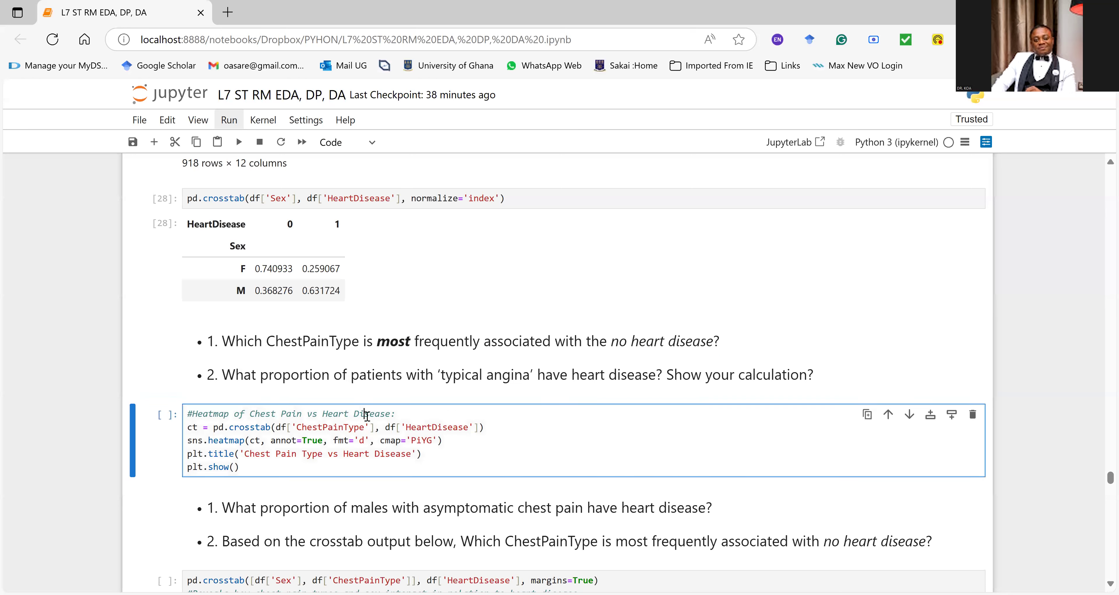
pyautogui.moveTo(197, 426); pyautogui.dragTo(399, 438)
pyautogui.click(301, 440)
pyautogui.click(323, 426)
pyautogui.moveTo(374, 439); pyautogui.dragTo(418, 442)
pyautogui.moveTo(438, 442); pyautogui.dragTo(434, 441)
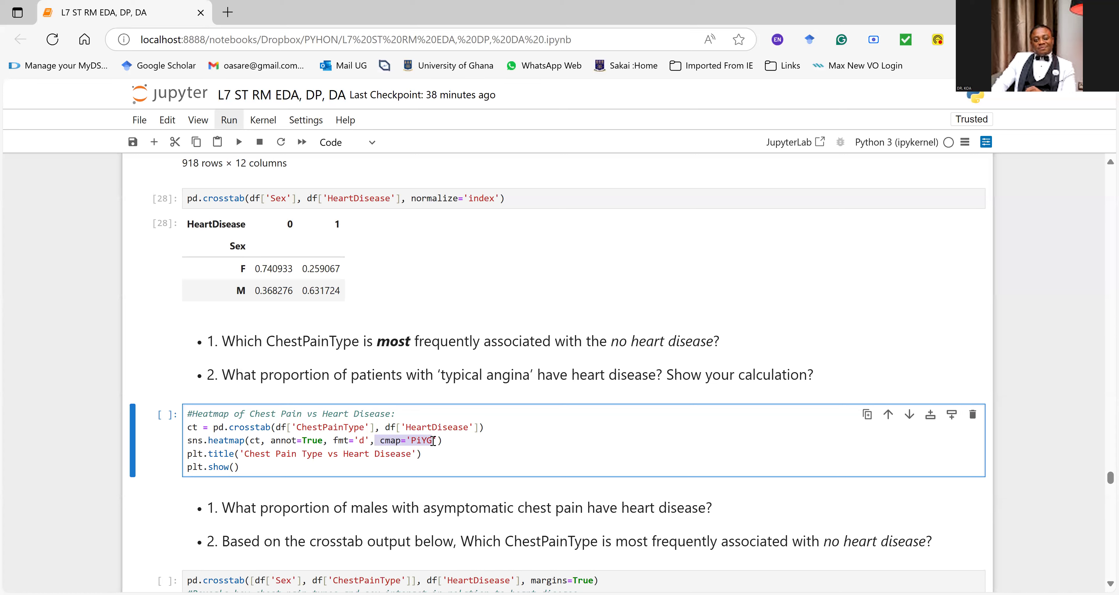
# Step: Run the heatmap cell for Chest Pain Type vs Heart Disease and view the whole plot
pyautogui.hotkey('ctrl', 'Return')
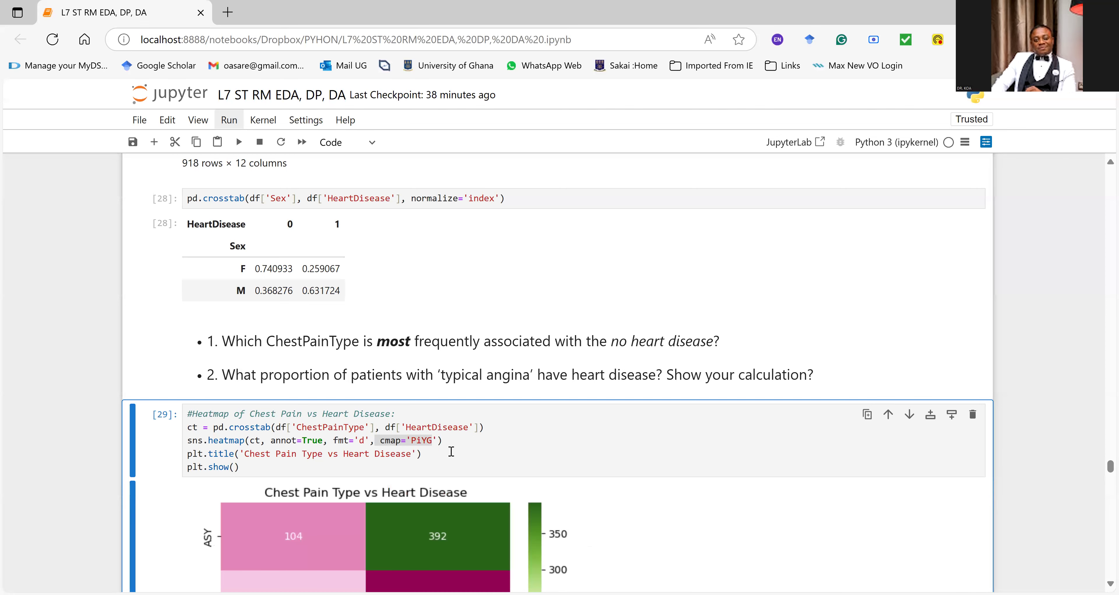
pyautogui.scroll(-3, 451, 448)
pyautogui.scroll(-2, 452, 449)
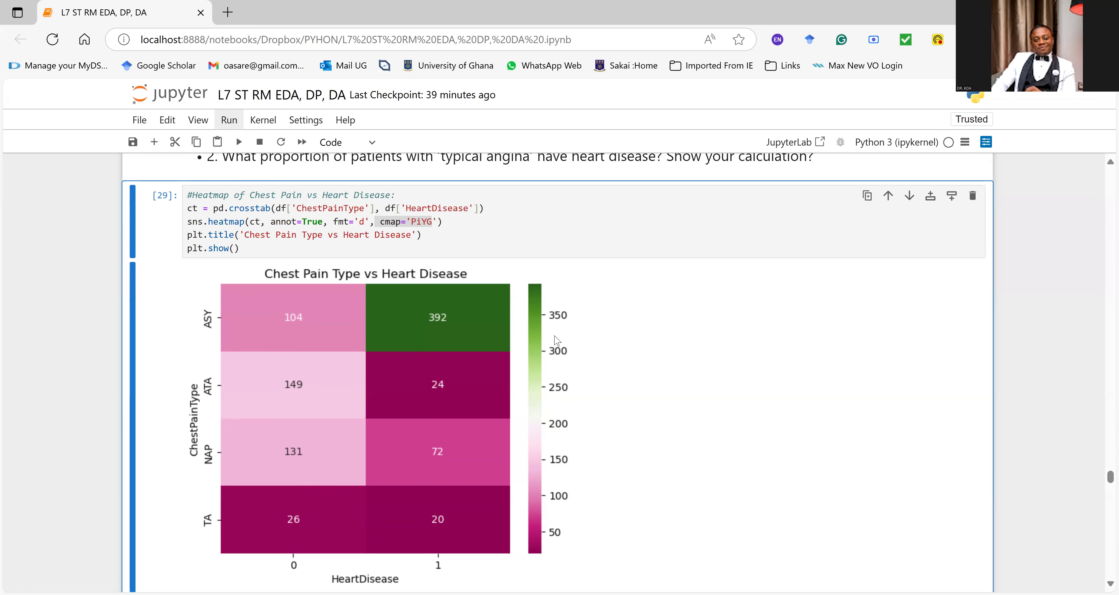
# Step: Compare the chest pain heatmap with the questions on no heart disease and on the proportion of typical angina patients with heart disease
pyautogui.scroll(2, 534, 317)
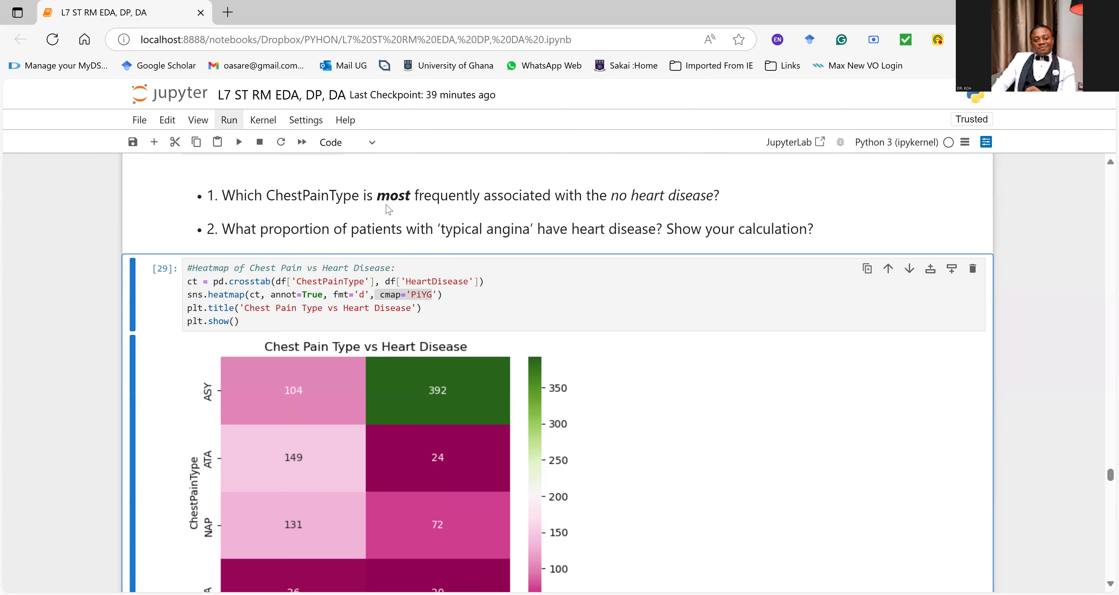
pyautogui.scroll(-2, 388, 209)
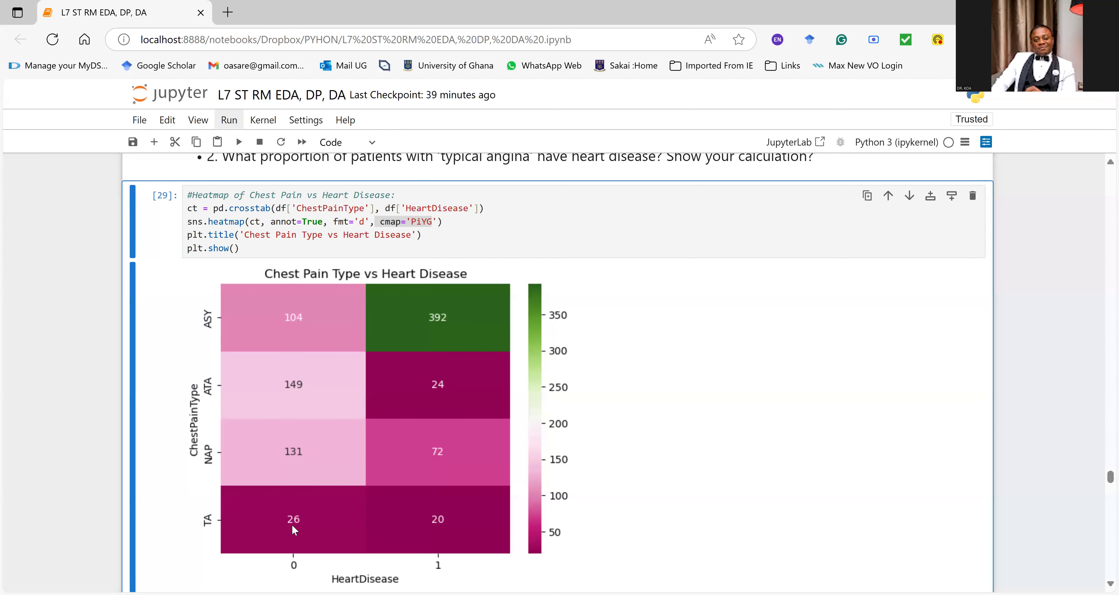
pyautogui.scroll(2, 295, 512)
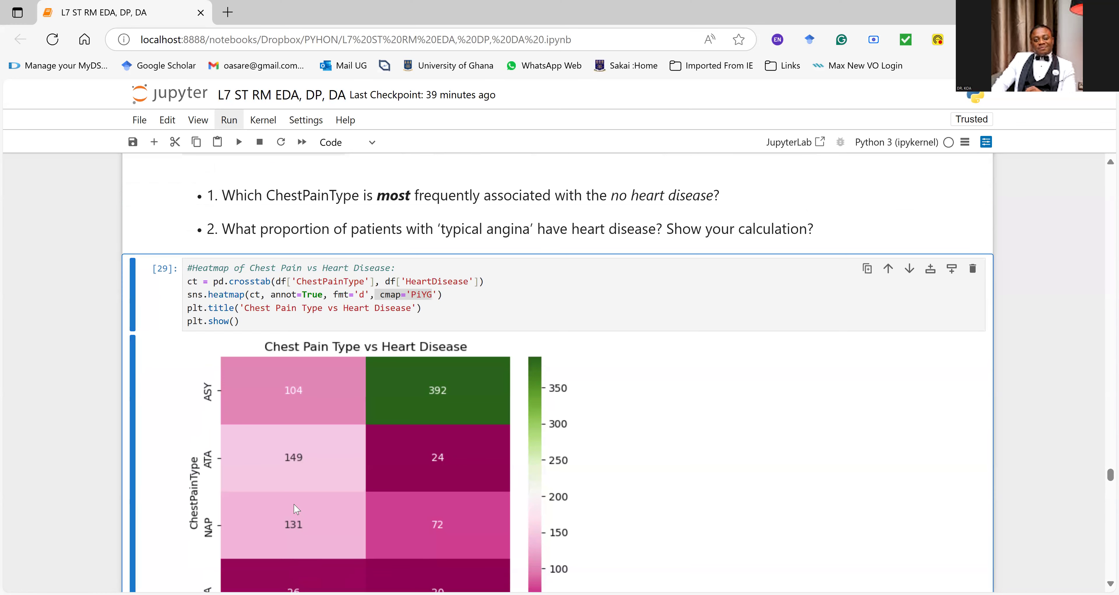
pyautogui.scroll(-2, 296, 509)
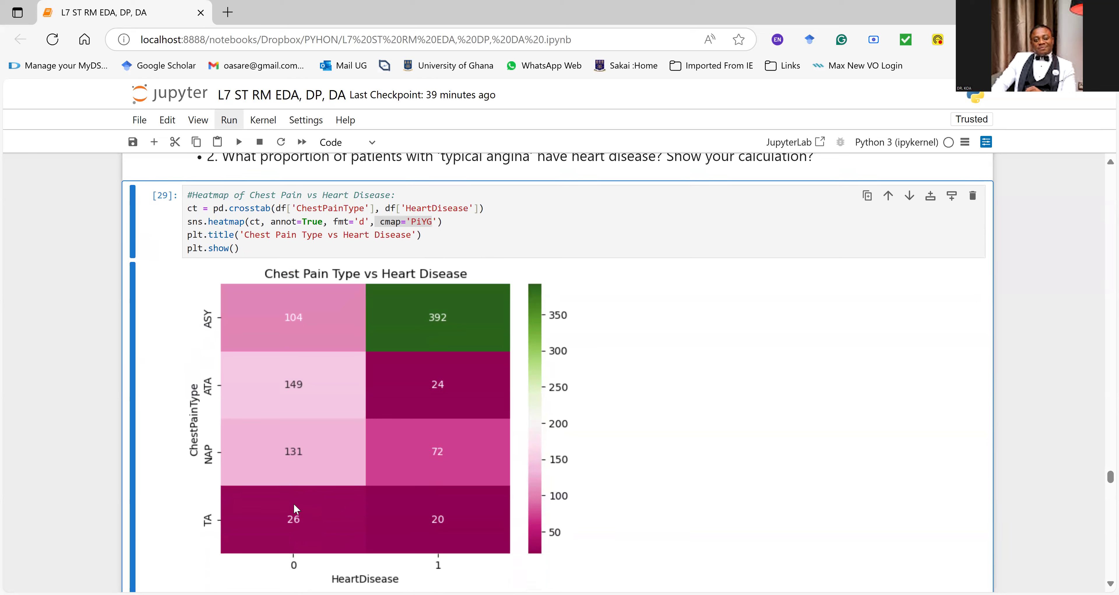
pyautogui.scroll(2, 320, 483)
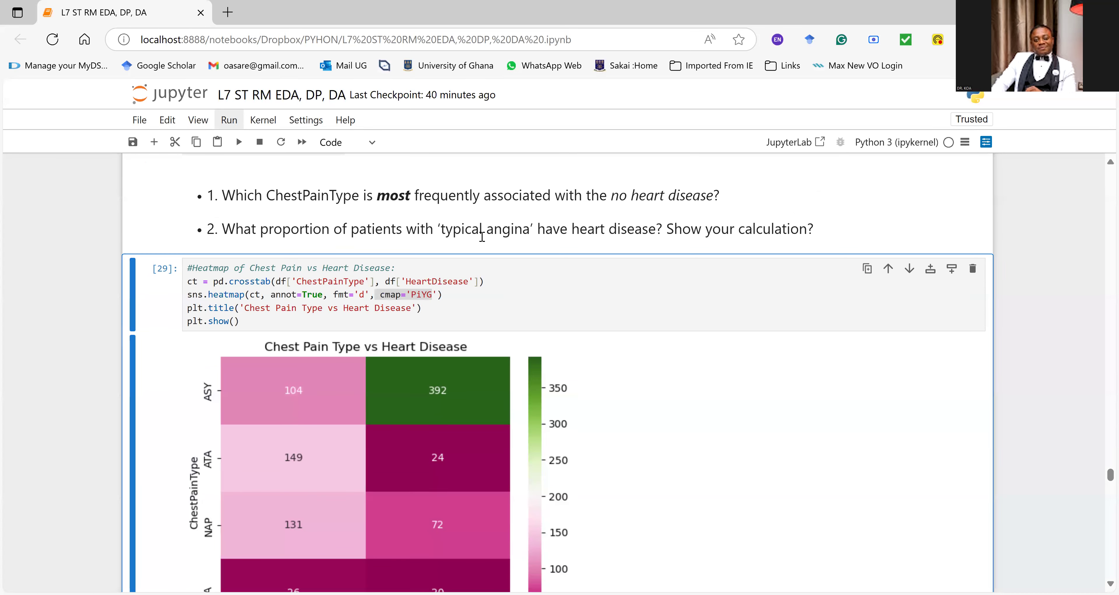
pyautogui.scroll(-1, 482, 236)
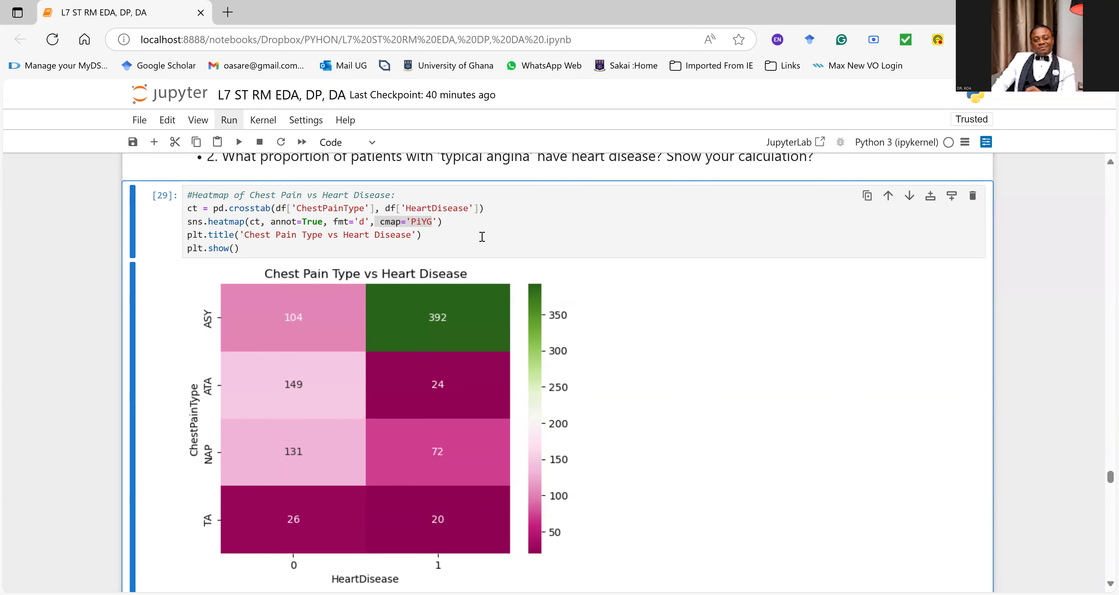
# Step: Look back through the earlier data table, outlier and class-balance sections, and return to the chest pain heatmap
pyautogui.scroll(20, 482, 236)
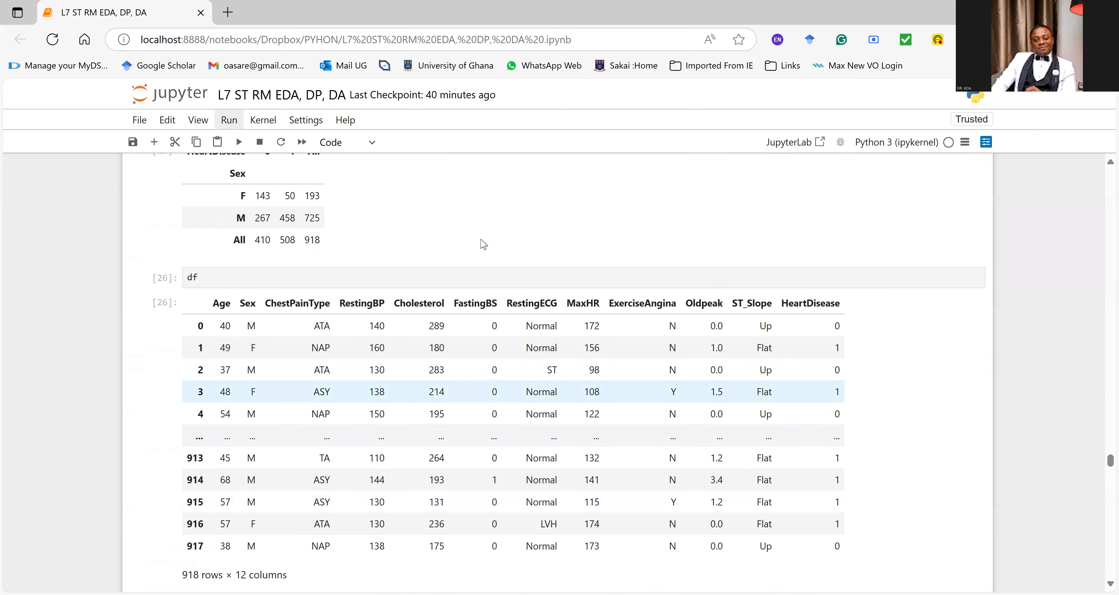
pyautogui.scroll(20, 482, 245)
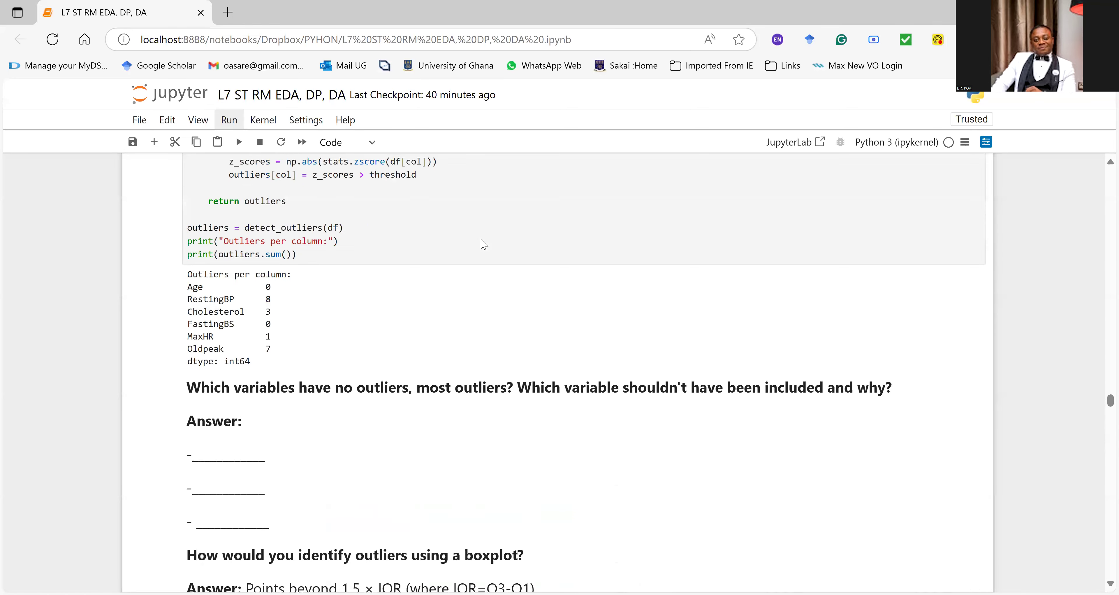
pyautogui.scroll(20, 482, 245)
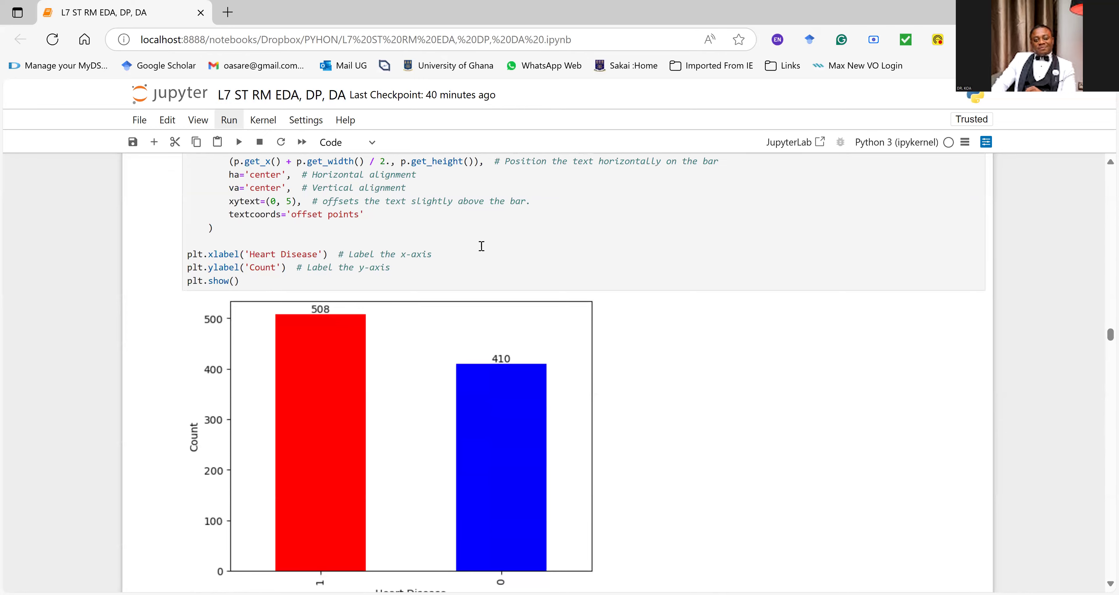
pyautogui.scroll(-20, 482, 246)
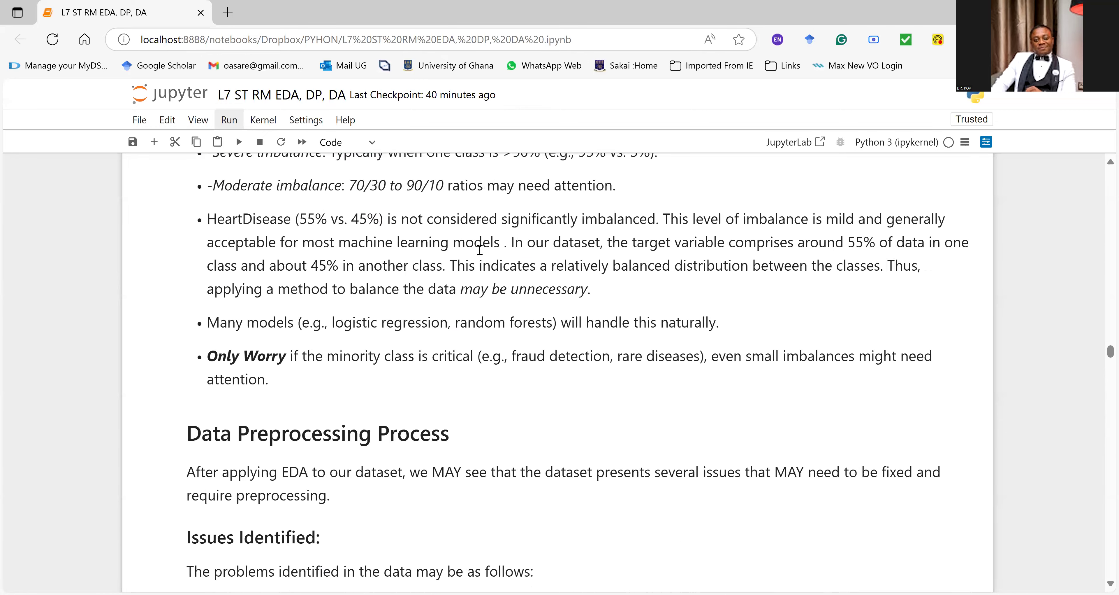
pyautogui.scroll(-20, 481, 256)
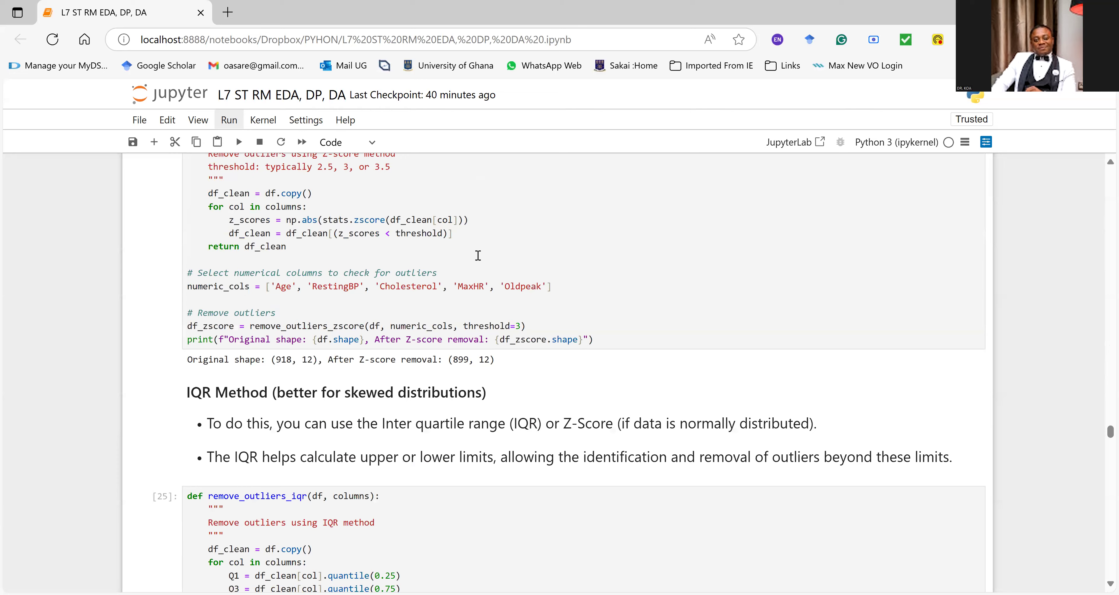
pyautogui.scroll(3, 479, 259)
pyautogui.scroll(3, 480, 260)
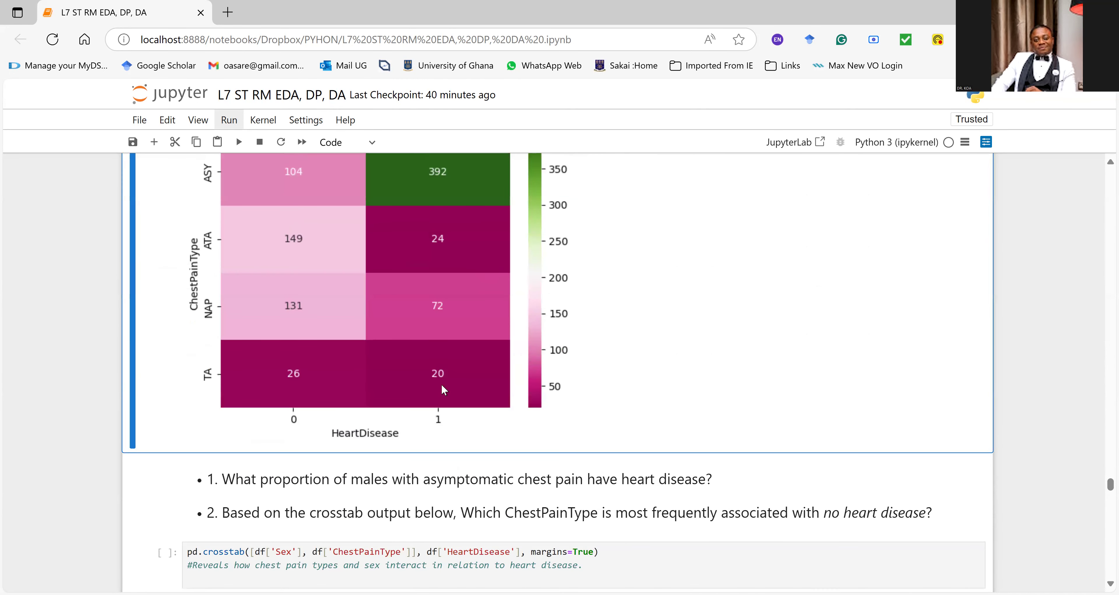
# Step: Examine the heatmap's counts per chest pain type and read the questions below it on asymptomatic males and no heart disease
pyautogui.scroll(2, 441, 384)
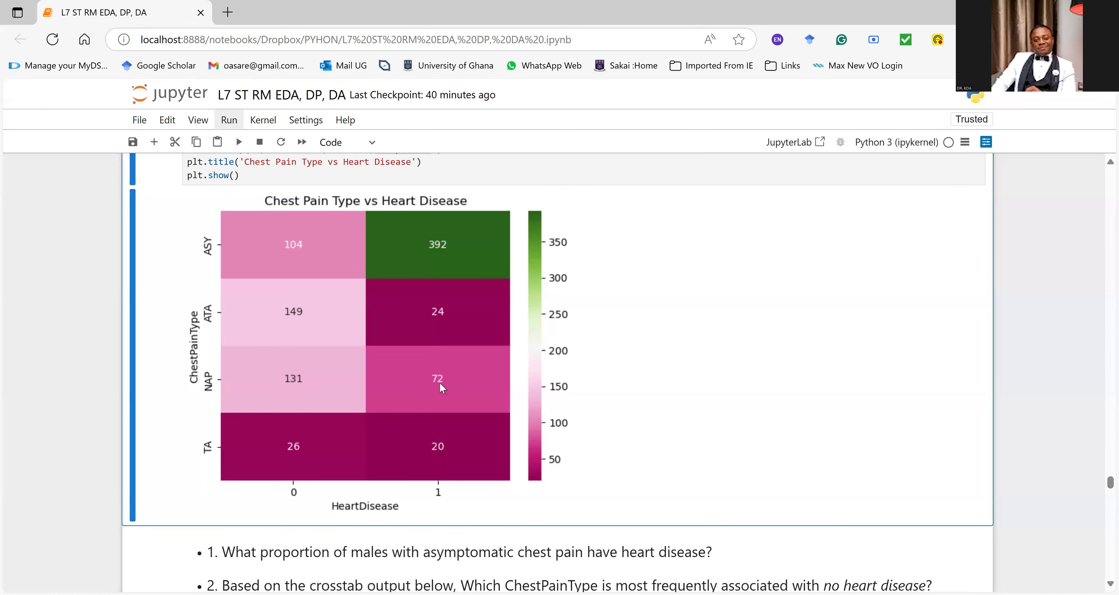
pyautogui.scroll(2, 174, 304)
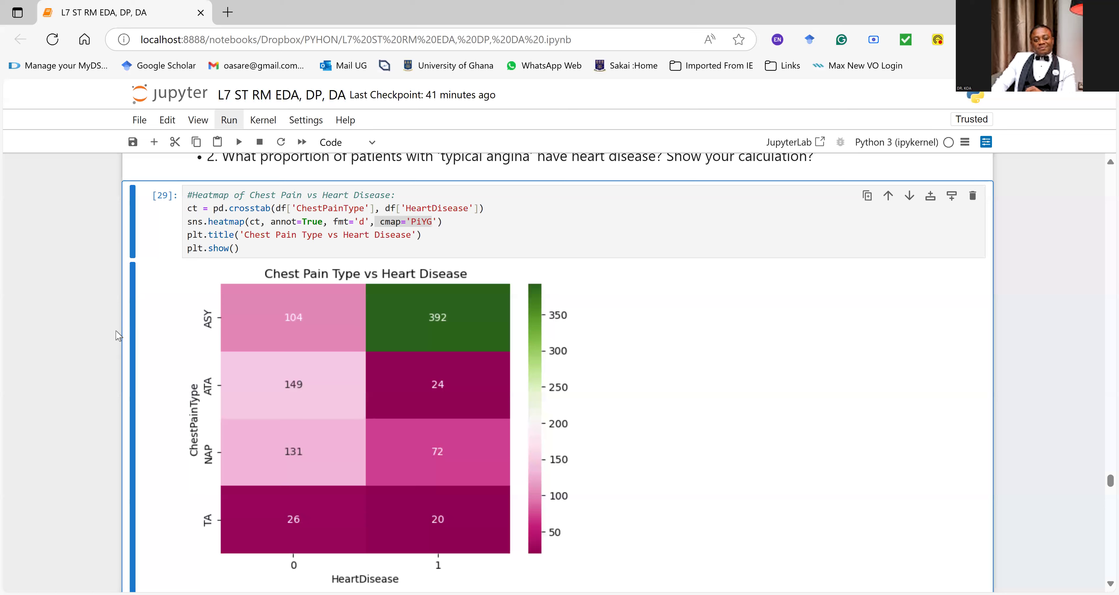
pyautogui.scroll(-5, 107, 346)
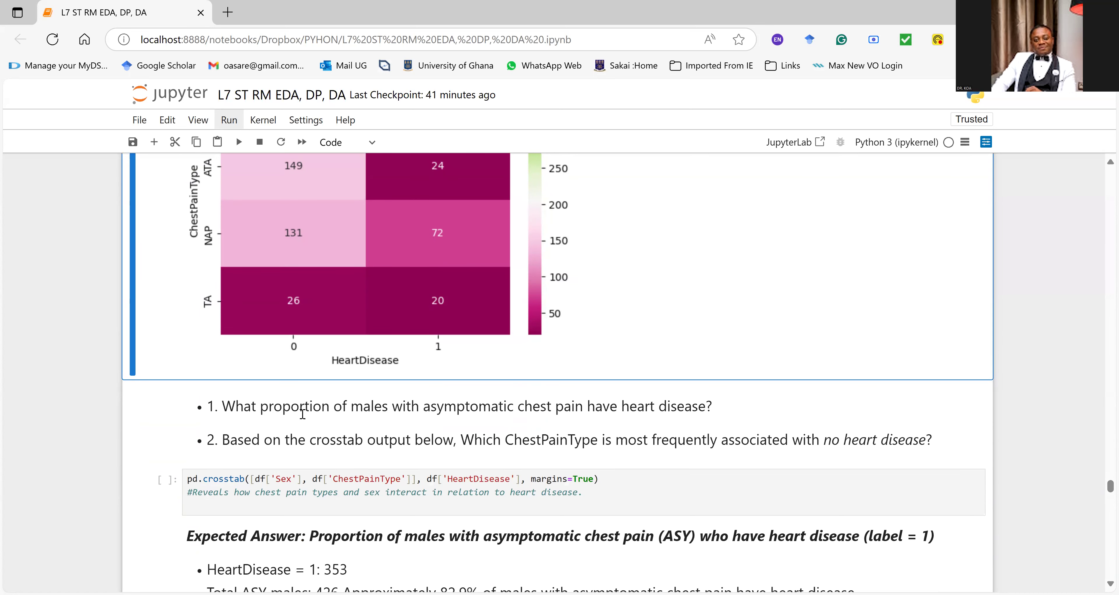
pyautogui.scroll(1, 303, 423)
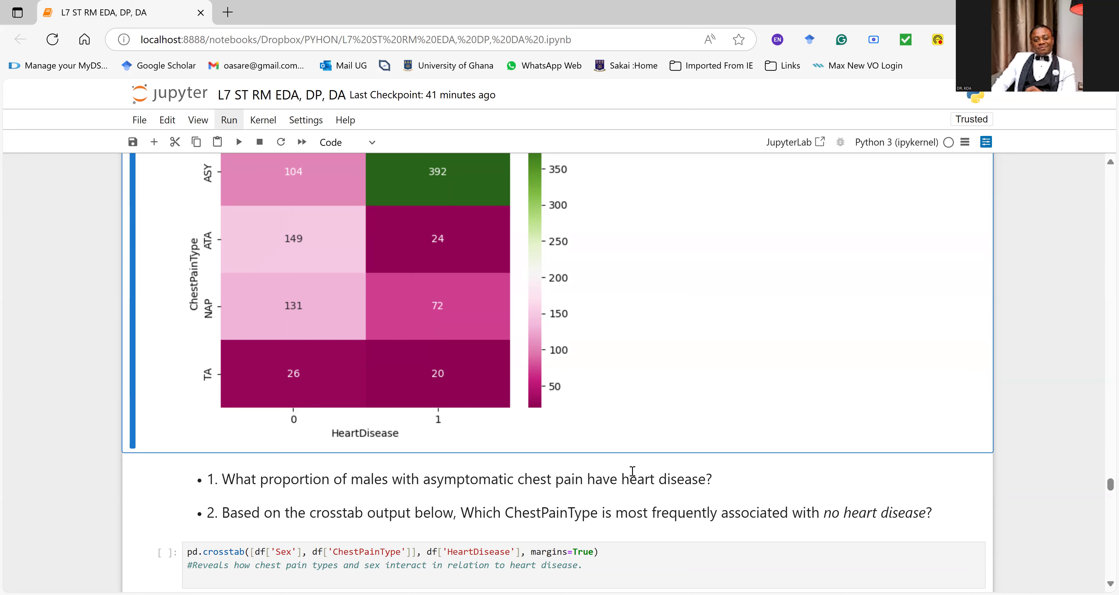
pyautogui.scroll(2, 633, 470)
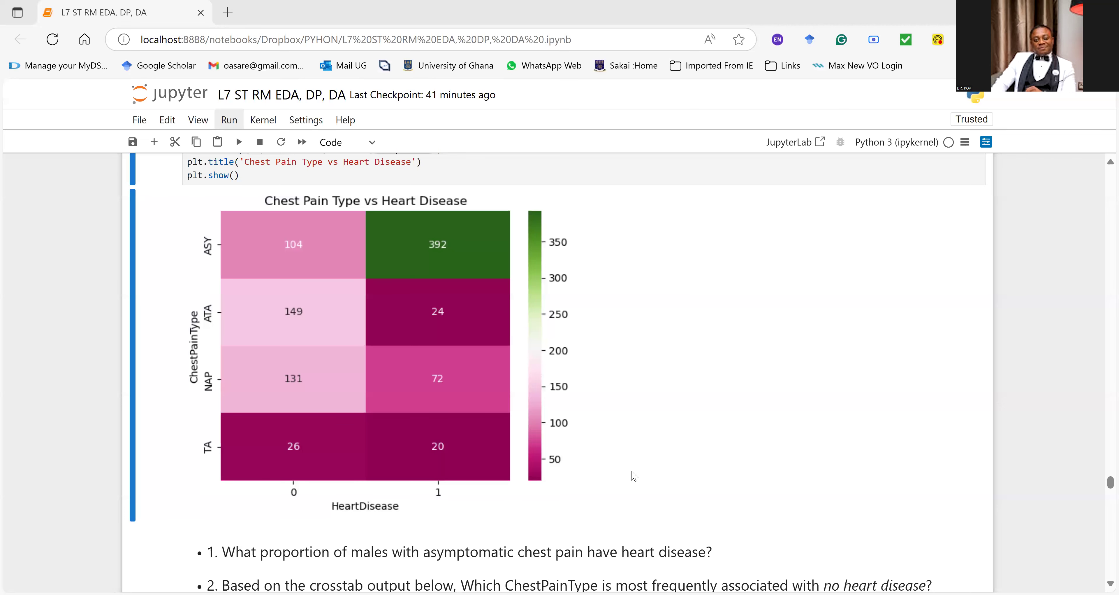
pyautogui.scroll(-2, 515, 356)
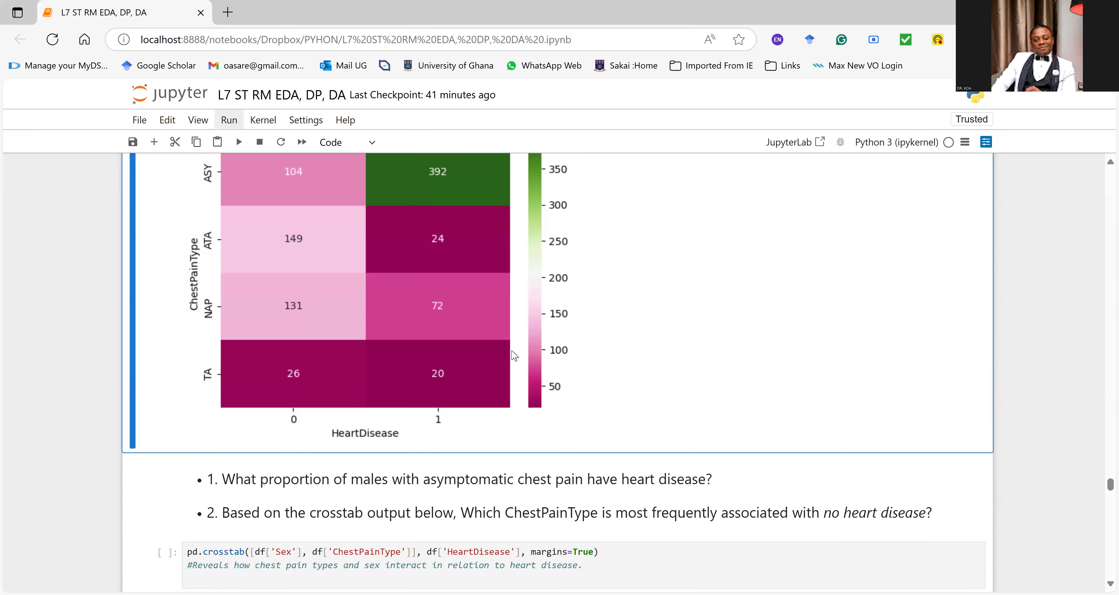
pyautogui.scroll(-2, 514, 356)
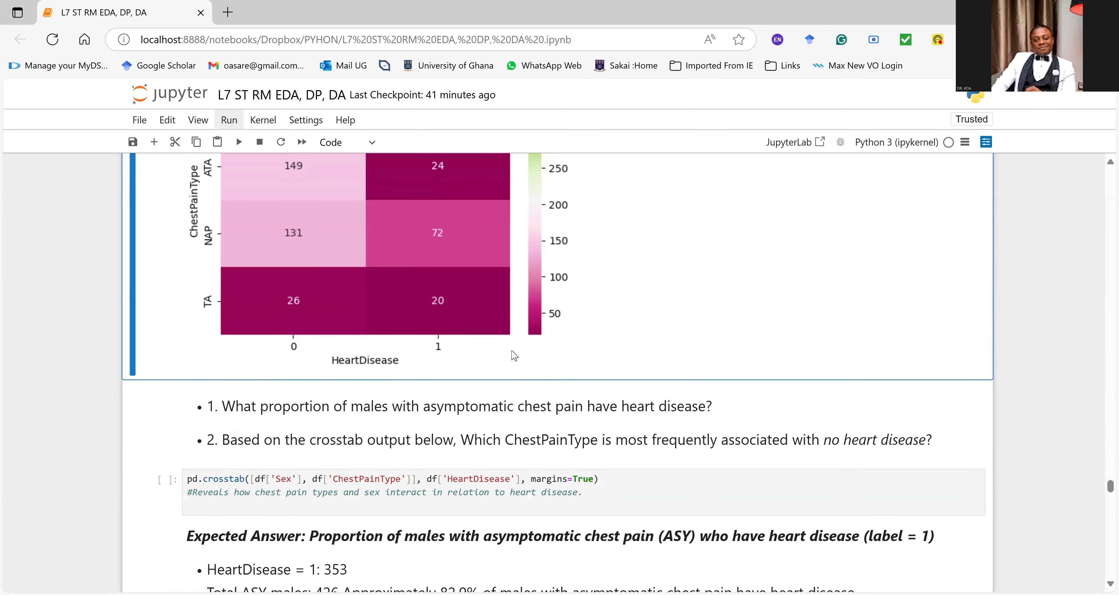
# Step: Run the crosstab of Sex and ChestPainType against HeartDisease with margins=True, highlighting the ChestPainType and HeartDisease references in its code
pyautogui.scroll(-2, 514, 356)
pyautogui.click(276, 407)
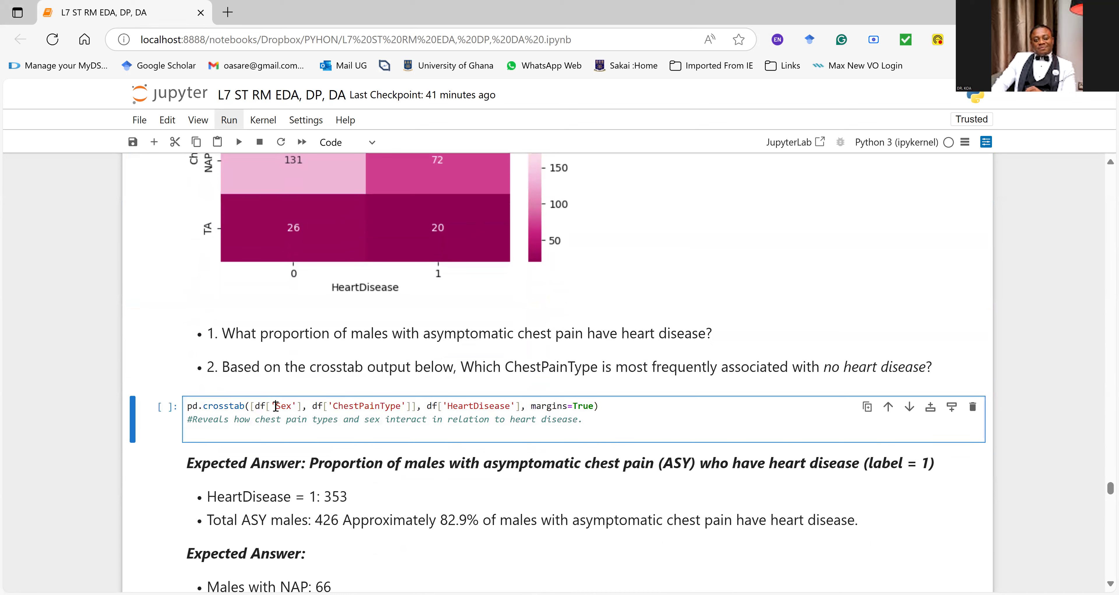
pyautogui.doubleClick(341, 406)
pyautogui.click(464, 408)
pyautogui.doubleClick(464, 408)
pyautogui.click(368, 420)
pyautogui.hotkey('ctrl', 'Return')
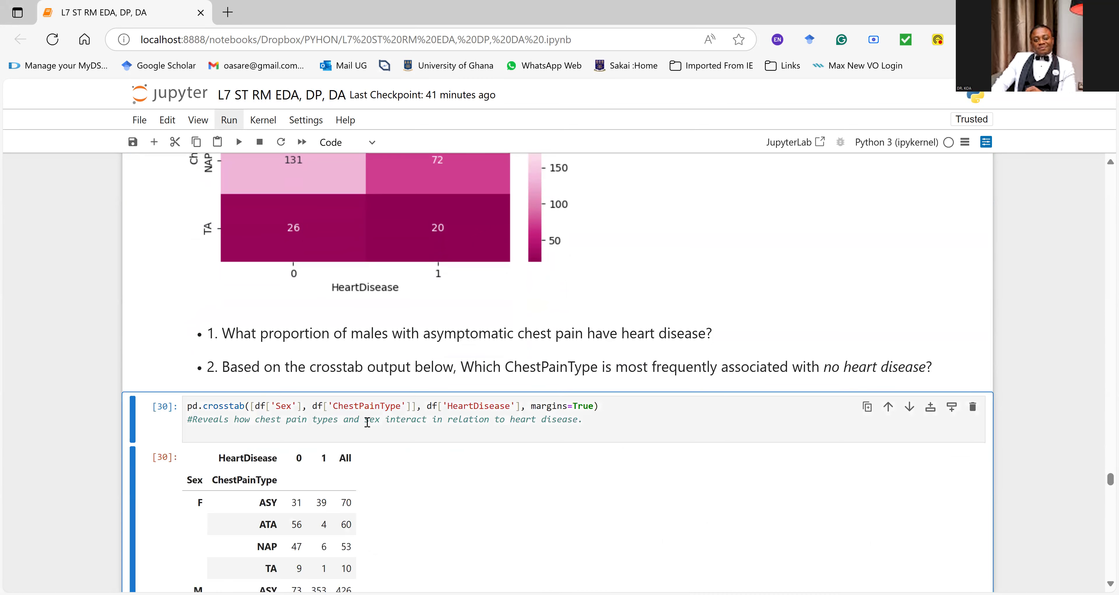
# Step: Check the Sex and ChestPainType table against the expected answer for ASY males, highlighting part of the HeartDisease = 1 count
pyautogui.scroll(-3, 371, 422)
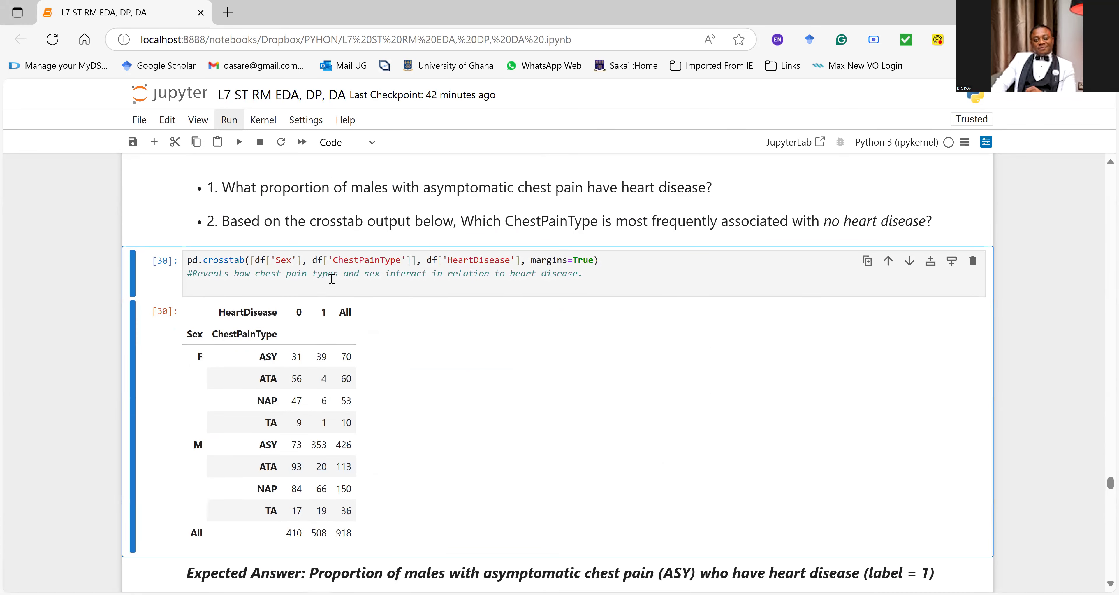
pyautogui.click(313, 287)
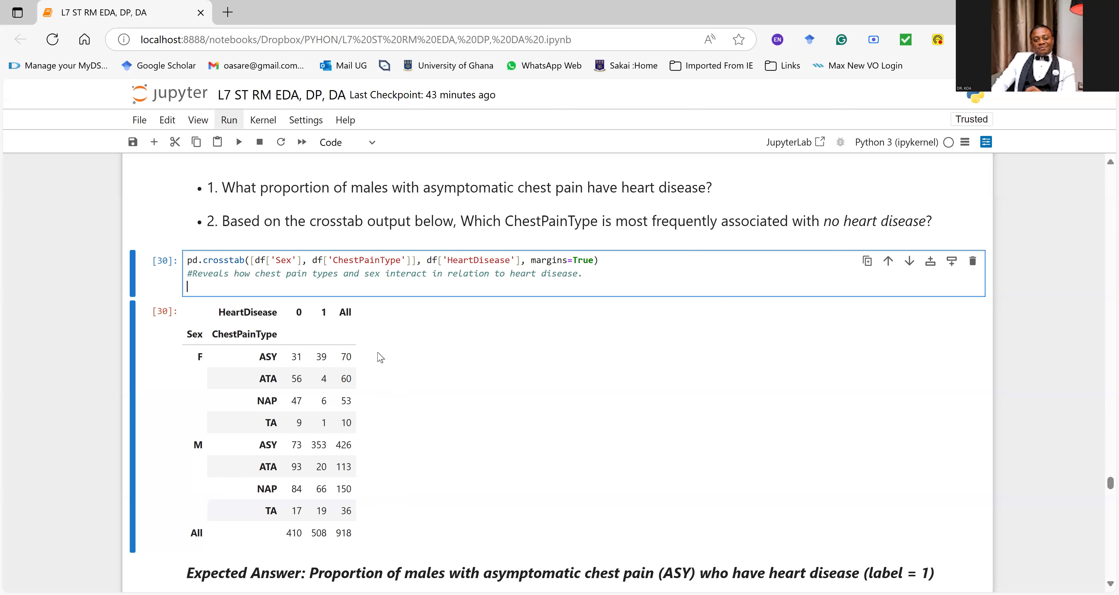
pyautogui.scroll(-2, 384, 384)
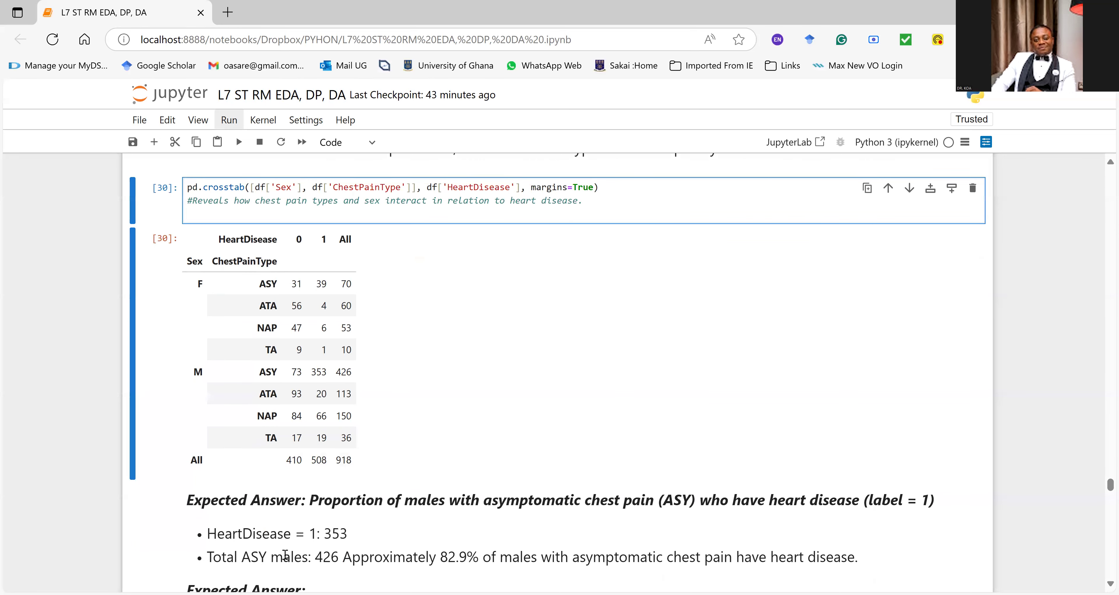
pyautogui.moveTo(332, 537); pyautogui.dragTo(356, 539)
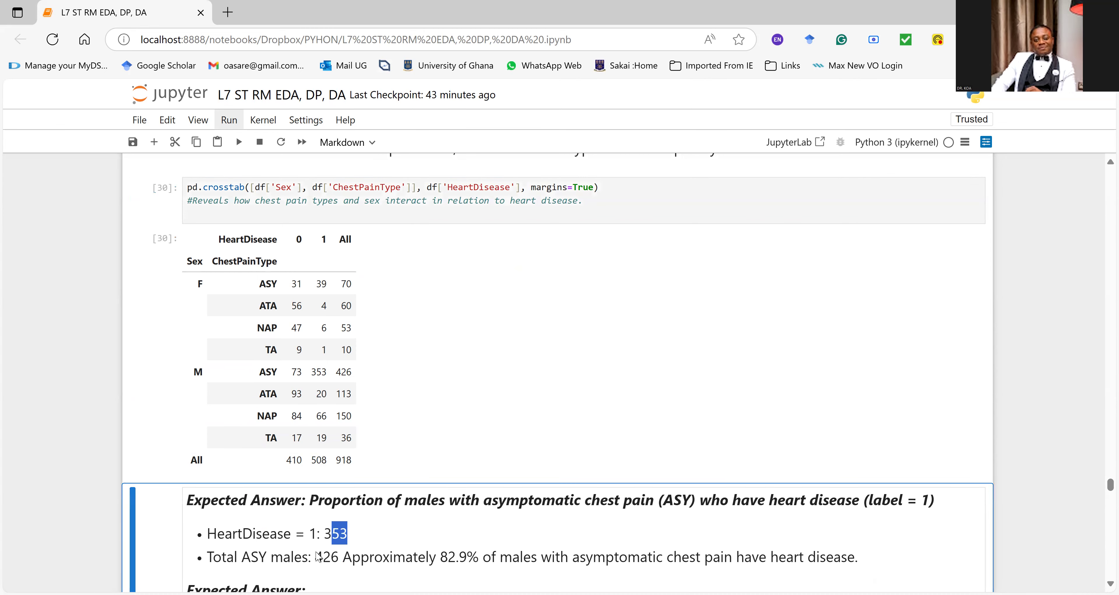